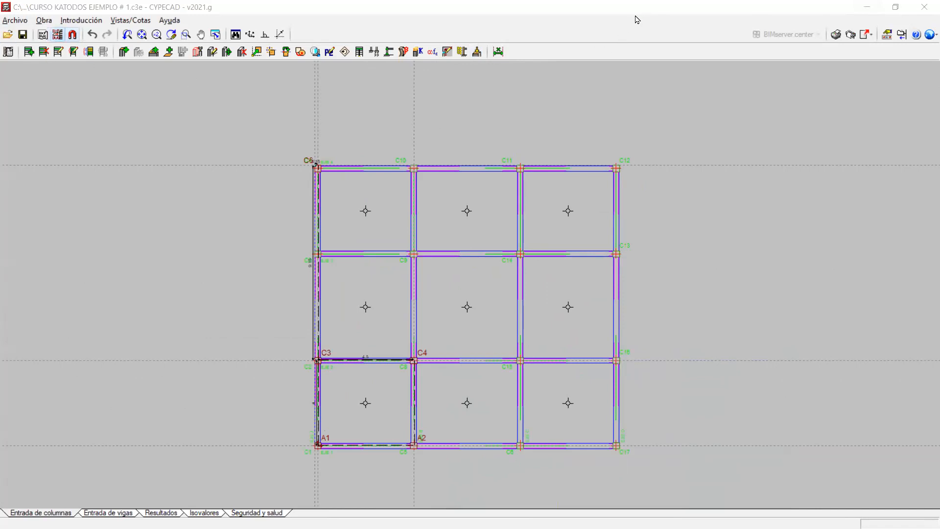
middle_drag(567, 228, 611, 192)
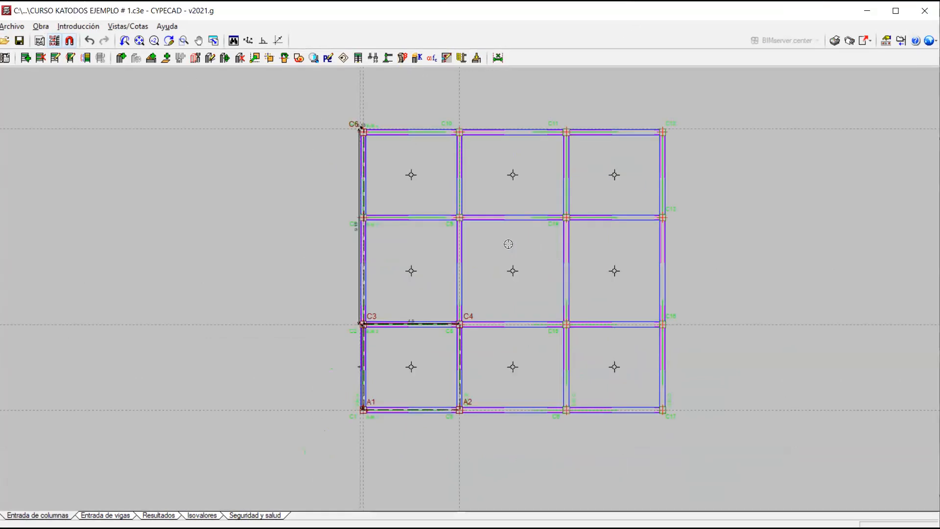
scroll(508, 238, up, 2)
middle_drag(507, 237, 489, 264)
scroll(478, 275, down, 2)
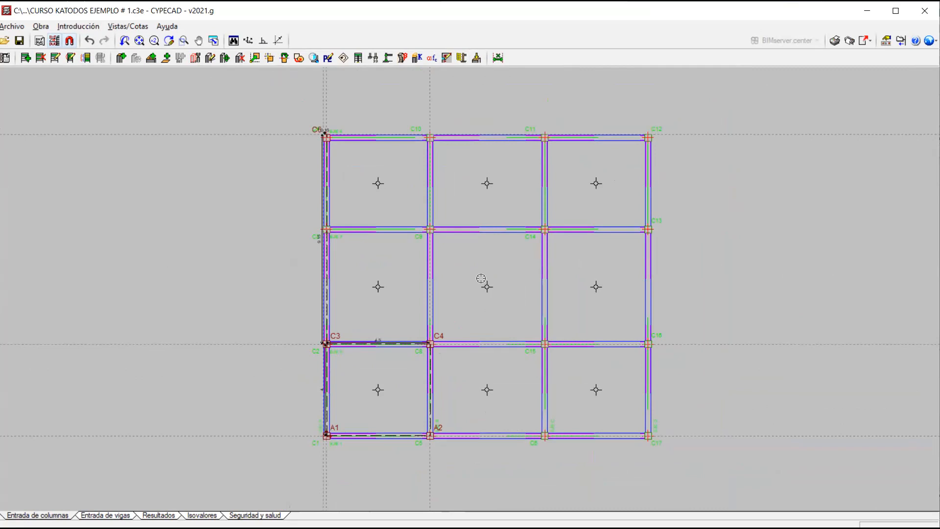
scroll(473, 293, up, 1)
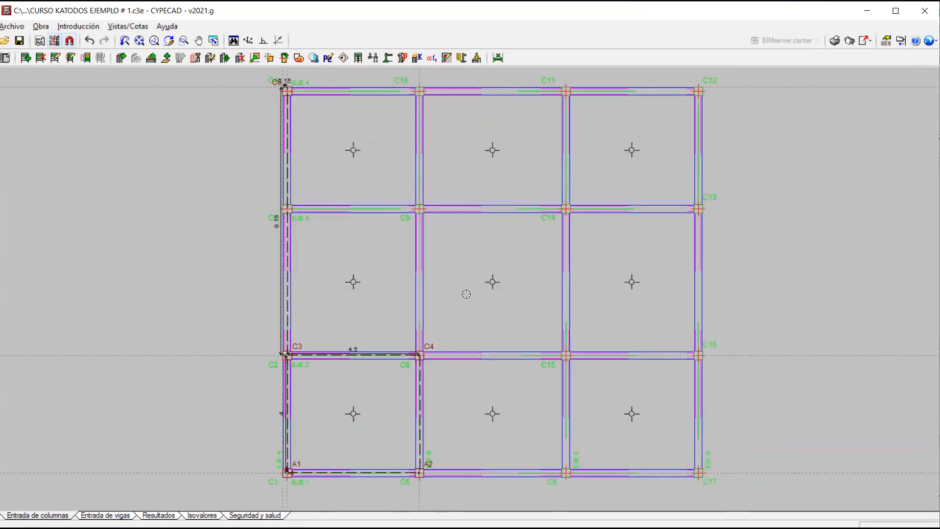
scroll(457, 293, down, 1)
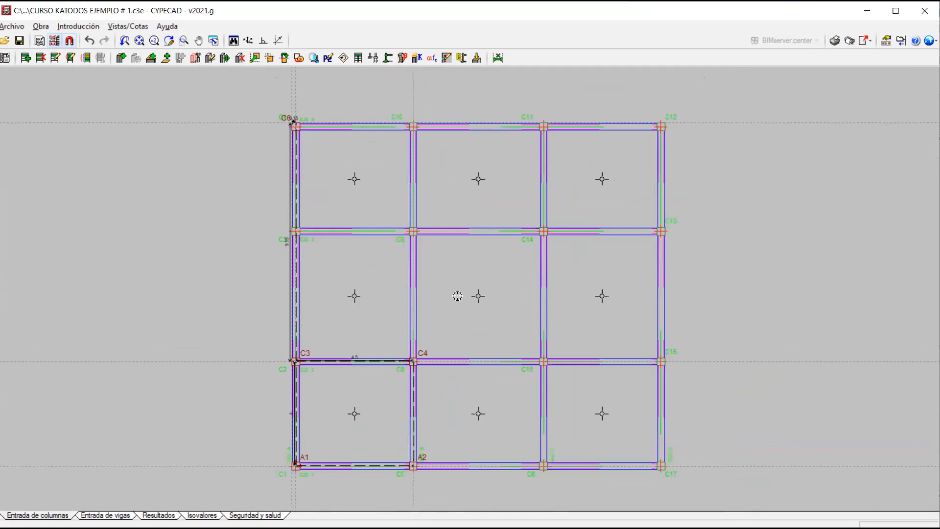
middle_drag(459, 297, 445, 282)
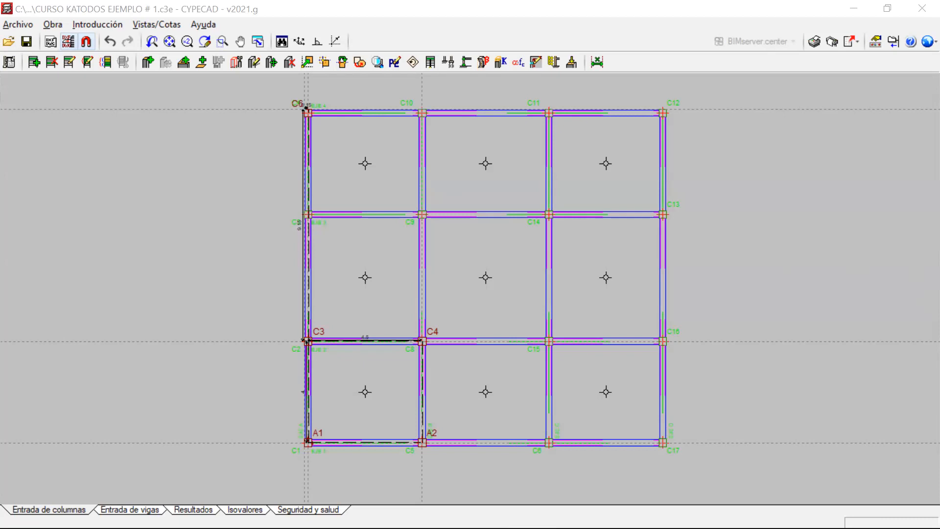
drag(791, 214, 766, 309)
drag(791, 257, 764, 338)
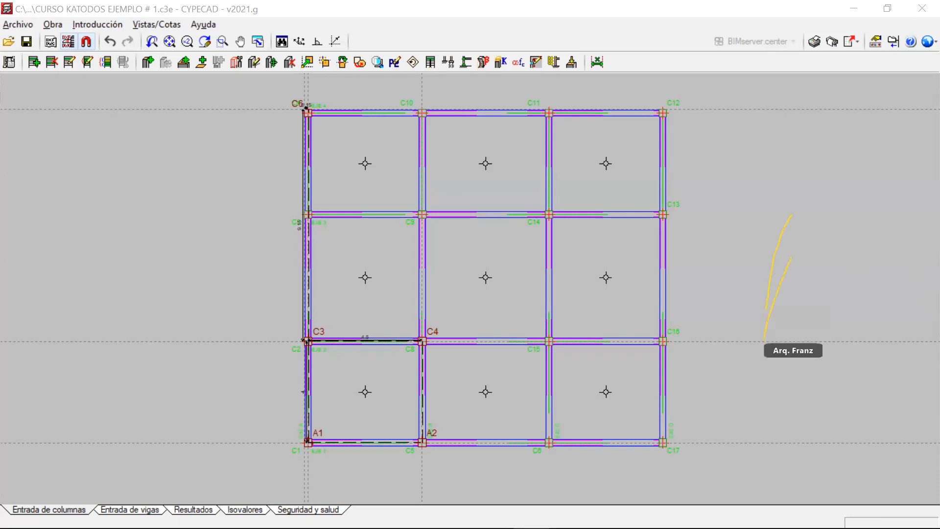
drag(820, 201, 853, 190)
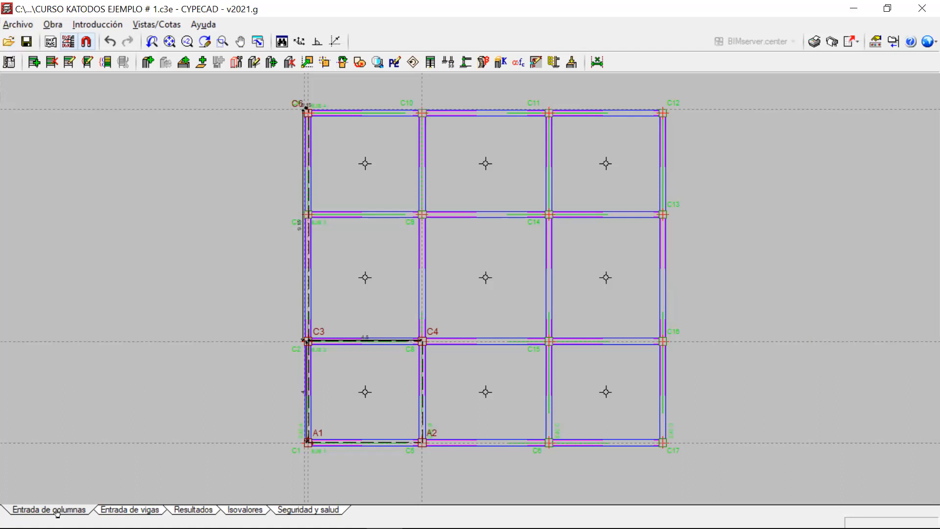
scroll(378, 361, down, 3)
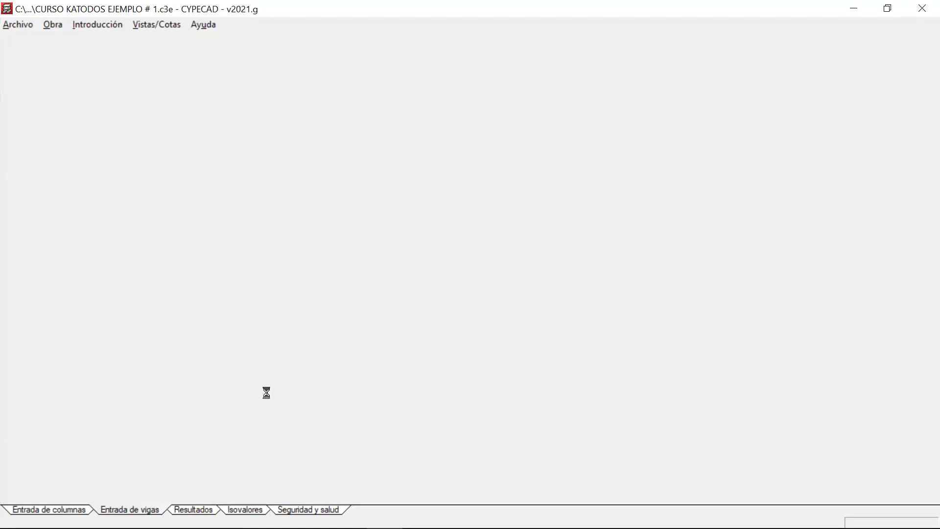
Look through the beam entry, results and isovalues views without rebuilding the beam joints, and return to column entry.
click(137, 511)
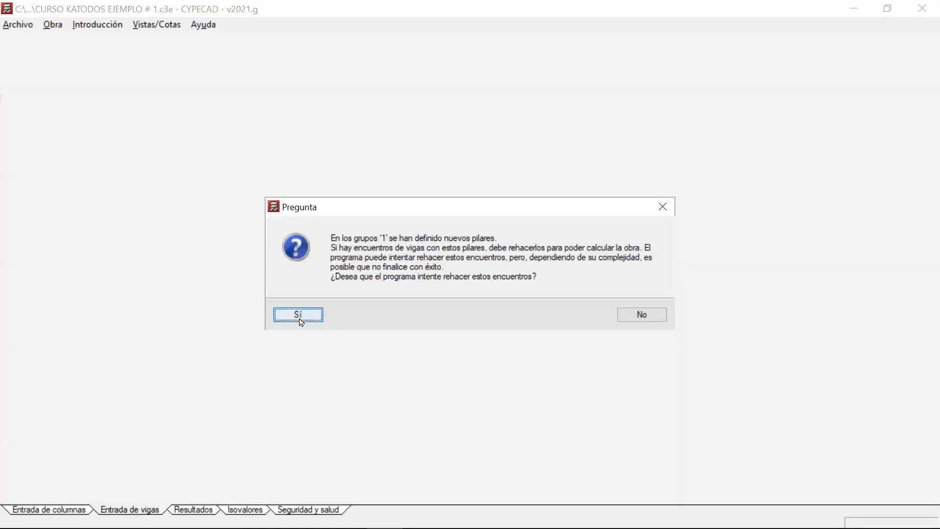
click(656, 316)
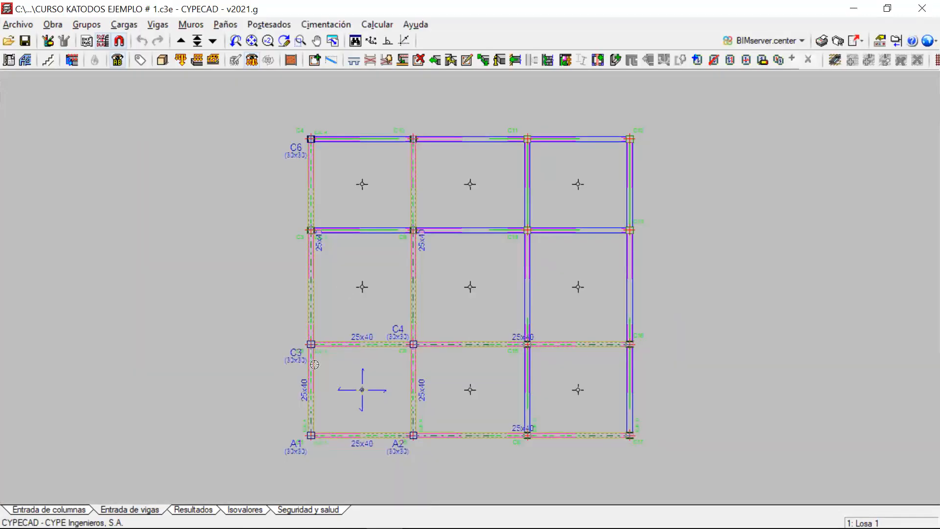
middle_drag(174, 483, 176, 446)
middle_drag(291, 370, 289, 375)
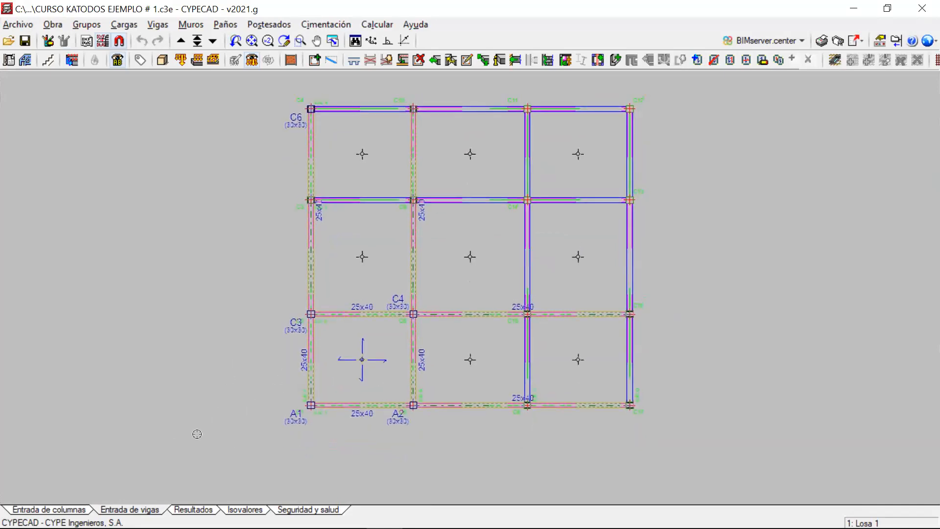
click(193, 510)
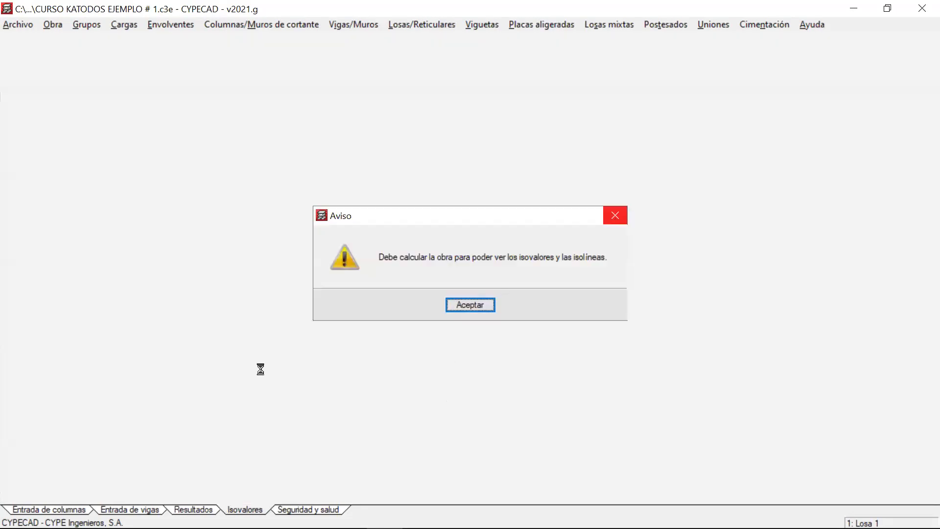
key(Return)
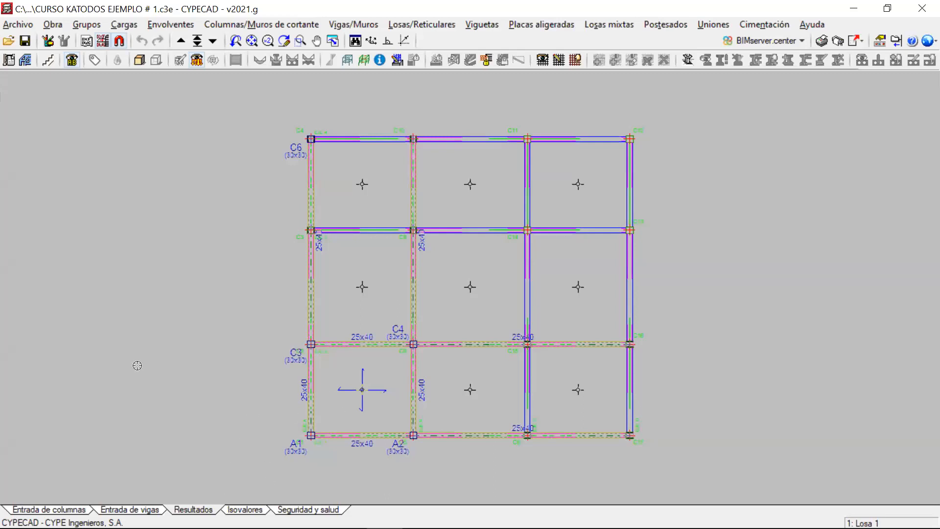
click(45, 510)
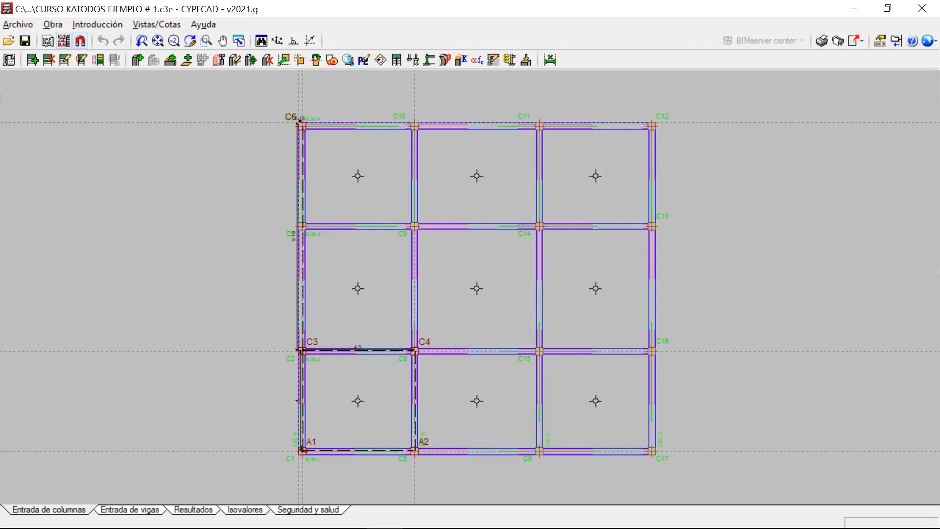
Start a new project and name its file "Curso estructuras de concreto".
click(19, 25)
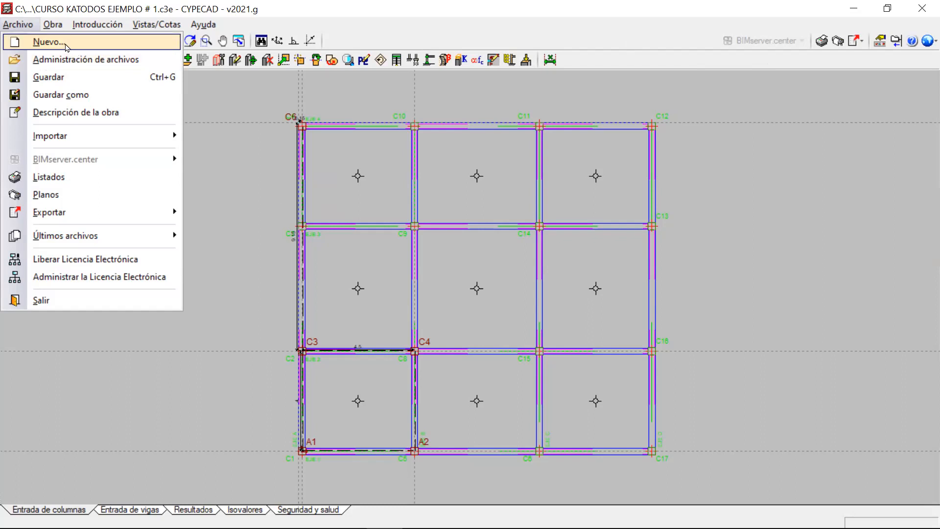
click(65, 44)
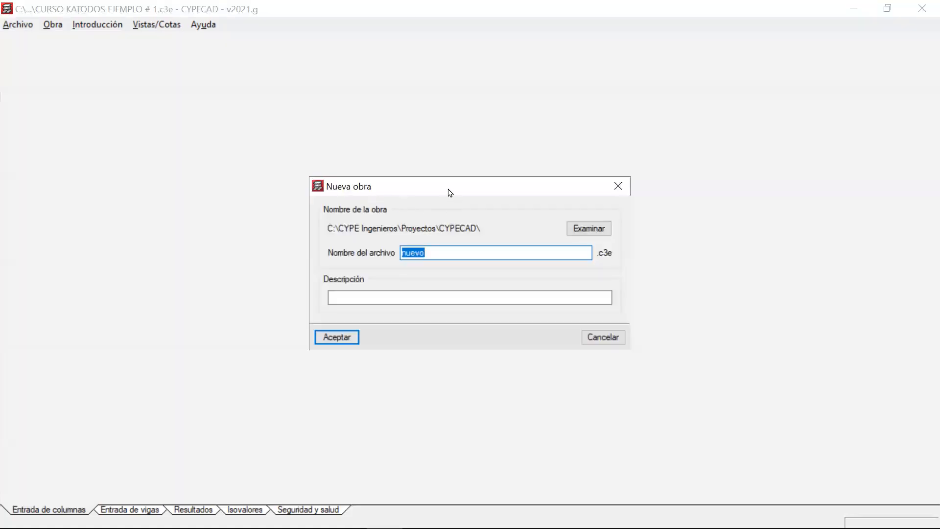
drag(431, 129, 434, 125)
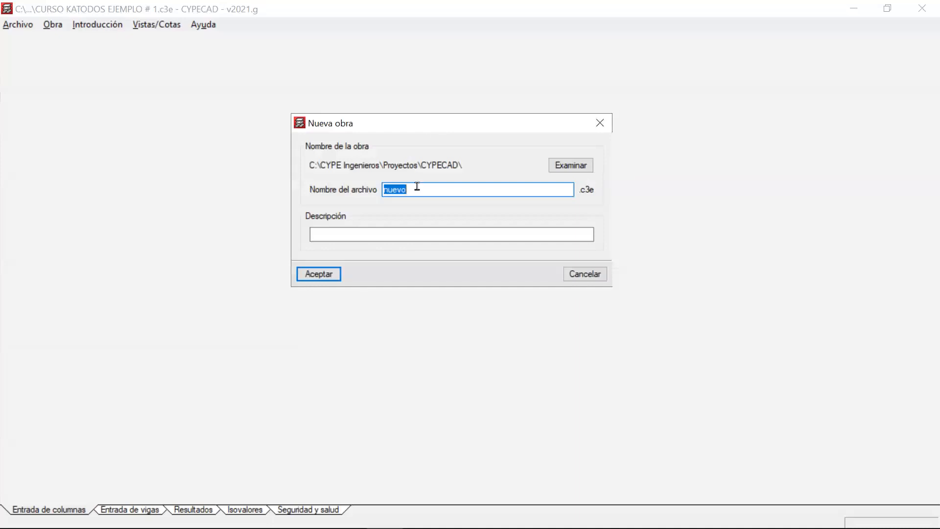
key(BackSpace)
text(cURSO)
key(BackSpace)
key(BackSpace)
key(BackSpace)
key(BackSpace)
key(BackSpace)
text(UESO ESR)
key(BackSpace)
key(BackSpace)
key(BackSpace)
key(BackSpace)
key(BackSpace)
key(BackSpace)
key(BackSpace)
key(BackSpace)
key(BackSpace)
text(Curso estructuras de concreto)
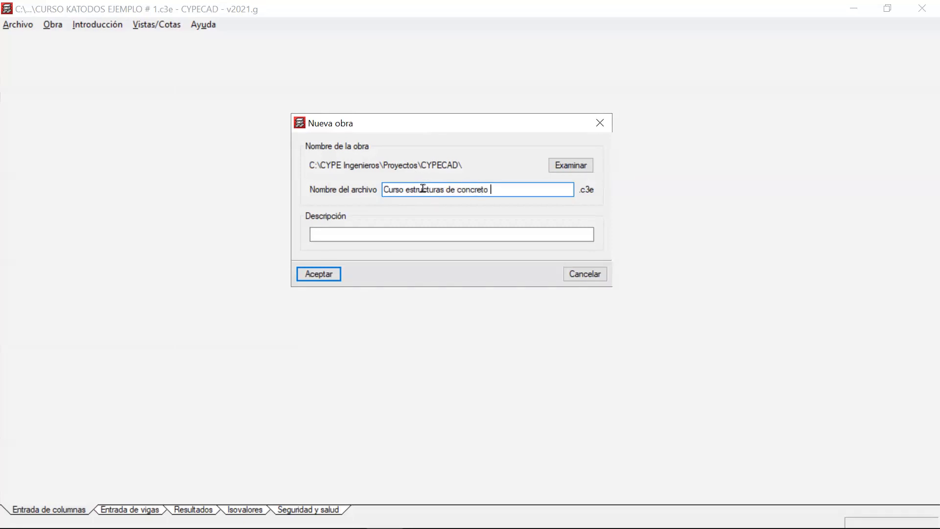
Browse for the new project's storage location and go to the desktop folder (Escritorio).
click(569, 168)
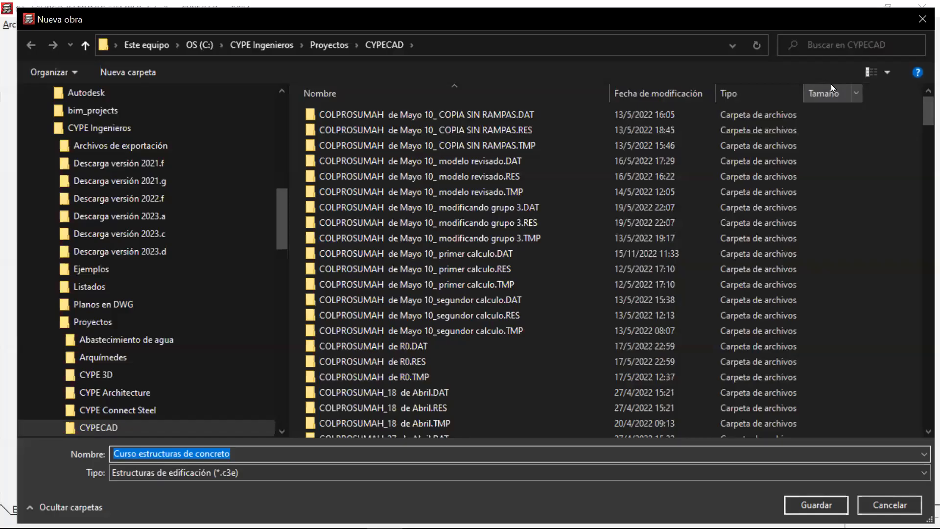
click(922, 19)
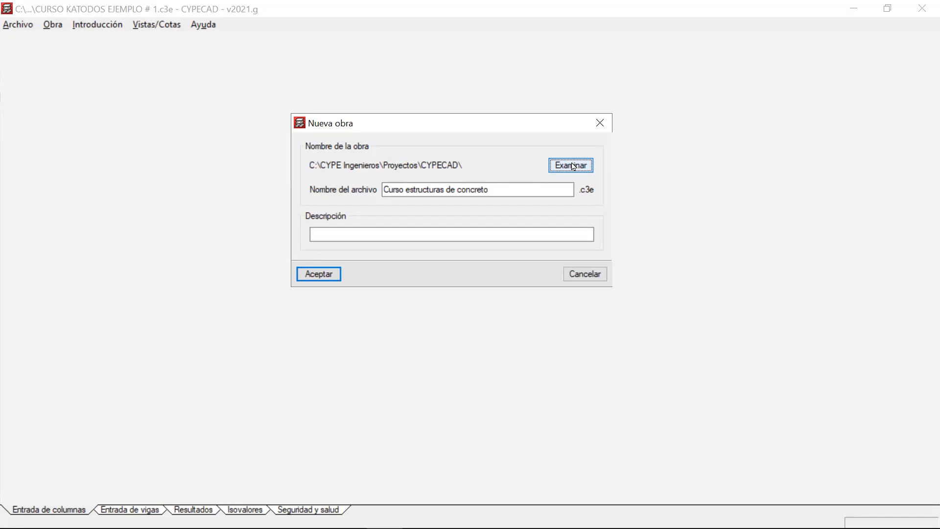
click(570, 165)
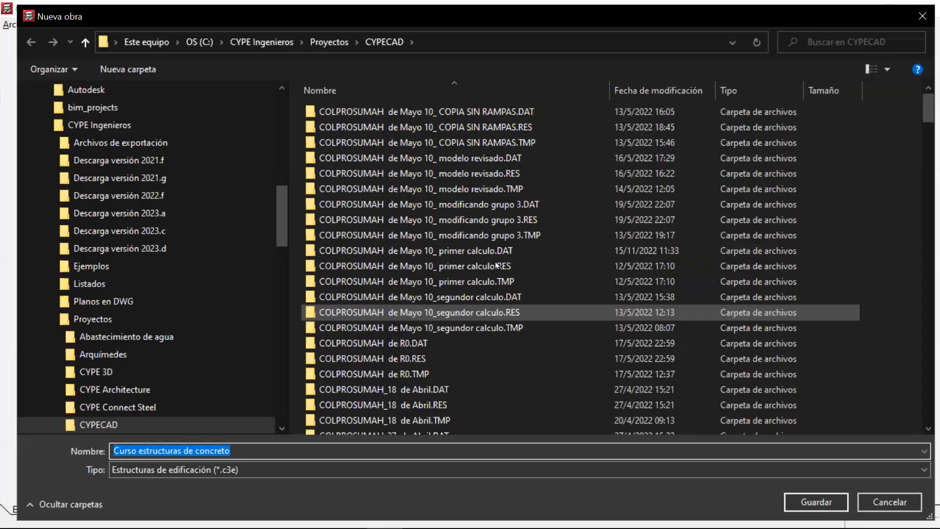
scroll(500, 254, down, 8)
scroll(500, 255, down, 10)
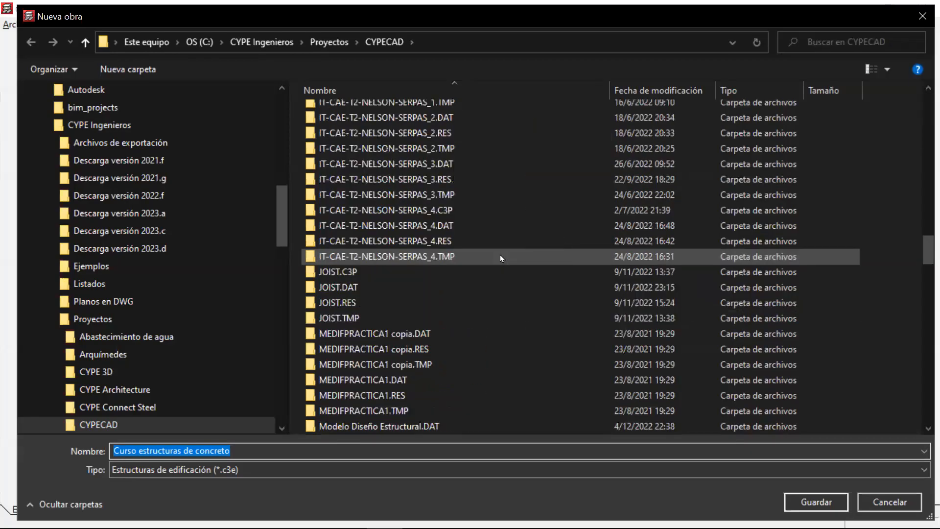
scroll(500, 254, down, 10)
scroll(500, 254, down, 15)
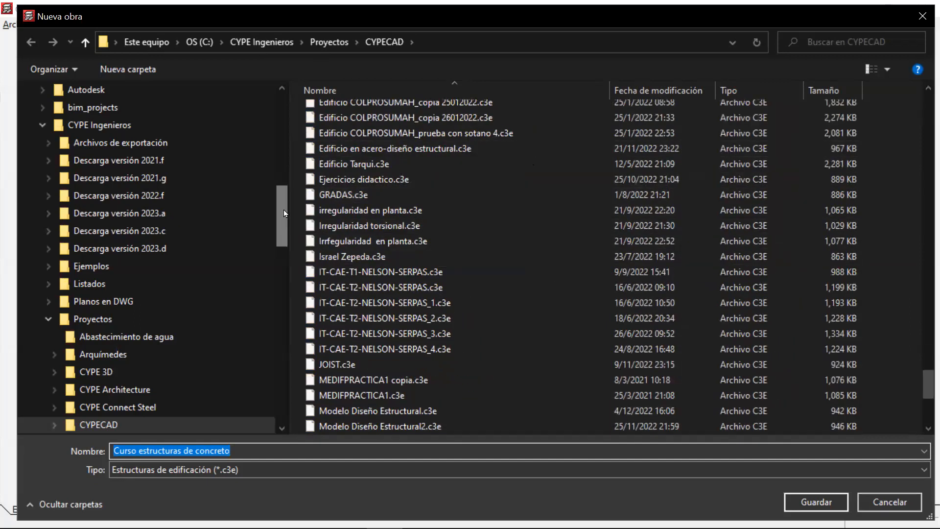
drag(283, 210, 282, 116)
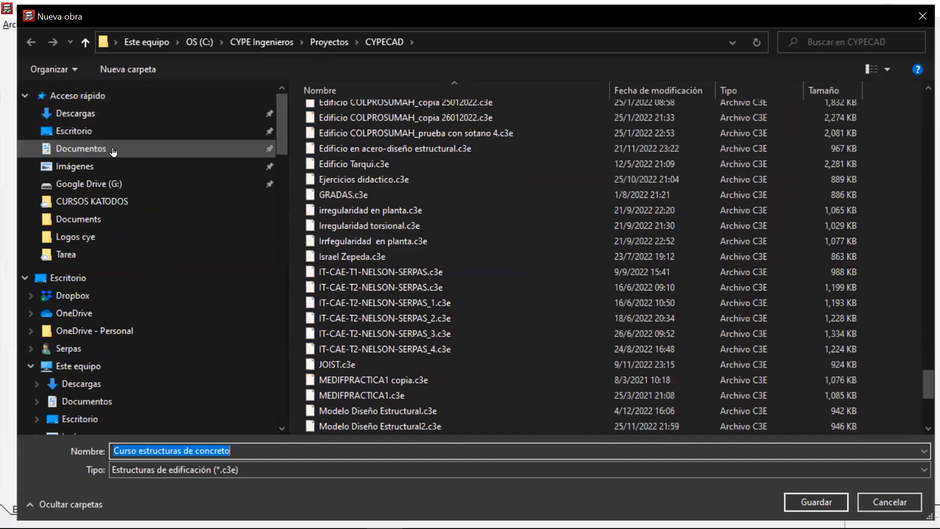
click(110, 130)
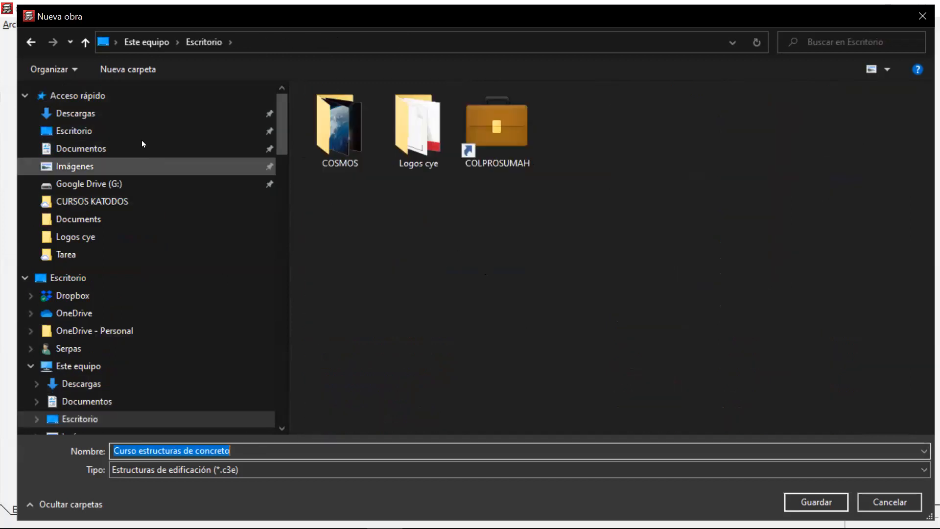
Create a folder named "Curso Katodos" on the desktop and choose it as the project's location.
click(145, 69)
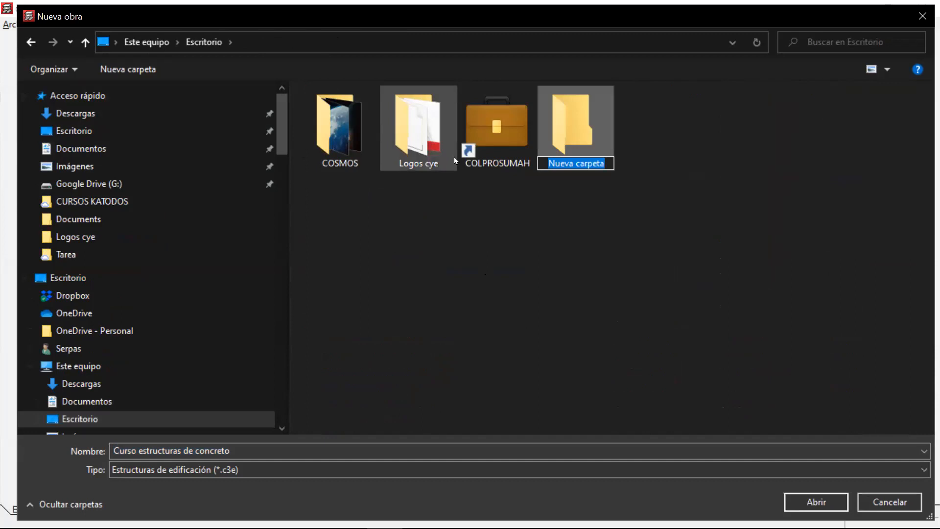
key(BackSpace)
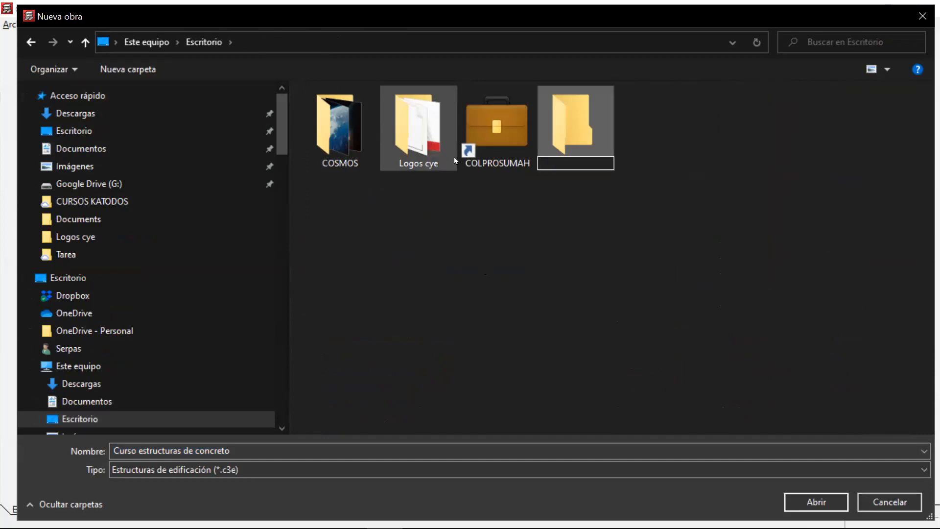
text(Cu)
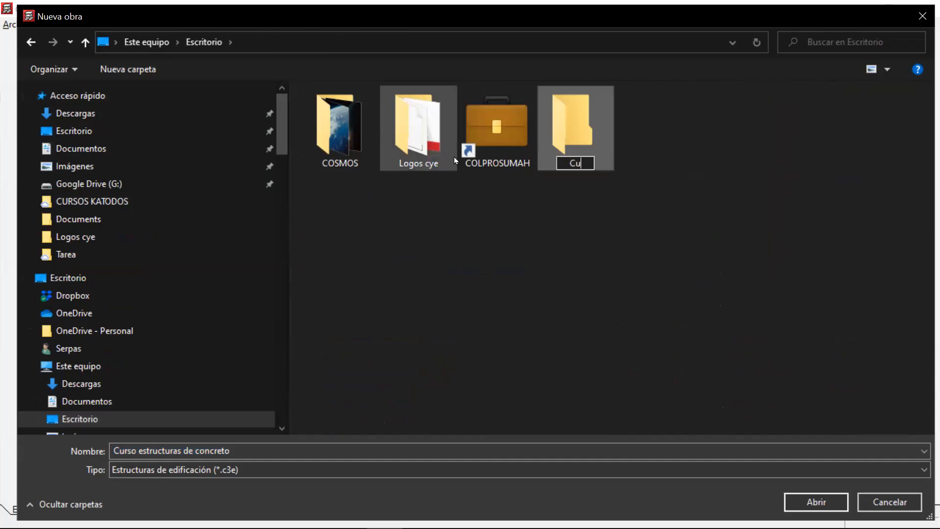
text(rso Katodos)
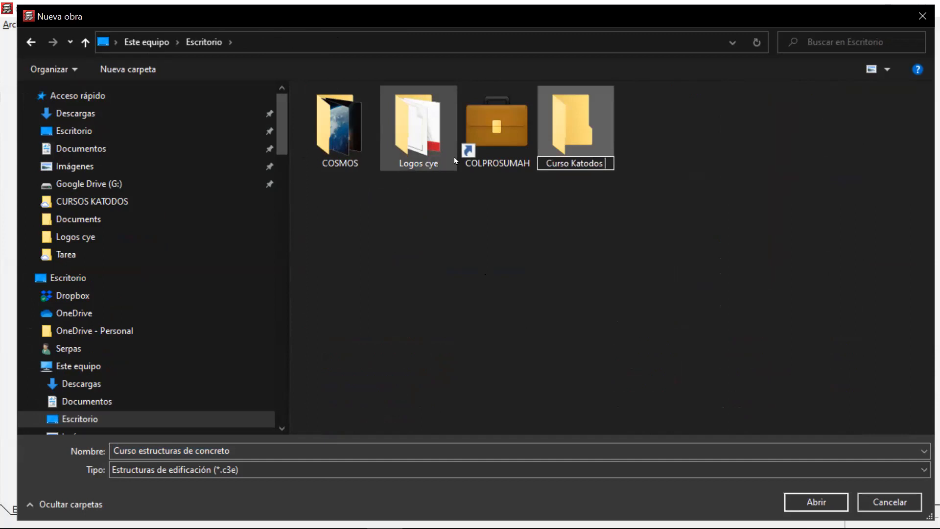
key(Return)
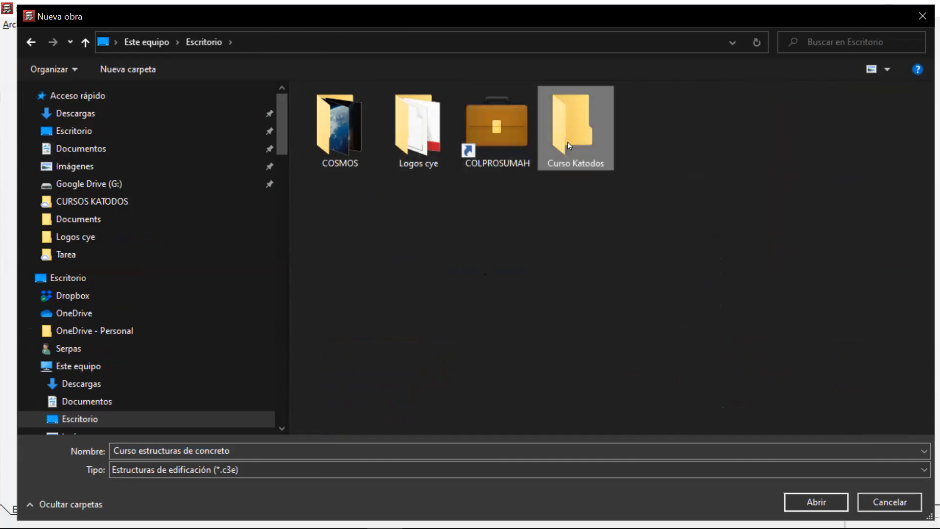
click(835, 500)
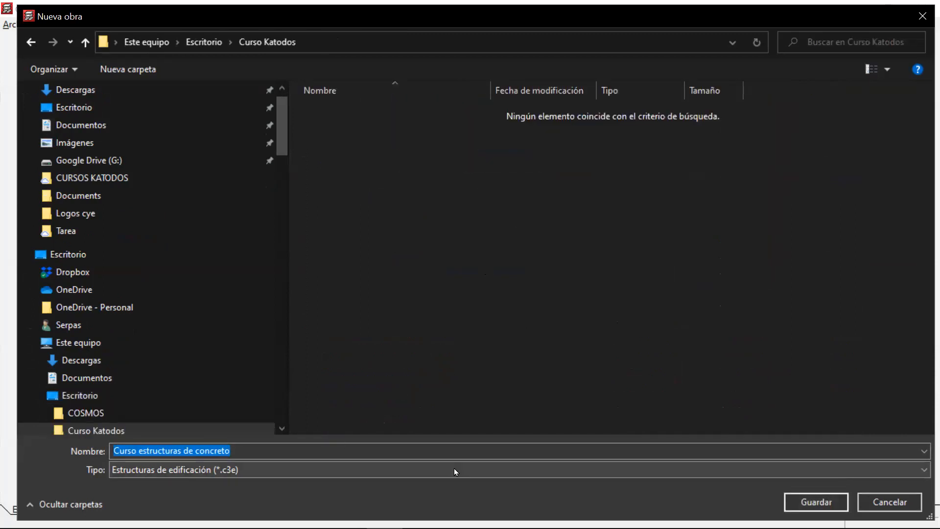
click(805, 502)
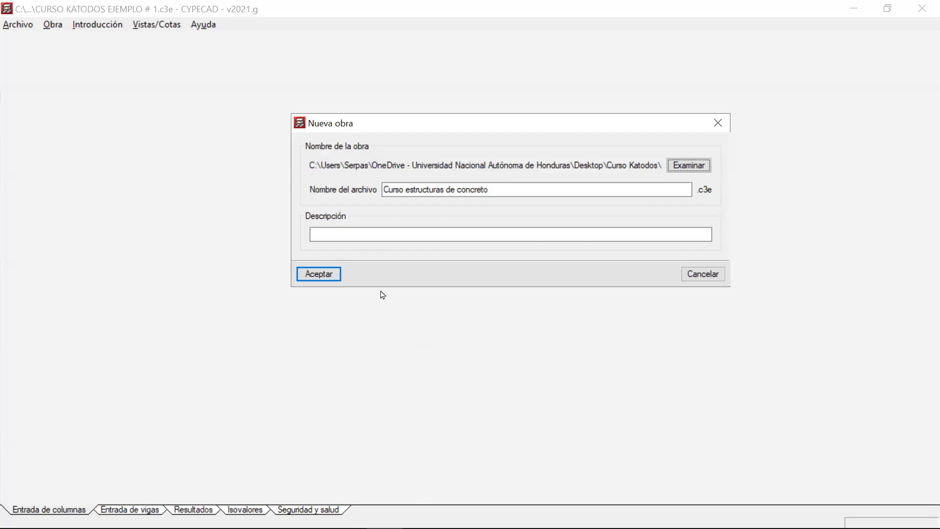
Accept the new project with an empty description and decline starting it from a BIM model import.
click(359, 236)
click(359, 236)
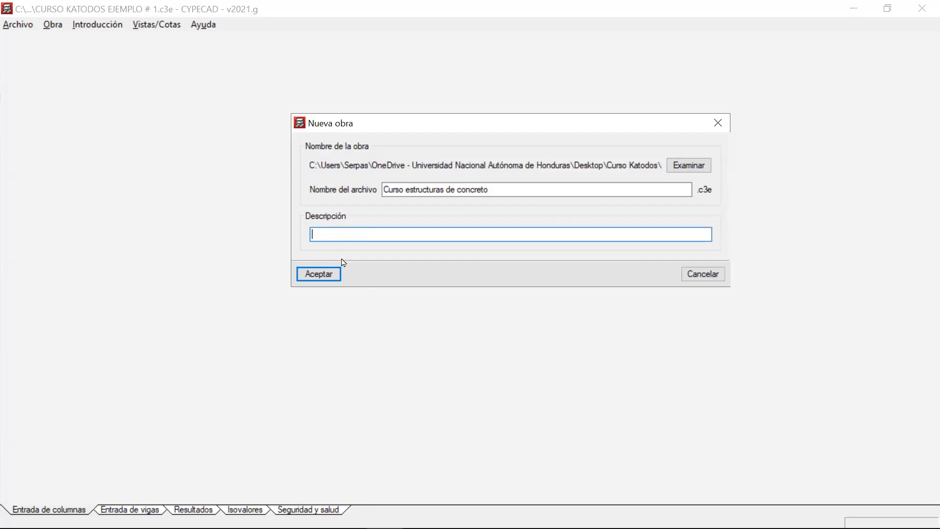
click(328, 279)
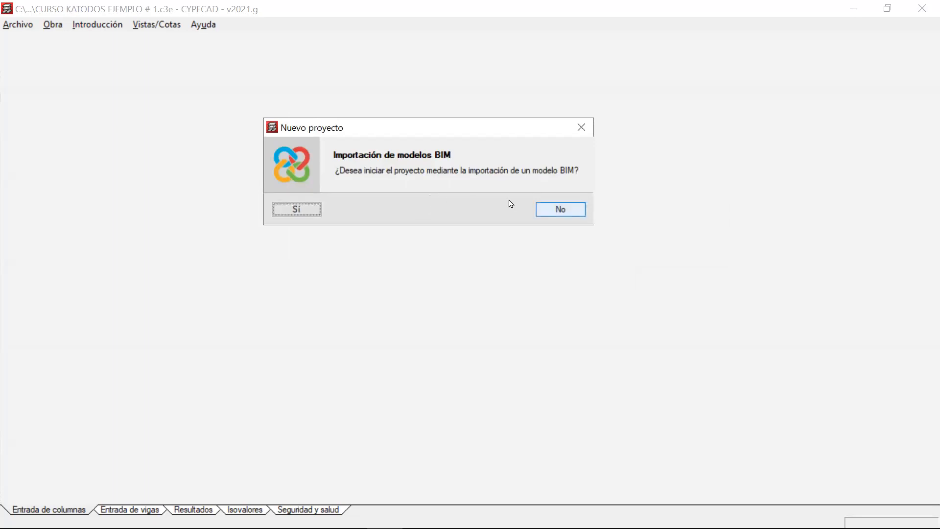
click(559, 210)
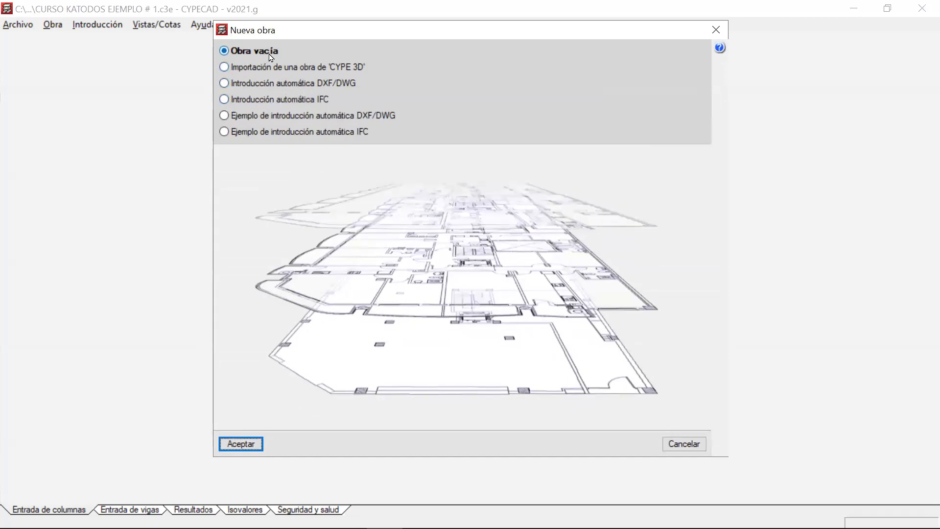
Compare the CYPE 3D import, automatic DXF/DWG and automatic IFC start options, and create the project as an empty one (Obra vacía).
mouse_move(269, 57)
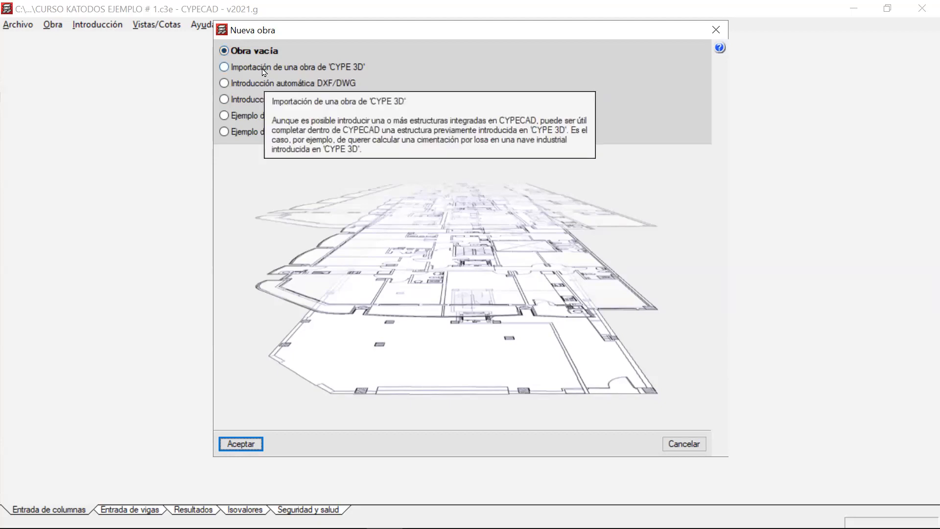
click(263, 69)
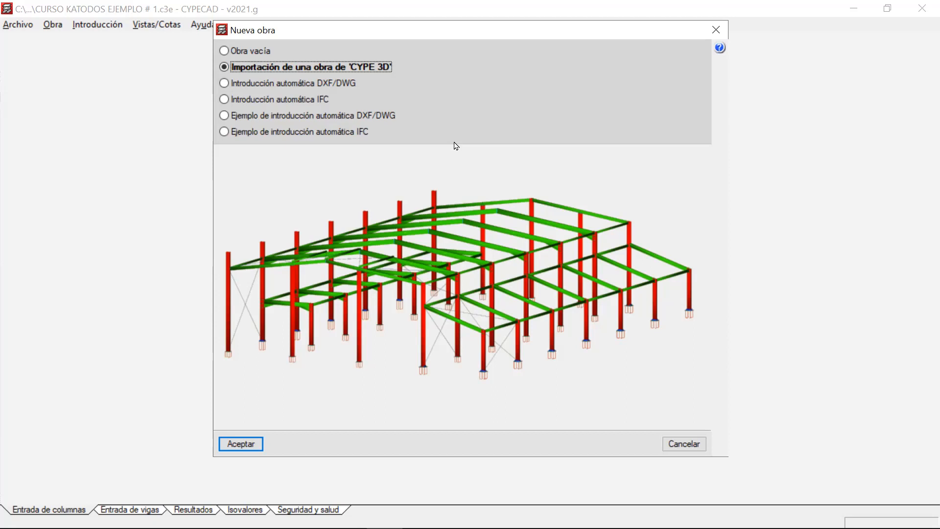
click(286, 87)
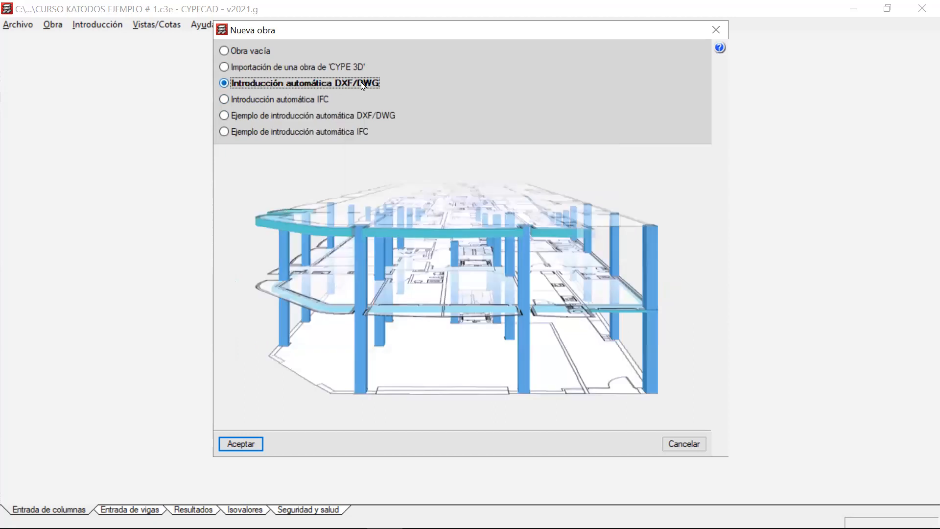
mouse_move(310, 85)
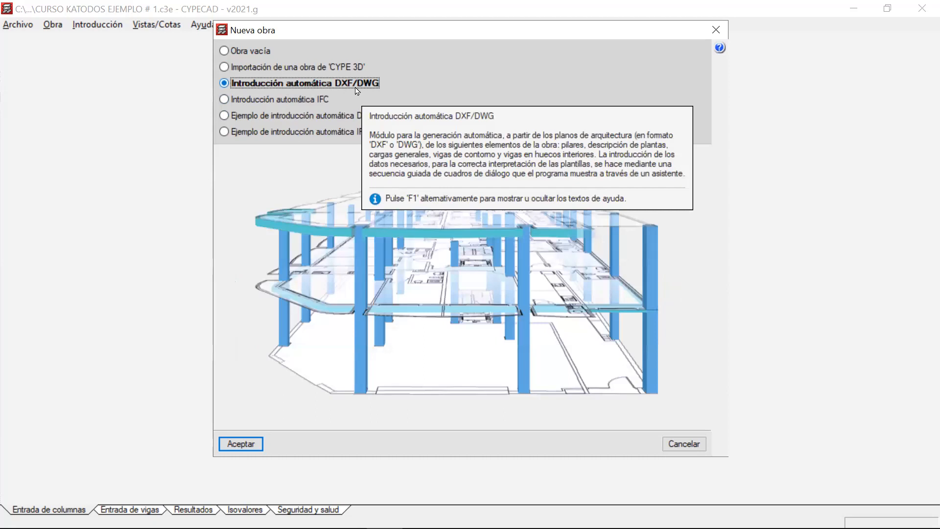
click(299, 100)
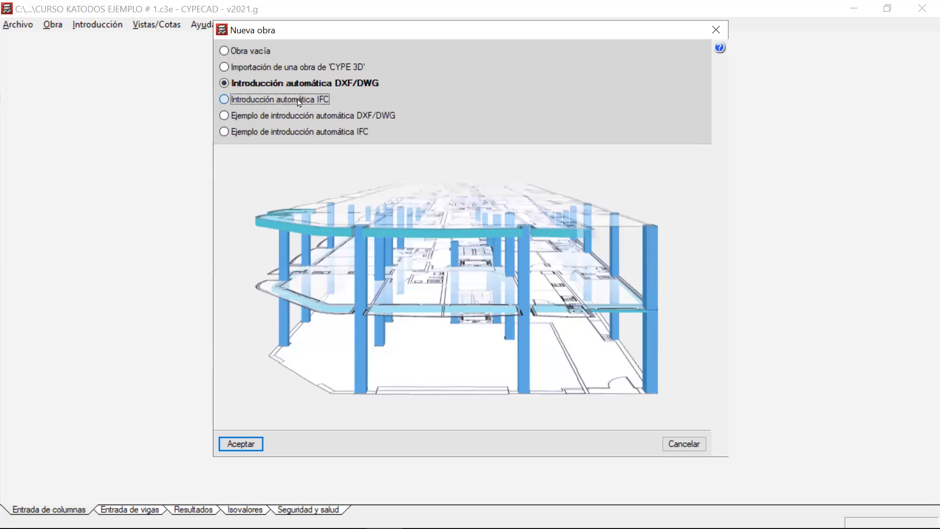
mouse_move(299, 101)
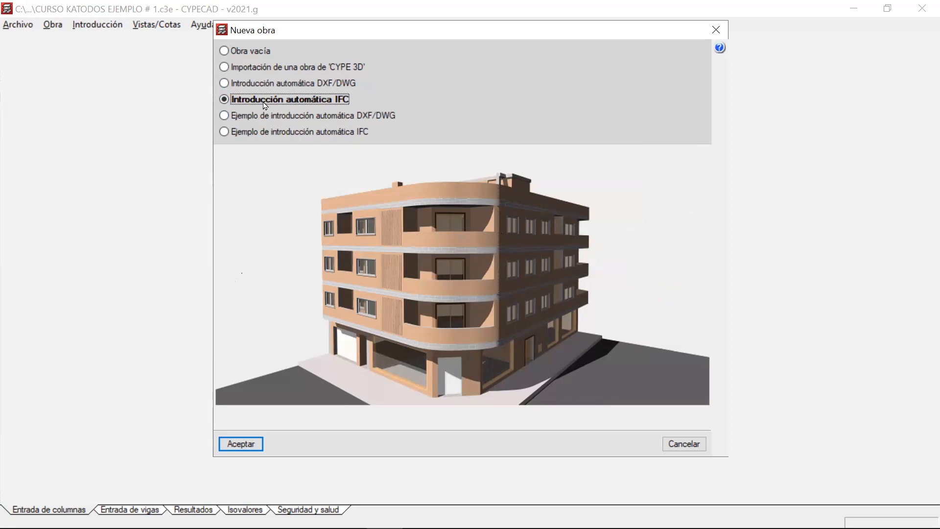
click(257, 53)
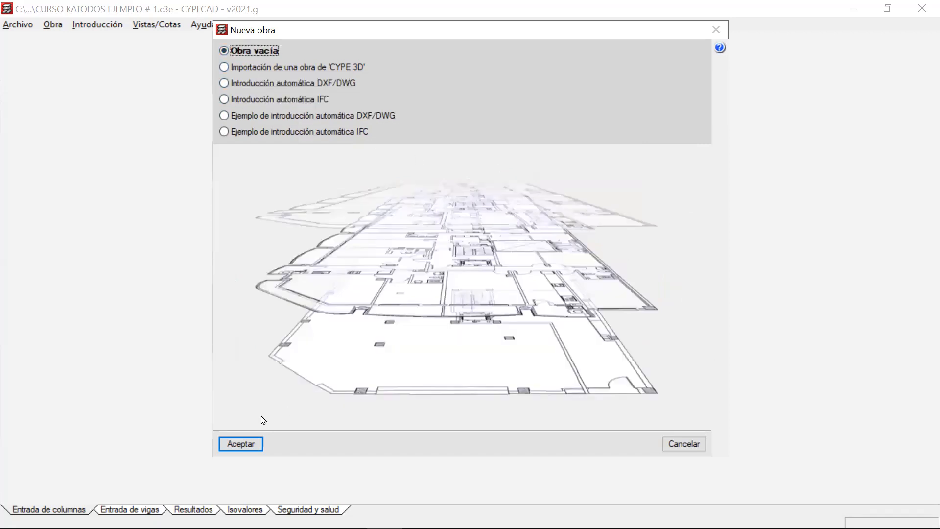
click(255, 444)
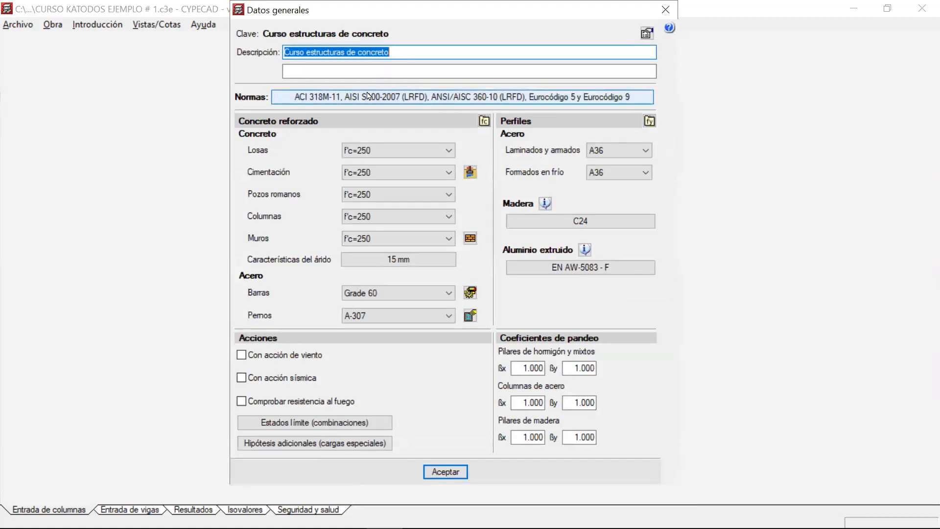
Review the design standards for concrete, steel, wood and aluminium, including the available concrete codes, and accept the selection with ACI 318M-11 (USA) for concrete.
click(368, 96)
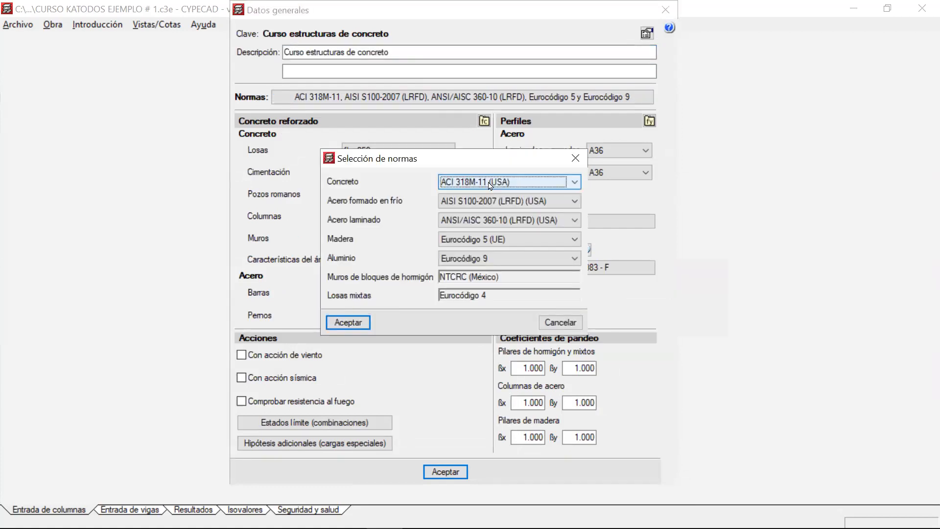
click(489, 186)
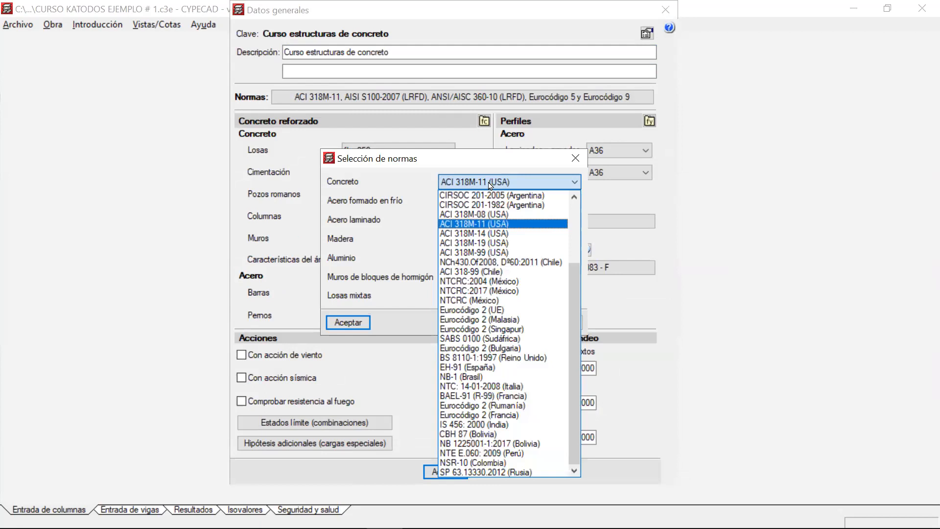
click(490, 184)
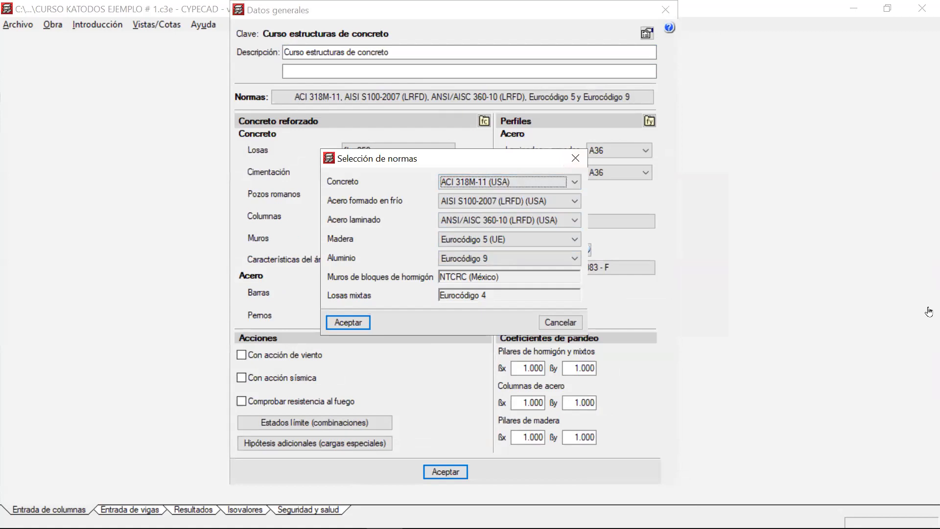
click(705, 74)
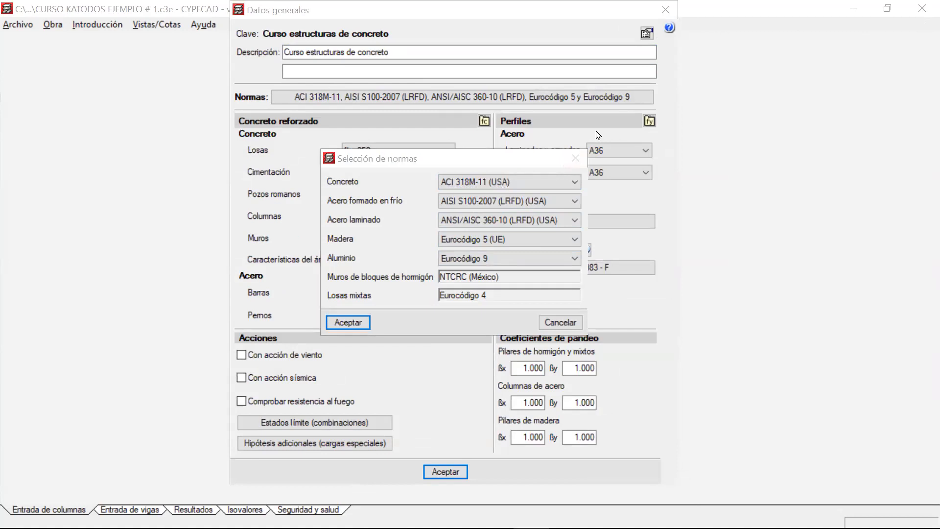
click(660, 113)
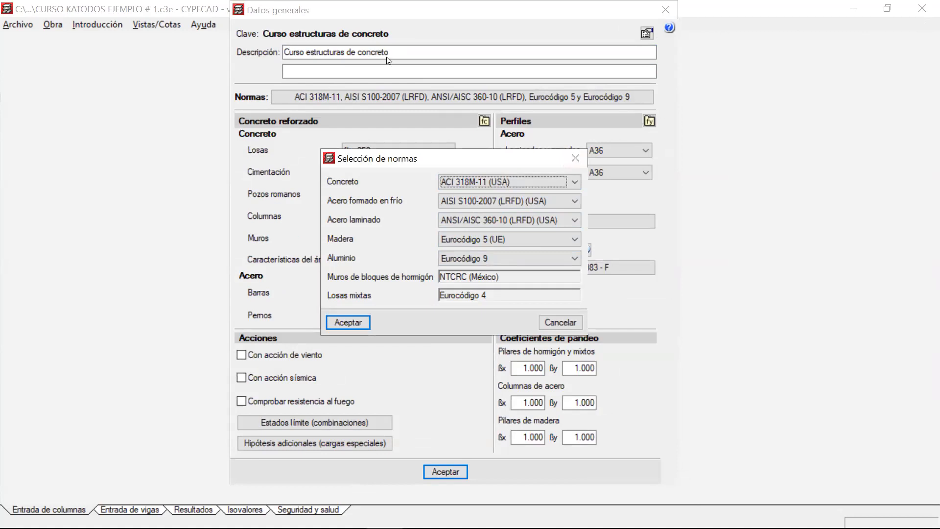
click(386, 114)
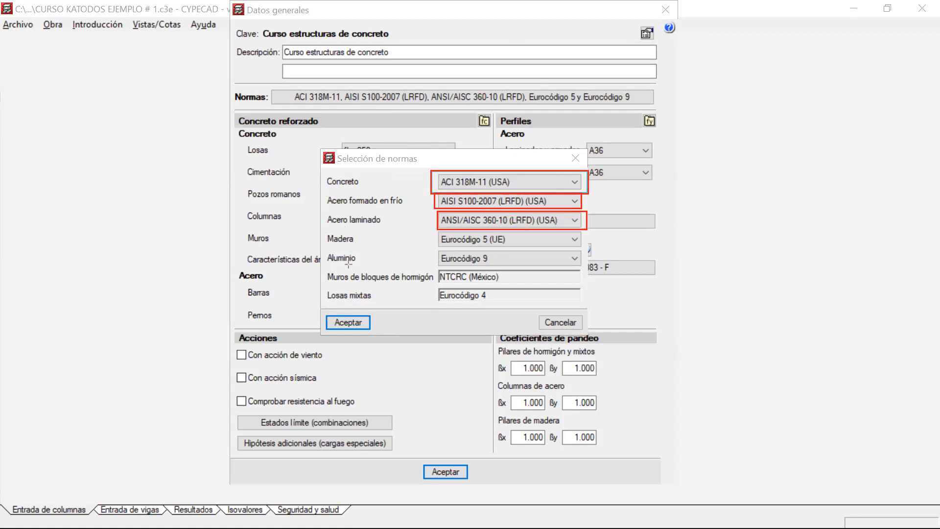
drag(440, 233, 582, 245)
mouse_move(440, 252)
mouse_down()
mouse_move(441, 264)
mouse_move(586, 266)
mouse_up()
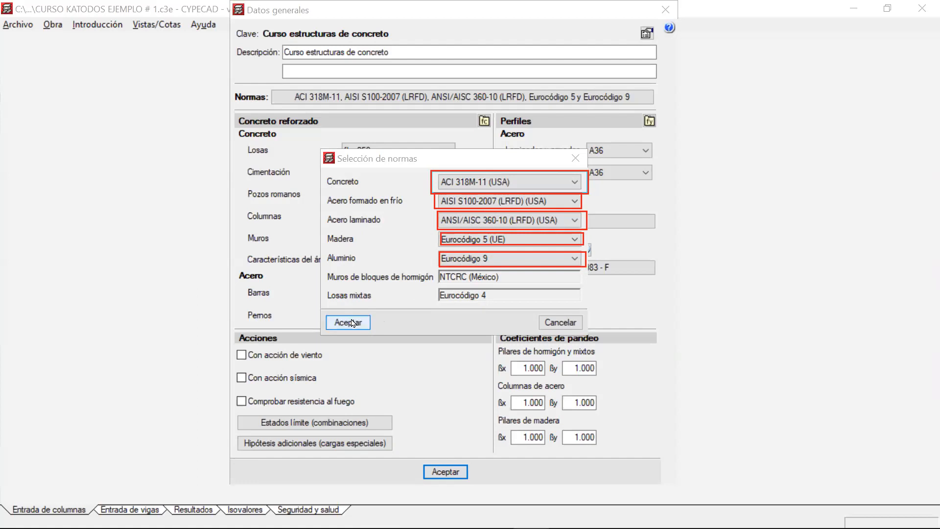
key(Return)
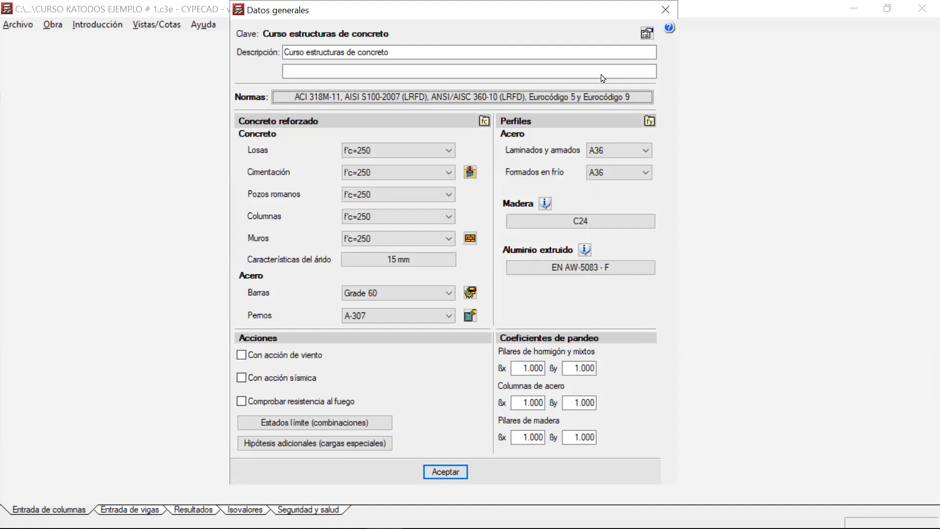
Set the concrete strength to f'c=280 for slabs, pozos romanos and walls, and to f'c=260 for foundations and columns.
click(377, 152)
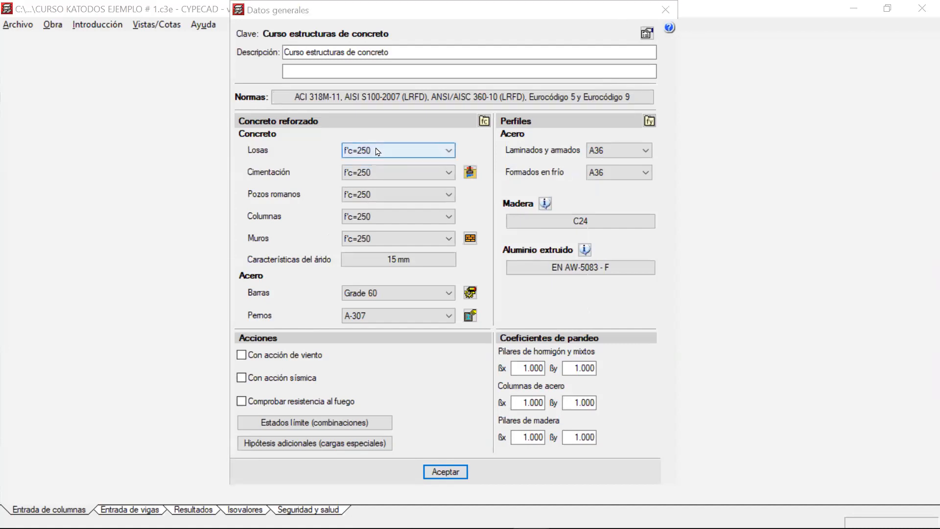
click(378, 152)
click(366, 297)
click(378, 176)
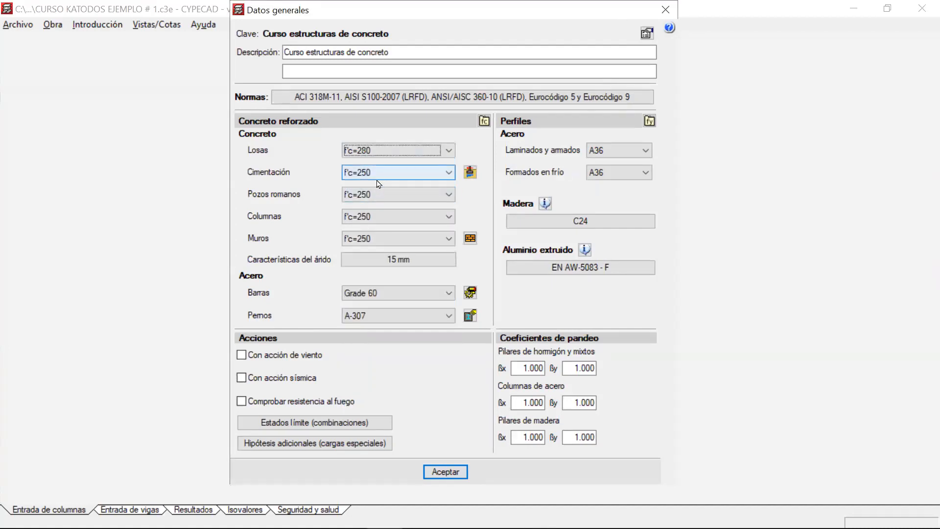
click(368, 310)
click(377, 194)
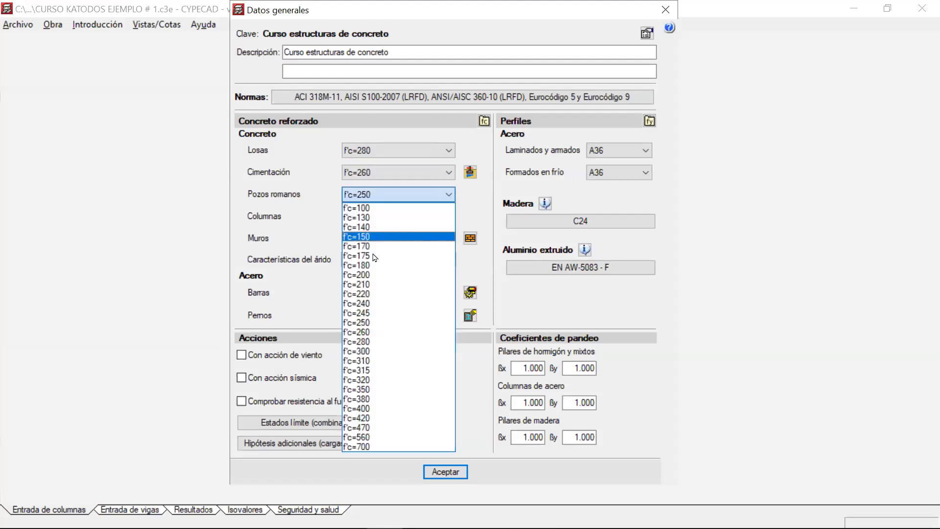
click(363, 342)
click(377, 217)
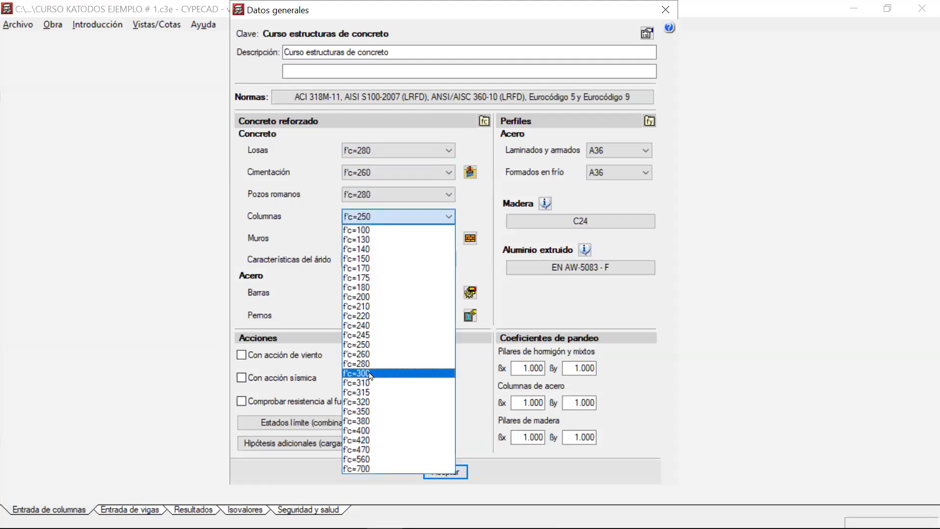
click(372, 354)
click(378, 239)
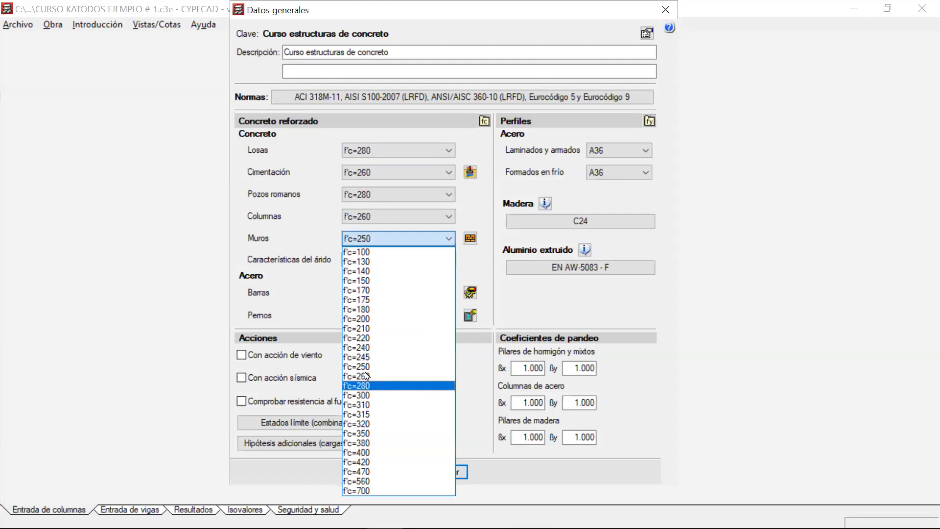
click(368, 386)
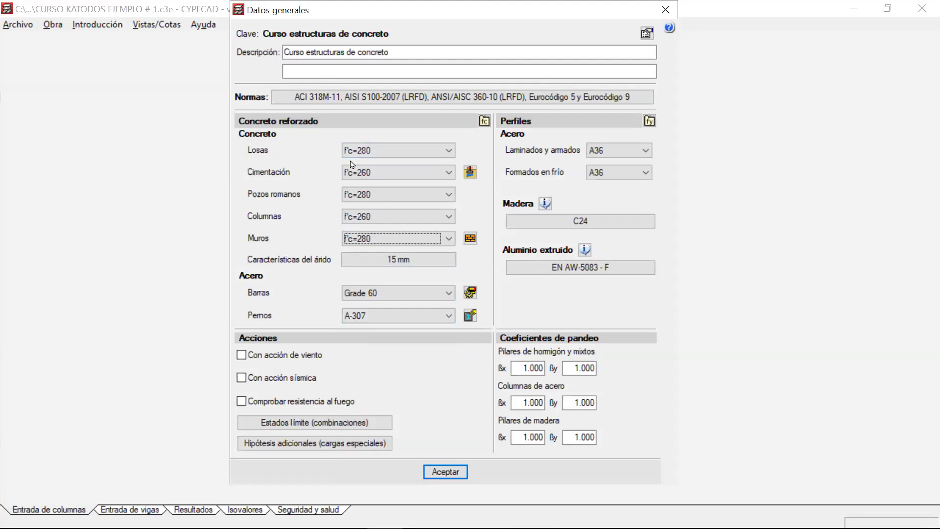
Change the concrete strength of the foundations and columns to f'c=280.
click(388, 180)
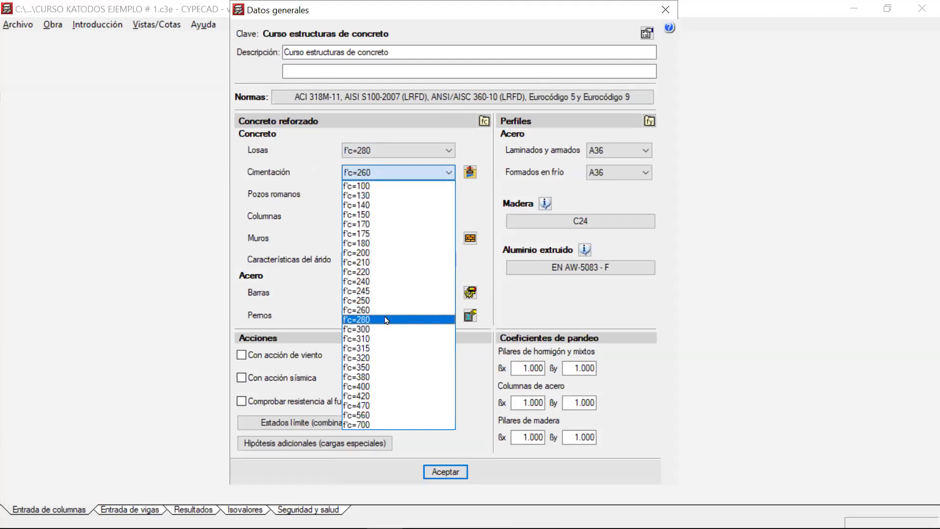
click(384, 319)
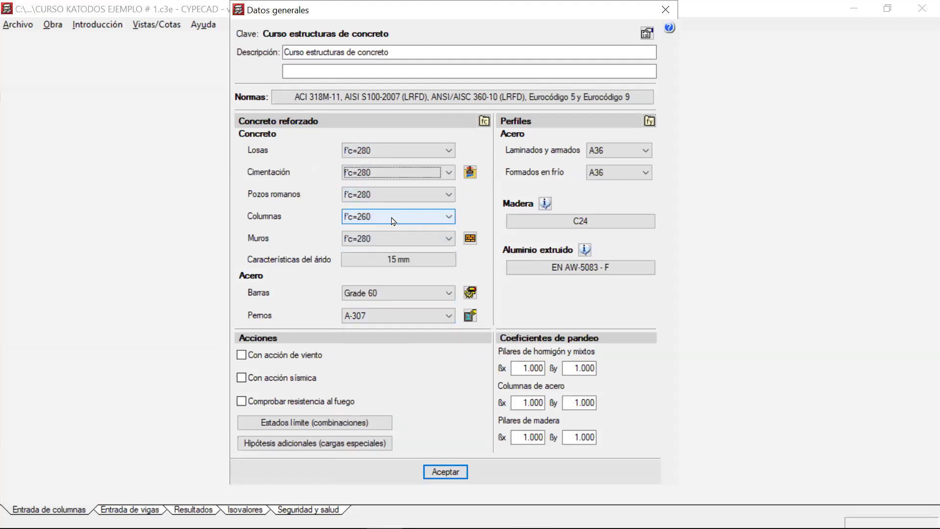
click(394, 218)
click(393, 358)
click(397, 217)
click(395, 365)
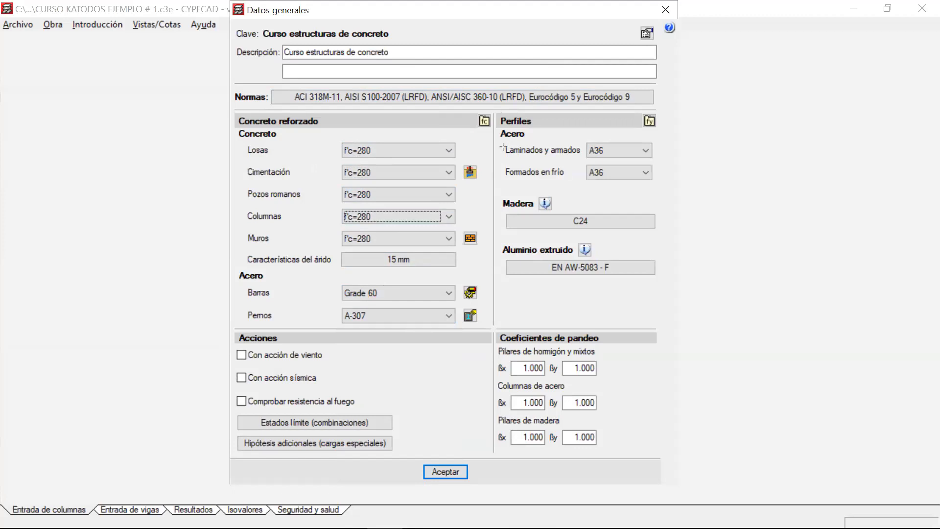
Set the reinforcing bar steel to Grado 60 (Latinoamérica) in the general data.
drag(497, 112, 673, 187)
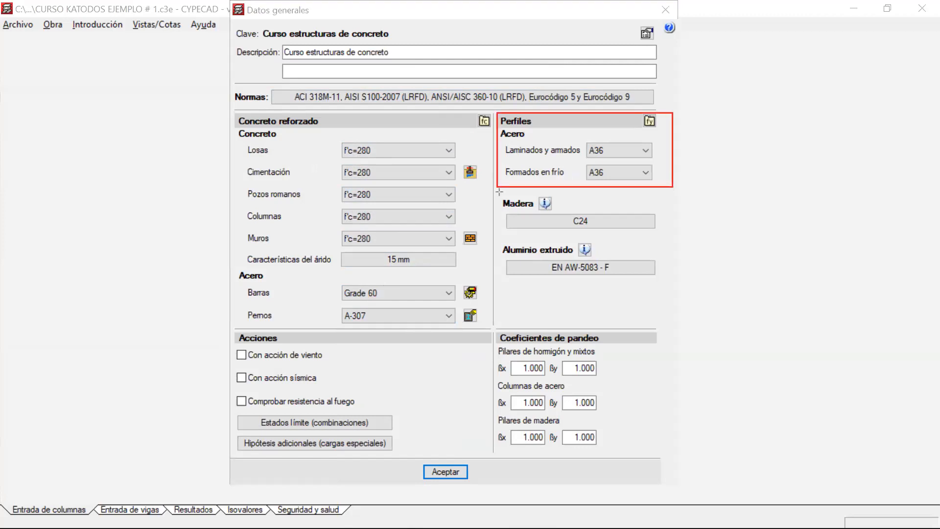
drag(499, 192, 676, 289)
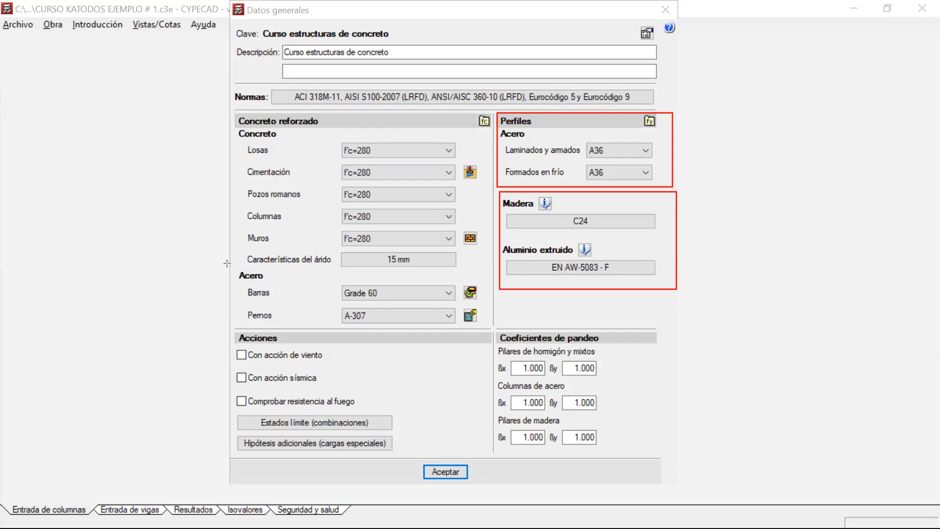
drag(227, 265, 494, 330)
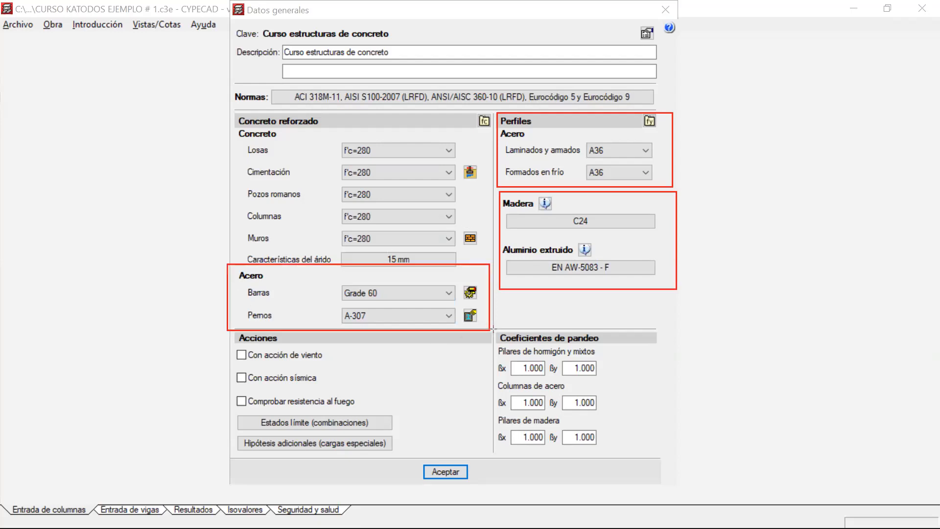
click(453, 293)
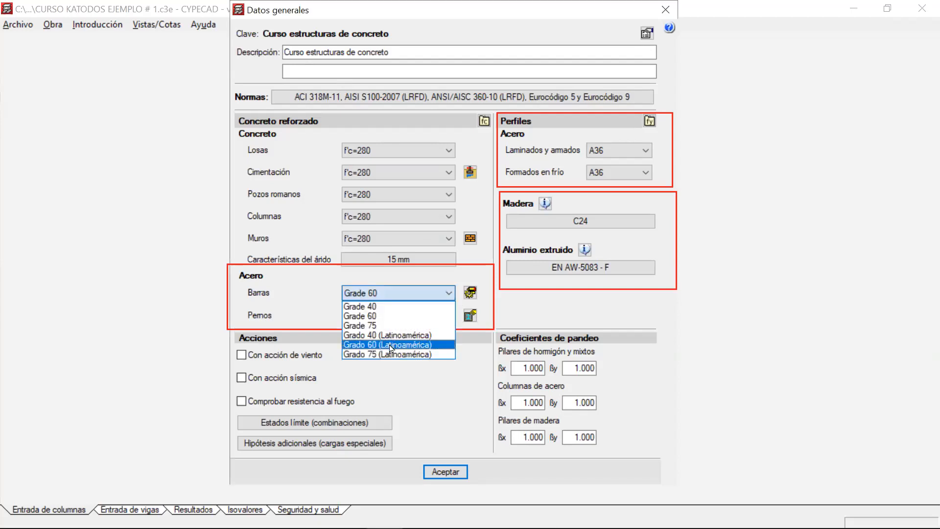
click(391, 345)
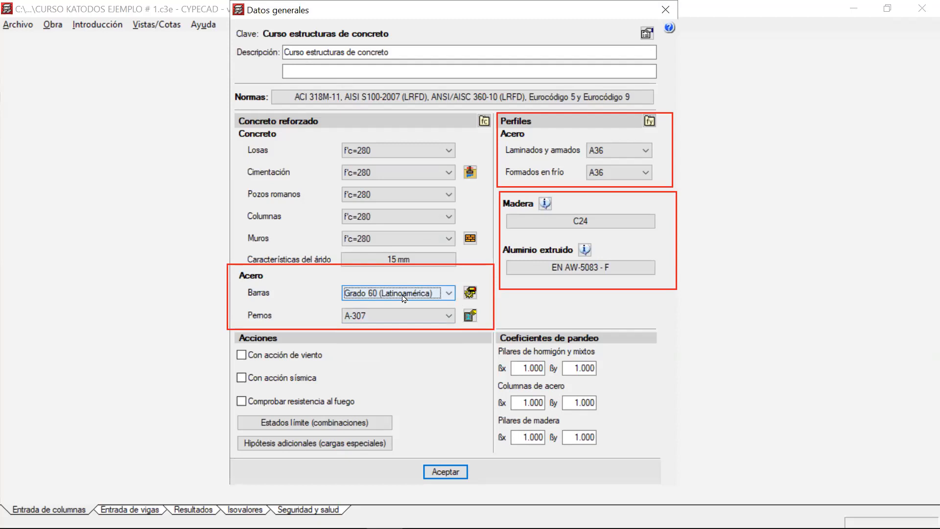
Open the bar steel types by position and examine the options for columns, shear walls, walls and corbels, closing them without changes.
click(470, 293)
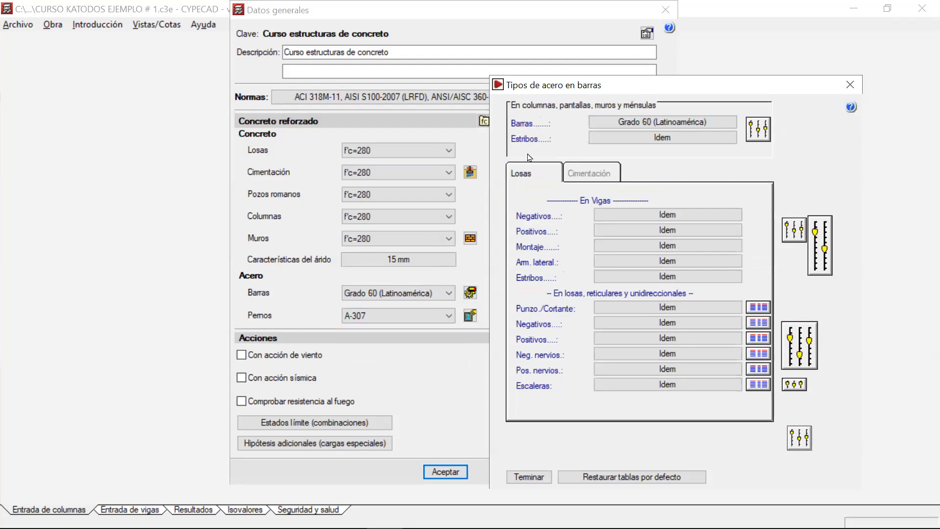
click(758, 129)
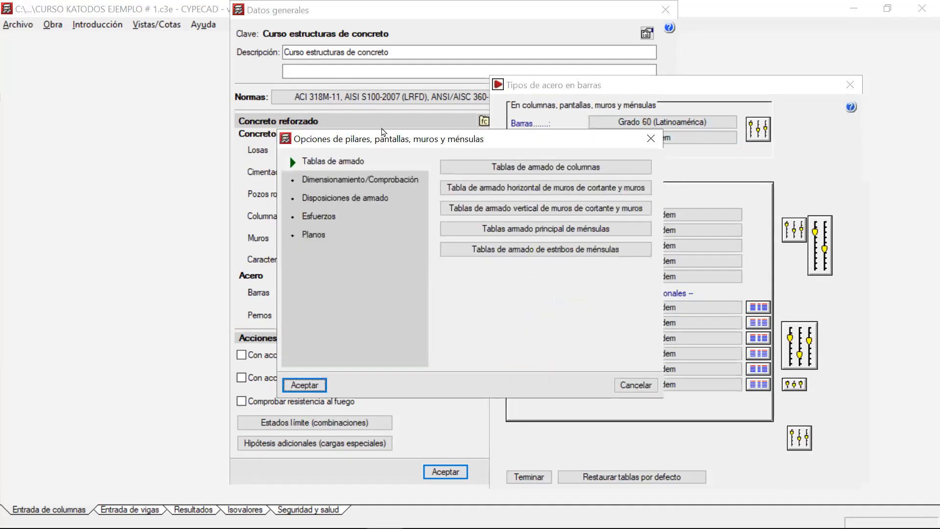
drag(380, 135, 189, 123)
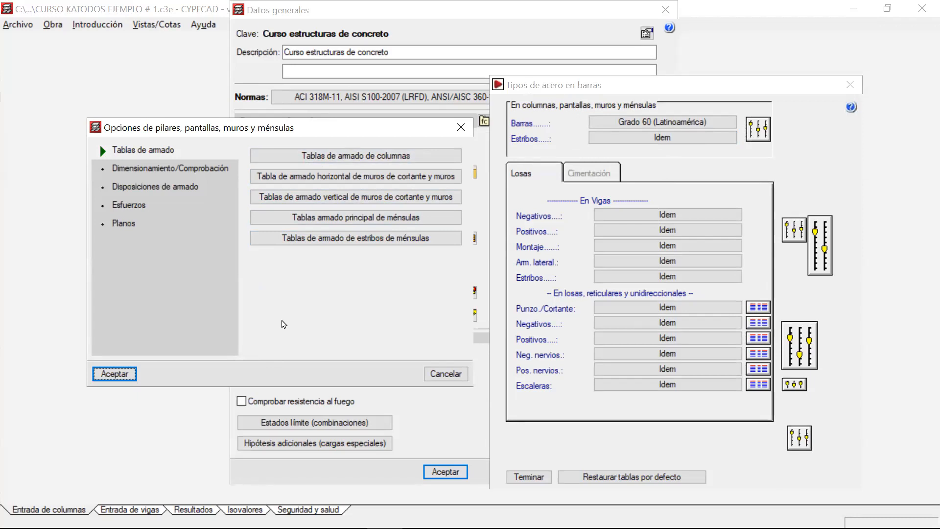
click(460, 128)
click(642, 133)
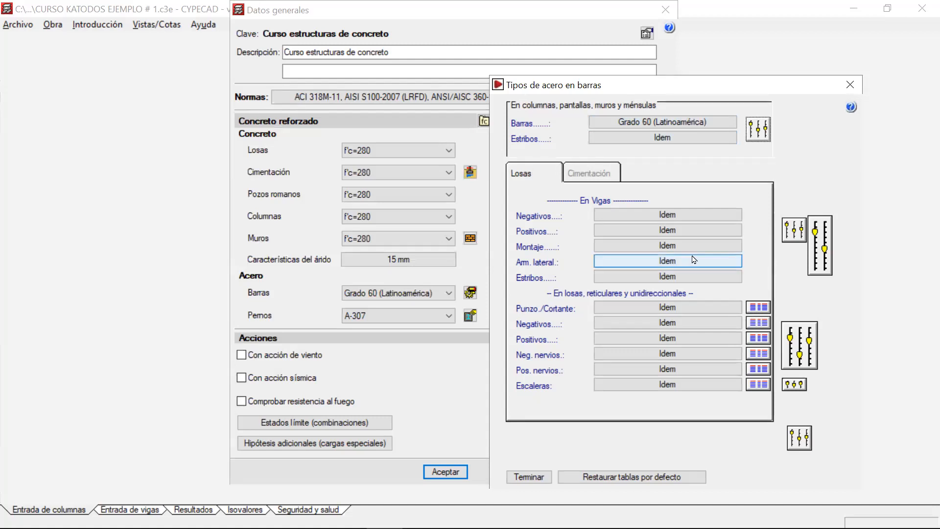
Open both sets of beam options from the bar steel types, examine them, and close everything without changes.
click(823, 246)
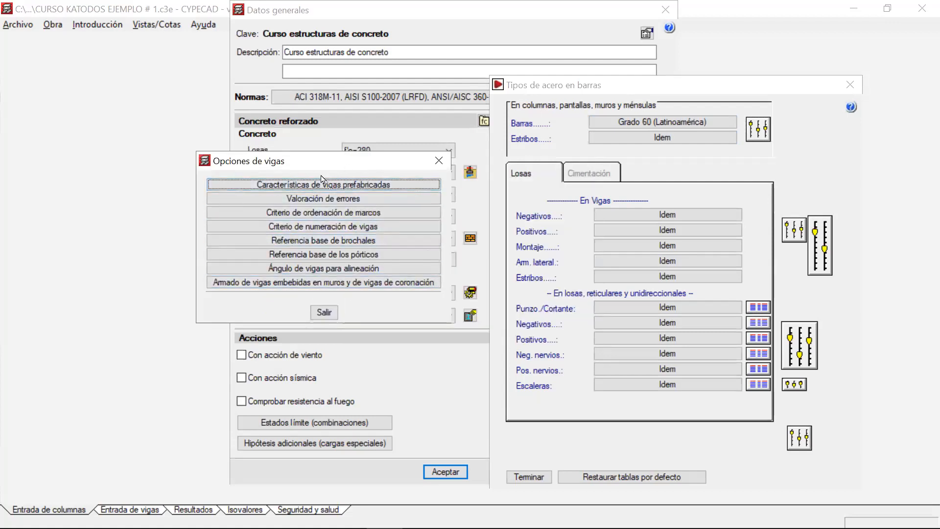
click(436, 162)
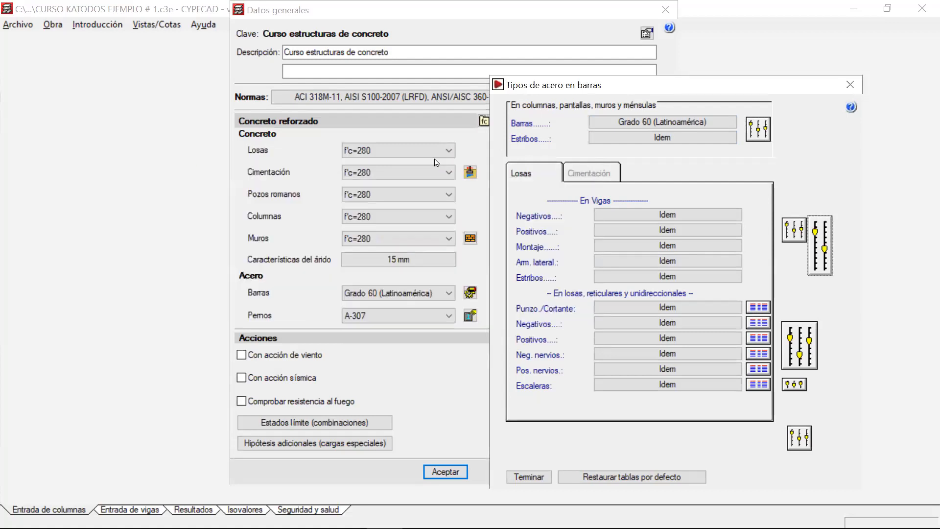
click(795, 230)
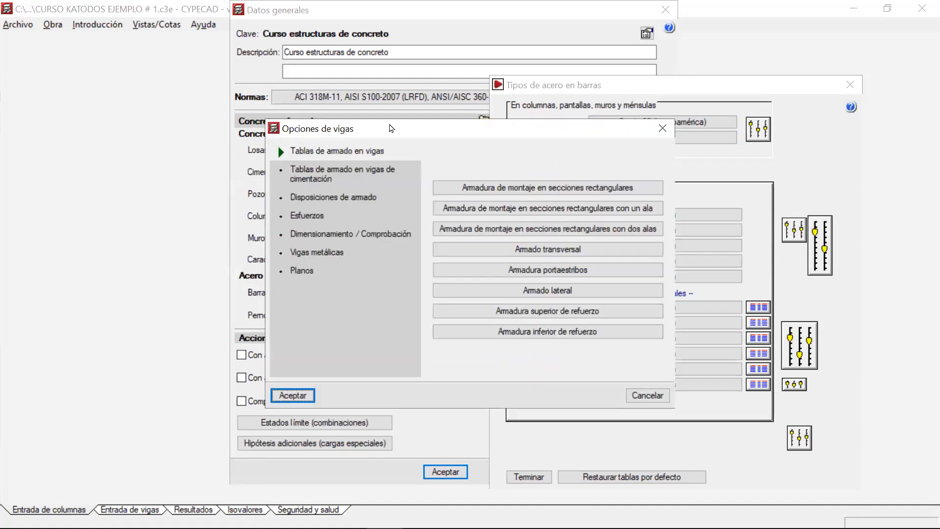
drag(389, 125, 299, 104)
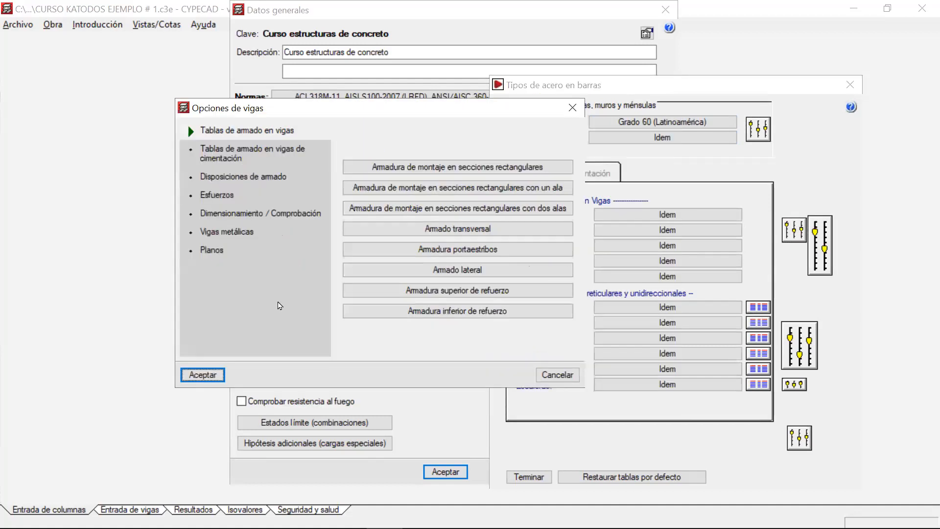
click(572, 108)
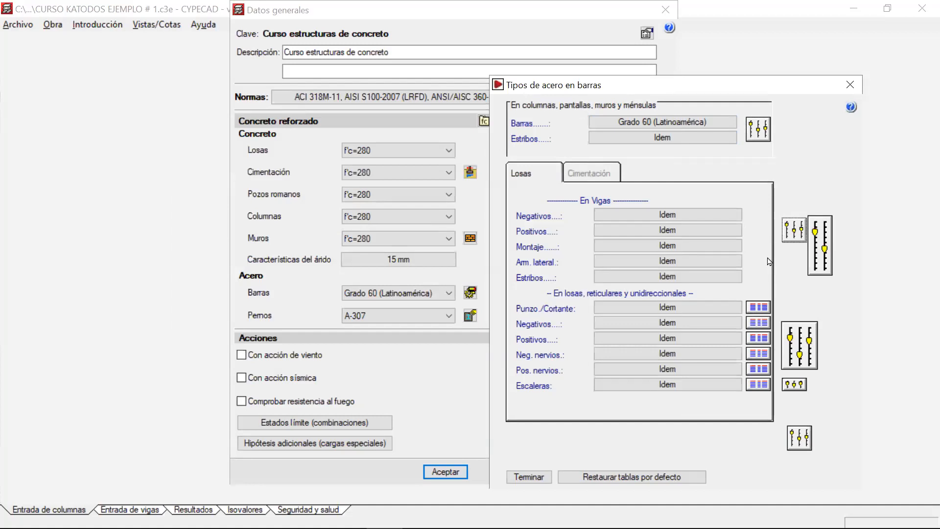
click(850, 84)
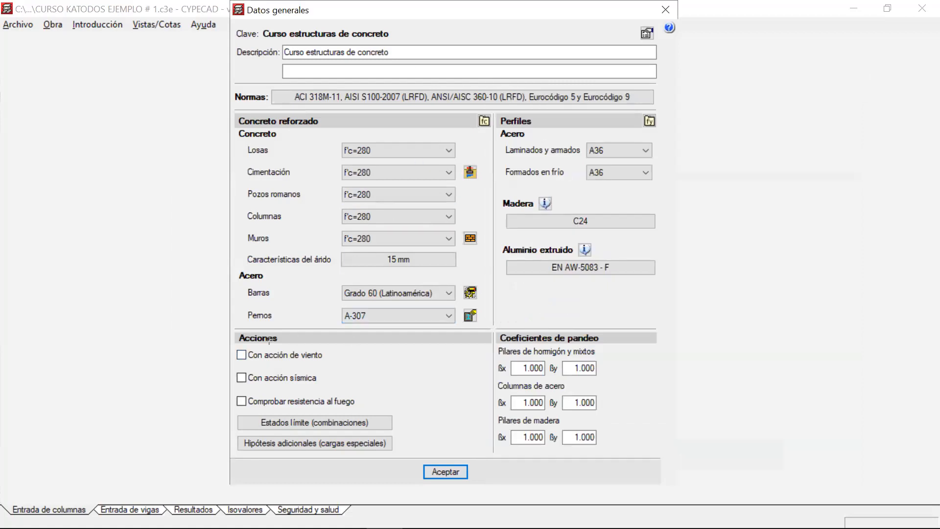
Open the limit states (combinations) from the Acciones section, examine the combination settings, and close them without changes.
drag(493, 459, 235, 330)
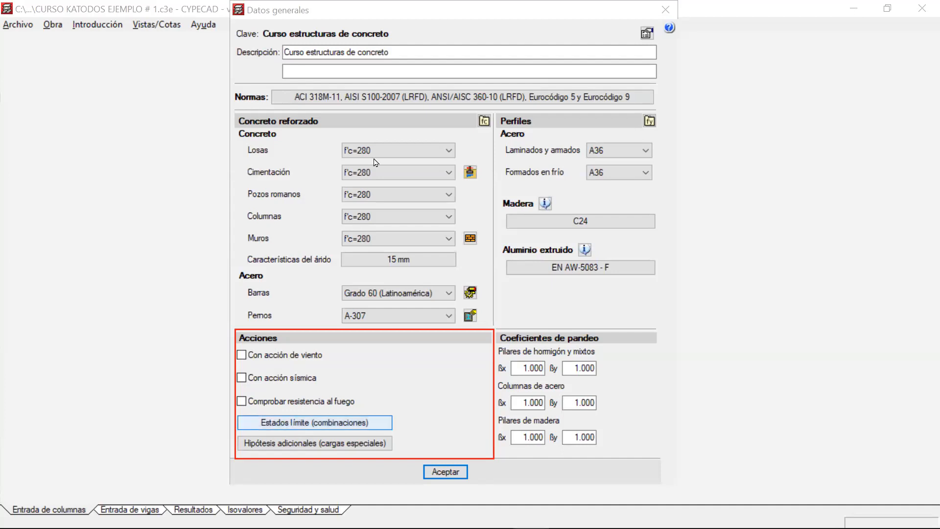
click(291, 422)
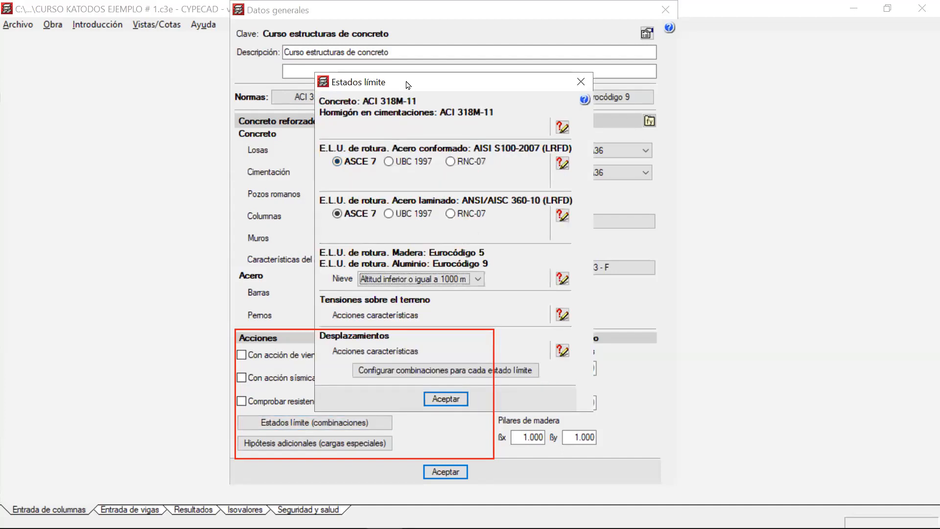
drag(406, 84, 130, 76)
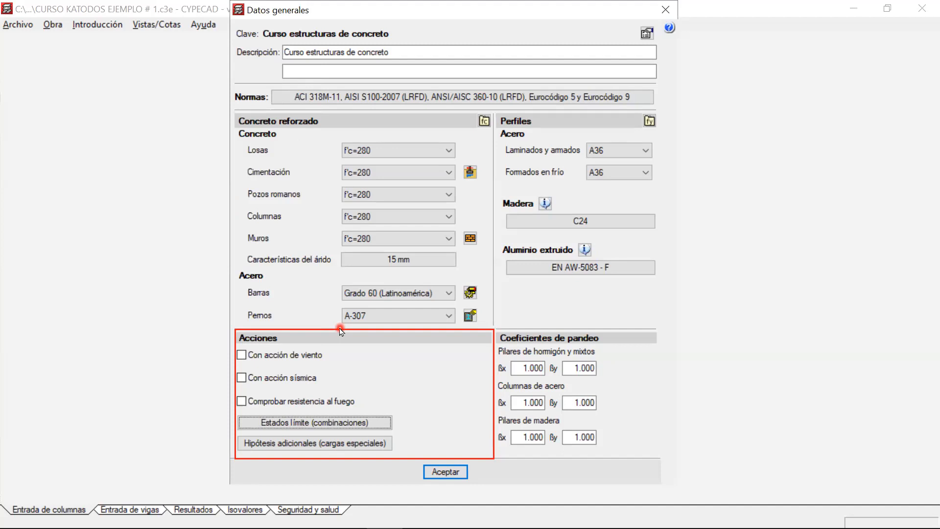
Open the additional load cases (cargas especiales) and examine the self-weight, dead load and live load rows.
click(355, 446)
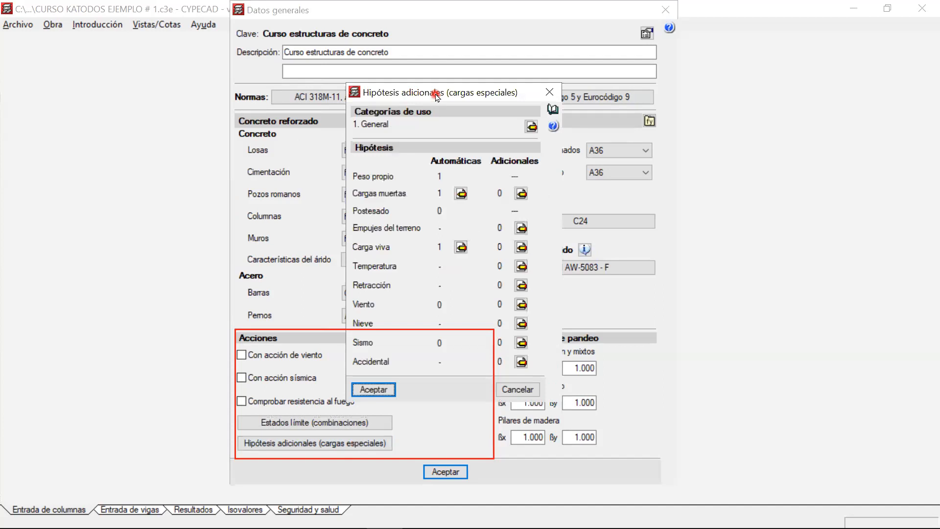
drag(437, 96, 132, 93)
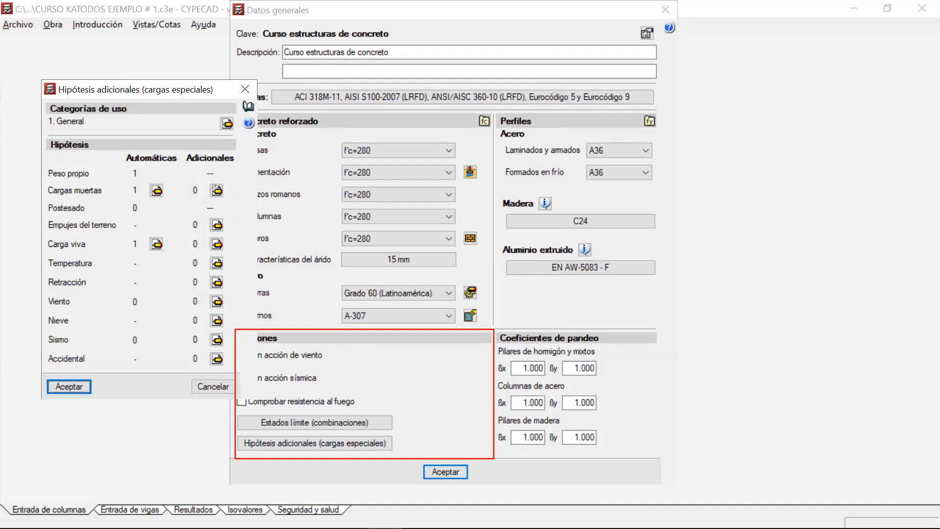
drag(43, 162, 233, 182)
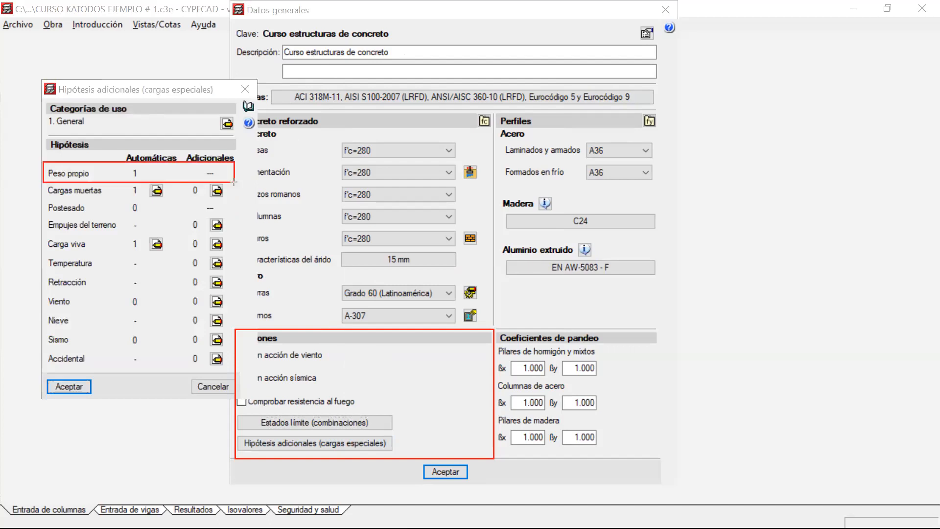
mouse_move(44, 180)
mouse_down()
mouse_move(80, 206)
mouse_move(235, 199)
mouse_up()
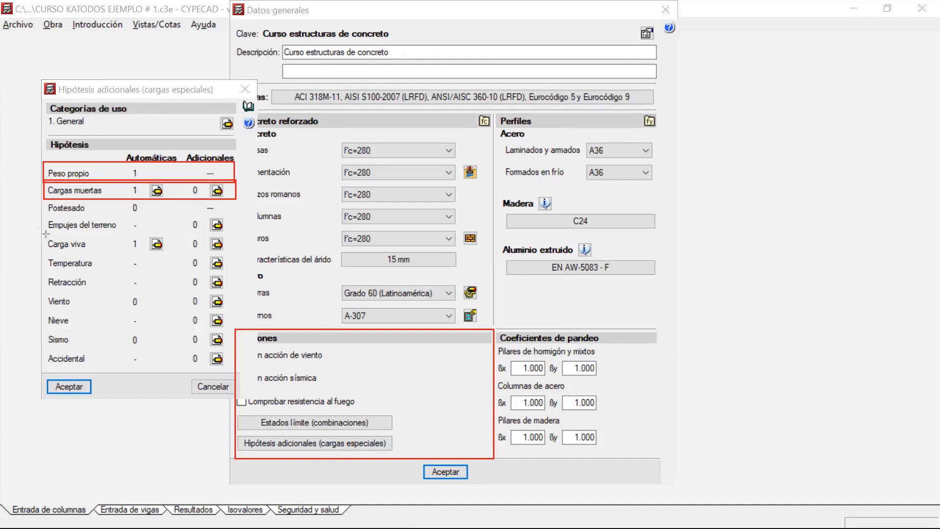
drag(232, 249, 46, 236)
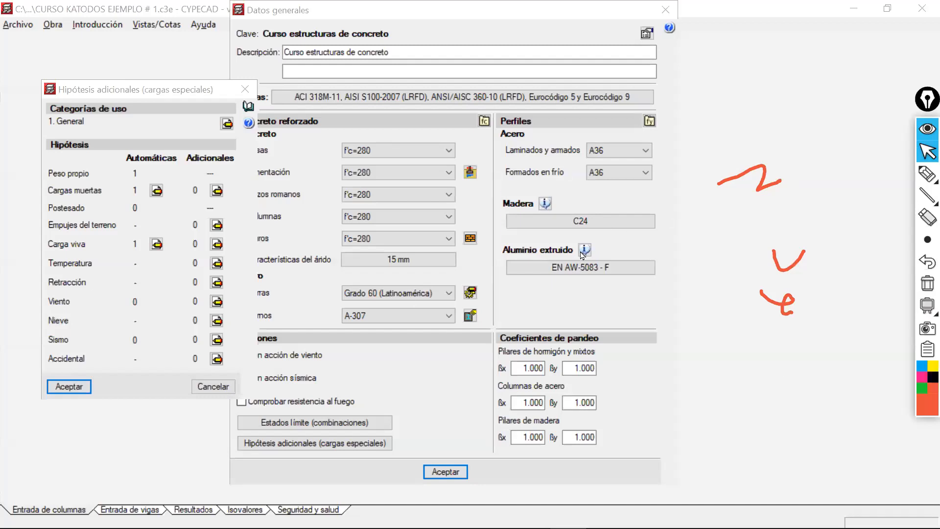
Add the use categories Garajes y áreas de pública concurrencia and Cubiertas to the load cases, and accept the general data.
click(205, 92)
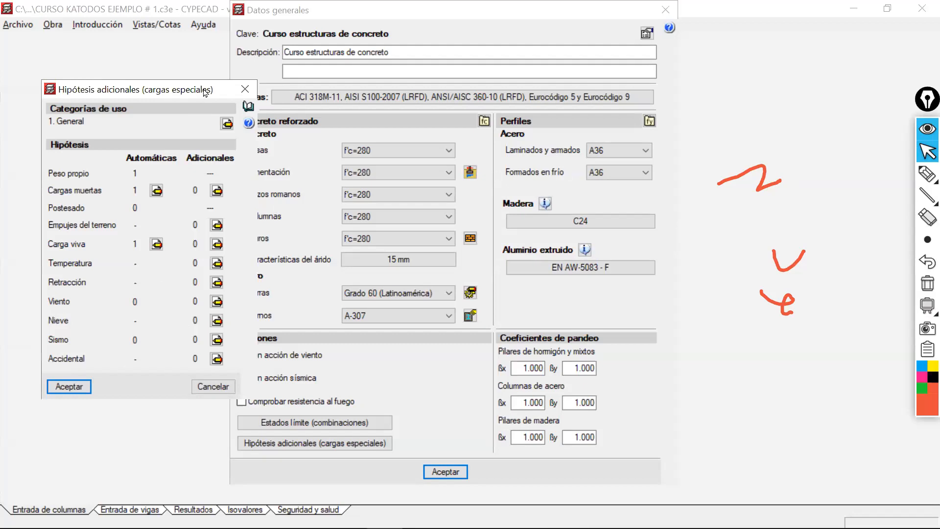
drag(206, 93, 588, 113)
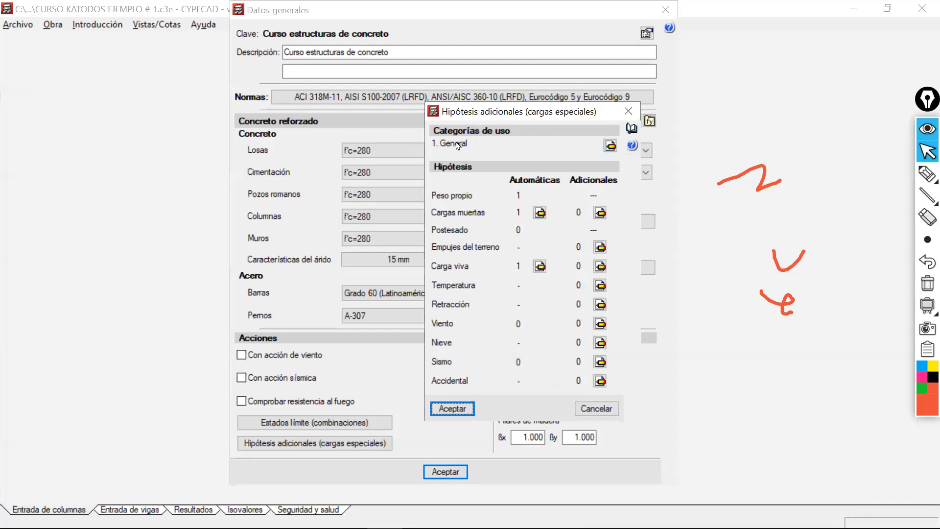
click(609, 146)
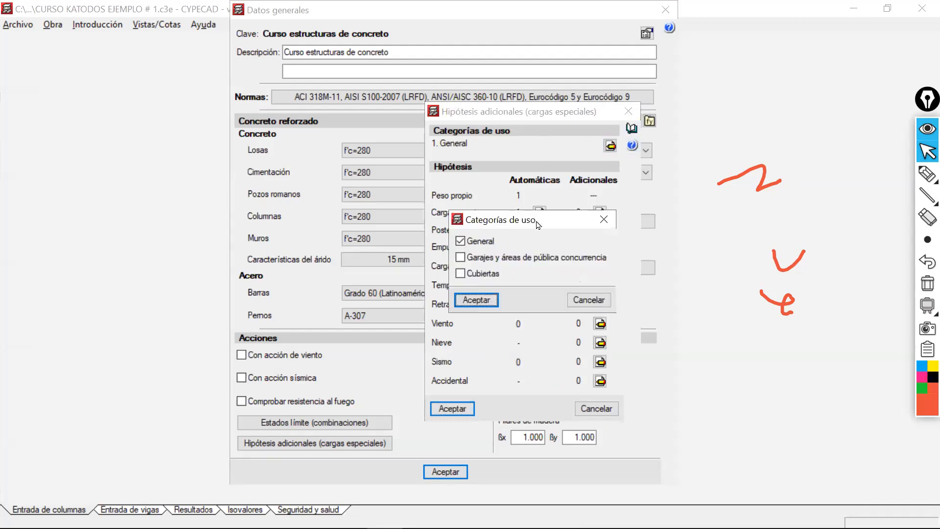
drag(549, 212, 821, 68)
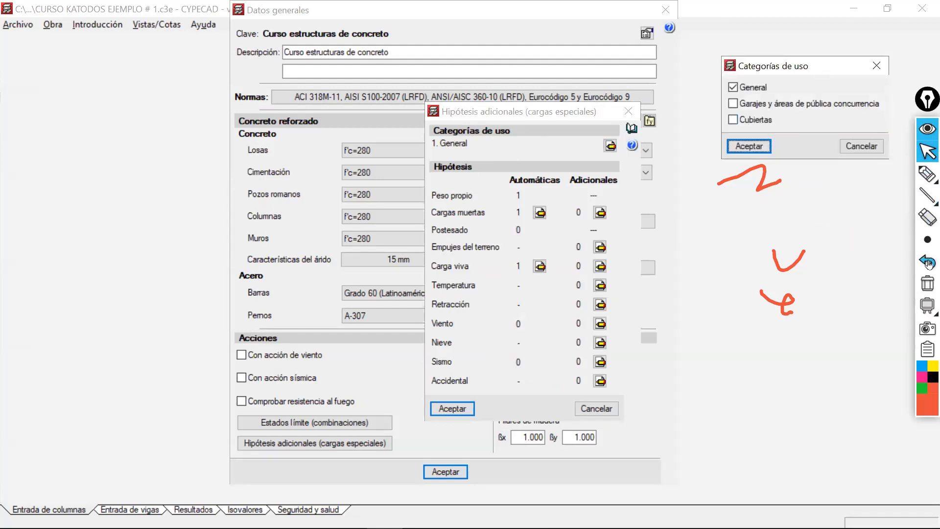
click(927, 283)
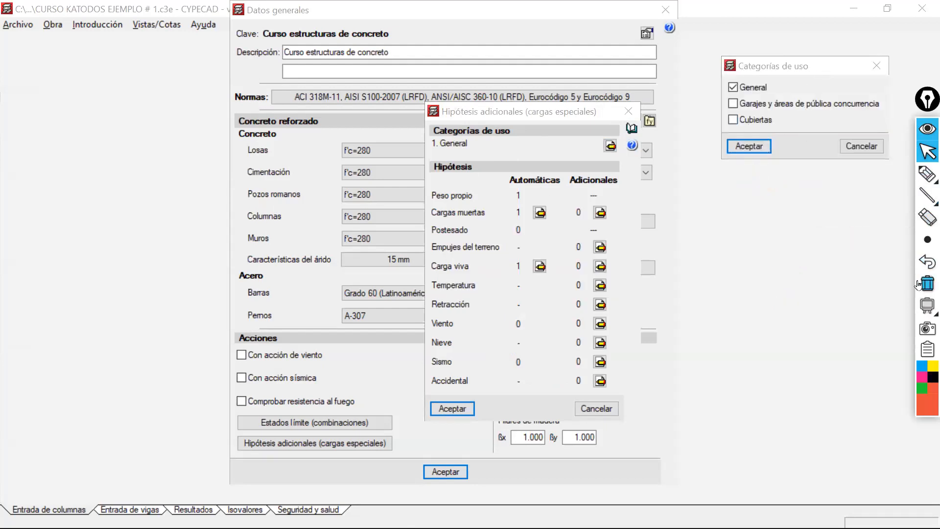
click(733, 104)
click(732, 120)
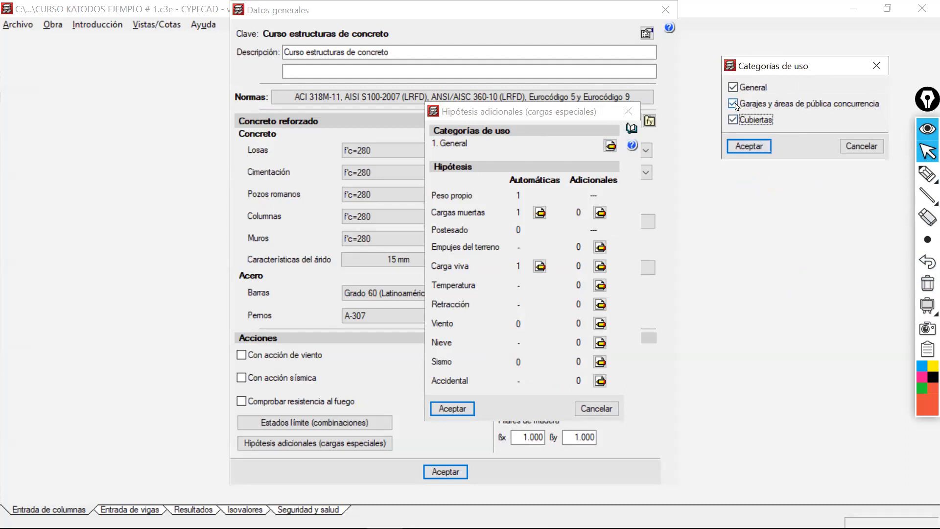
click(752, 150)
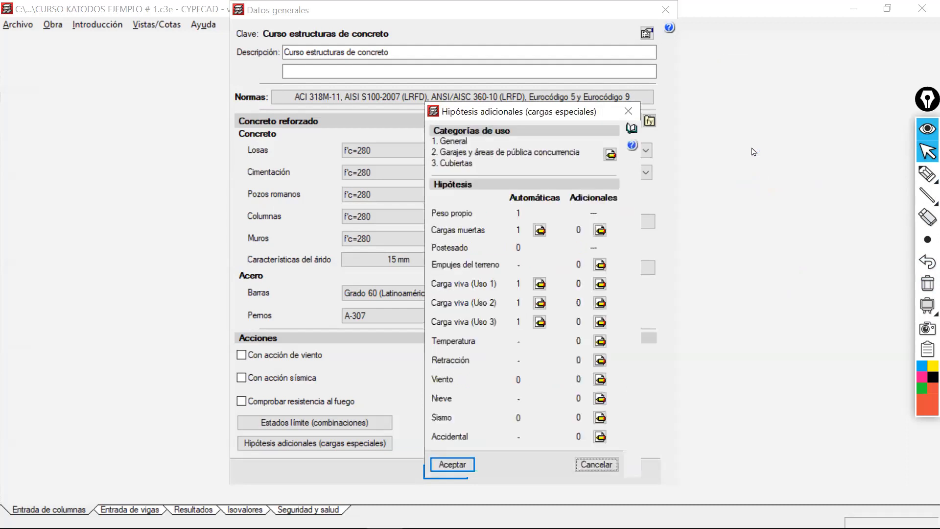
click(446, 465)
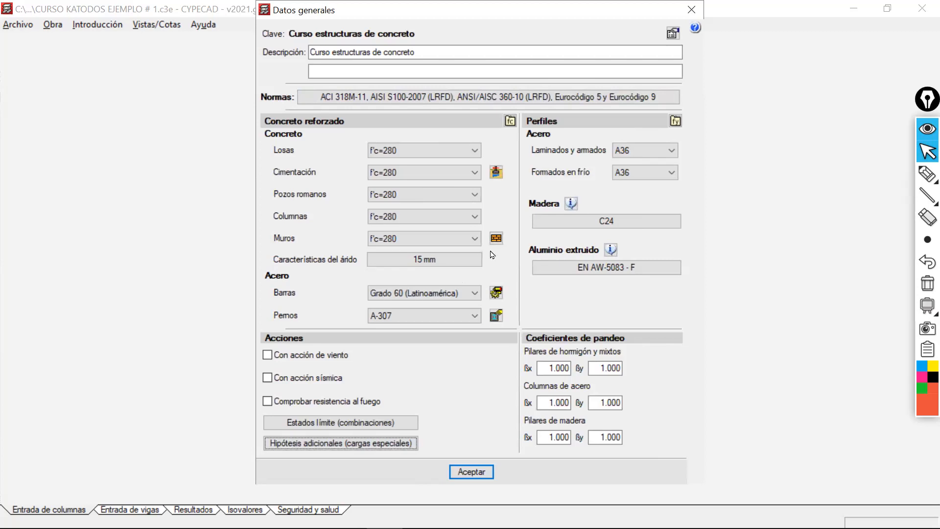
click(470, 471)
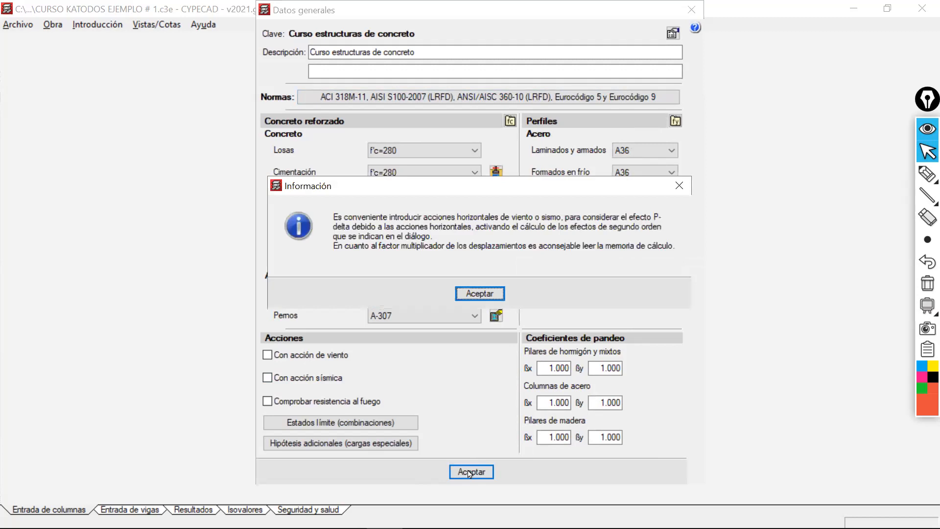
click(483, 292)
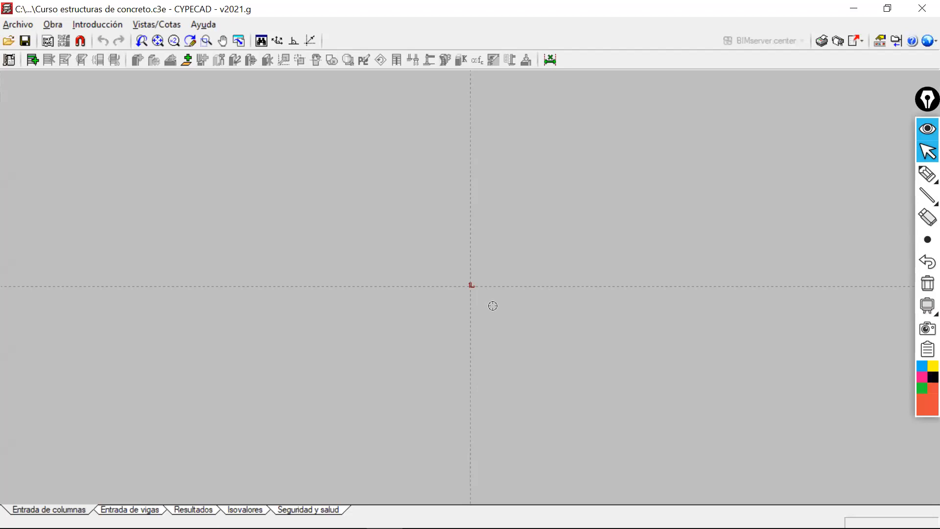
Import the DXF drawing PLANTA CURSO CYPE from the Planos ejemplo#1 folder as a template view.
middle_drag(333, 240, 230, 302)
click(48, 42)
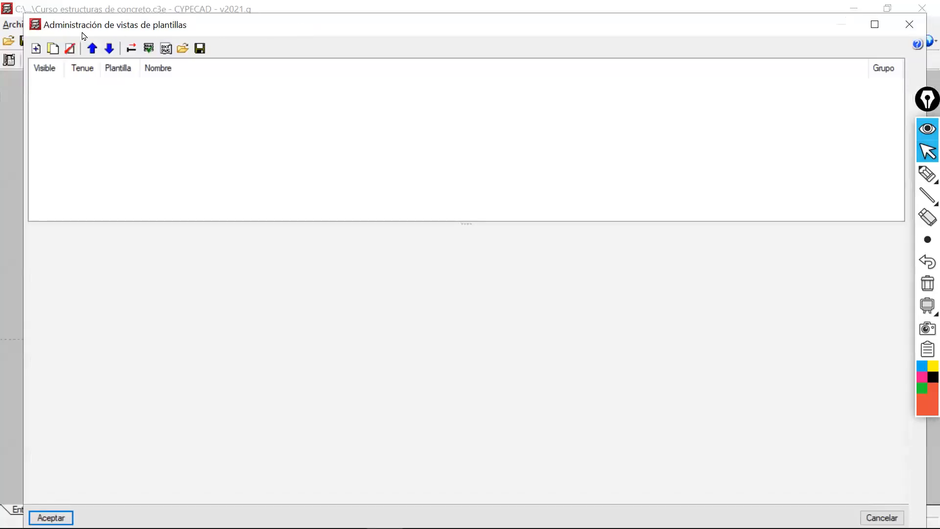
click(36, 49)
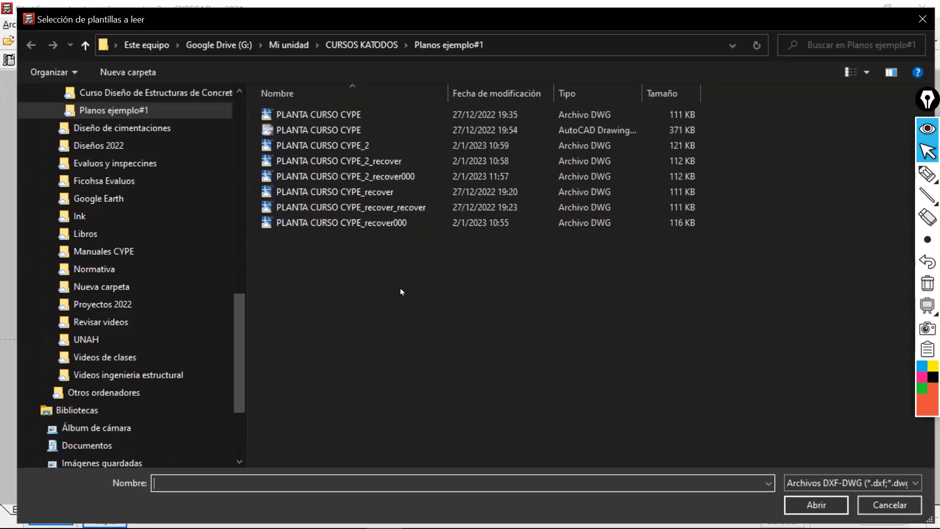
click(318, 129)
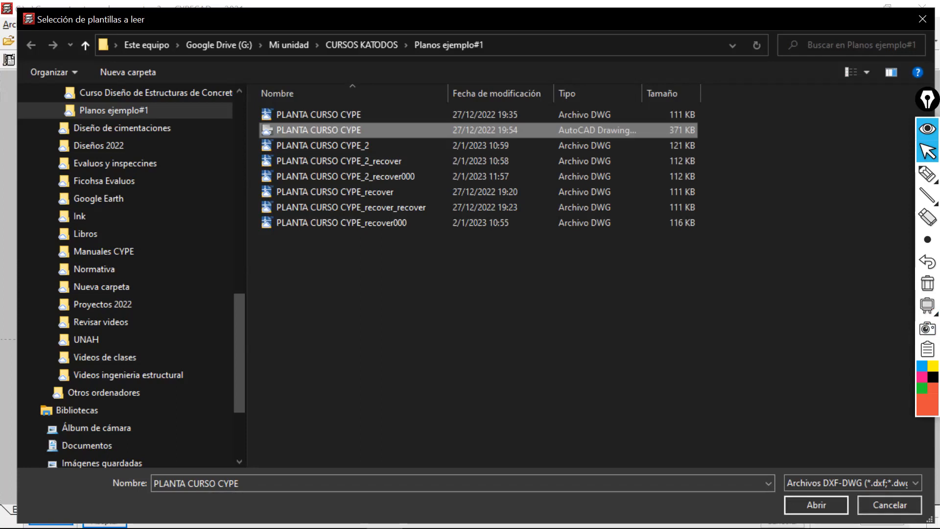
key(Return)
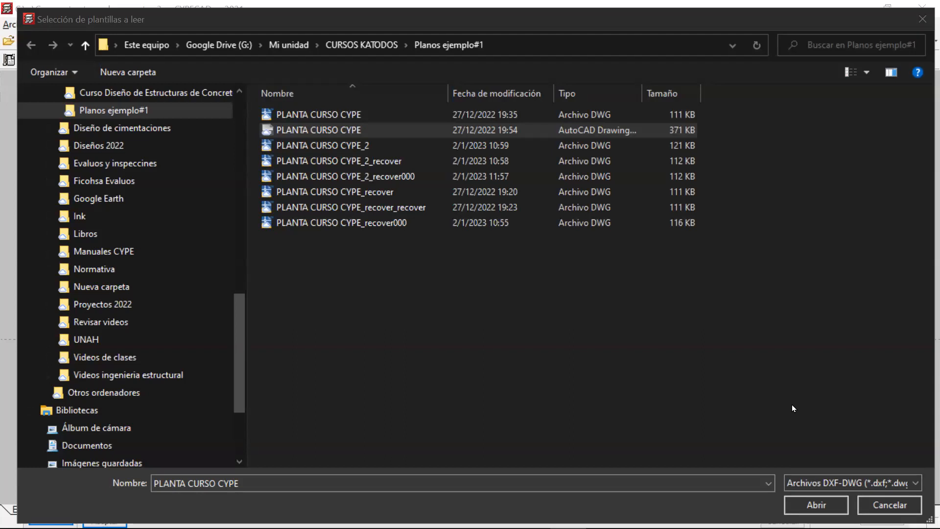
click(295, 130)
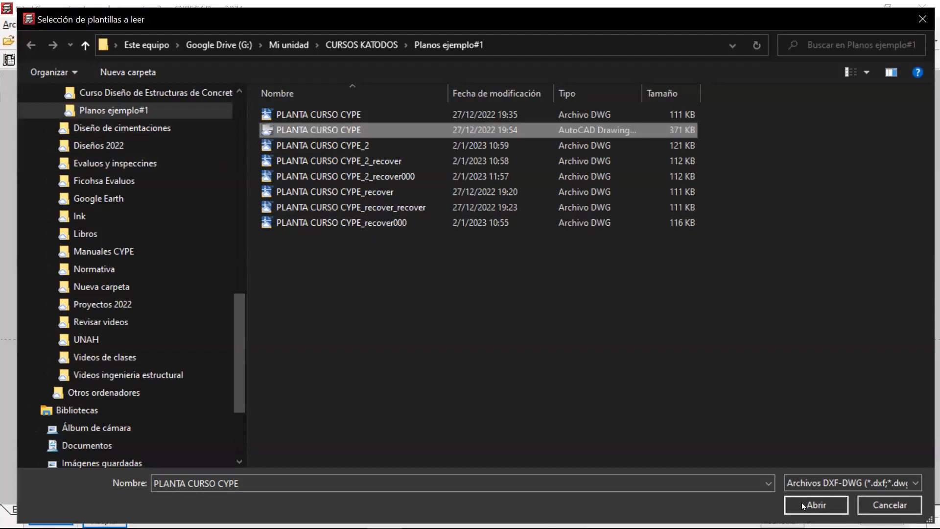
click(801, 506)
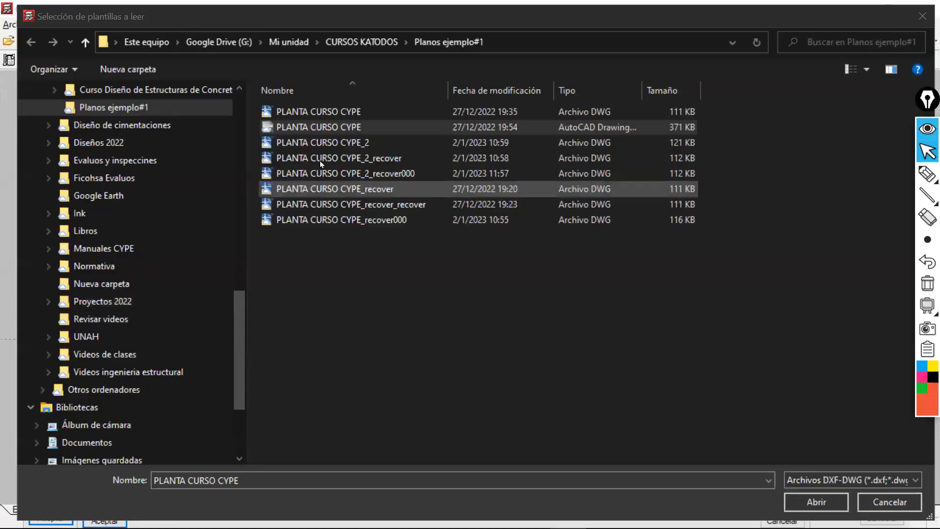
click(335, 128)
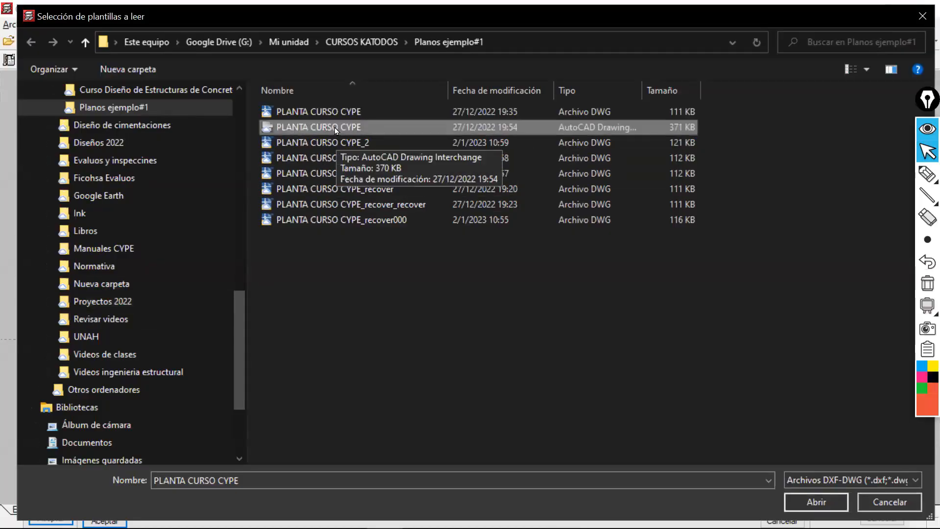
click(805, 499)
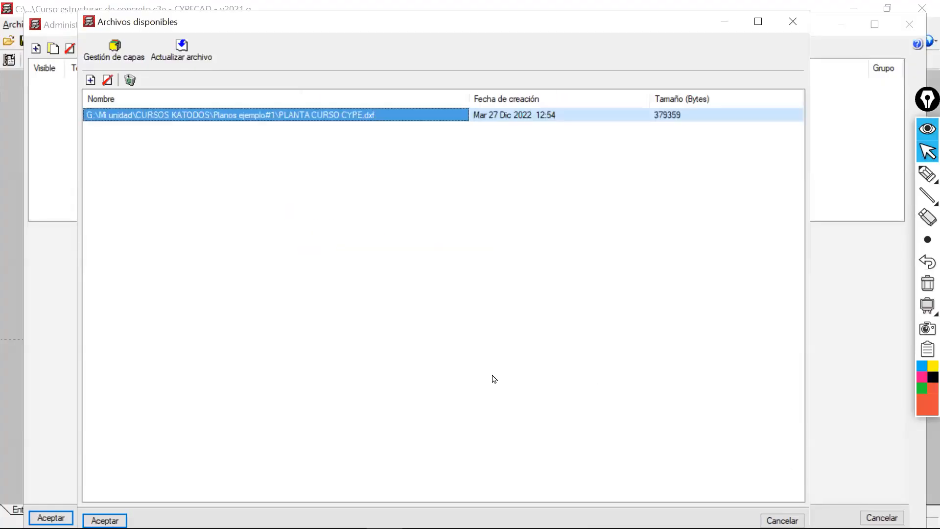
drag(395, 13, 402, 2)
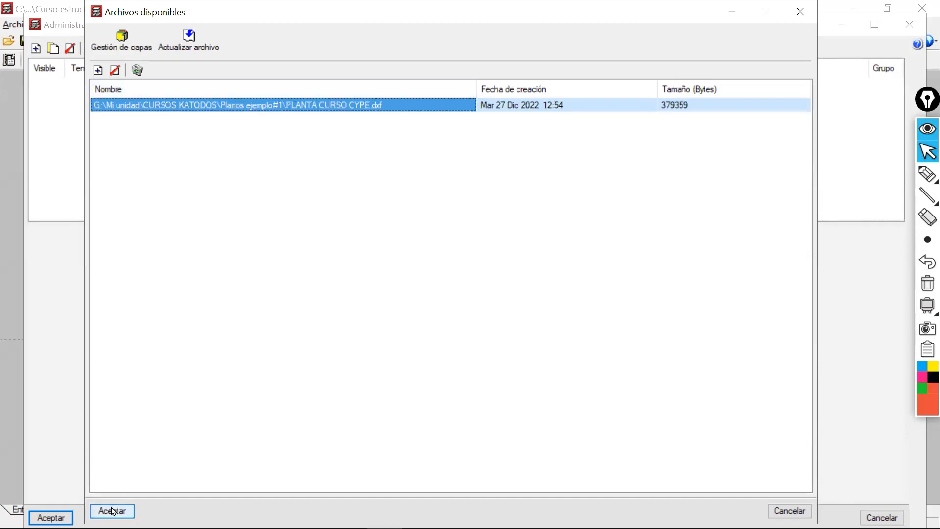
click(102, 506)
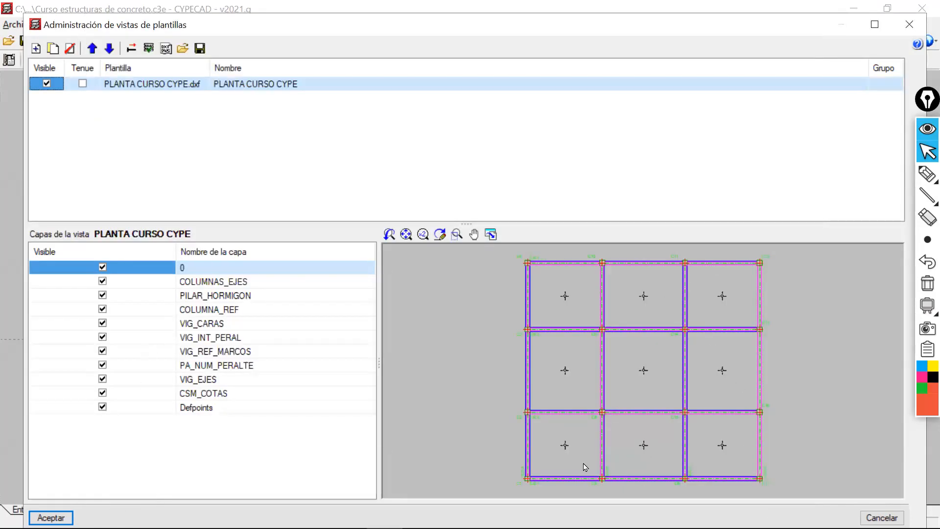
Examine the column labels, axes and beam layout of the PLANTA CURSO CYPE template in its preview.
middle_drag(621, 416, 640, 333)
scroll(563, 391, up, 5)
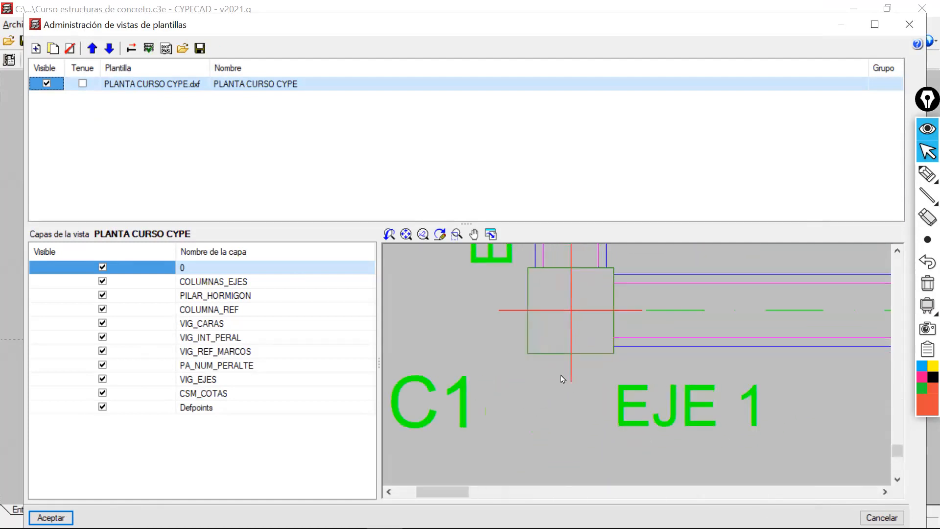
scroll(532, 390, down, 7)
scroll(532, 390, down, 2)
scroll(556, 377, up, 8)
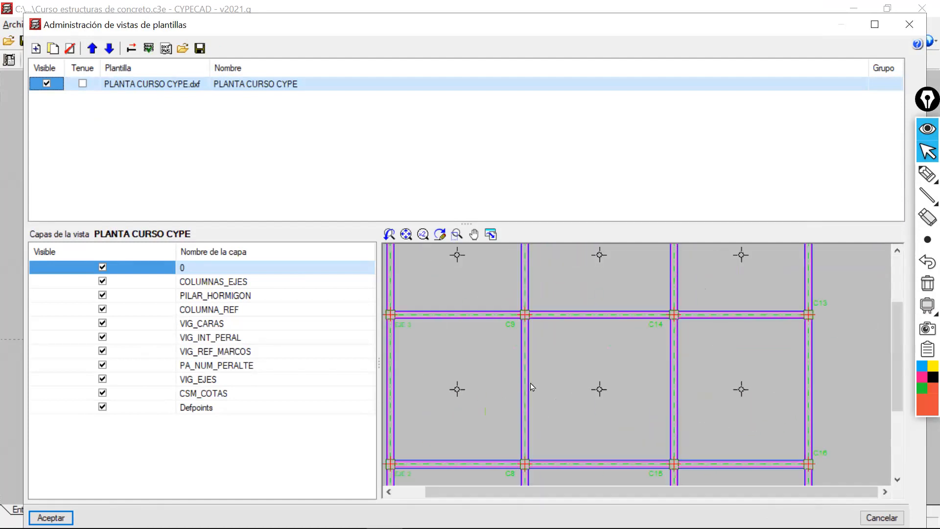
scroll(460, 308, up, 5)
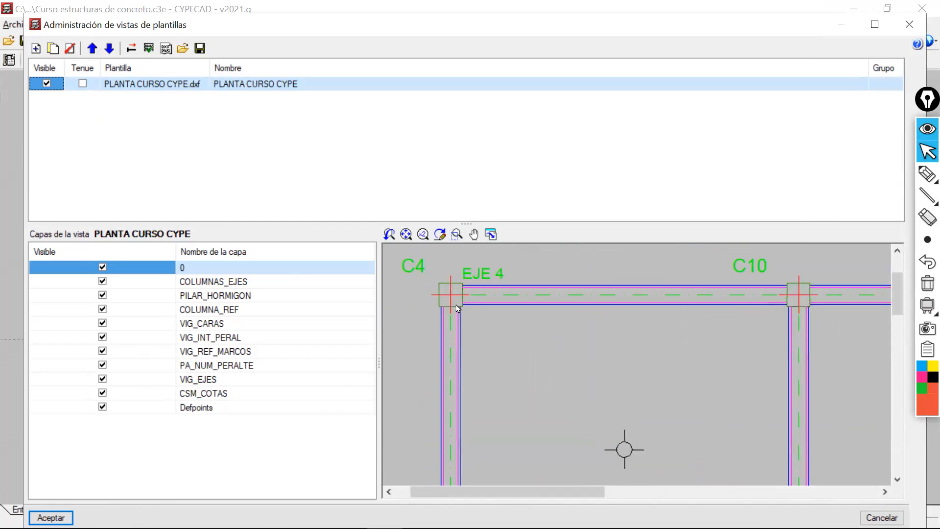
scroll(537, 373, down, 6)
scroll(537, 346, up, 8)
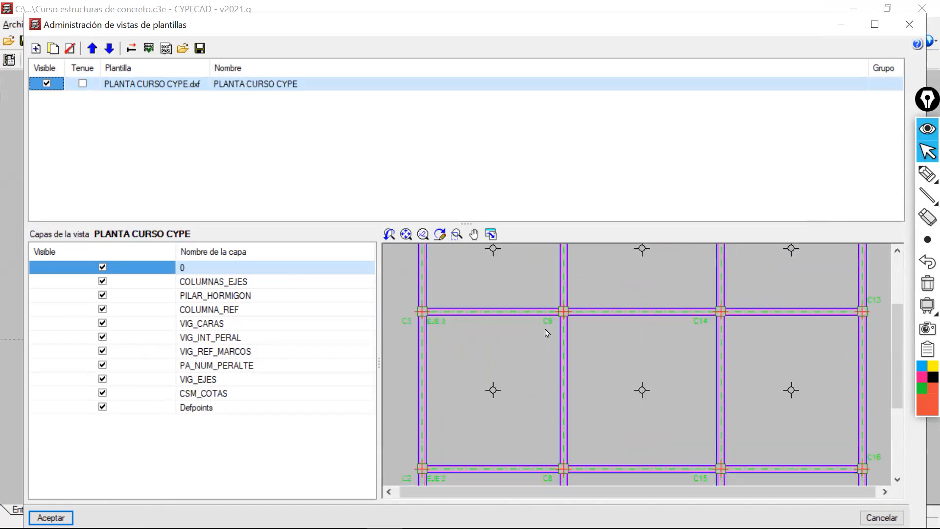
scroll(545, 365, down, 6)
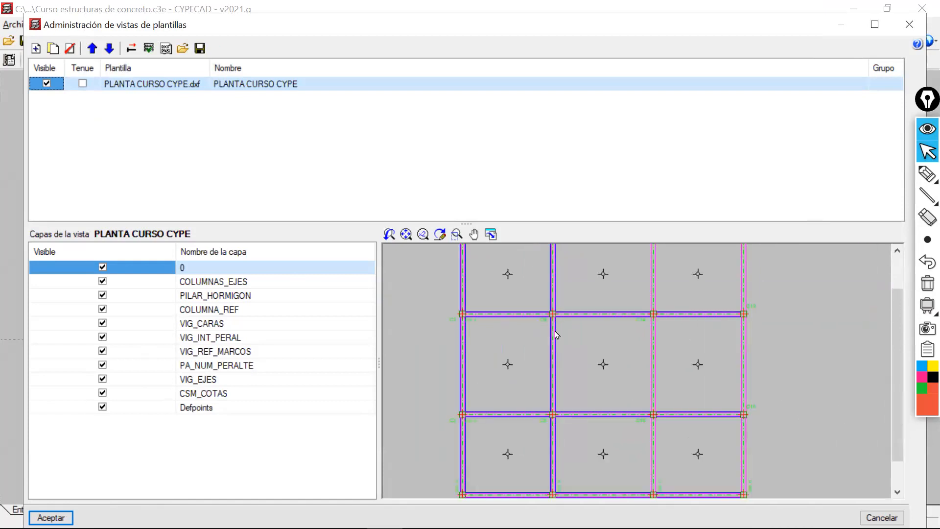
scroll(579, 380, down, 3)
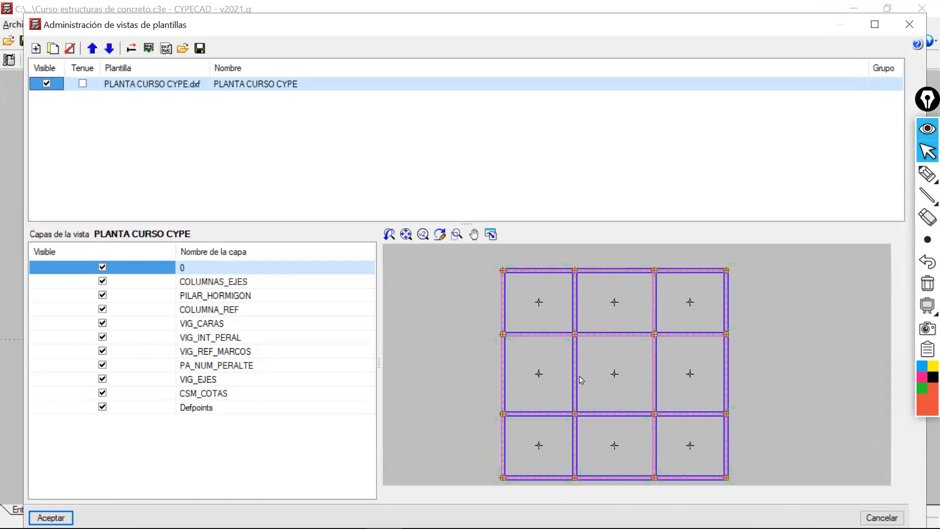
scroll(575, 361, up, 4)
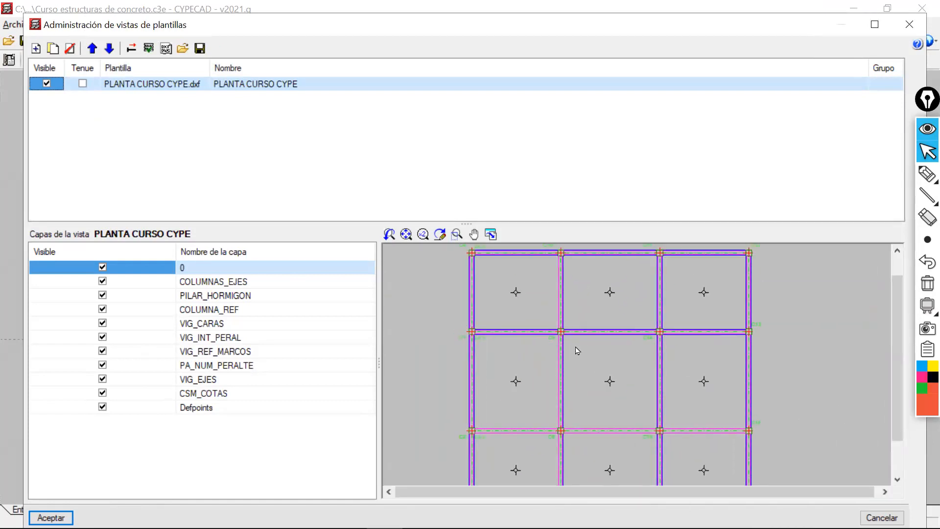
scroll(576, 349, down, 1)
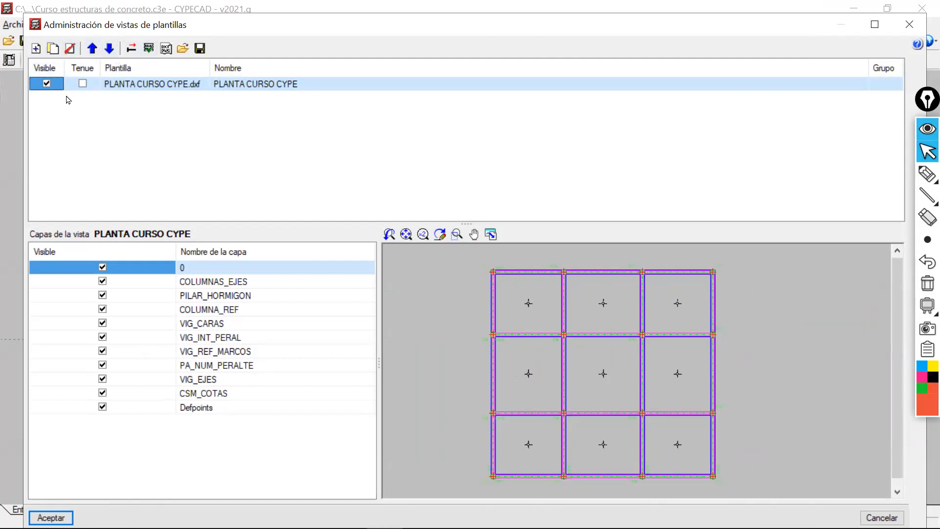
Open the transformation settings of the PLANTA CURSO CYPE template and check the coordinate origin at column C1.
click(132, 48)
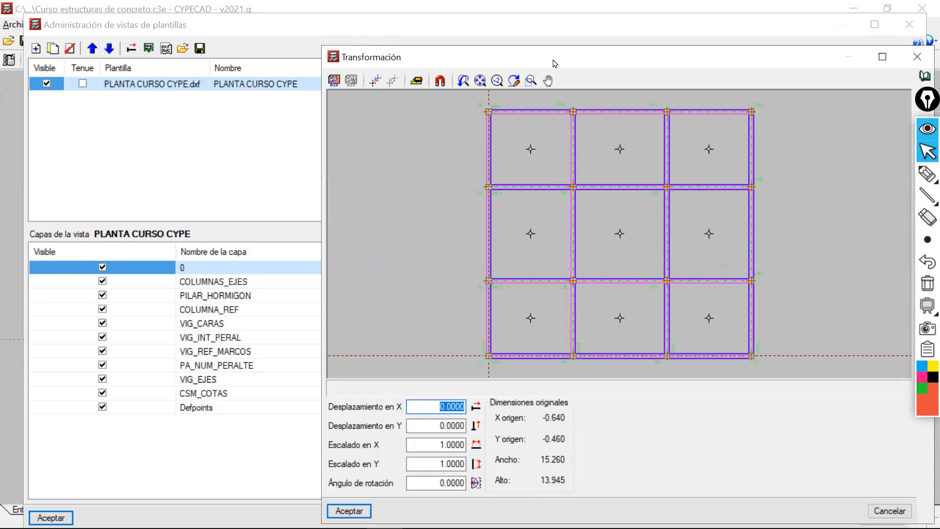
drag(554, 64, 466, 16)
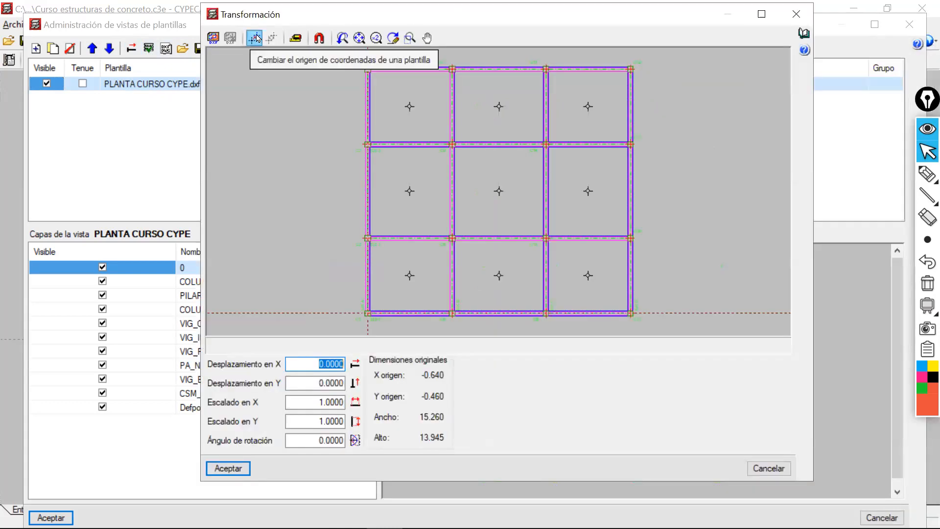
scroll(368, 316, up, 5)
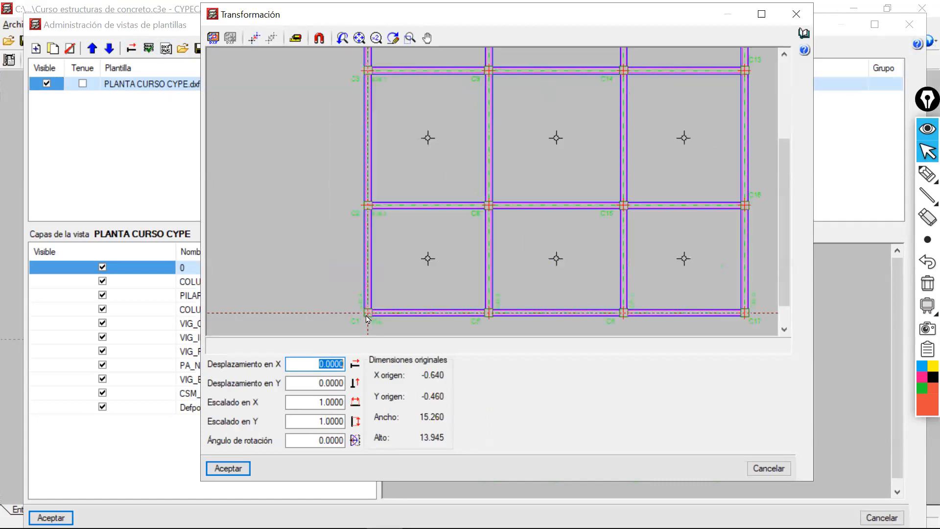
middle_drag(381, 188, 382, 185)
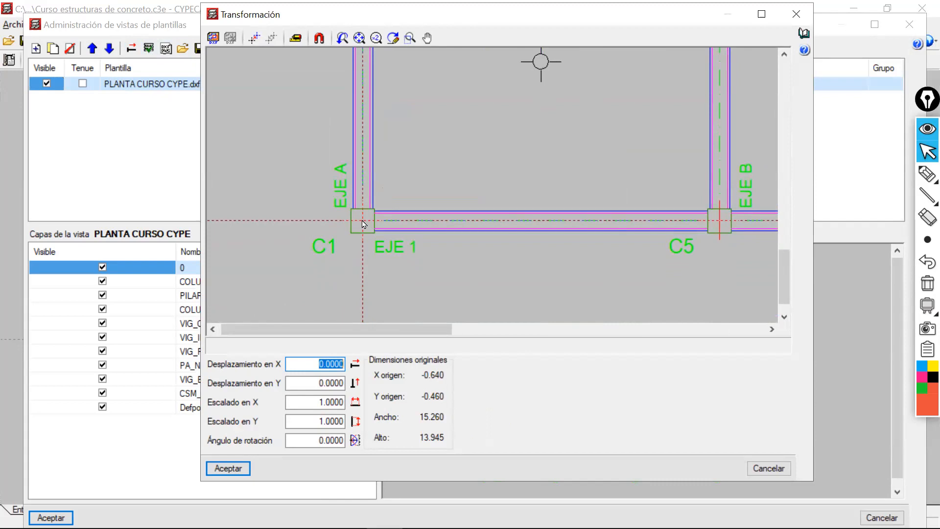
scroll(362, 225, down, 2)
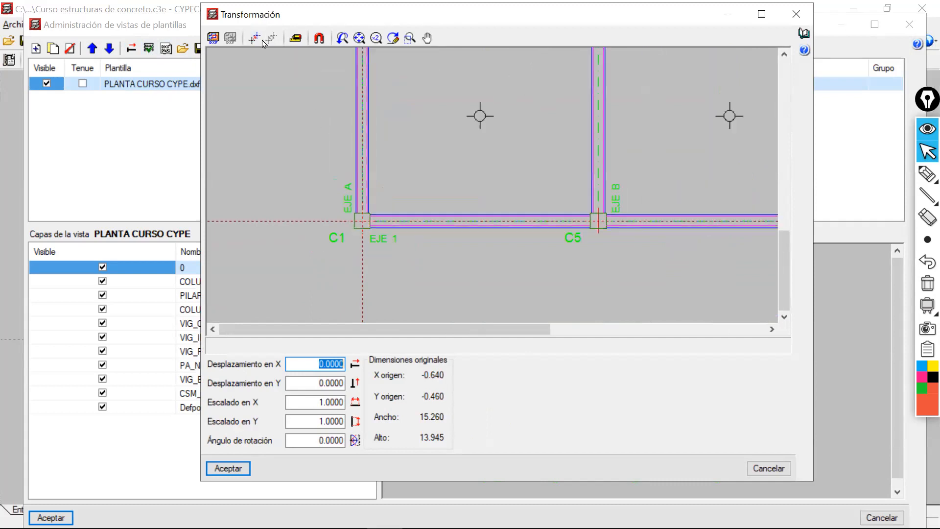
click(296, 38)
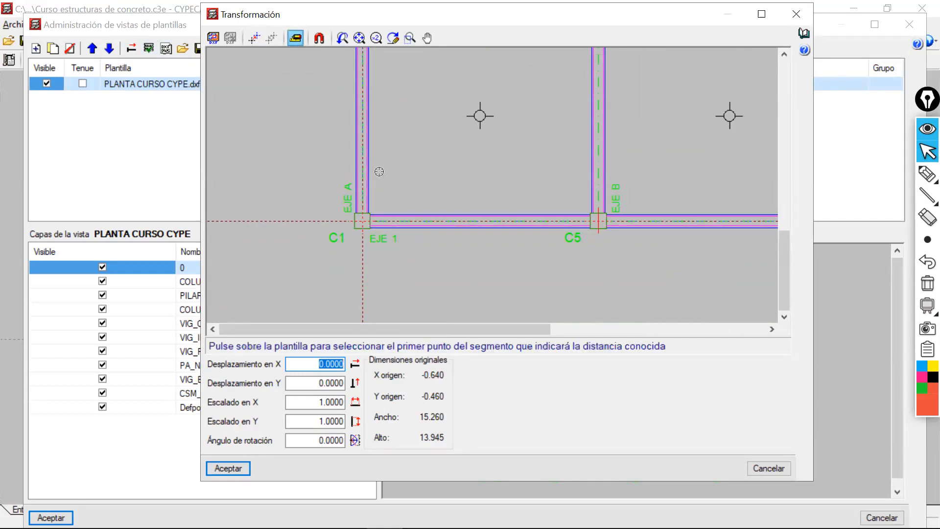
scroll(451, 218, down, 3)
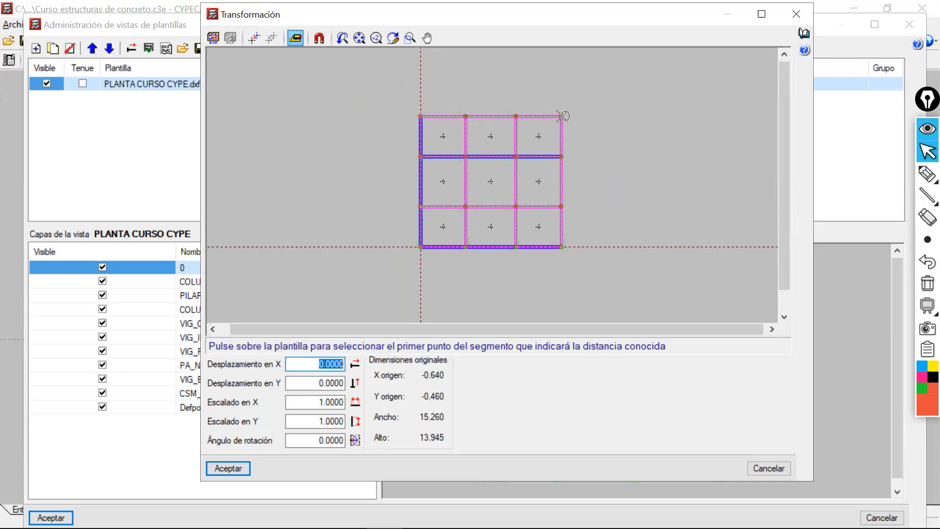
scroll(485, 137, up, 3)
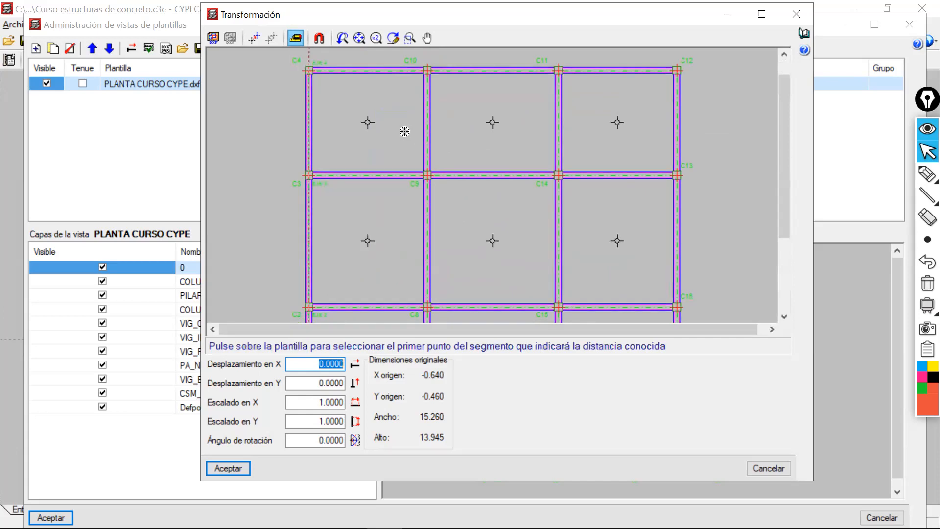
scroll(404, 132, down, 2)
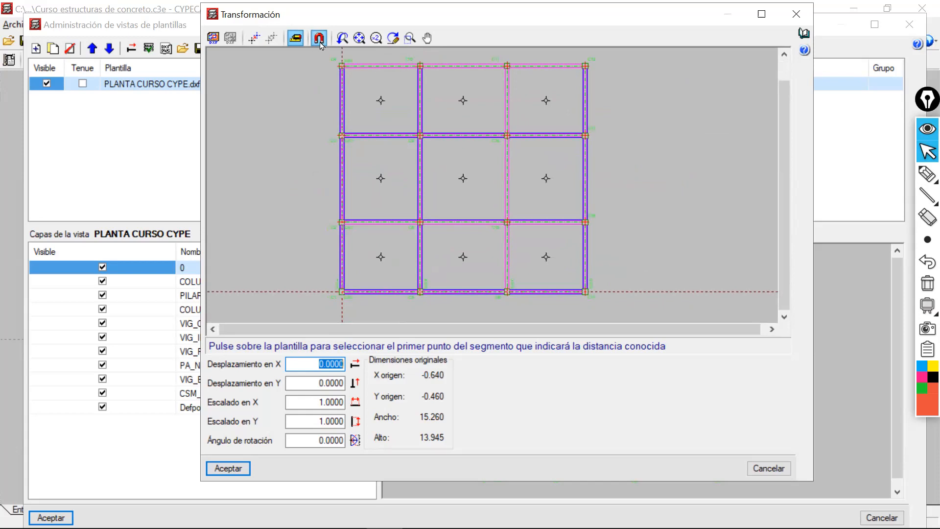
click(319, 40)
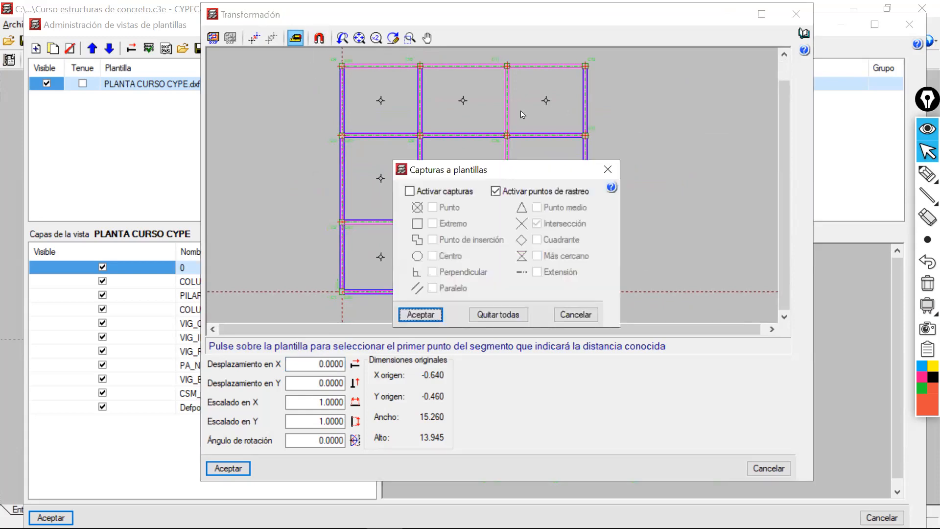
drag(576, 170, 541, 105)
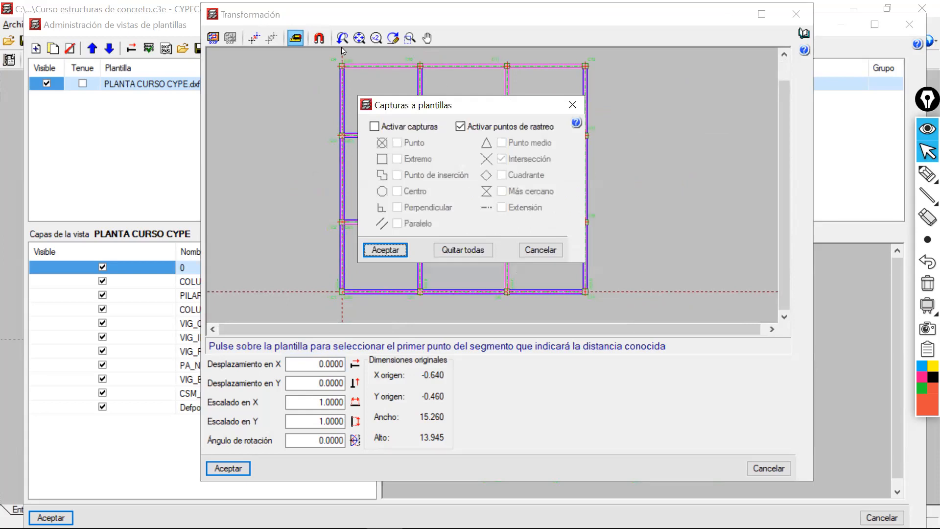
click(402, 127)
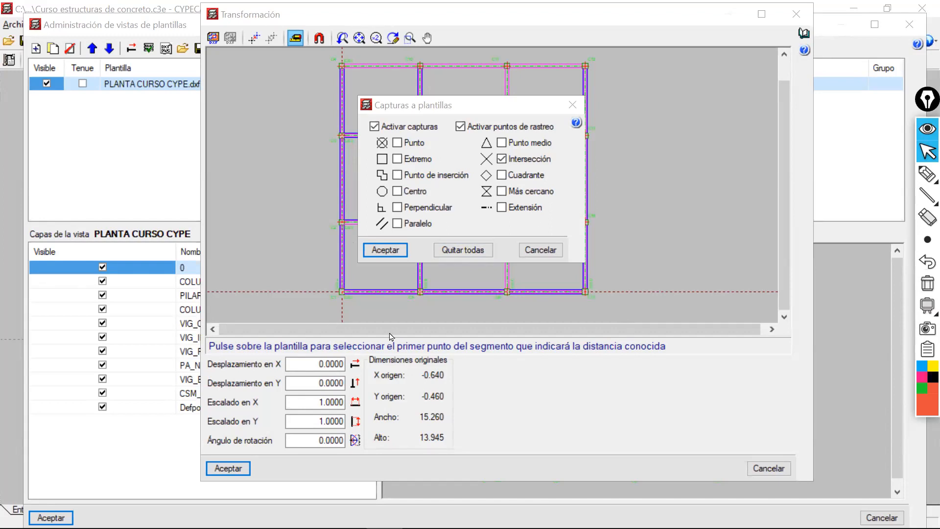
click(309, 38)
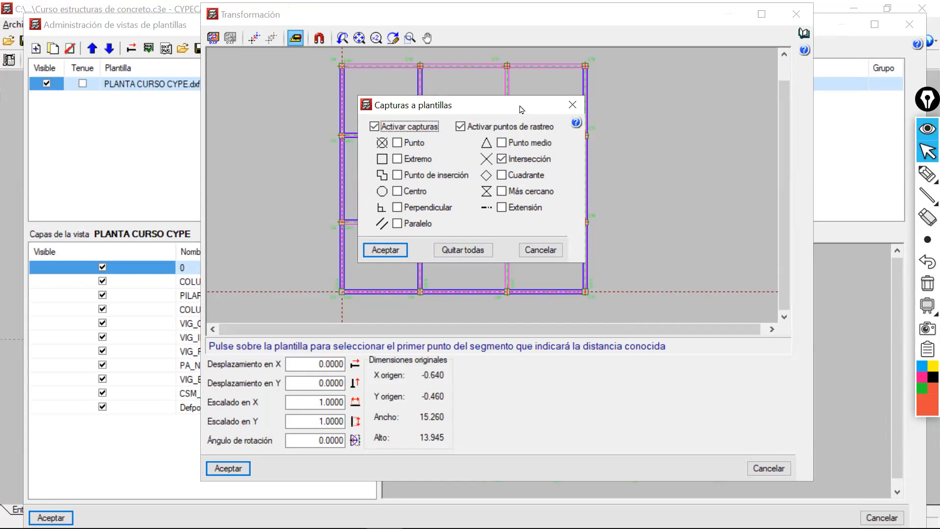
drag(521, 109, 546, 259)
click(597, 255)
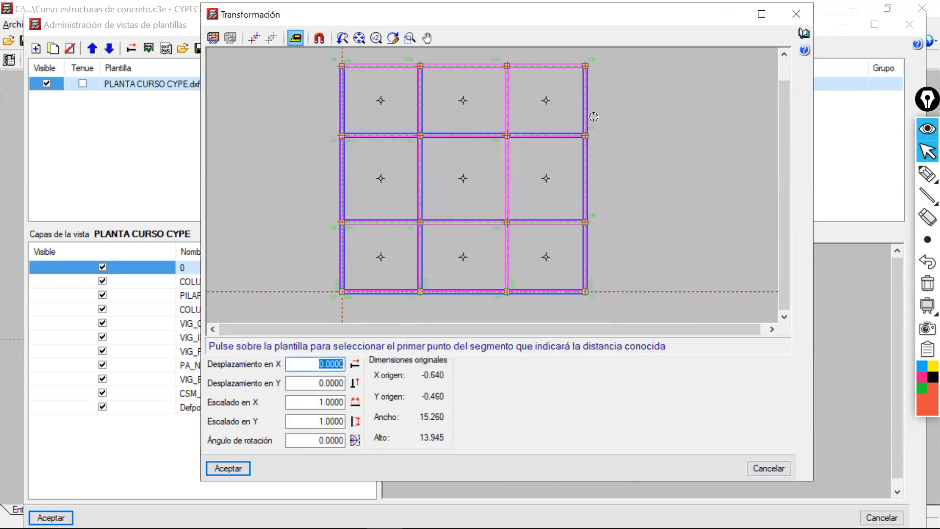
drag(593, 16, 590, 58)
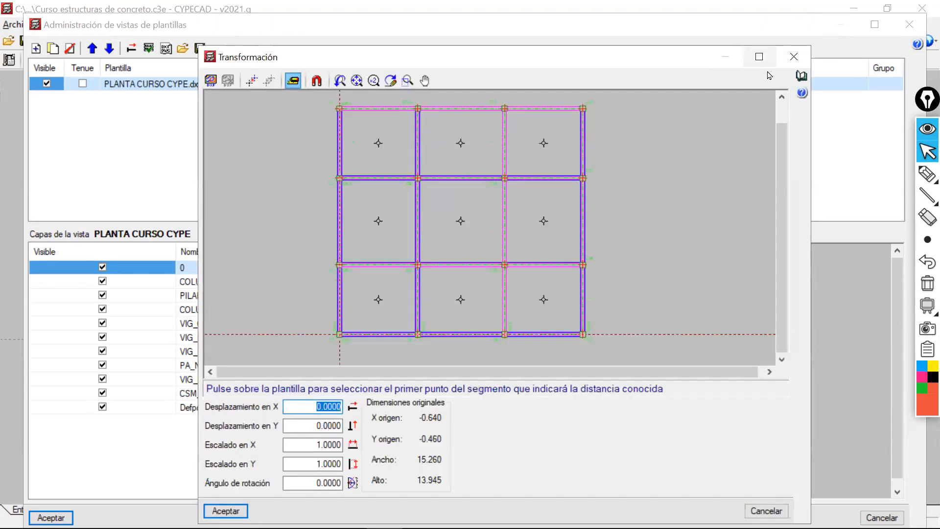
click(793, 57)
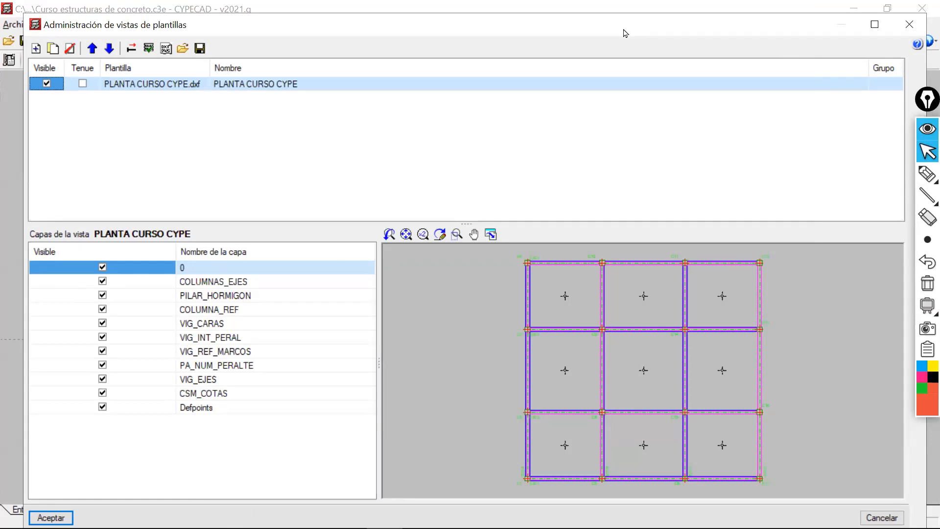
drag(624, 33, 575, 60)
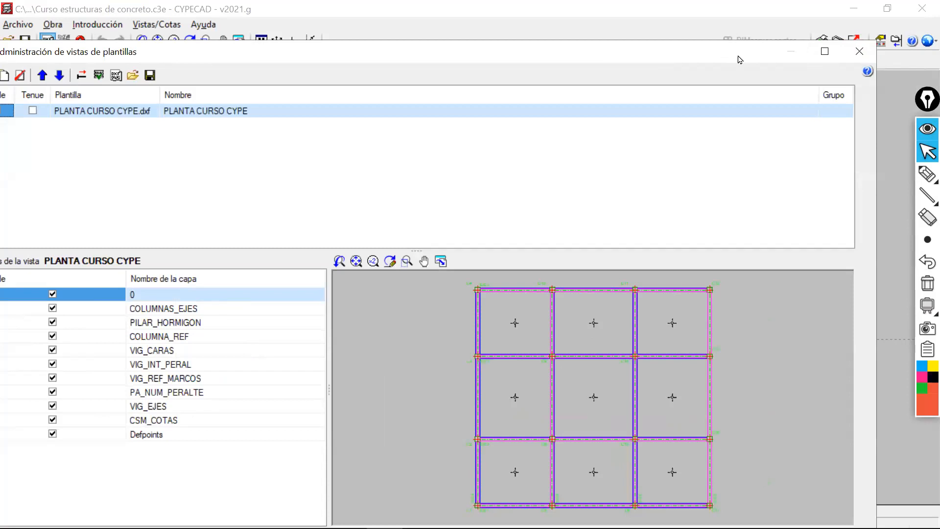
drag(739, 60, 780, 81)
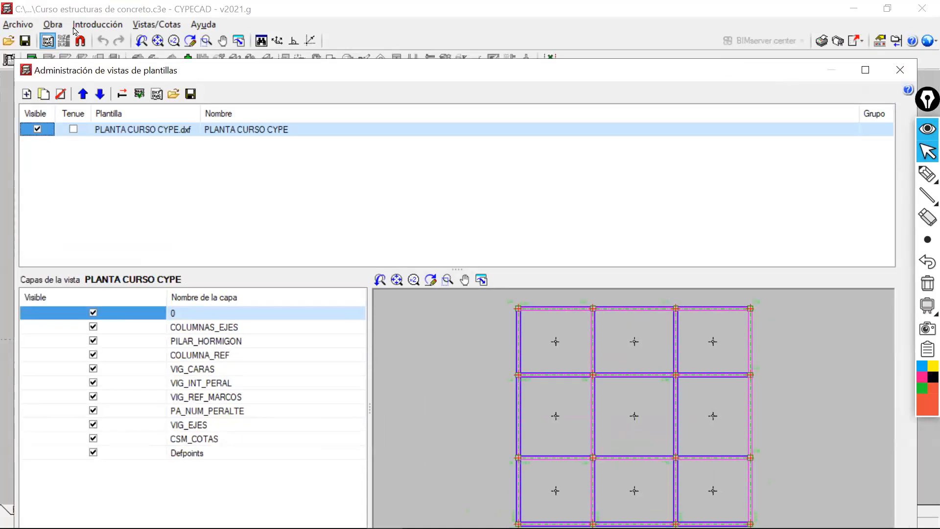
click(926, 173)
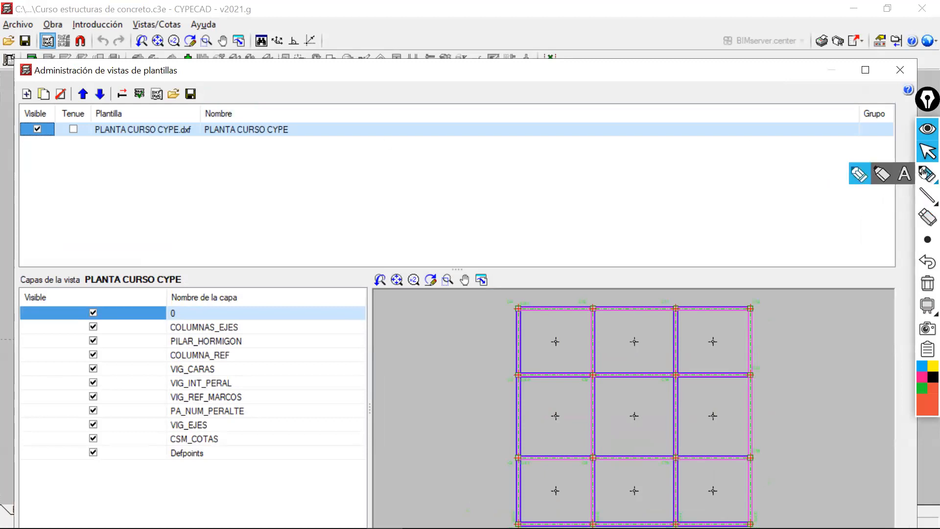
mouse_move(28, 13)
mouse_down()
mouse_move(67, 71)
mouse_move(166, 53)
mouse_move(57, 8)
mouse_move(15, 22)
mouse_up()
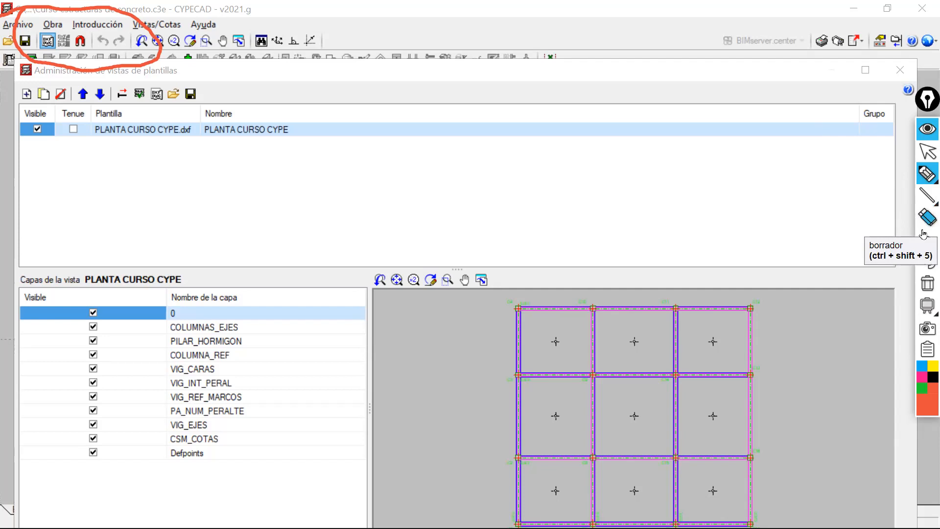
click(927, 283)
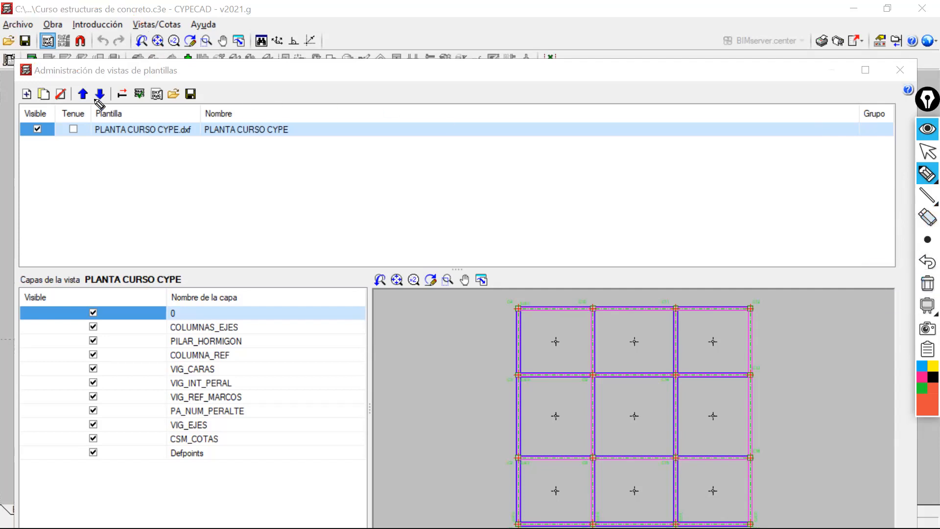
click(928, 153)
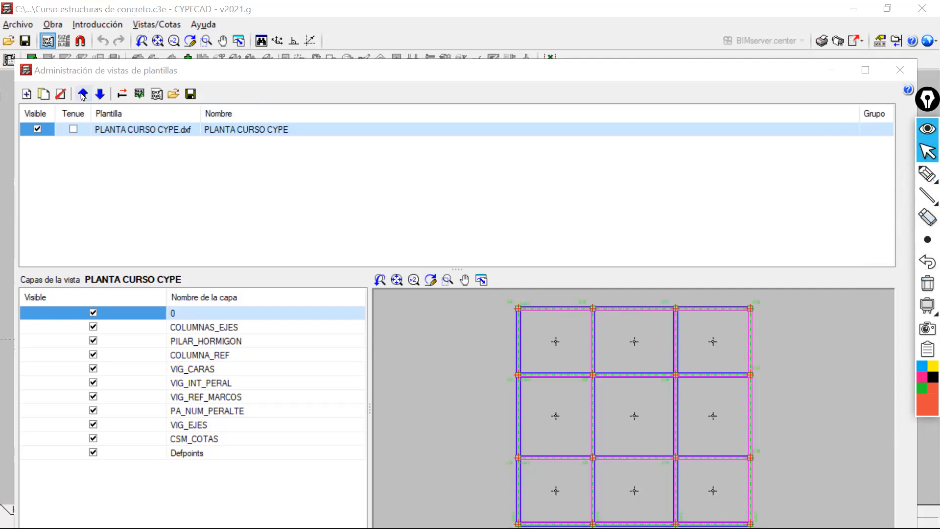
Try scaling the PLANTA CURSO CYPE template by a known distance in its transformation settings, with template snaps activated.
click(122, 94)
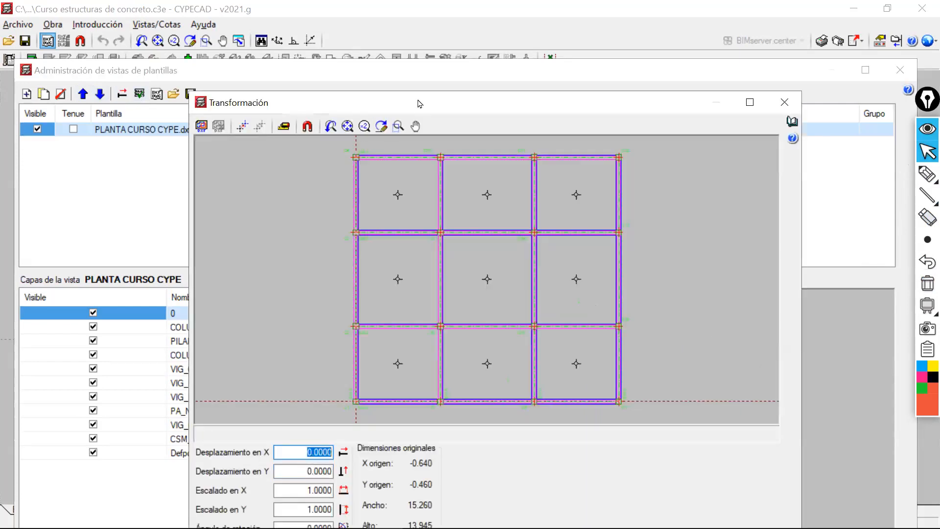
drag(418, 100, 404, 72)
click(270, 98)
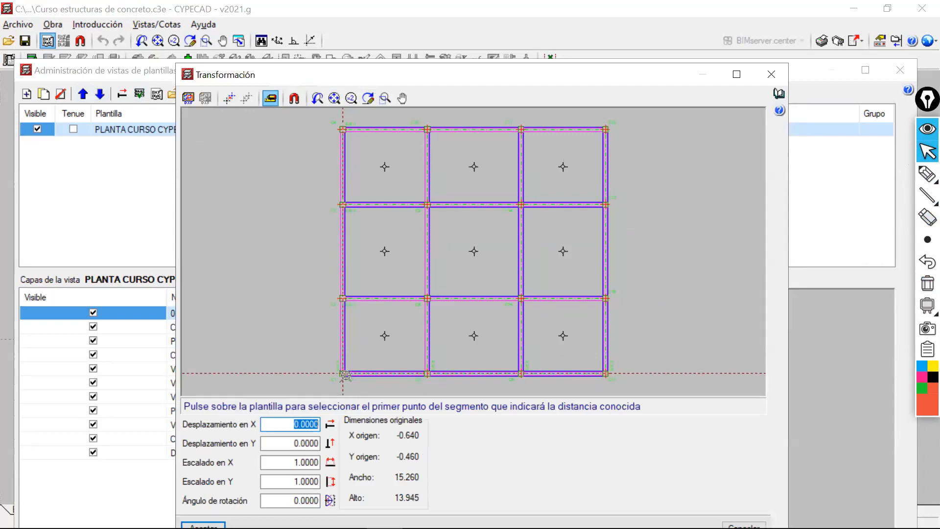
scroll(351, 376, up, 3)
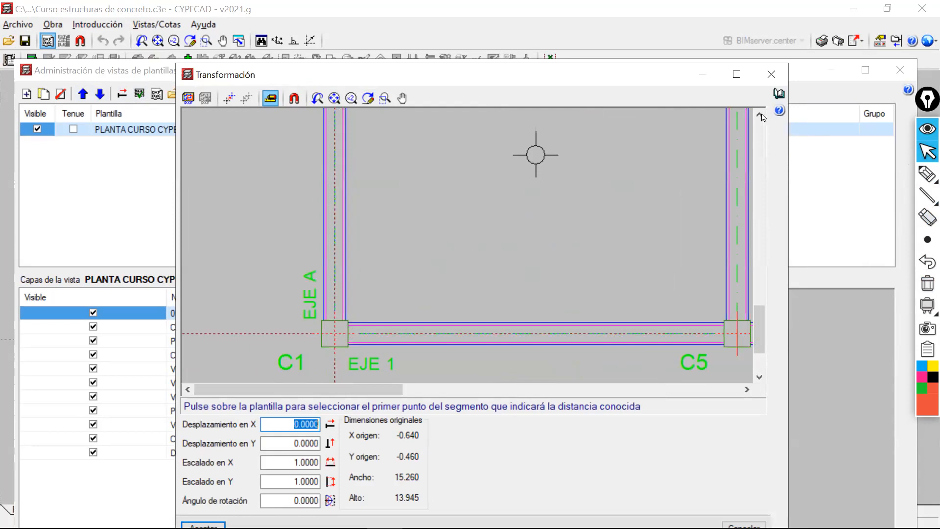
click(294, 100)
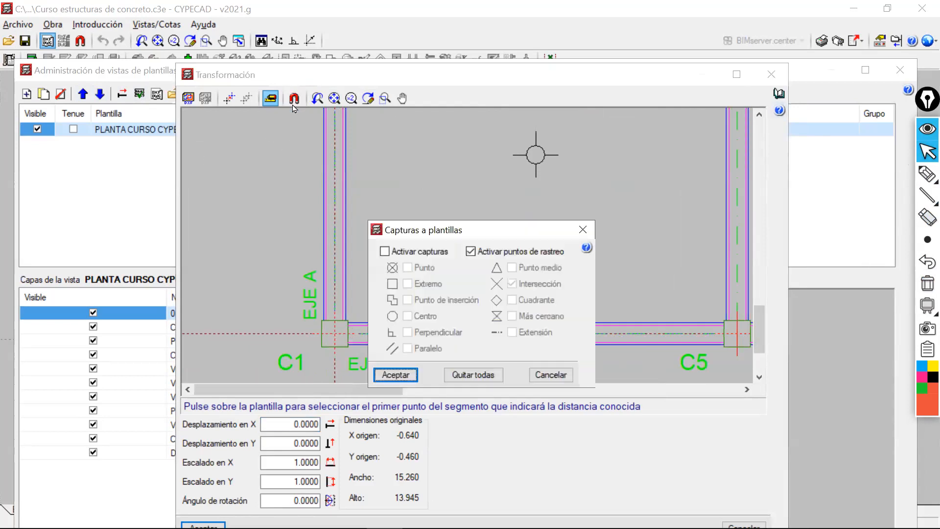
drag(423, 235, 381, 166)
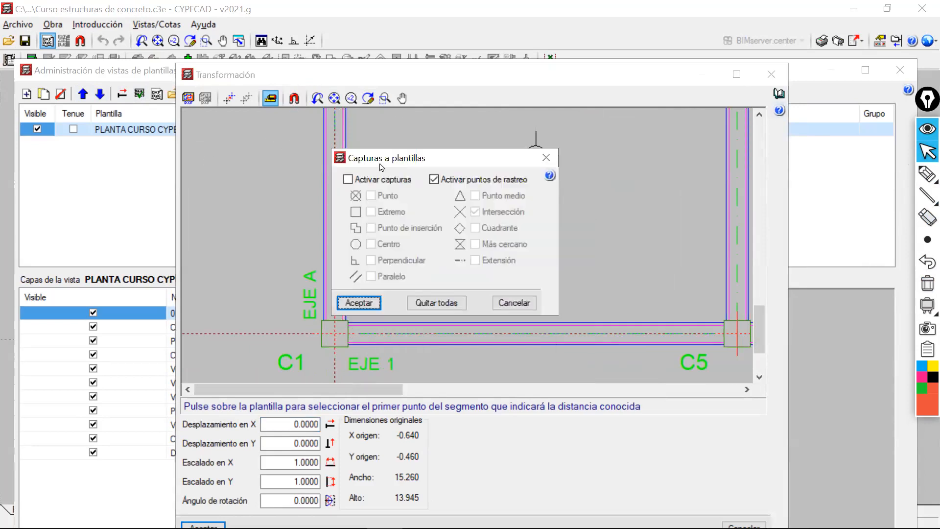
click(348, 179)
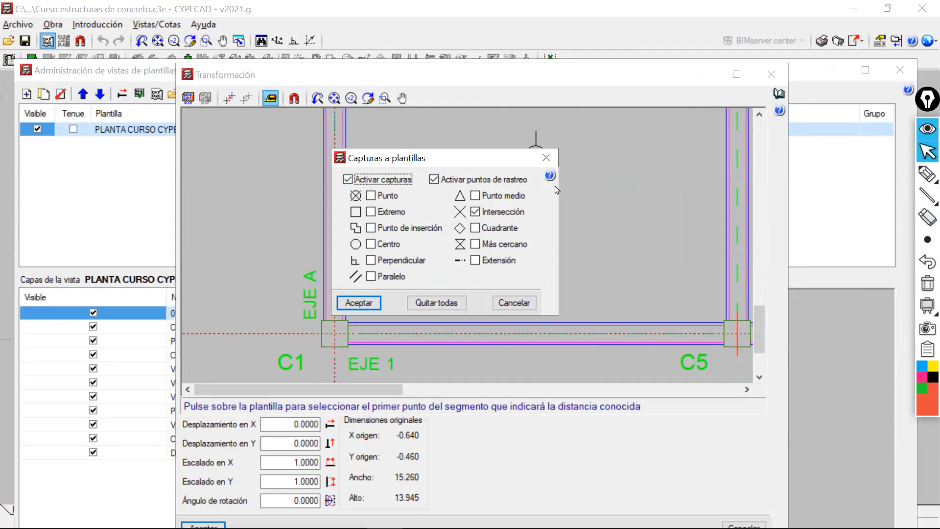
click(545, 157)
click(770, 74)
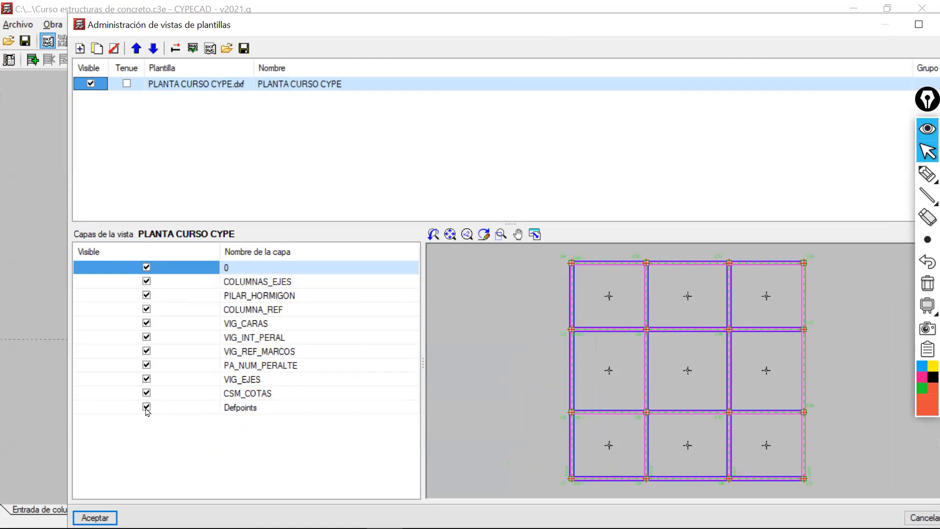
Select all layers of the PLANTA CURSO CYPE view and try to switch their visibility together.
drag(355, 462, 237, 265)
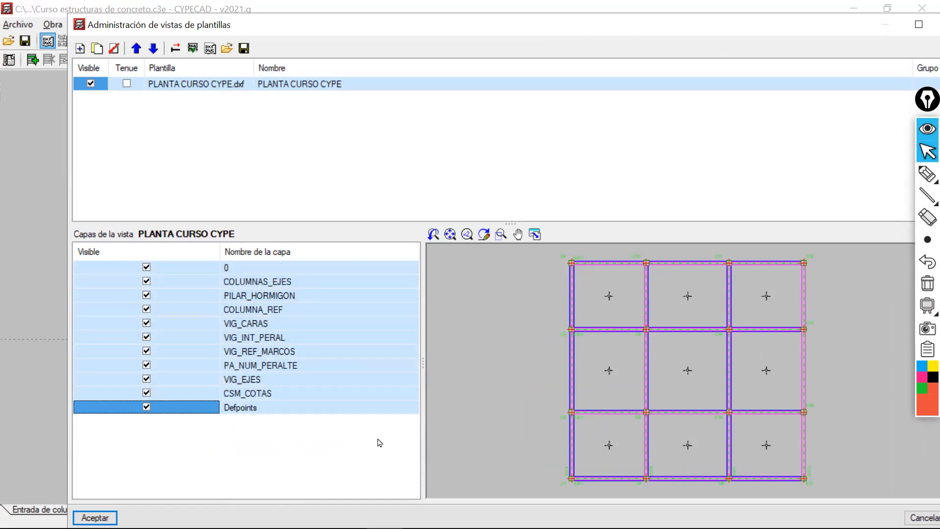
click(146, 281)
click(147, 267)
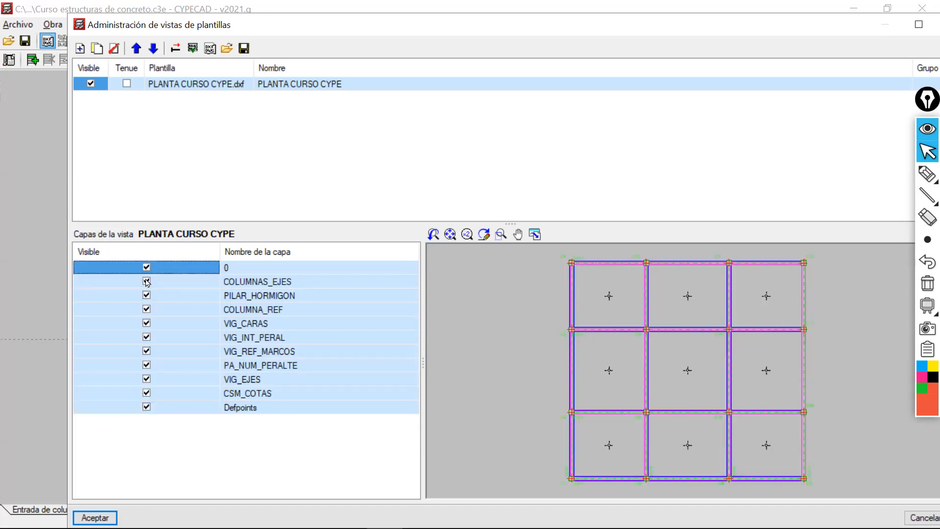
click(146, 267)
click(167, 396)
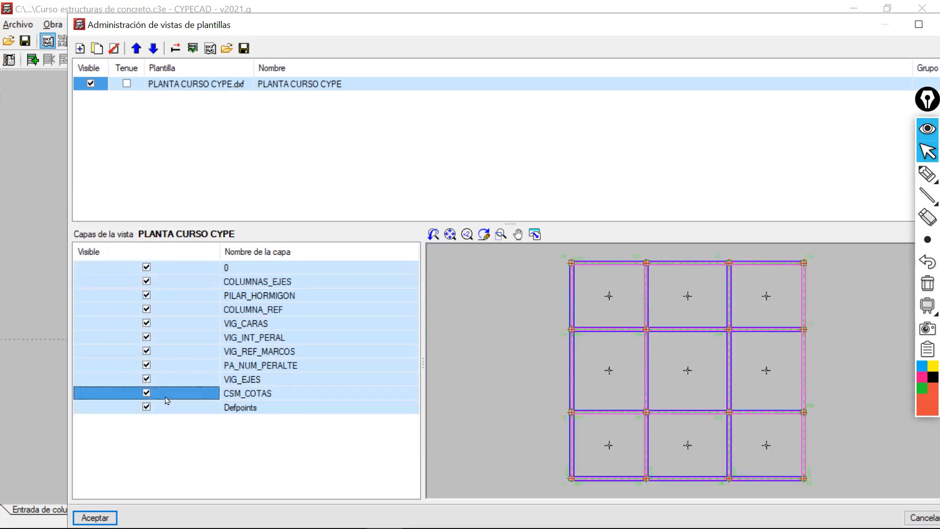
click(167, 406)
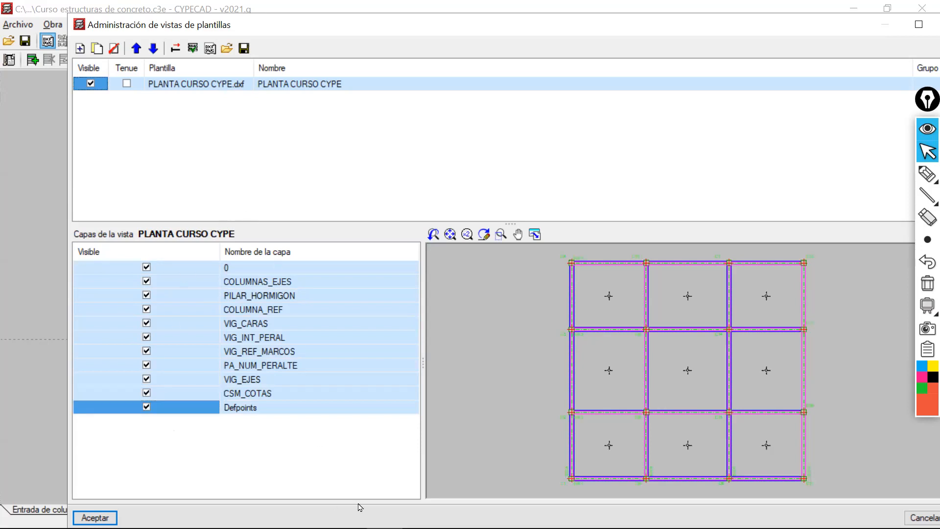
Cancel the multiple selection of layers in the PLANTA CURSO CYPE view.
click(359, 409)
right_click(360, 412)
click(355, 436)
right_click(366, 412)
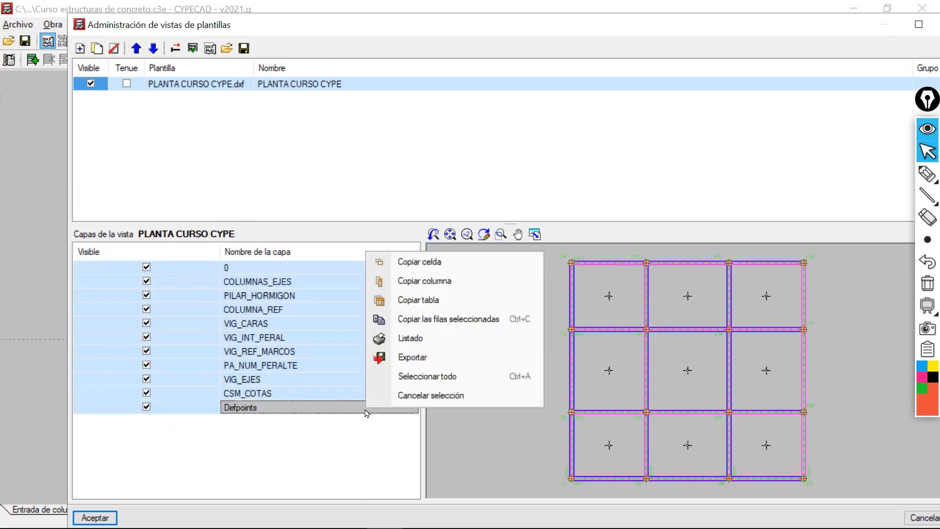
click(378, 449)
right_click(385, 412)
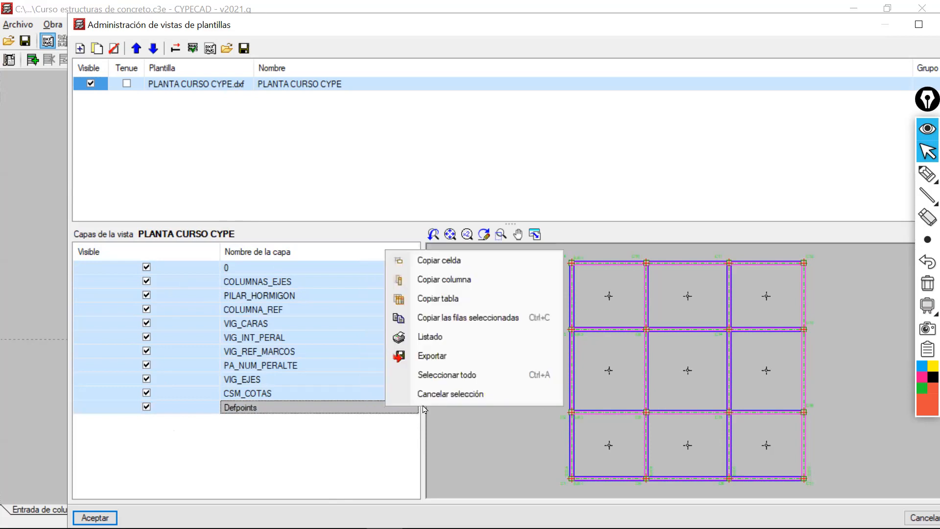
click(442, 395)
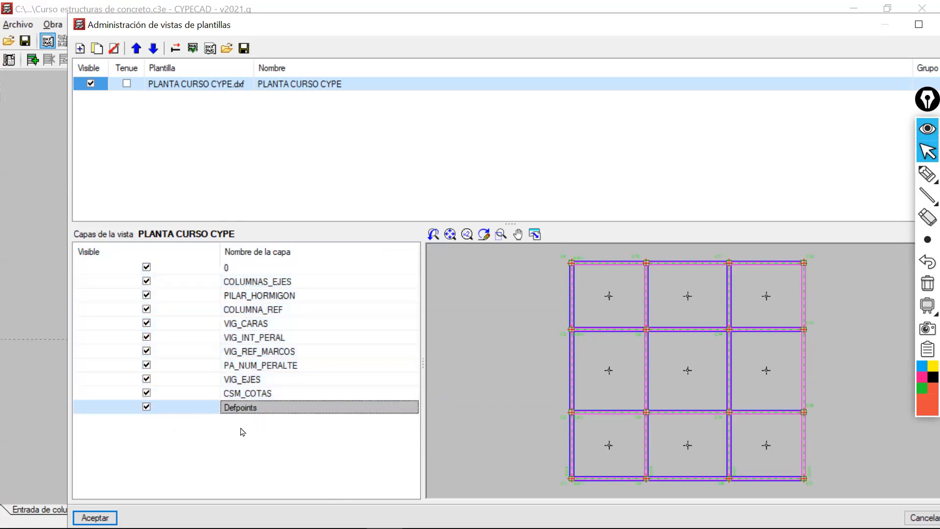
Hide the COLUMNAS_EJES and PILAR_HORMIGON layers of the template view and make them visible again.
click(244, 286)
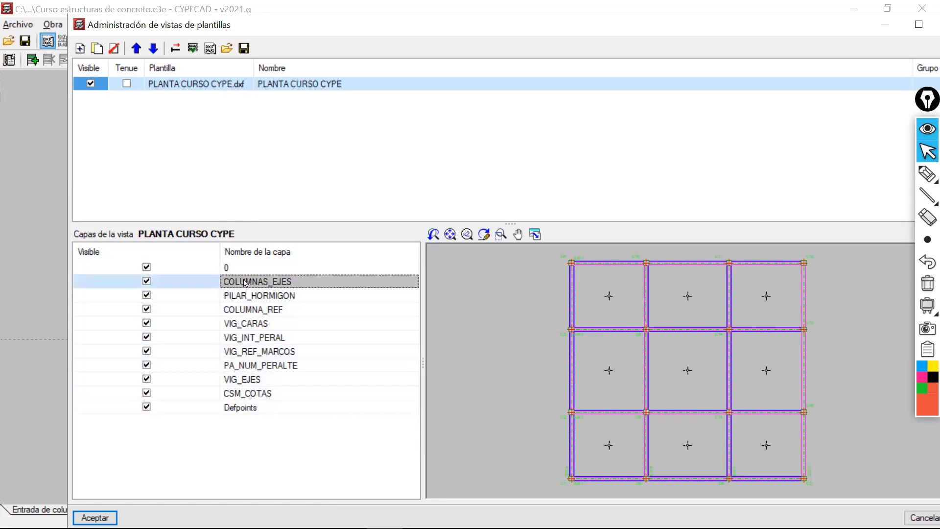
click(147, 281)
click(147, 295)
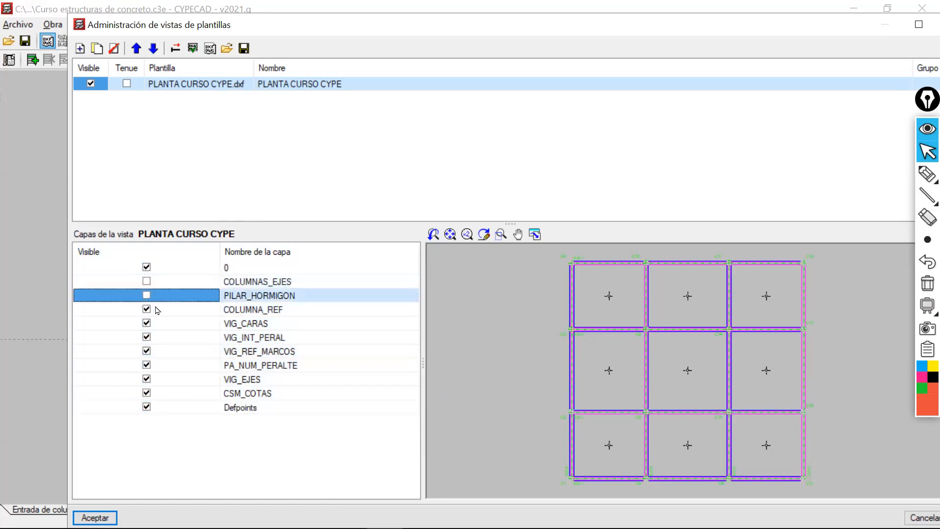
click(147, 310)
click(147, 295)
click(147, 281)
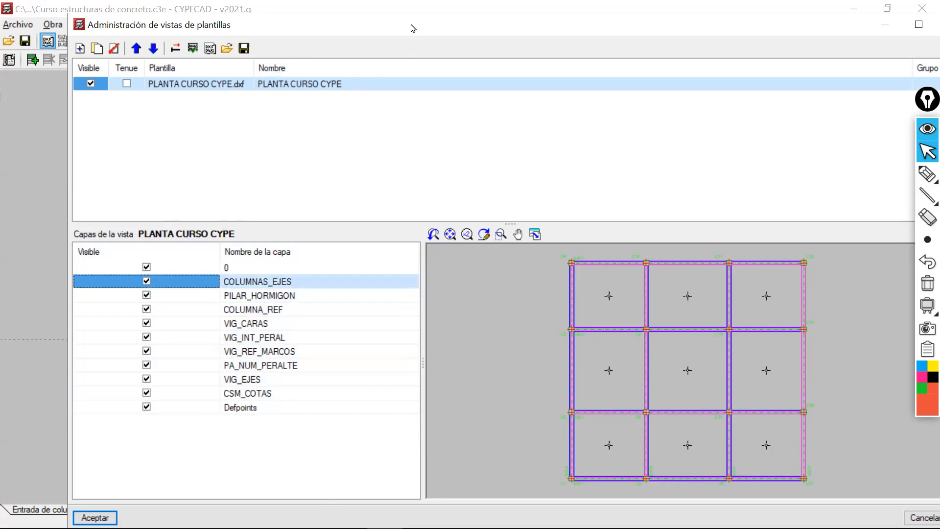
Accept the template view administration and assign the PLANTA CURSO CYPE view to all groups.
drag(411, 28, 382, 15)
click(75, 509)
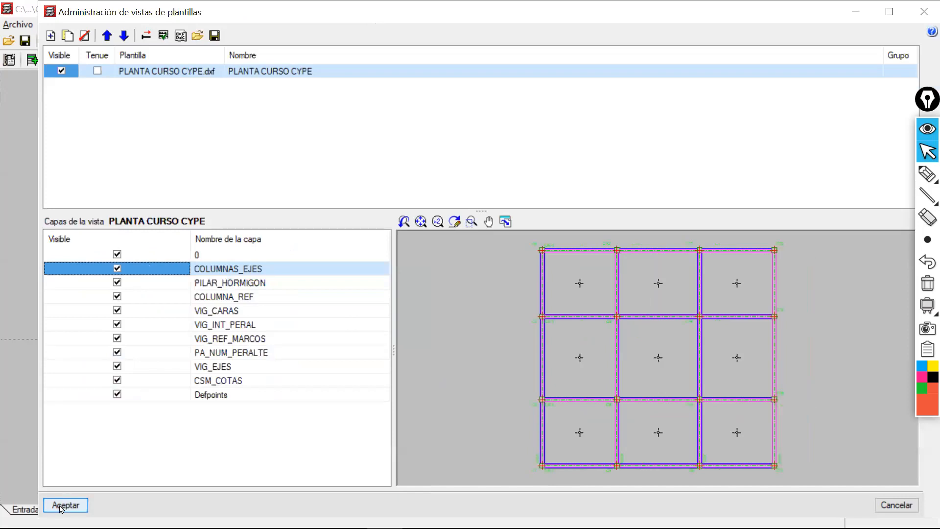
click(61, 506)
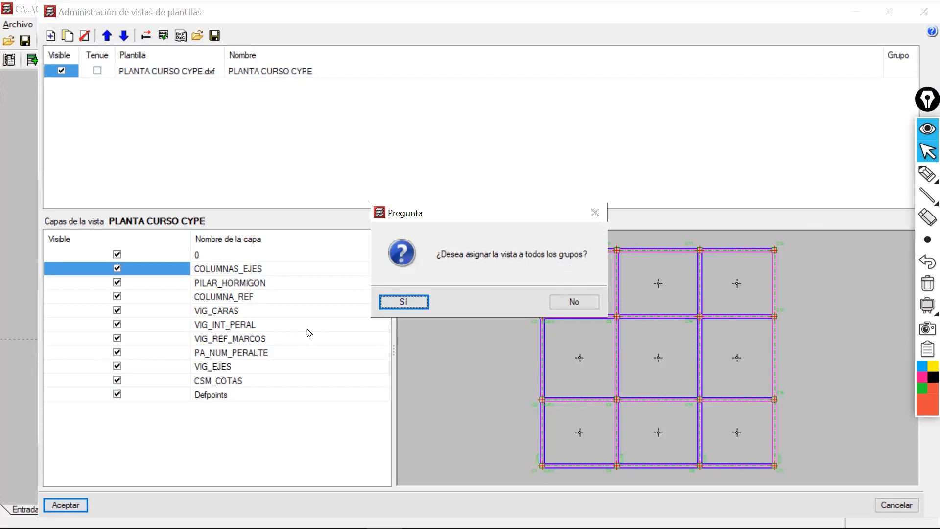
click(403, 302)
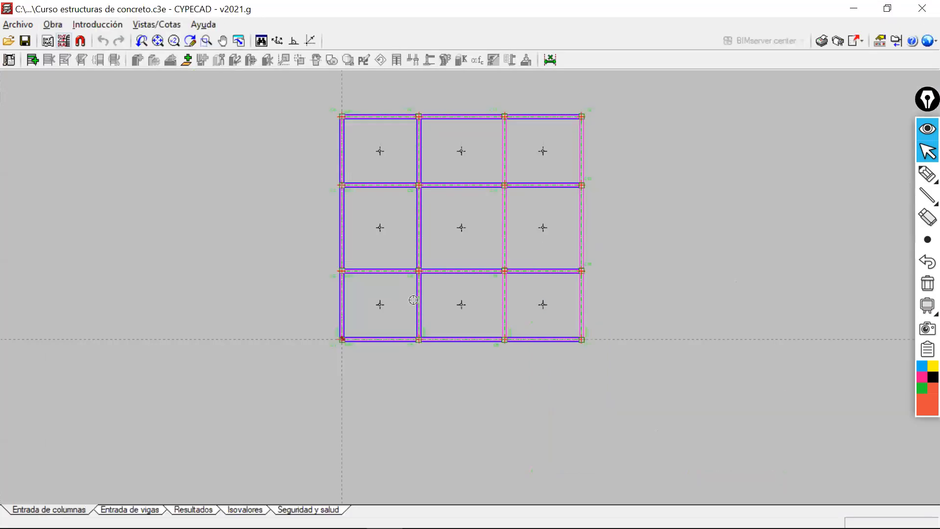
Examine the template in the column-entry workspace, checking the origin at the centre of column C1 and the grid of axes, columns and beams.
scroll(343, 357, up, 10)
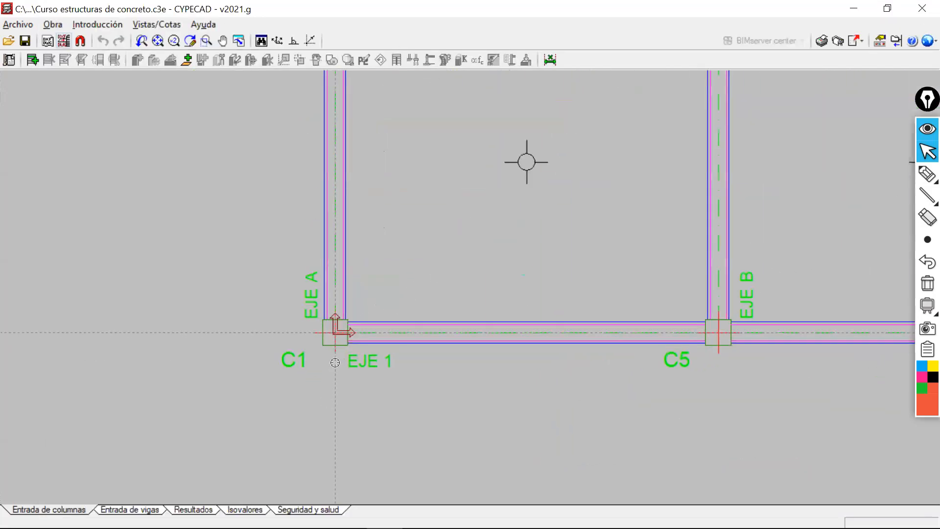
middle_drag(352, 386, 358, 382)
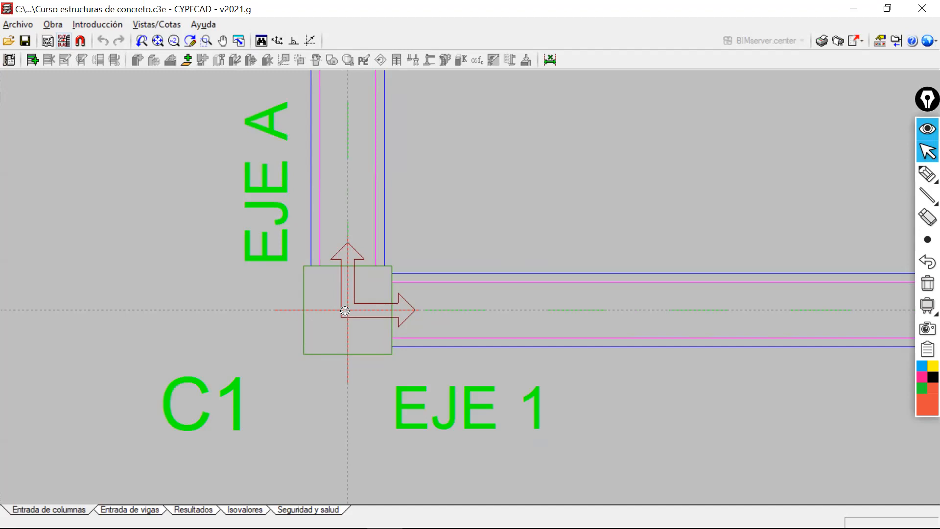
scroll(409, 345, down, 5)
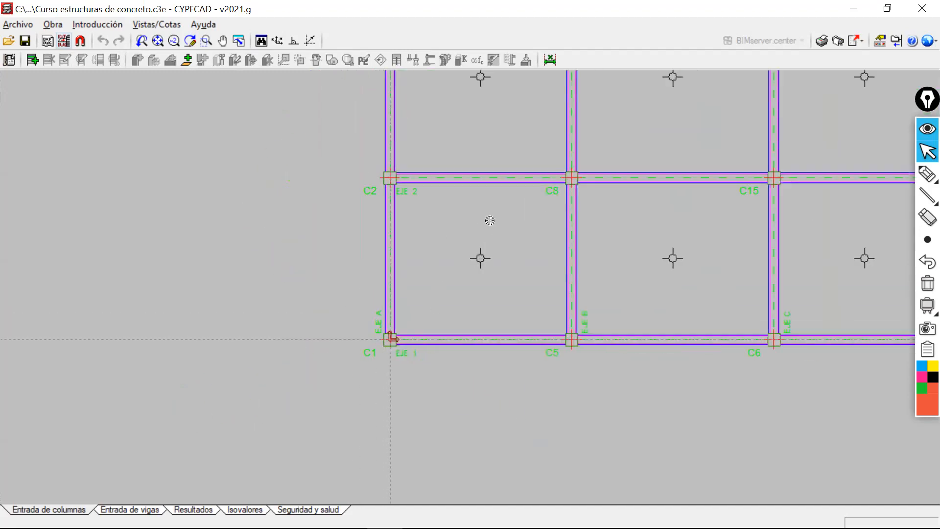
scroll(391, 353, up, 4)
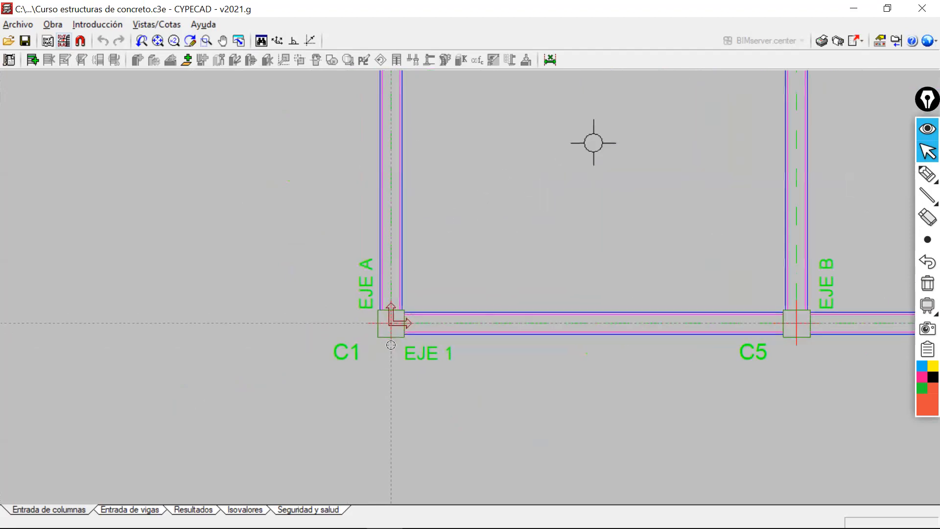
scroll(388, 319, up, 2)
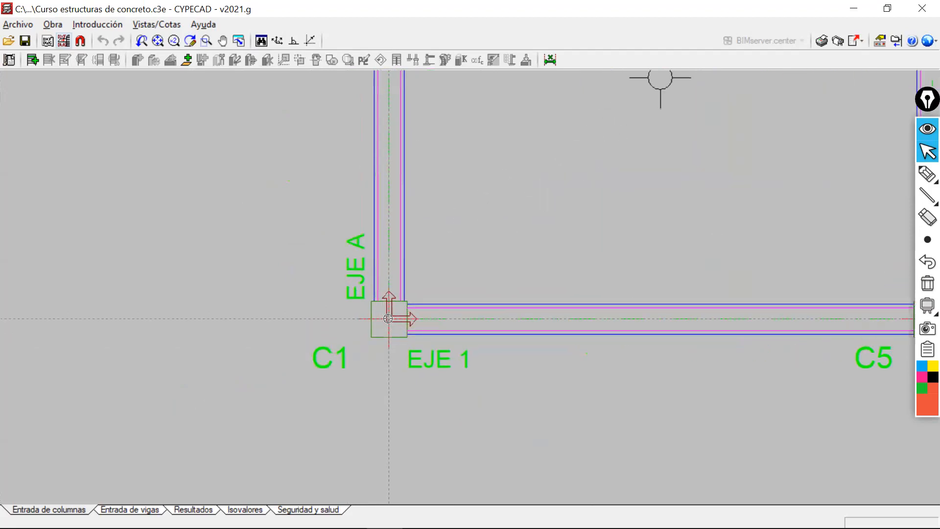
scroll(387, 319, down, 4)
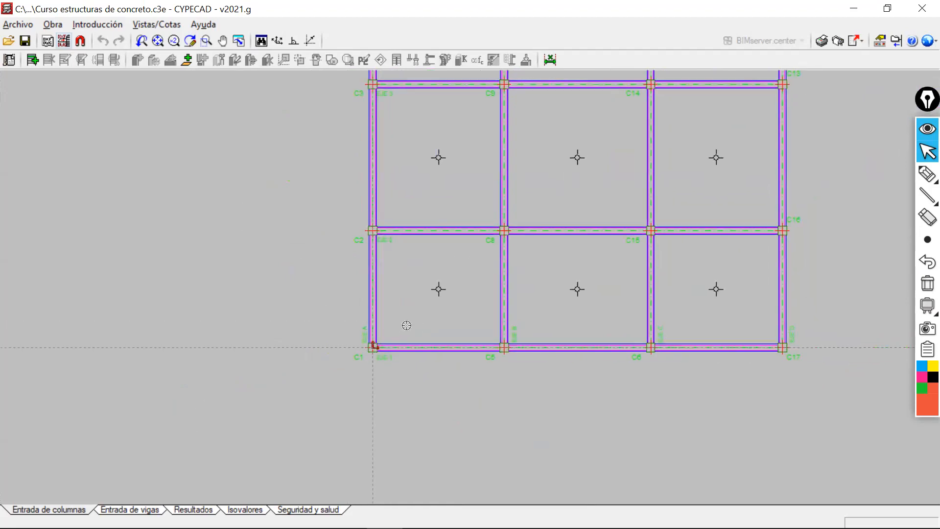
scroll(405, 325, down, 5)
scroll(427, 316, down, 1)
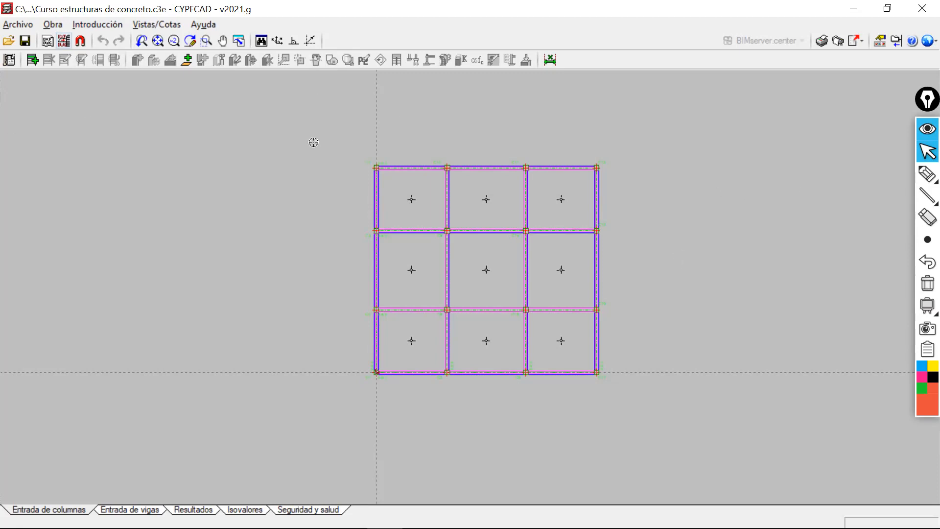
scroll(327, 233, up, 3)
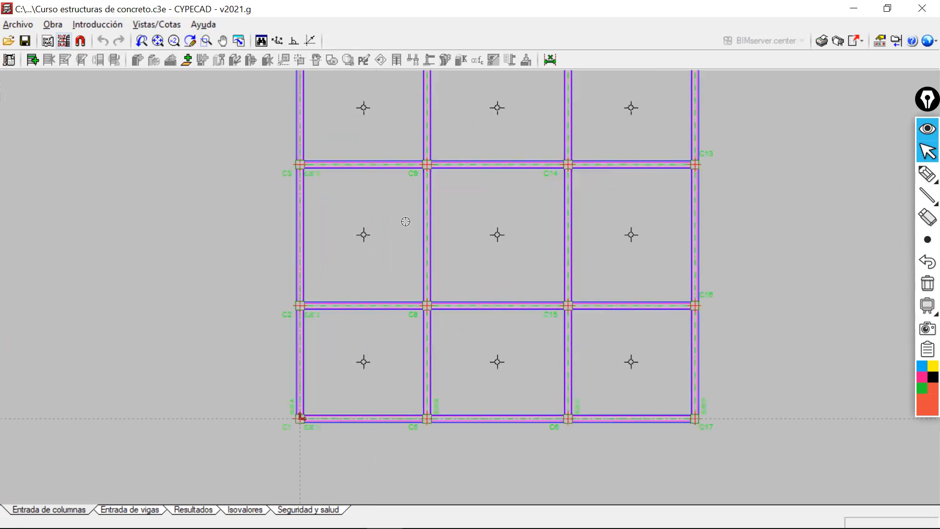
scroll(294, 140, up, 5)
scroll(445, 204, down, 5)
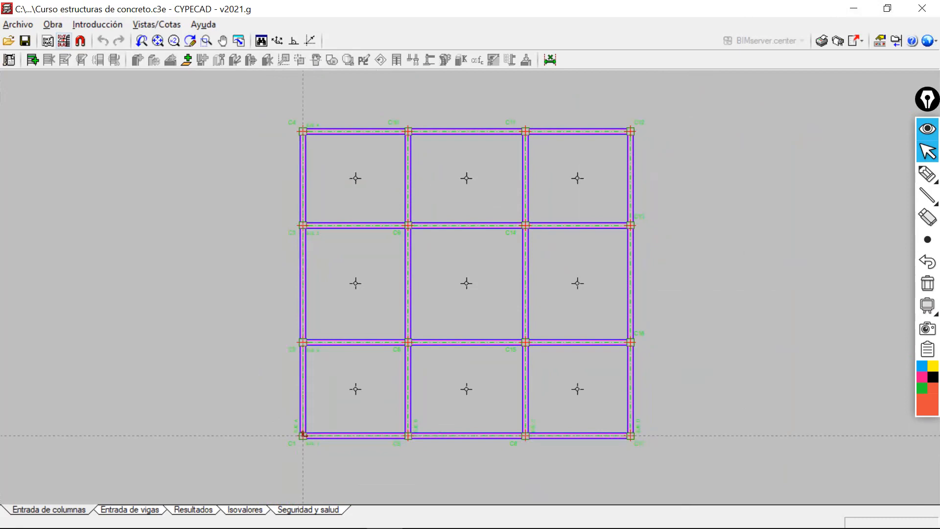
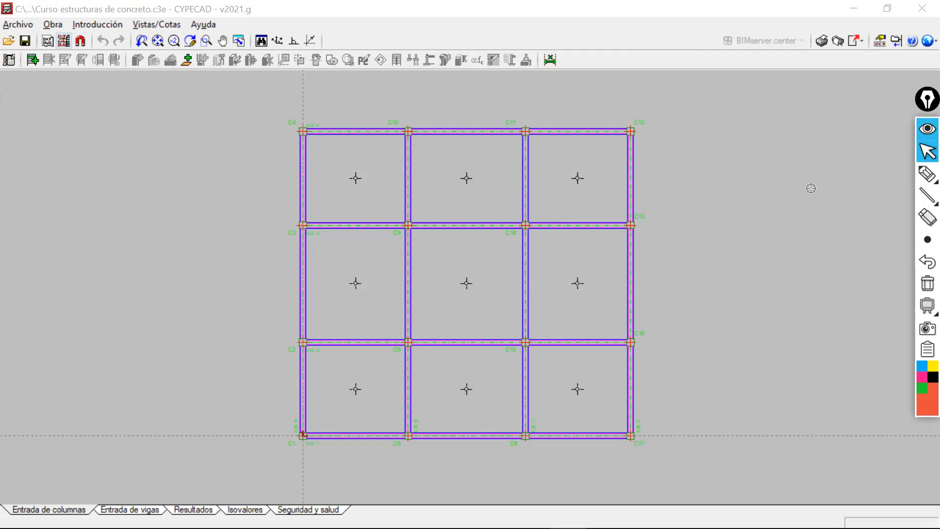
Sketch three stacked floor-slab outlines in red beside the floor plan with the annotation pen.
click(927, 173)
mouse_move(699, 146)
mouse_down()
mouse_move(784, 114)
mouse_move(734, 162)
mouse_move(785, 177)
mouse_up()
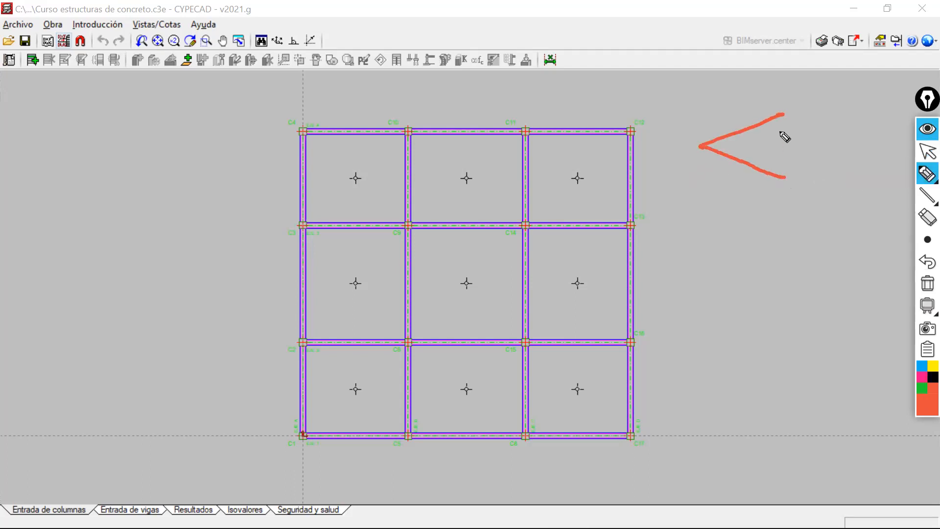
drag(782, 114, 846, 138)
drag(783, 172, 847, 138)
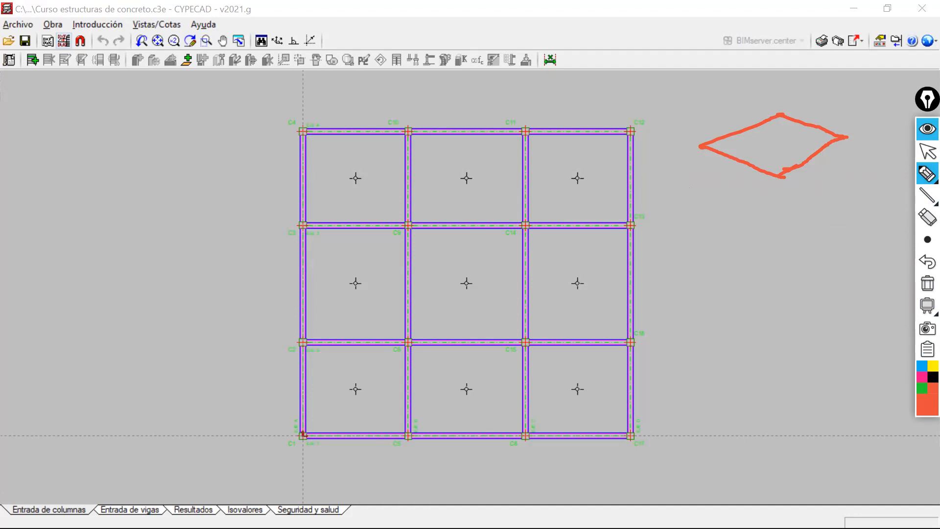
click(927, 218)
mouse_move(670, 334)
mouse_down()
mouse_move(818, 260)
mouse_move(679, 341)
mouse_move(774, 409)
mouse_move(881, 349)
mouse_move(876, 338)
mouse_up()
drag(812, 261, 888, 338)
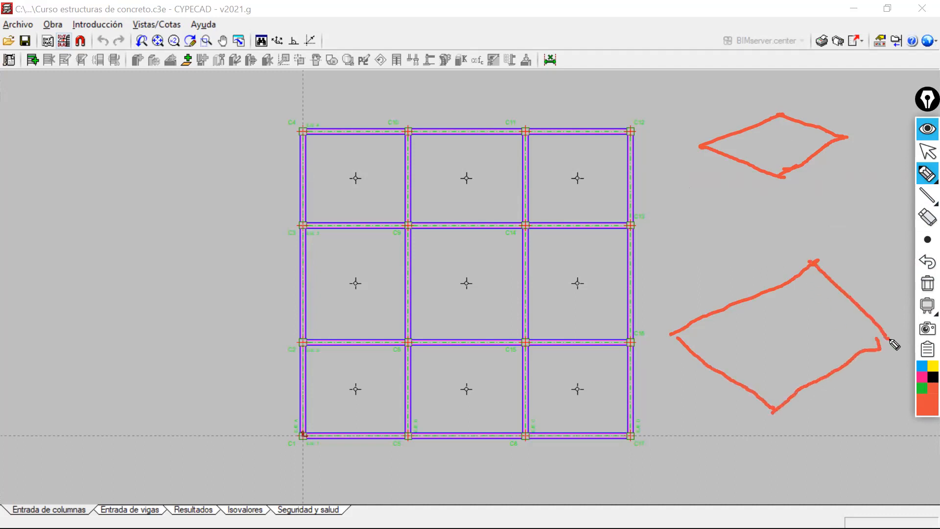
mouse_move(694, 226)
mouse_down()
mouse_move(793, 193)
mouse_move(766, 263)
mouse_move(789, 269)
mouse_move(848, 226)
mouse_up()
drag(794, 197, 876, 230)
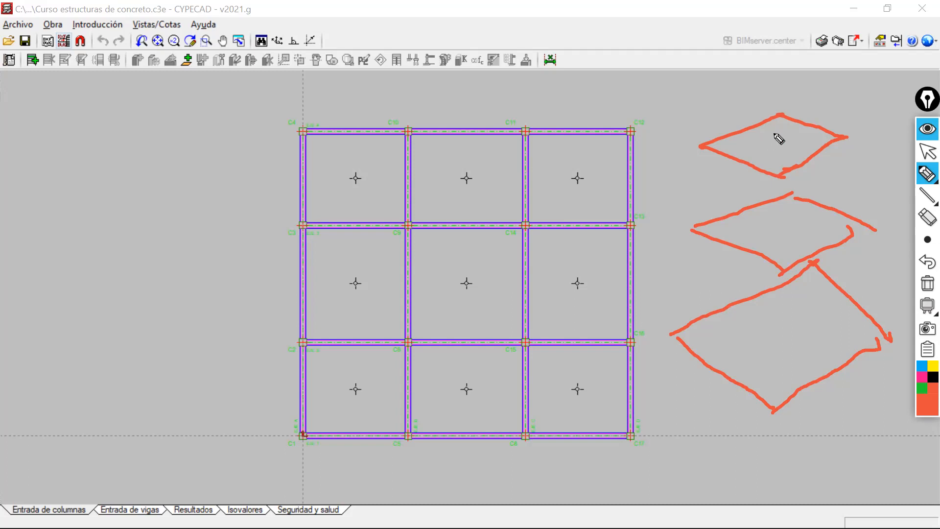
Mark the slab outlines' corners and a downward arrow in blue along the plan's edge, and clear all annotations.
click(921, 368)
mouse_move(675, 299)
mouse_down()
mouse_move(630, 321)
mouse_move(656, 332)
mouse_move(637, 322)
mouse_up()
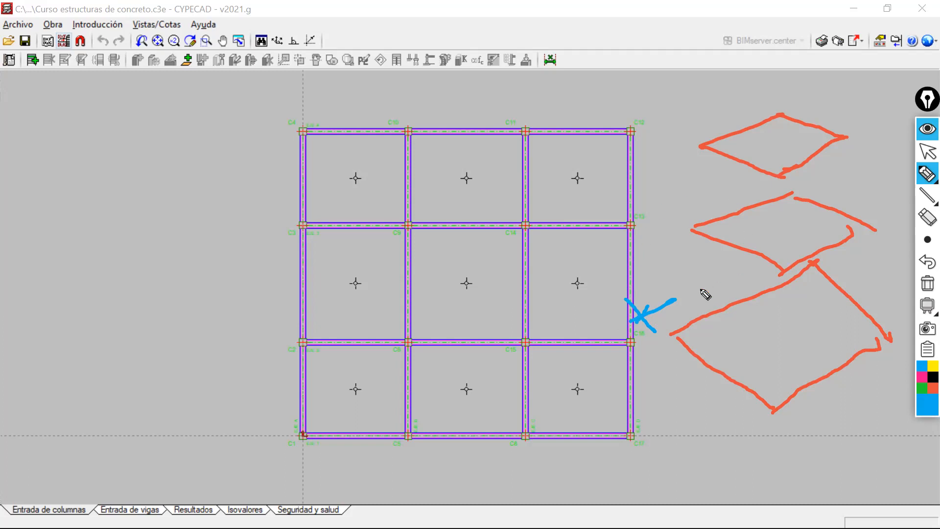
drag(644, 317, 643, 108)
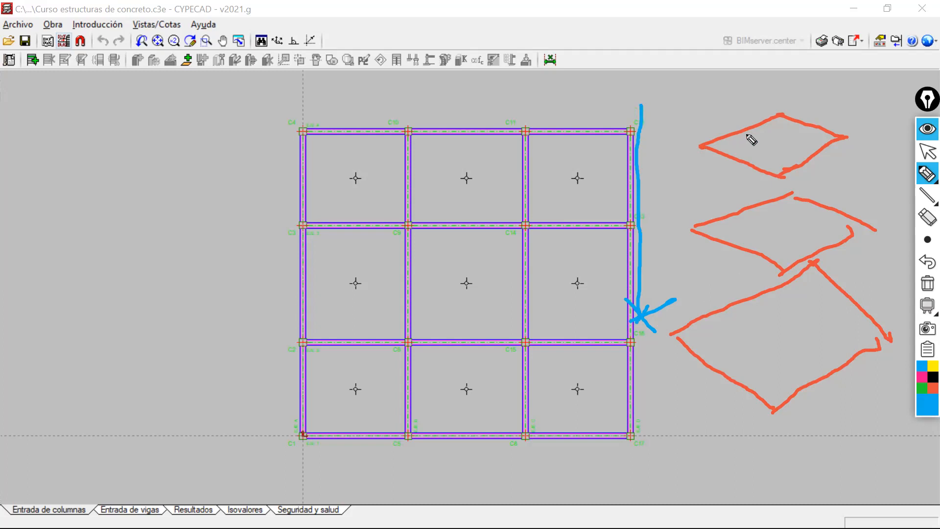
drag(630, 147, 637, 145)
click(710, 137)
drag(711, 138, 706, 147)
drag(637, 140, 641, 143)
mouse_move(702, 224)
mouse_down()
mouse_move(693, 233)
mouse_move(703, 230)
mouse_up()
drag(683, 334, 675, 332)
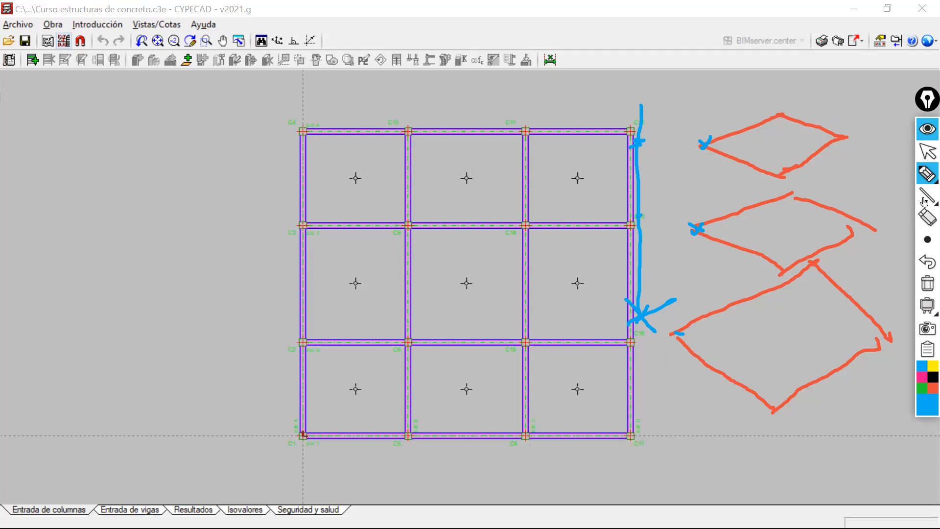
click(927, 288)
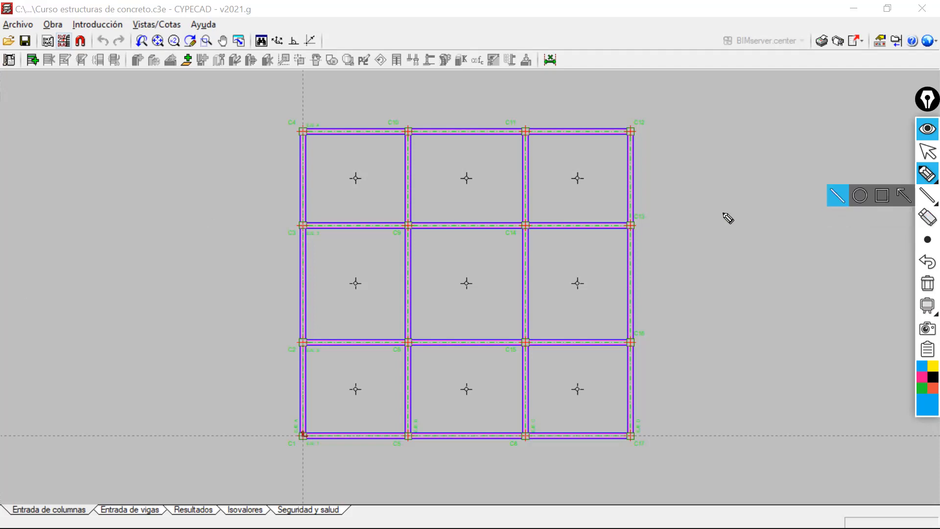
click(925, 156)
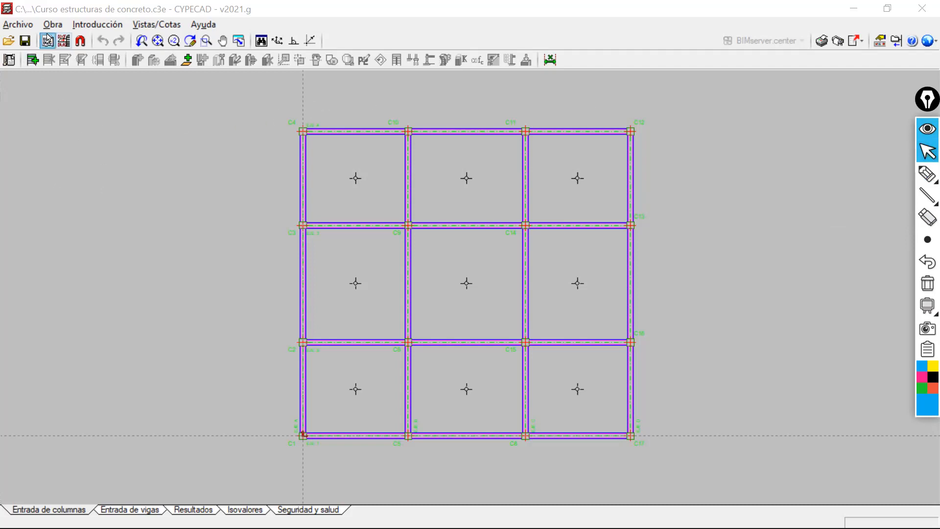
Review the project's general data and close them without changing any value.
click(98, 24)
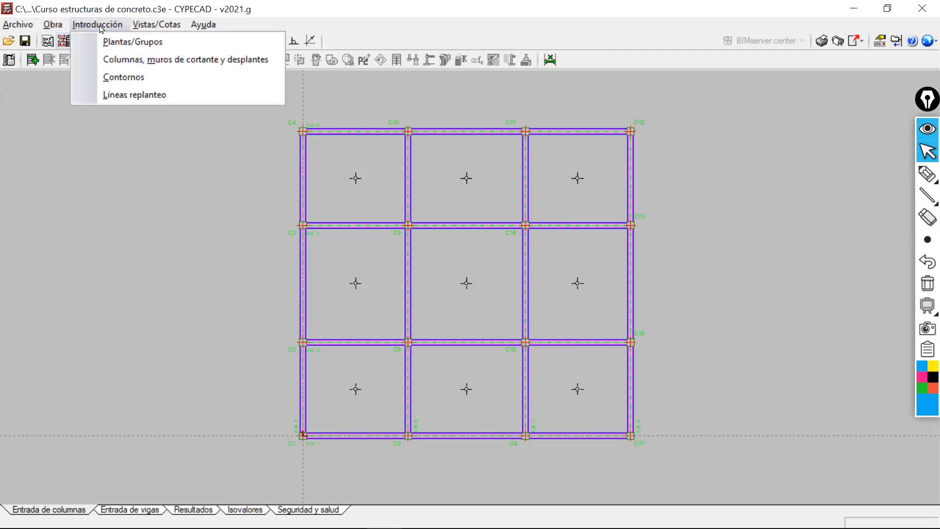
mouse_move(47, 23)
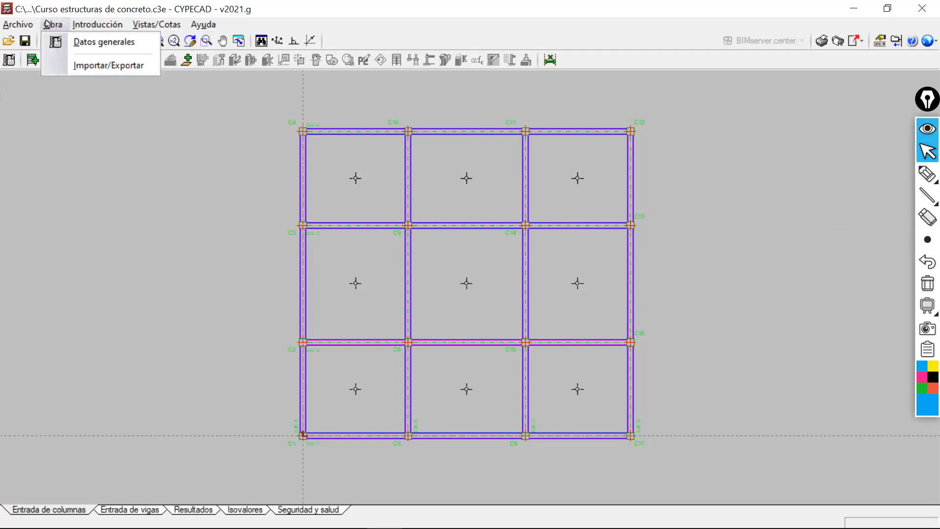
click(82, 43)
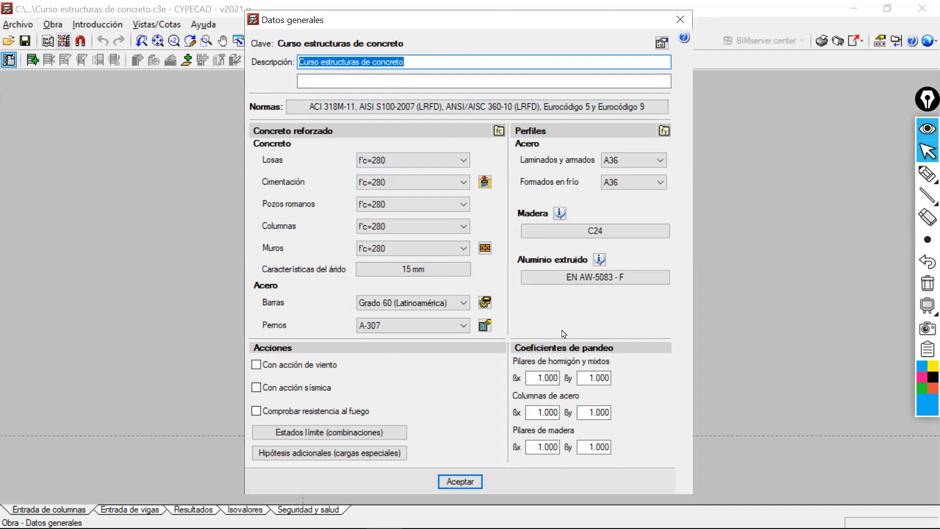
click(682, 22)
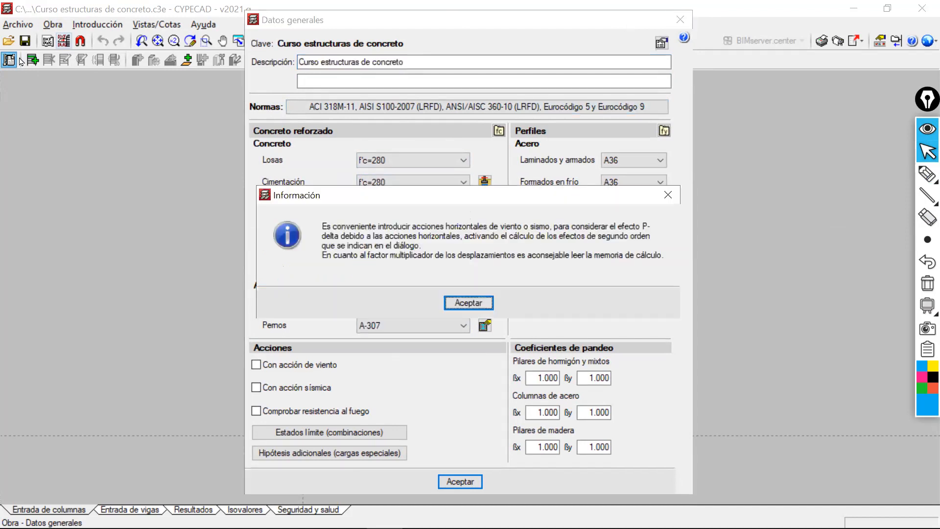
click(473, 302)
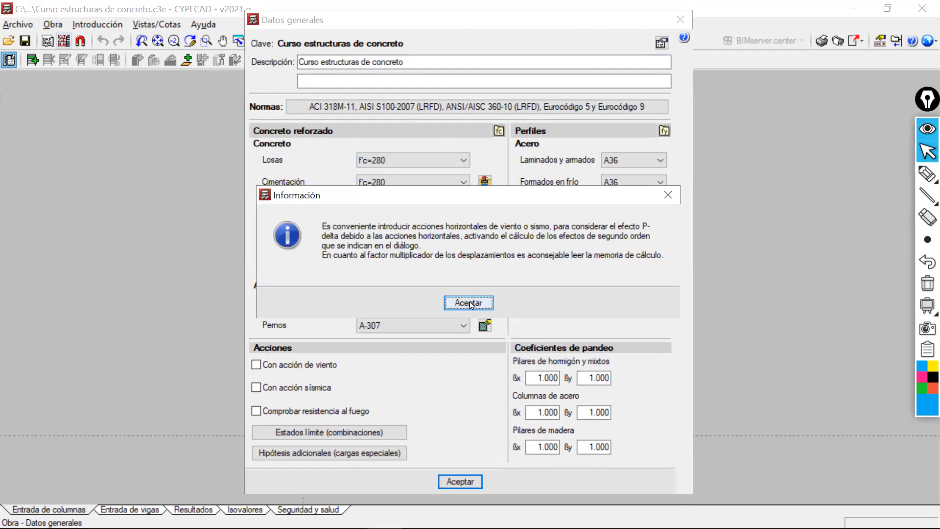
click(54, 25)
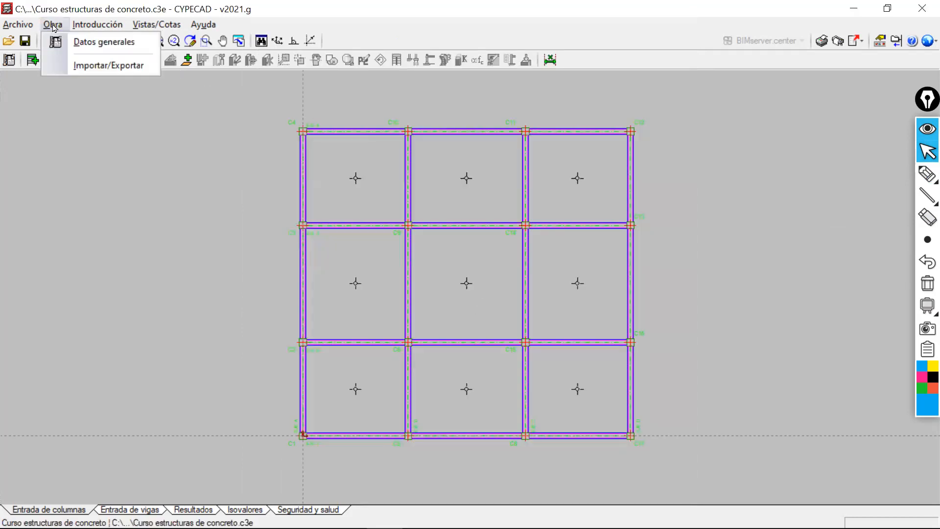
mouse_move(88, 25)
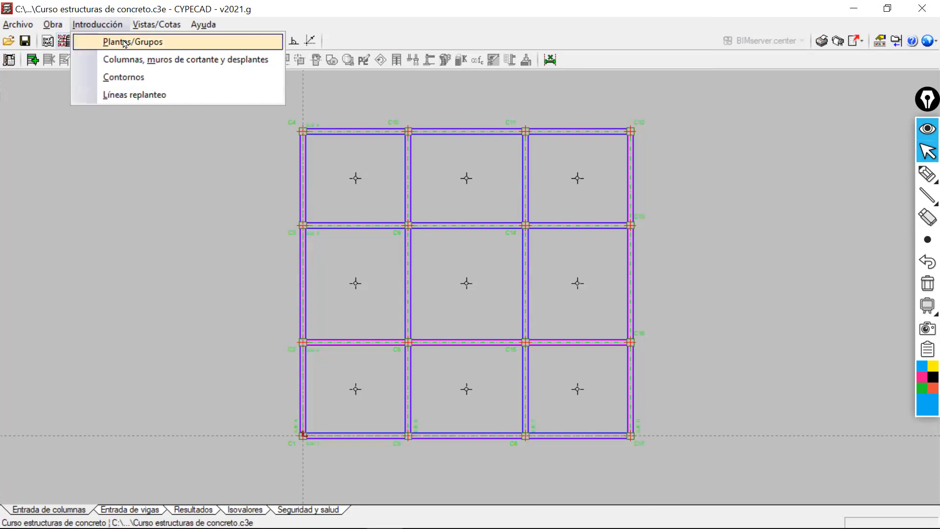
Frame the Introducción heading with a blue and a magenta annotation rectangle.
mouse_move(917, 229)
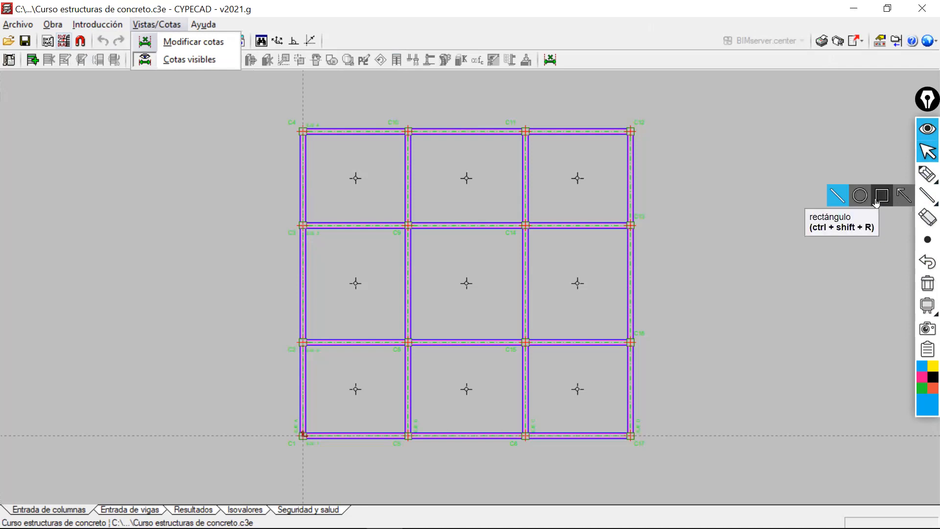
click(838, 193)
drag(64, 14, 132, 33)
click(919, 380)
mouse_move(64, 11)
mouse_down()
mouse_move(121, 36)
mouse_move(135, 31)
mouse_up()
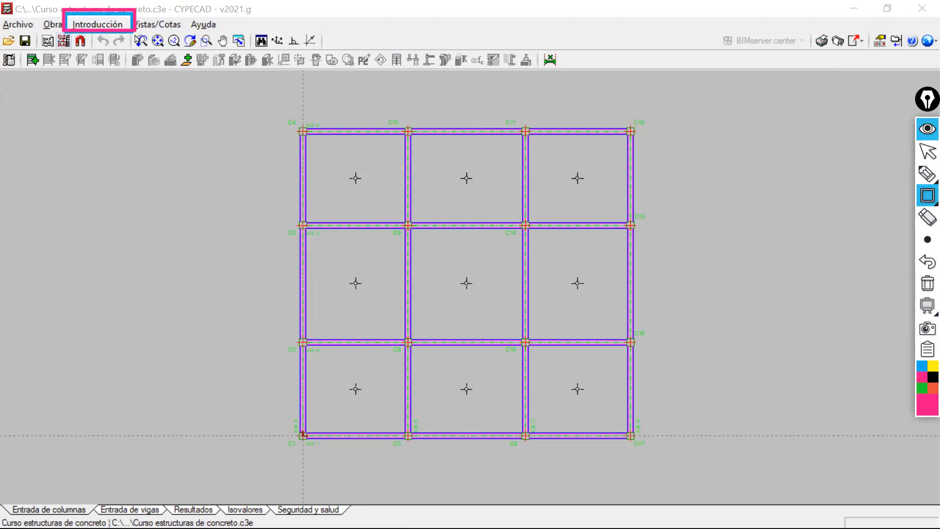
click(927, 152)
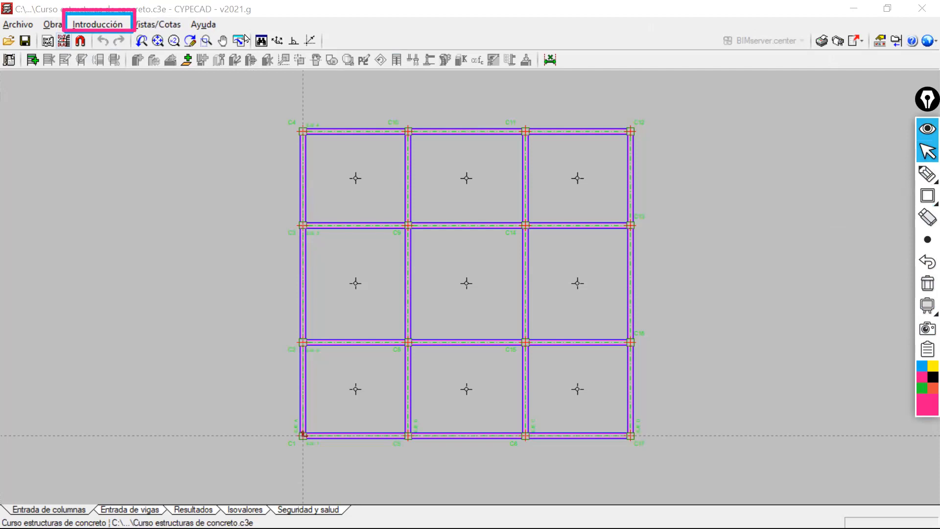
Review the tools for floors and groups, for columns, shear walls and desplantes, and for setting-out lines.
click(110, 25)
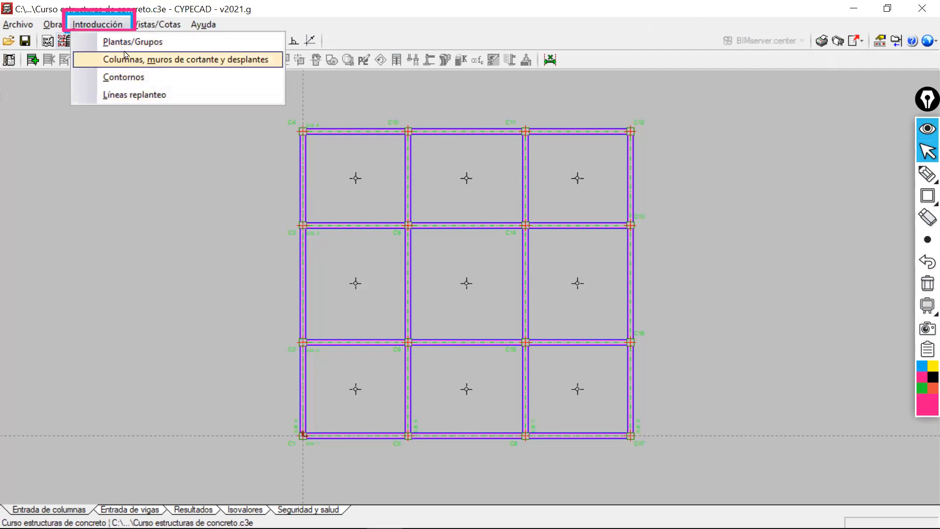
click(121, 42)
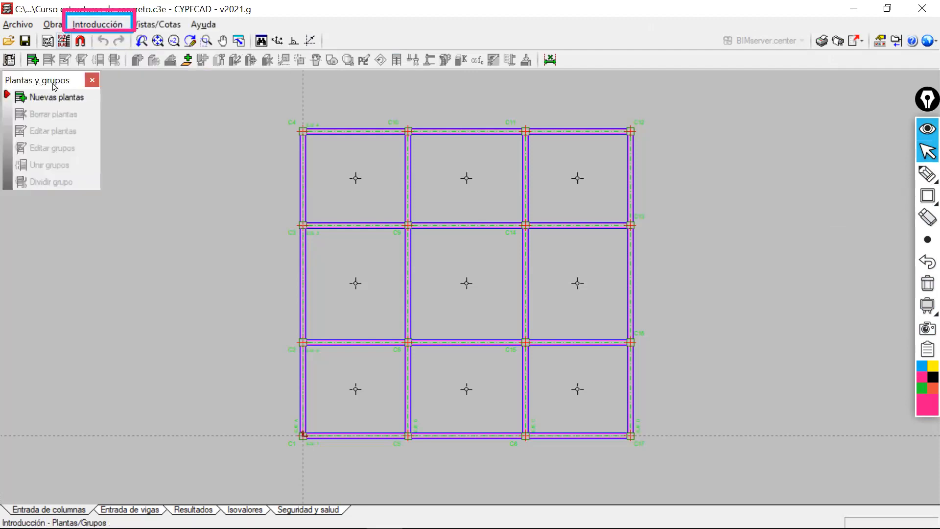
drag(56, 89, 157, 136)
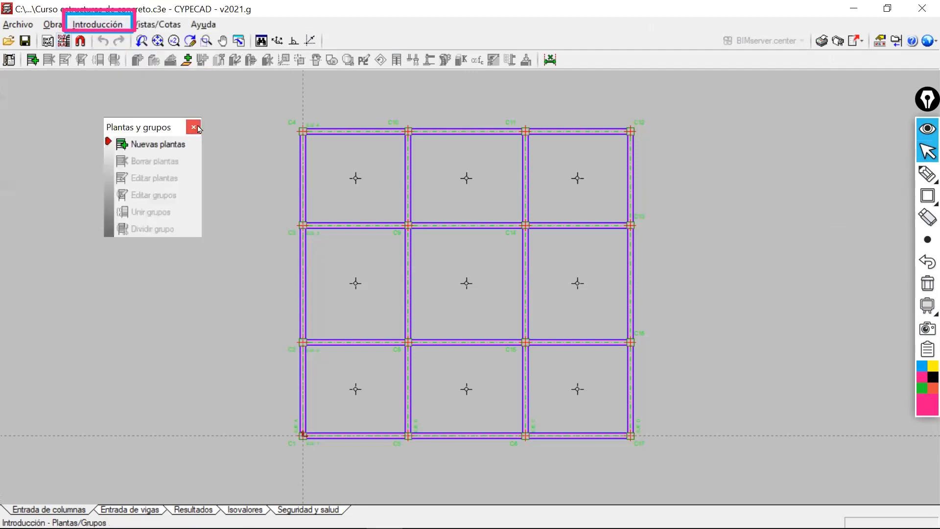
click(198, 129)
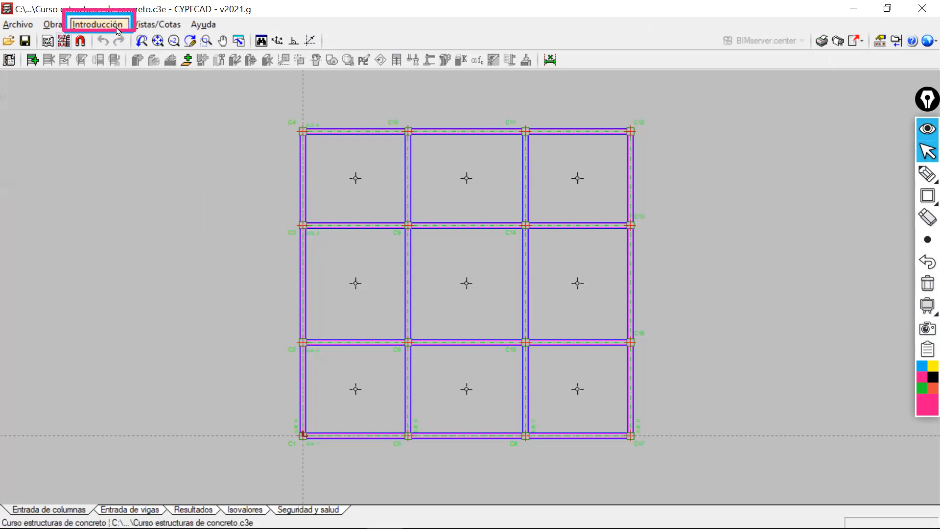
click(117, 29)
click(138, 61)
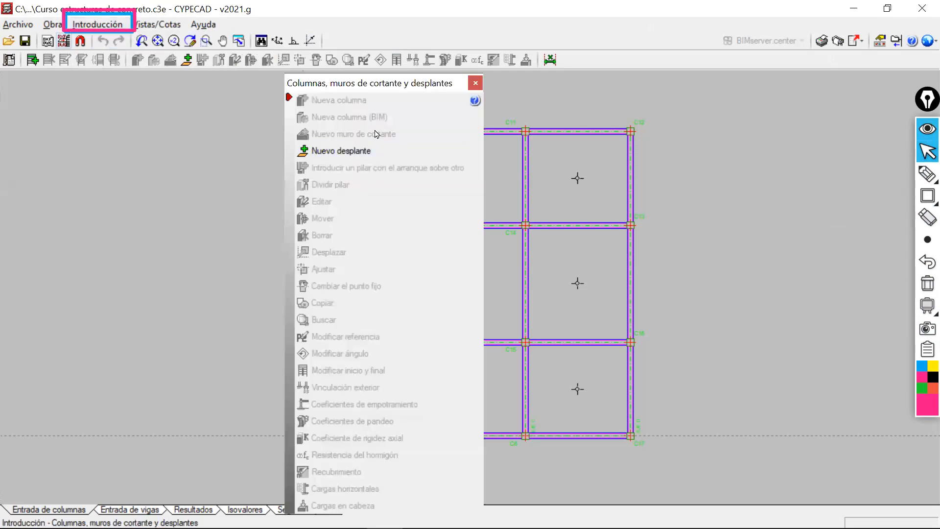
drag(383, 82, 226, 51)
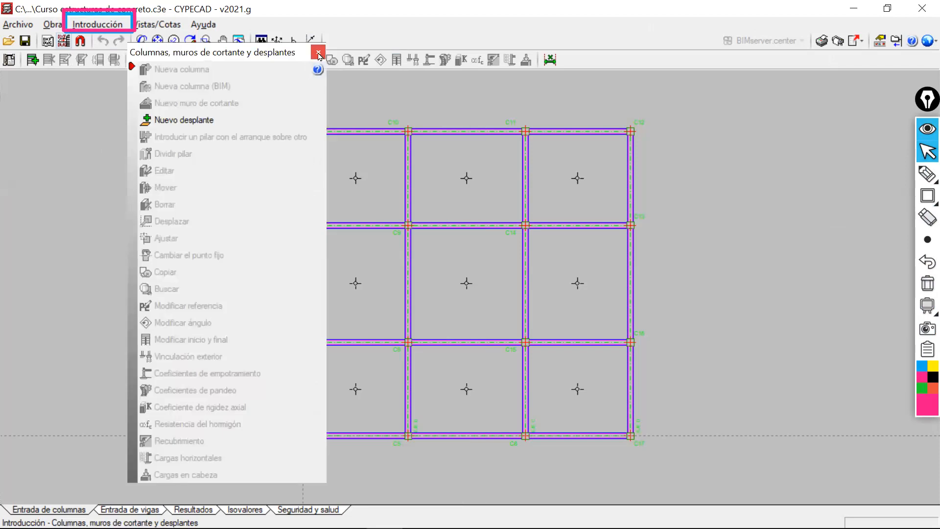
click(318, 53)
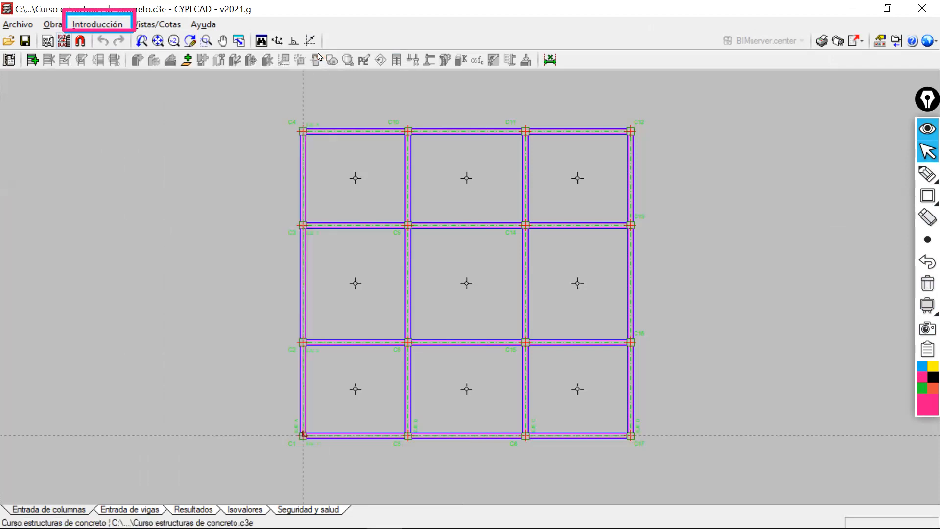
click(105, 24)
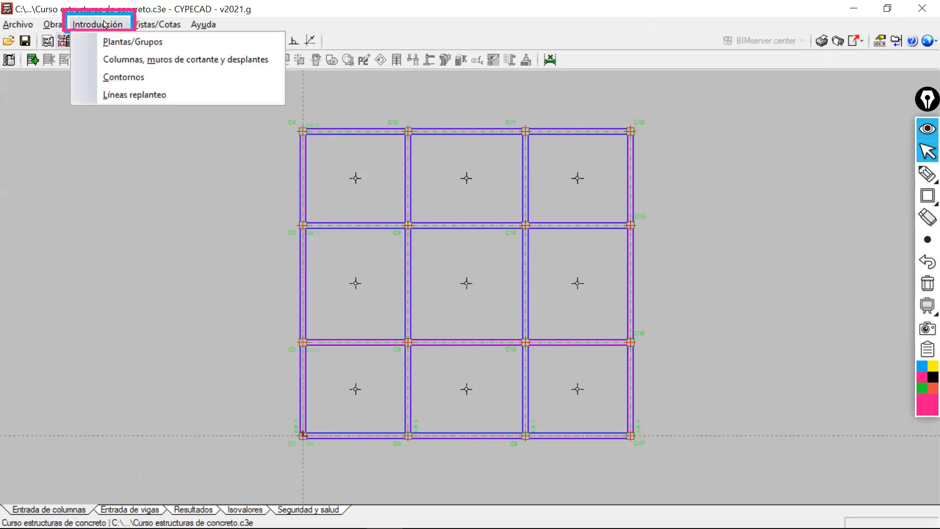
click(121, 96)
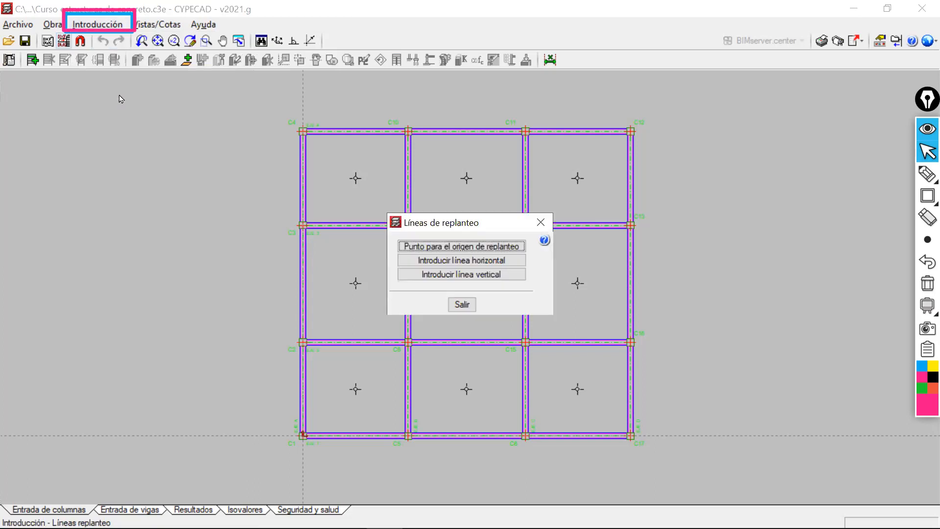
click(541, 222)
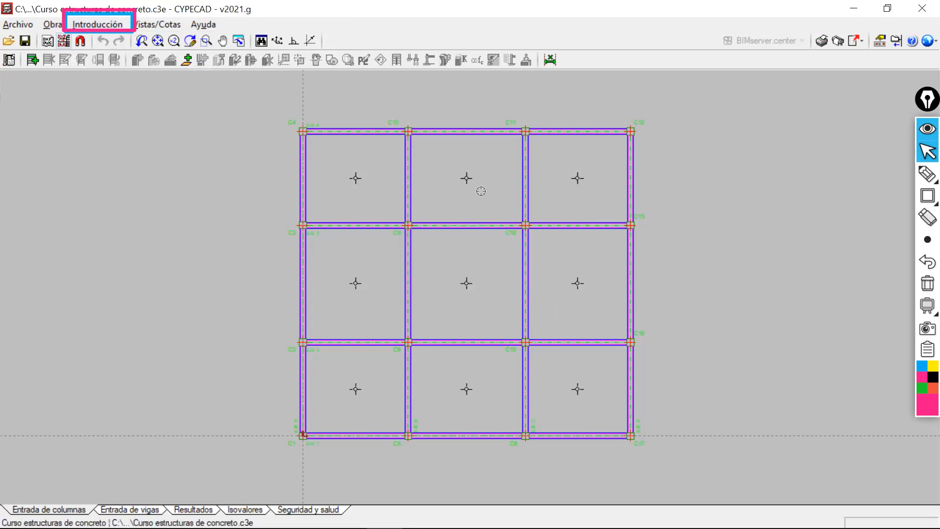
Start inserting new floors as Sueltas and set the number of floors to insert to 5.
click(110, 25)
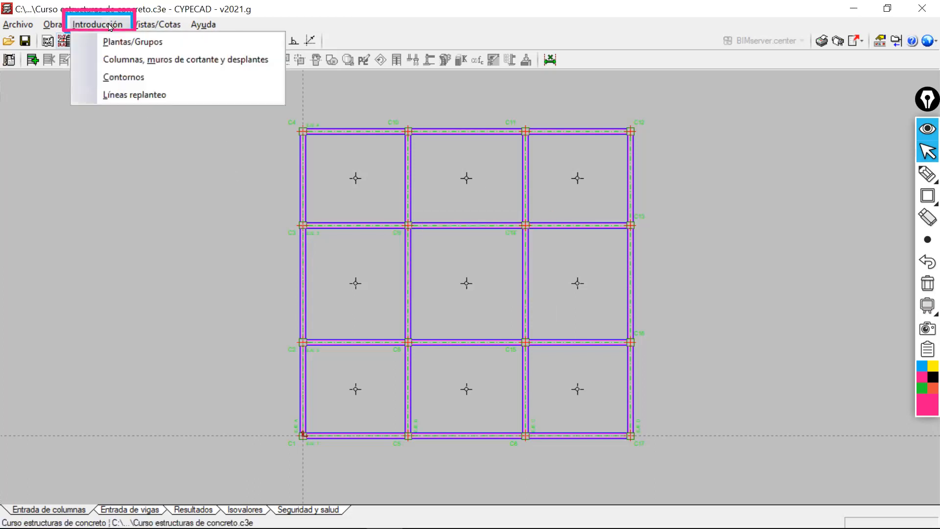
click(132, 44)
drag(163, 127, 221, 158)
click(220, 174)
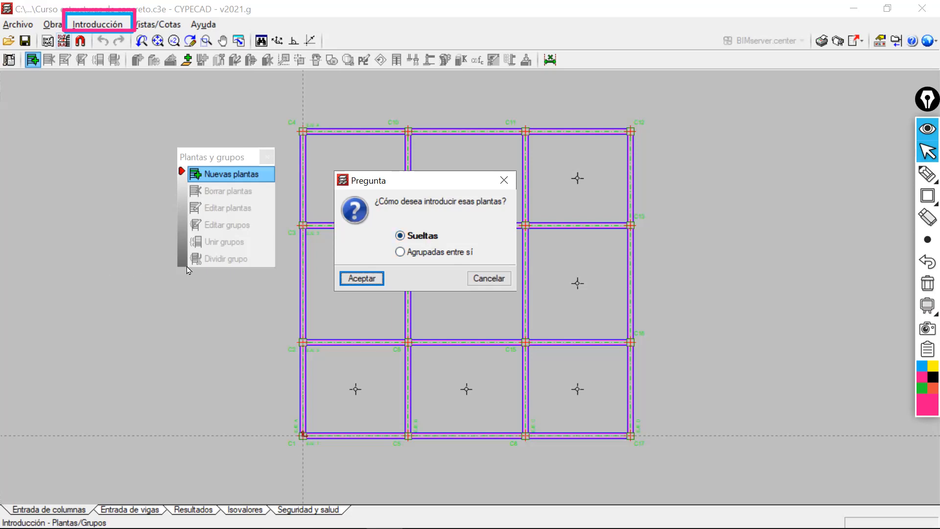
click(362, 279)
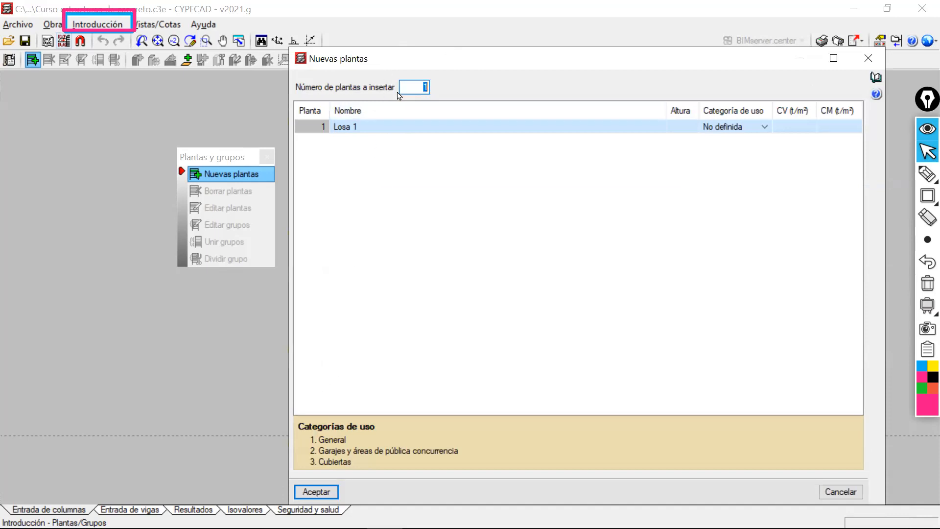
text(5)
click(383, 127)
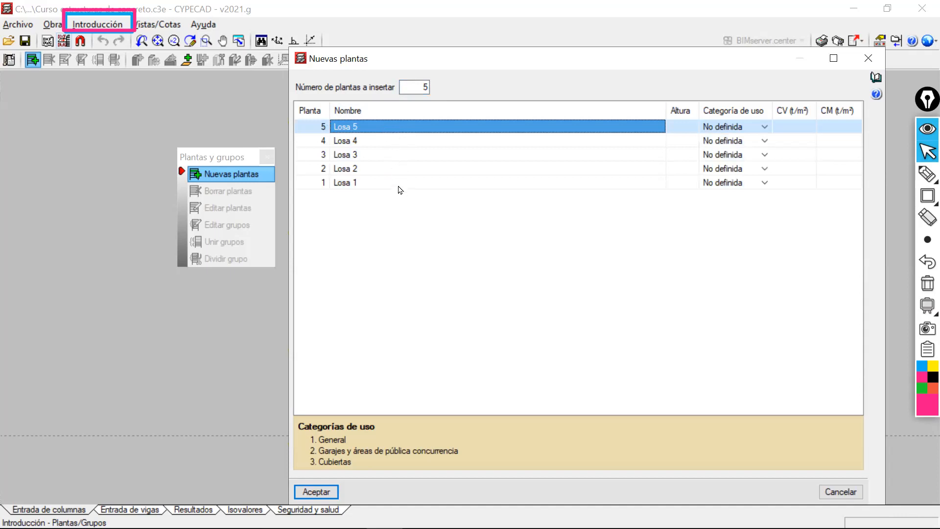
Set the height of all five floors, Losa 5 through Losa 1, to 3.00.
click(683, 128)
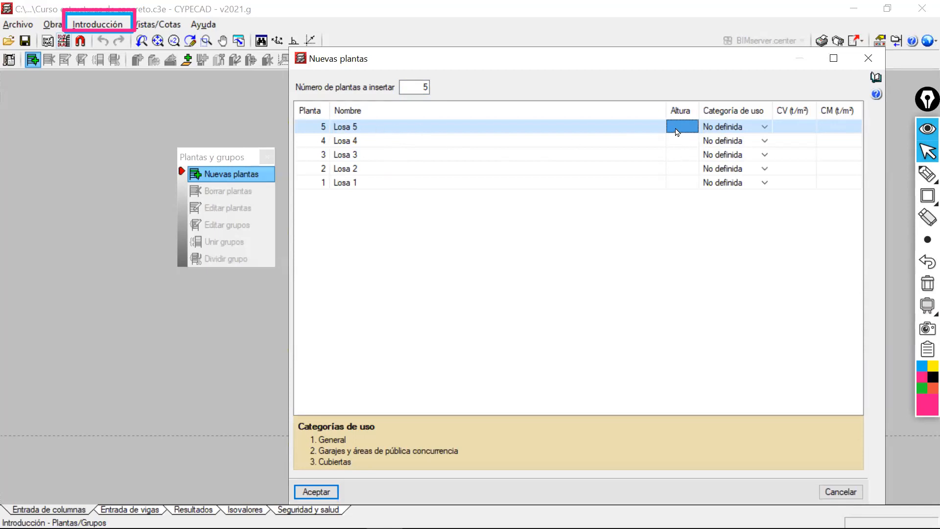
text(3)
click(679, 142)
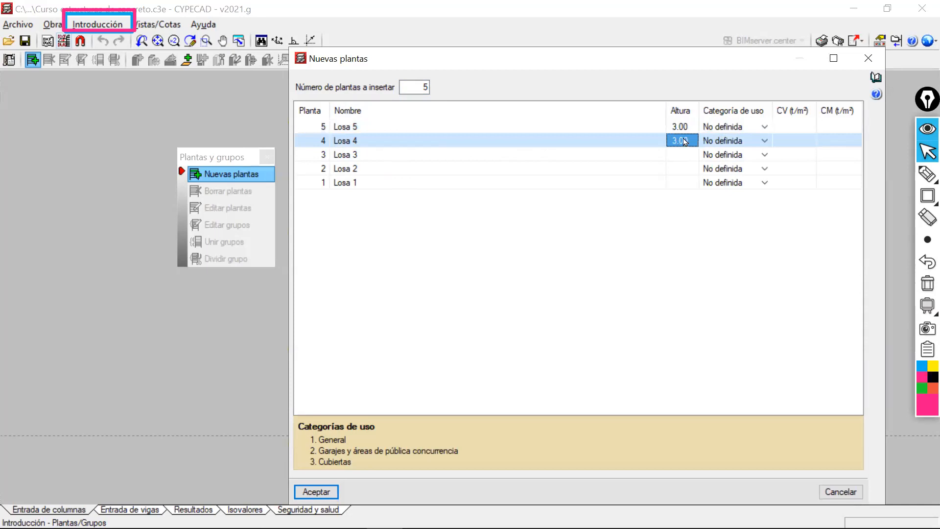
click(681, 129)
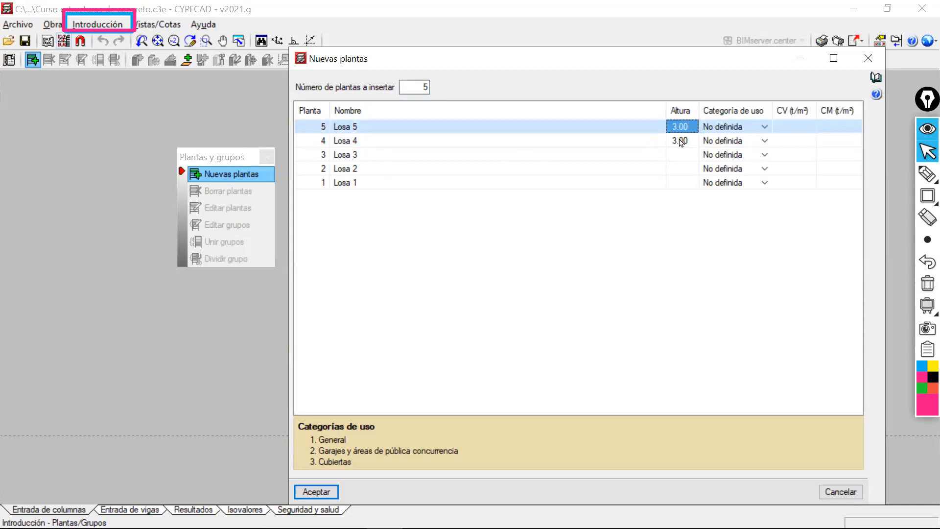
click(680, 142)
click(685, 156)
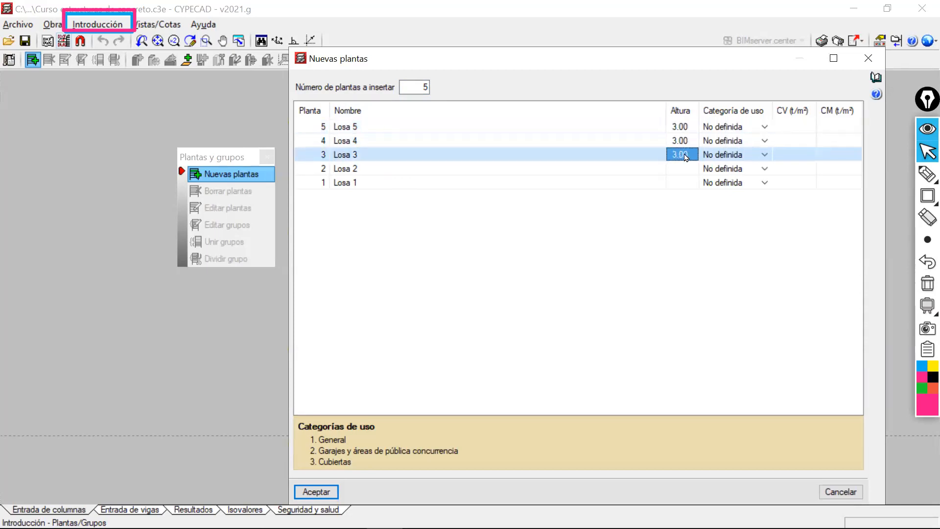
click(685, 170)
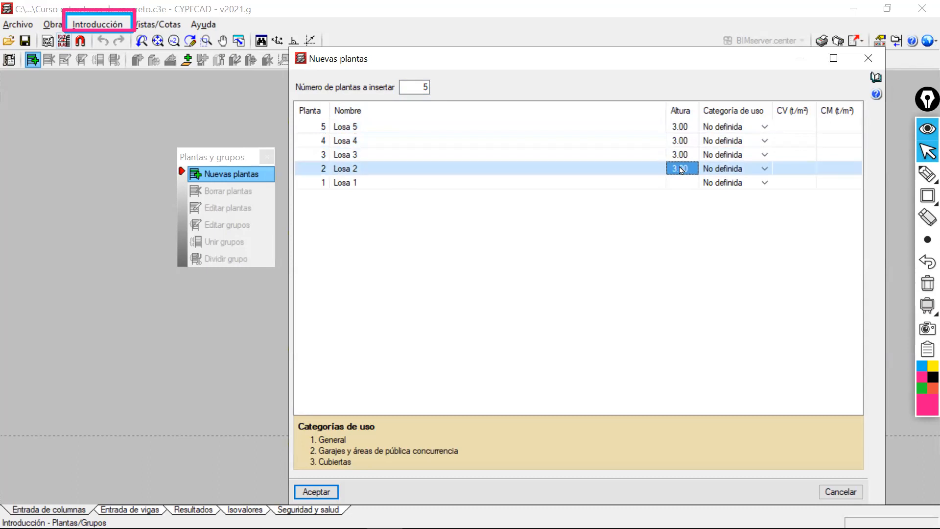
click(681, 184)
click(682, 183)
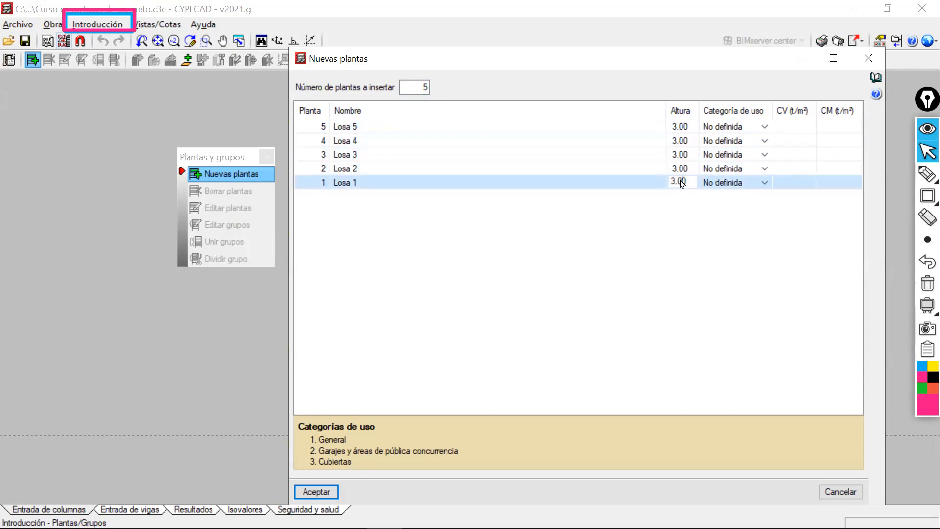
key(Up)
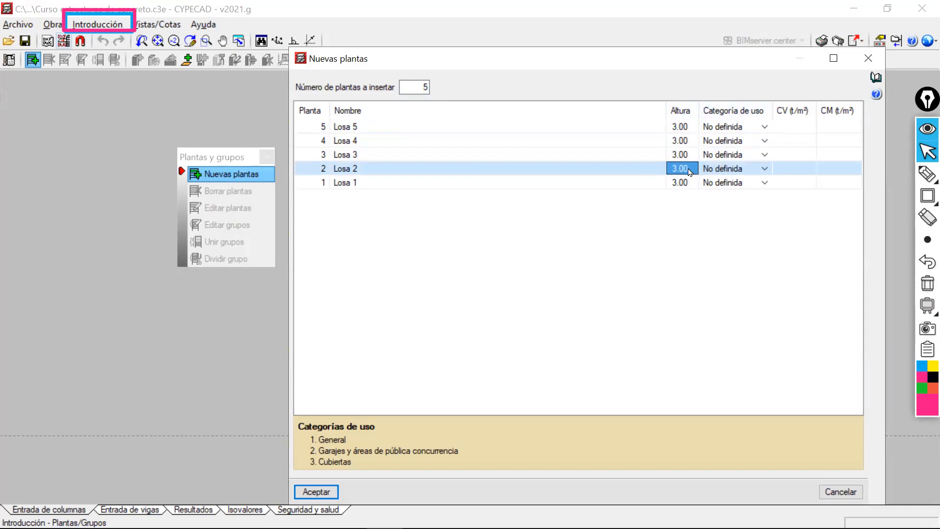
Review the floor names from Losa 1 up to Losa 5 without renaming any of them.
click(365, 184)
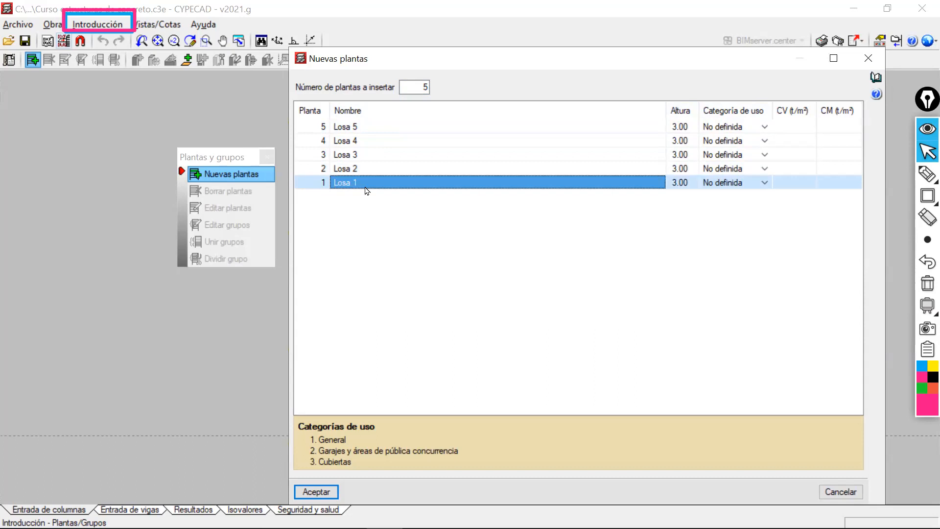
click(367, 170)
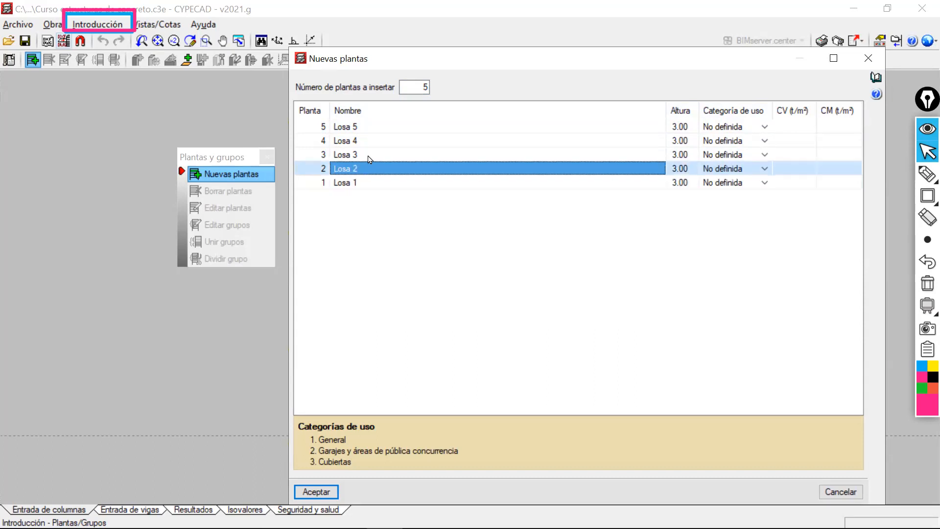
click(370, 156)
click(372, 143)
click(372, 129)
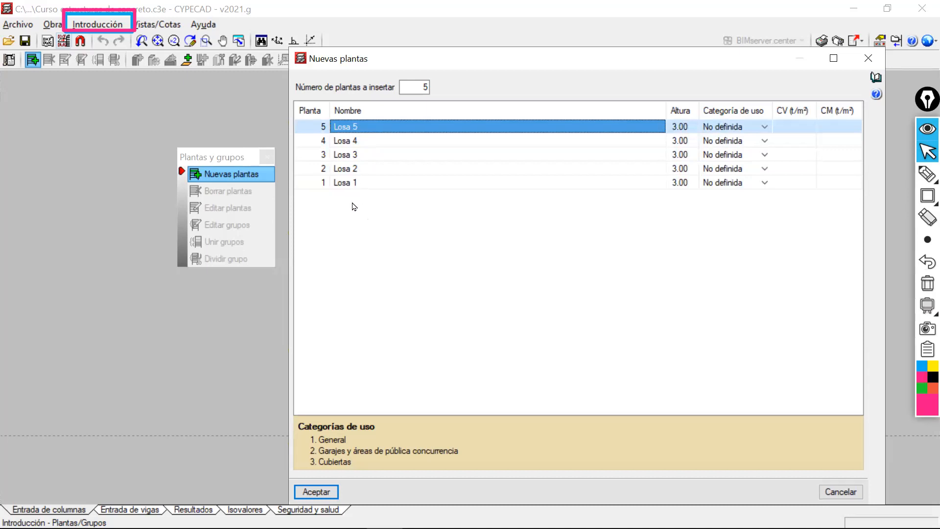
click(373, 184)
click(373, 184)
drag(360, 184, 336, 187)
click(380, 186)
key(Return)
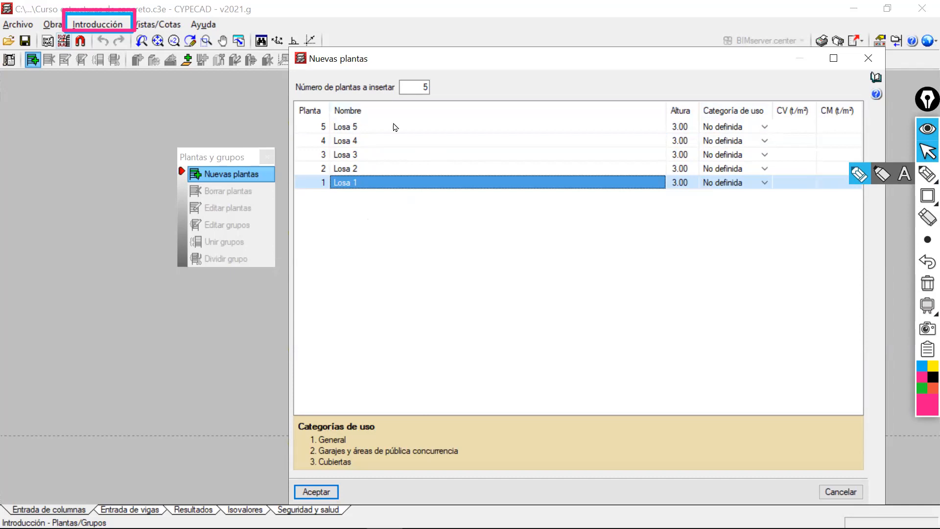
Assign usage category Uso 3 to Losa 5 and Uso 1 to Losa 4, Losa 3, Losa 2 and Losa 1.
click(765, 128)
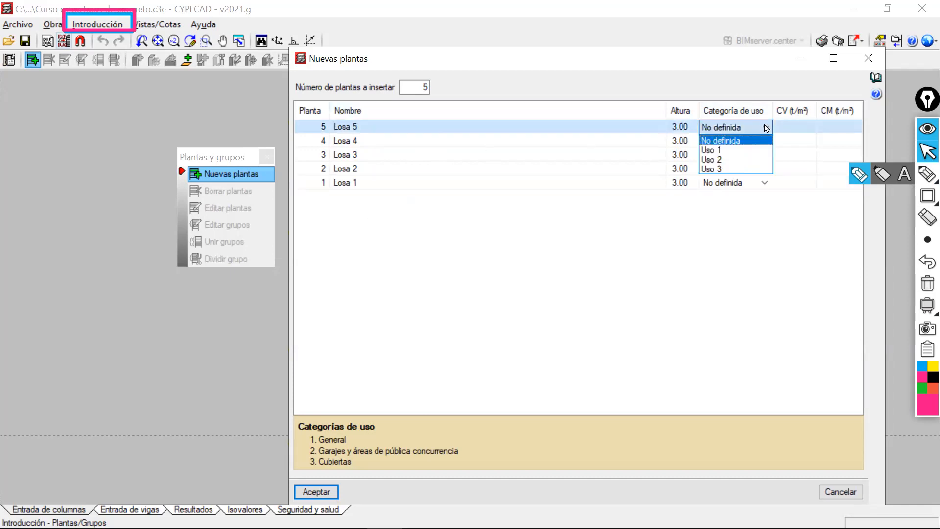
click(730, 169)
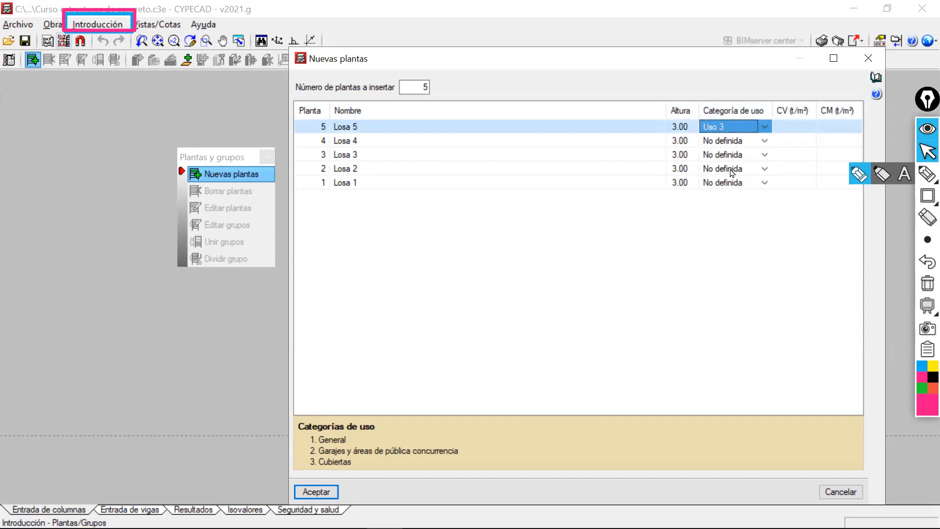
click(761, 142)
click(728, 163)
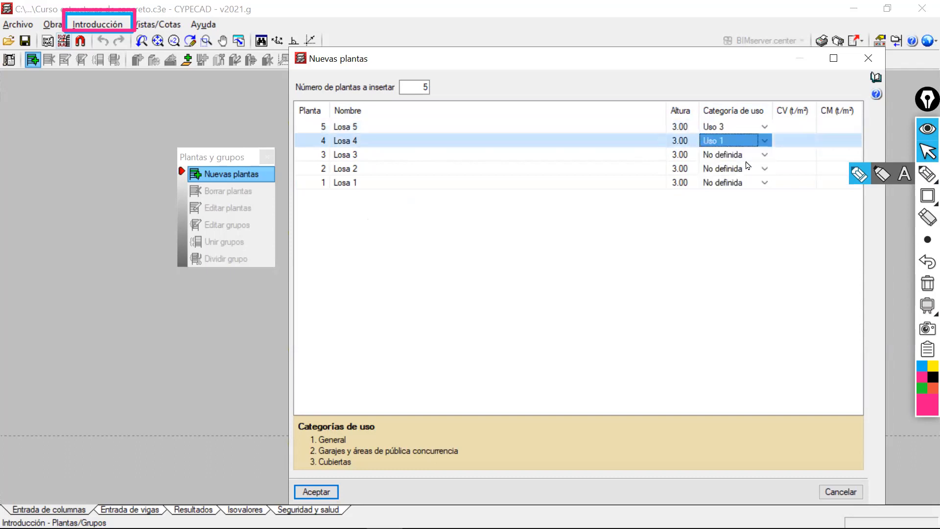
click(764, 154)
click(725, 174)
click(765, 168)
click(731, 199)
click(765, 169)
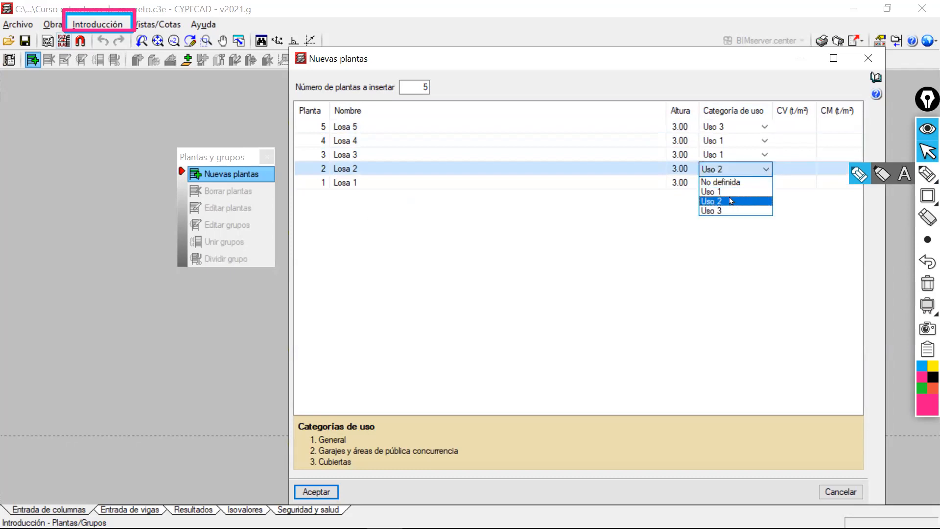
click(731, 192)
click(729, 183)
click(721, 202)
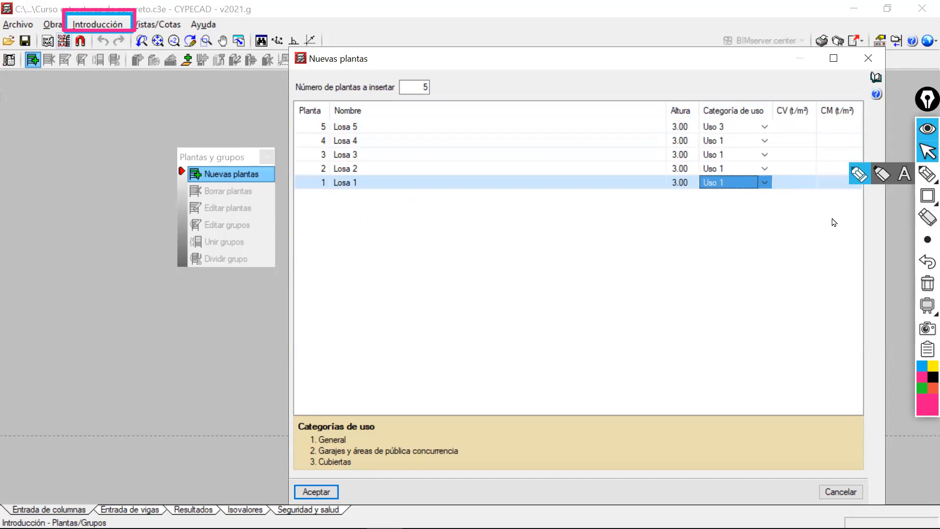
click(788, 126)
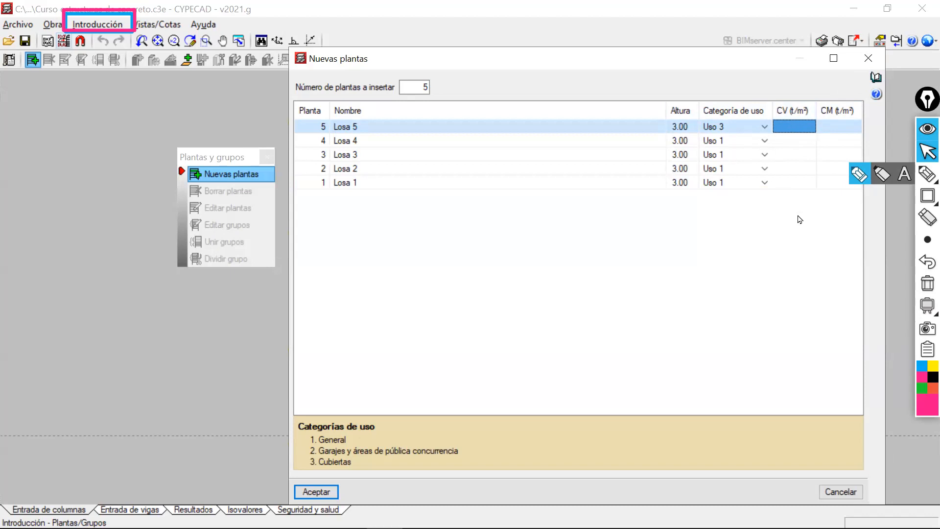
click(796, 183)
drag(794, 153, 787, 117)
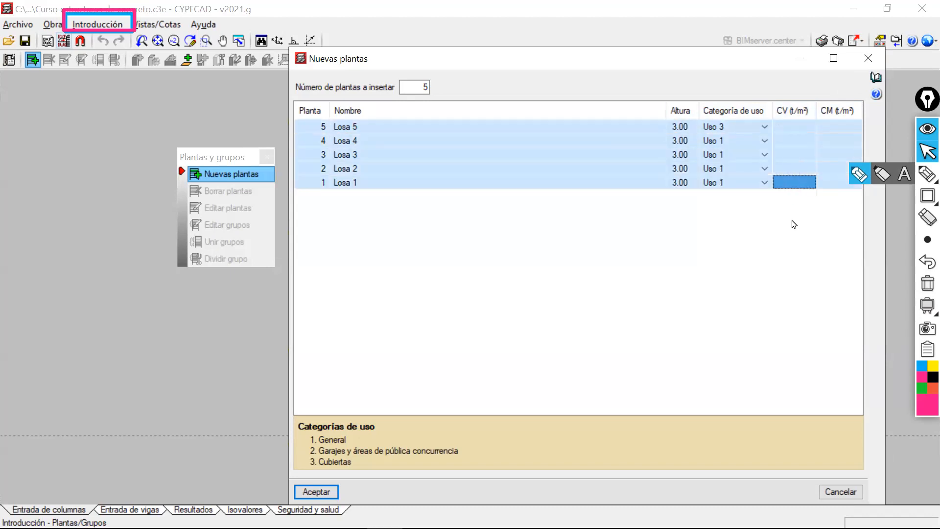
click(787, 129)
right_click(775, 183)
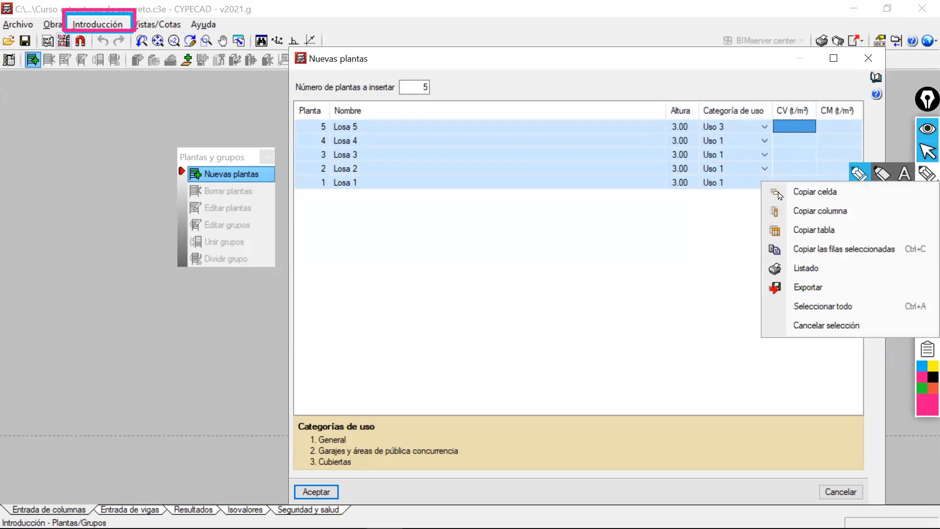
click(831, 324)
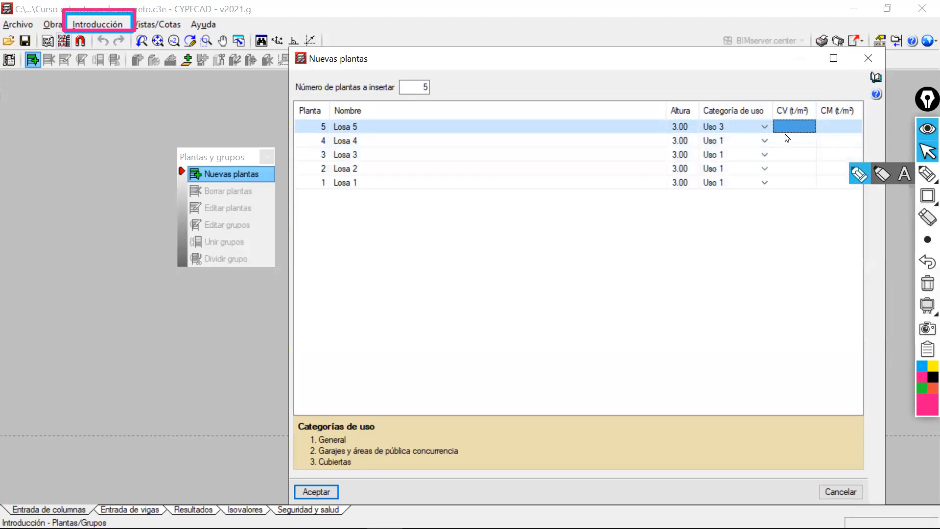
Set the live load CV to 0.20 t/m² for all five floors, starting at Losa 5.
text(0.2)
click(787, 139)
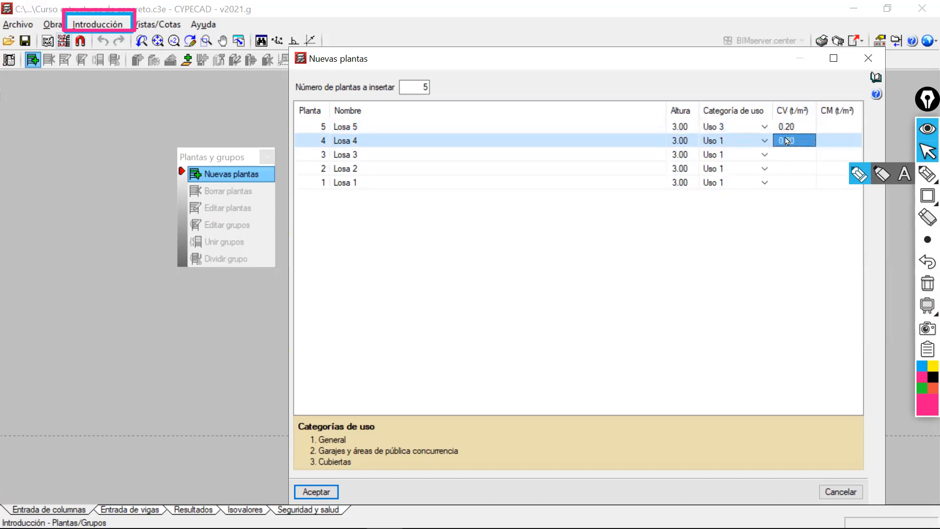
click(790, 156)
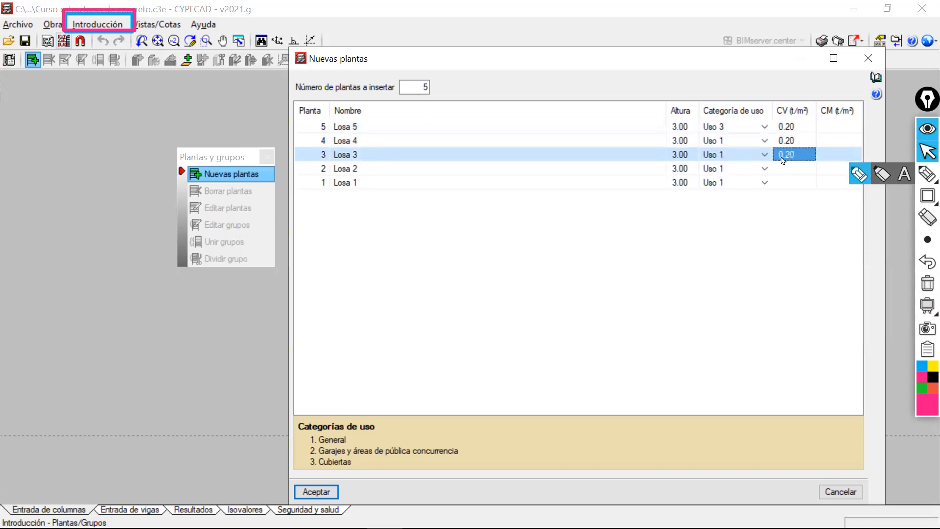
click(790, 170)
click(792, 184)
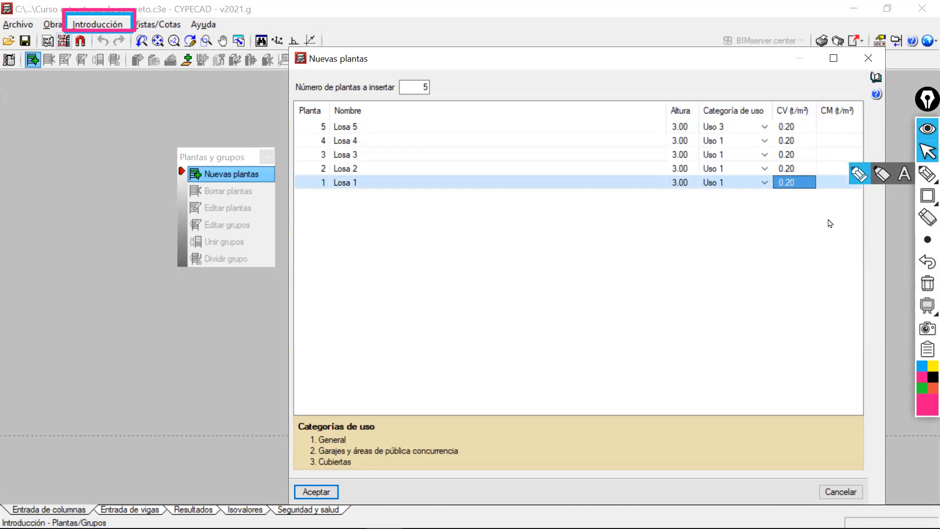
Set the dead load CM to 0.307 t/m² for all five floors at once and clear the row selection.
drag(838, 182, 829, 129)
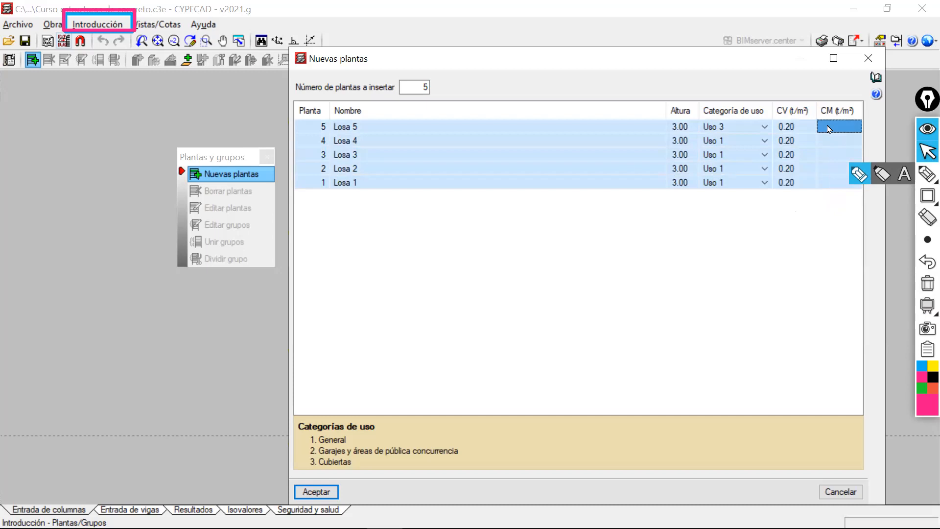
text(0.307)
key(Return)
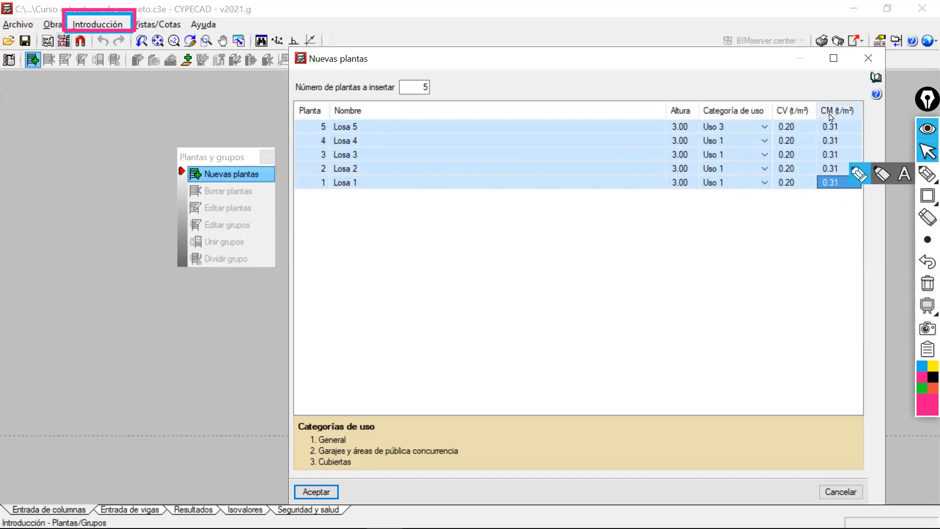
right_click(796, 187)
click(822, 328)
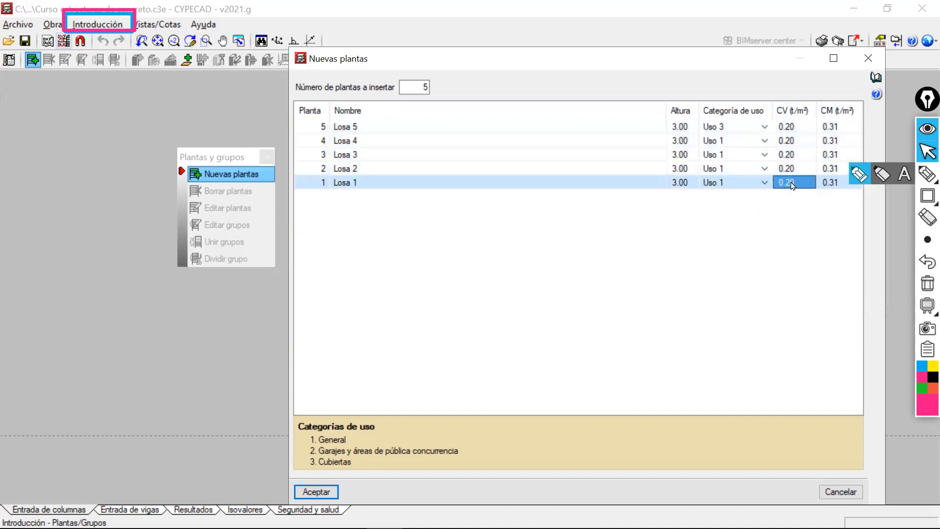
Change the dead load CM of Losa 5 to 0.10 t/m².
click(797, 128)
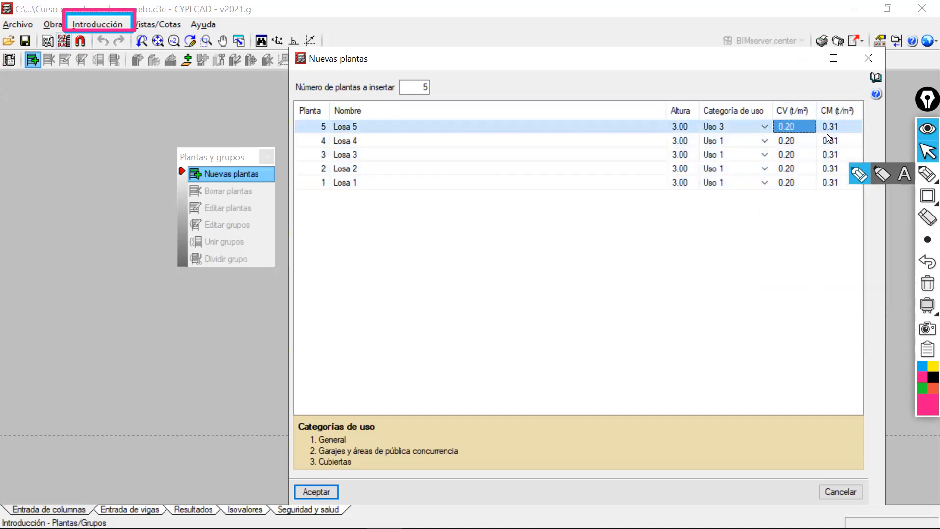
click(840, 128)
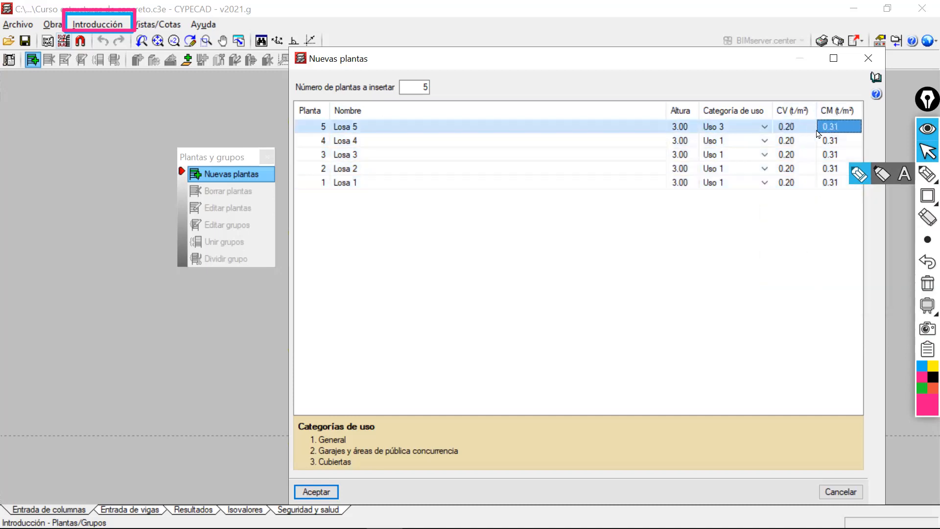
click(841, 128)
key(BackSpace)
key(BackSpace)
text(10)
Change the live load CV of Losa 5 to 0.07 t/m².
click(797, 129)
click(797, 128)
click(797, 128)
key(BackSpace)
key(BackSpace)
key(BackSpace)
key(BackSpace)
text(0.07)
click(843, 128)
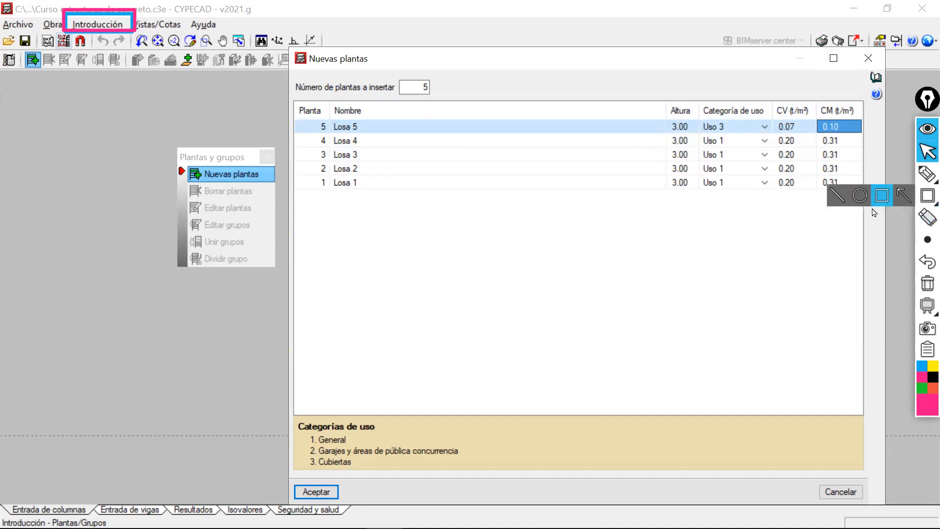
Frame the CV and CM load values of all five floors with a magenta annotation rectangle.
click(902, 202)
mouse_move(772, 117)
mouse_down()
mouse_move(818, 179)
mouse_move(870, 199)
mouse_move(865, 194)
mouse_up()
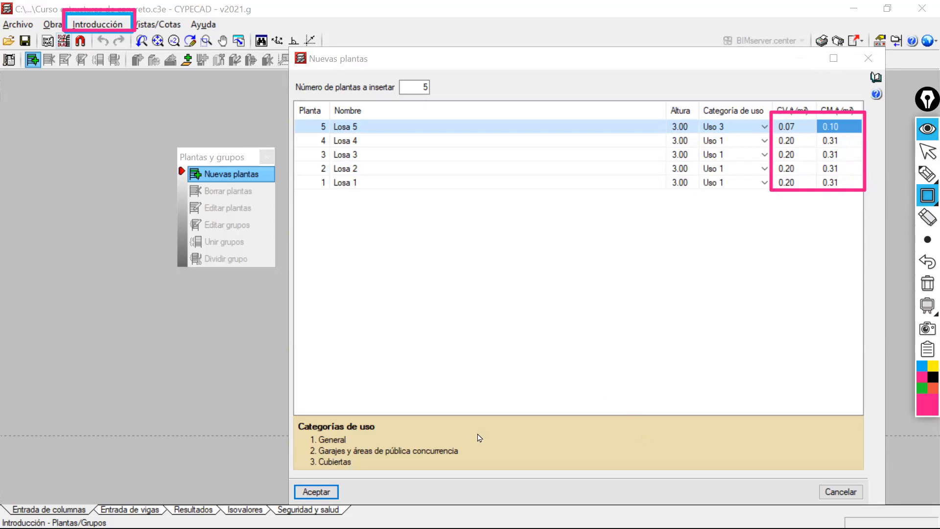
drag(586, 59, 570, 51)
Clear the screen annotations and accept the five new floors.
click(926, 285)
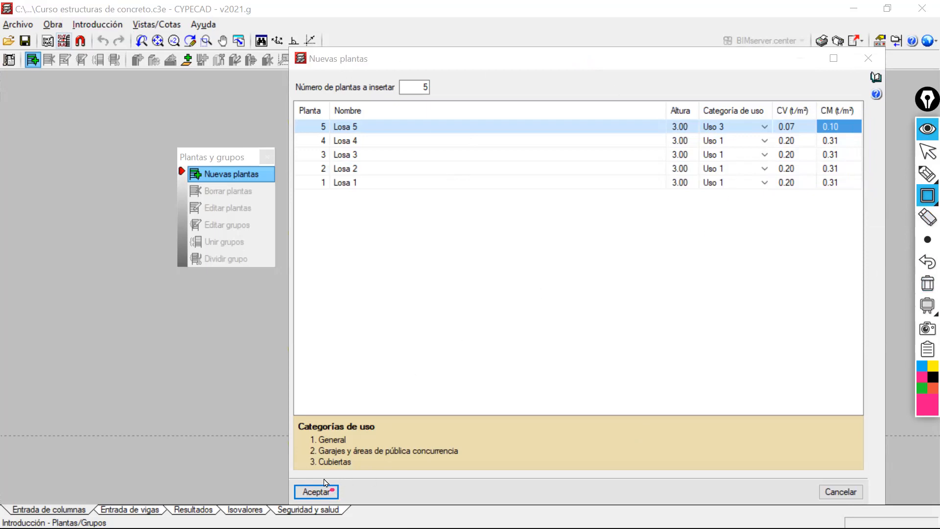
click(927, 151)
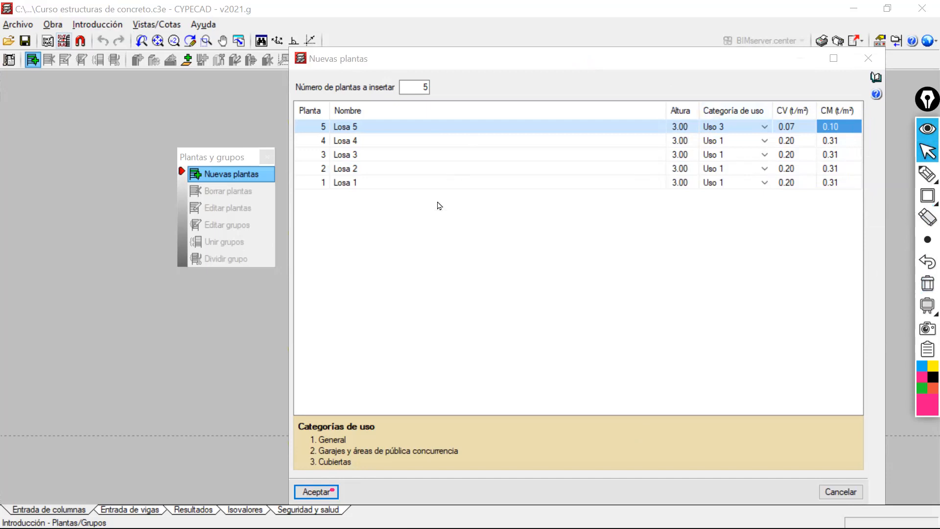
click(316, 491)
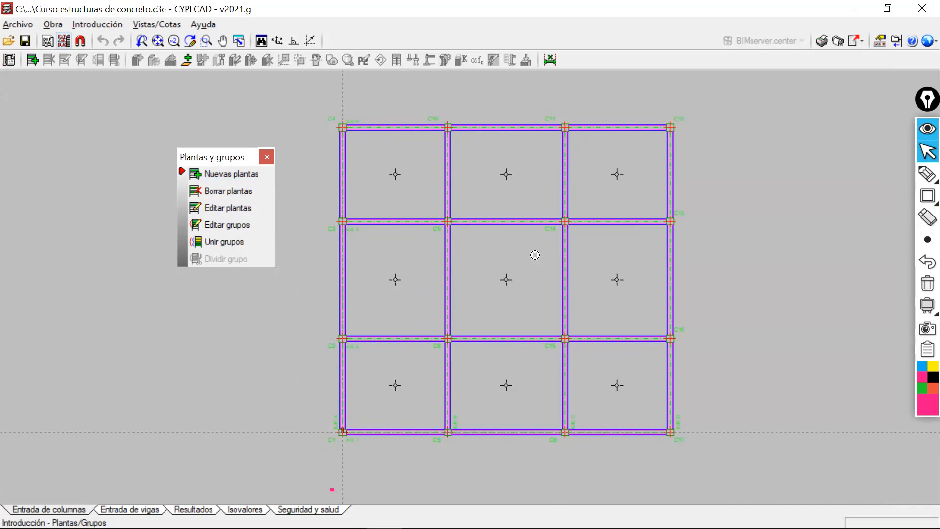
Frame the Entrada de vigas label with a magenta annotation rectangle.
click(882, 196)
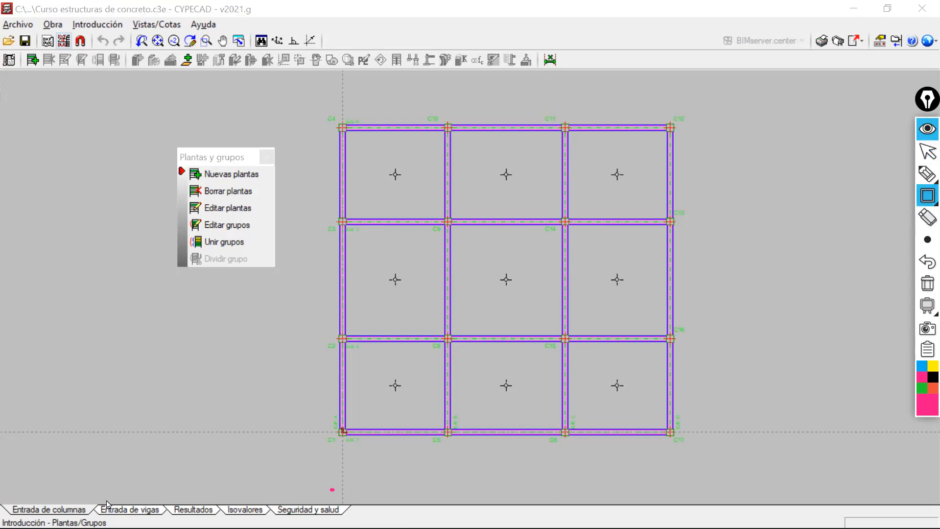
drag(92, 497, 172, 519)
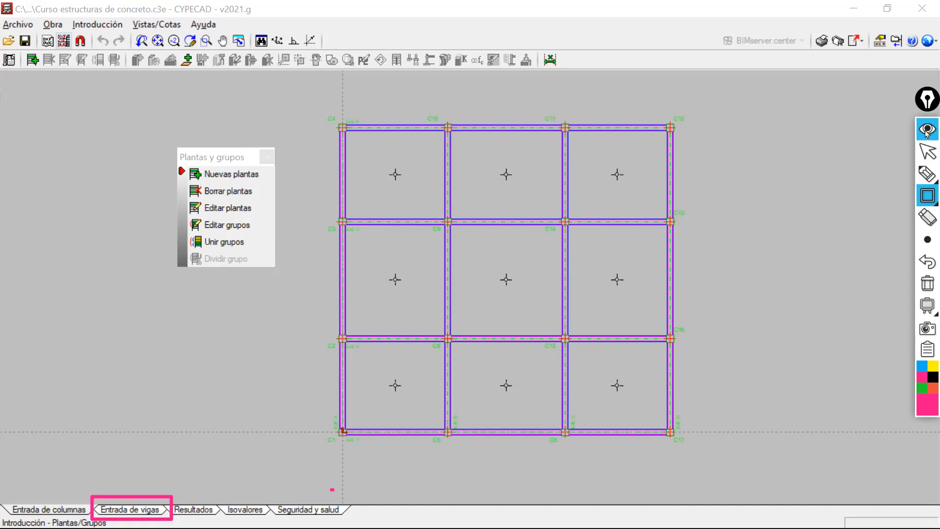
Mark Losa 5 for deletion in Borrar plantas and leave without deleting it.
click(928, 152)
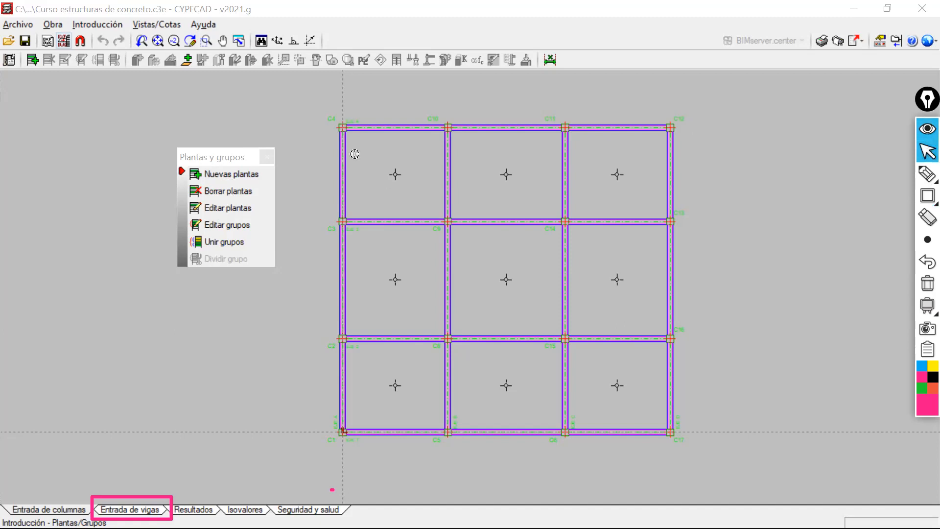
click(231, 192)
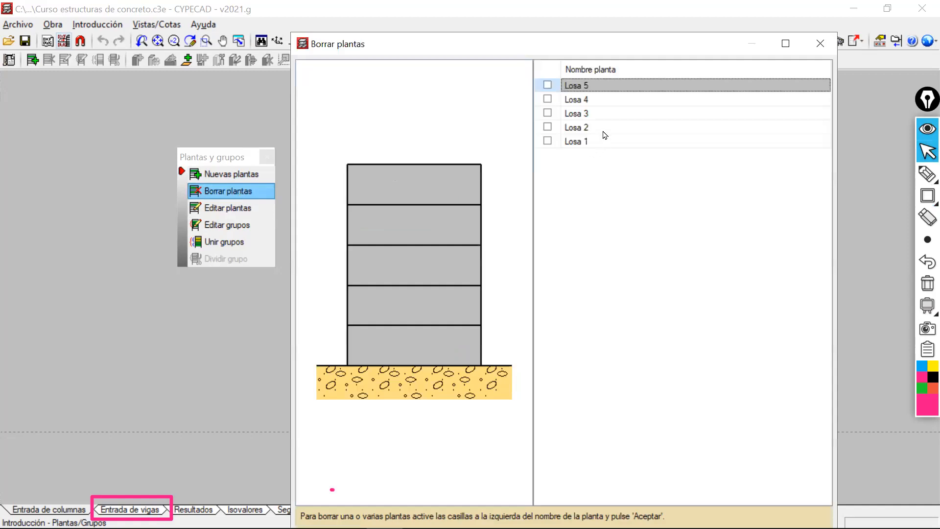
click(548, 85)
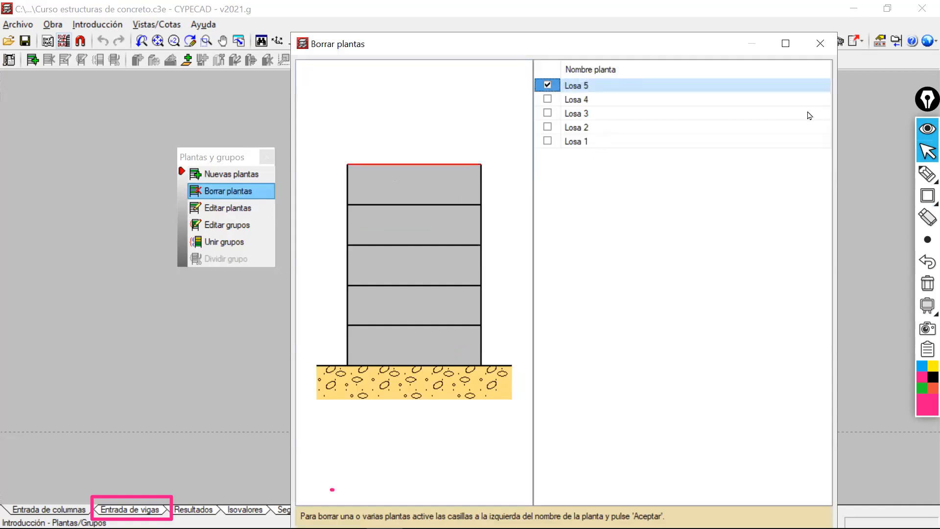
click(819, 45)
In Editar plantas, try the foundation plane level at 3.00 m and at -3.00 m.
click(215, 210)
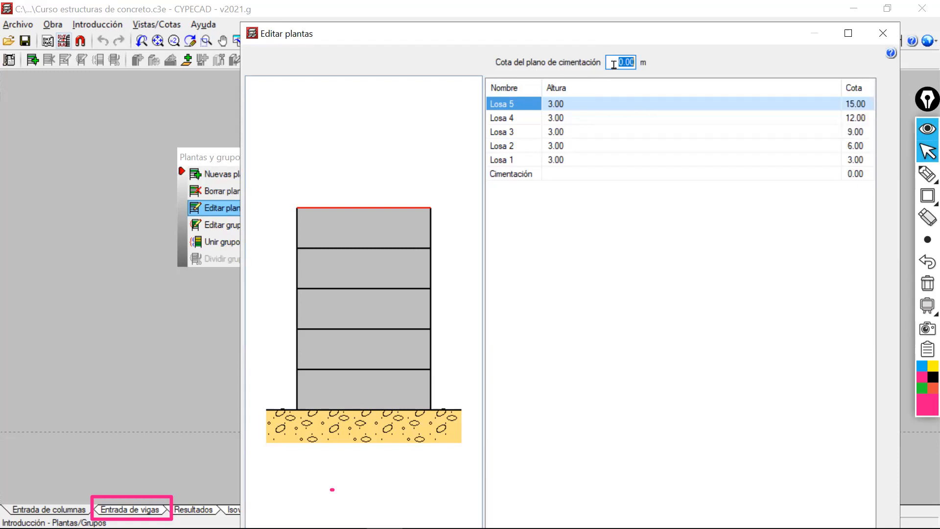
text(3)
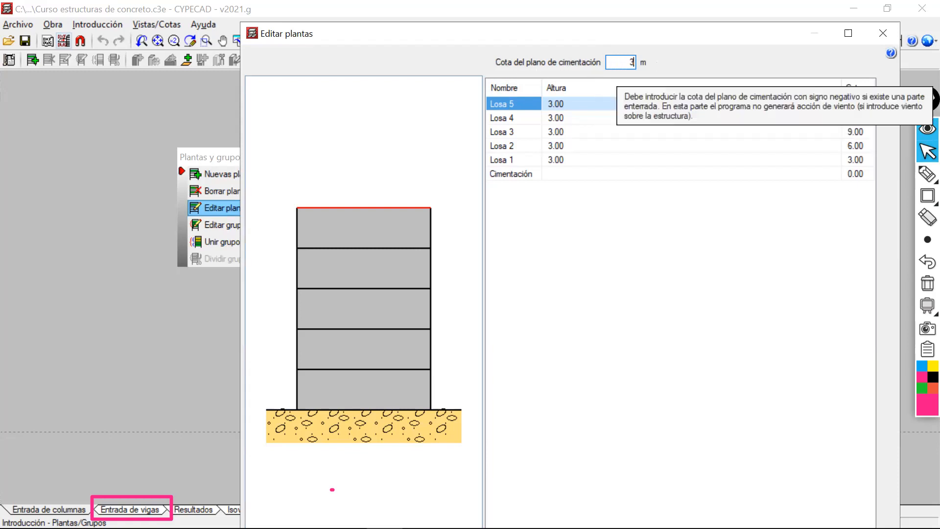
click(595, 157)
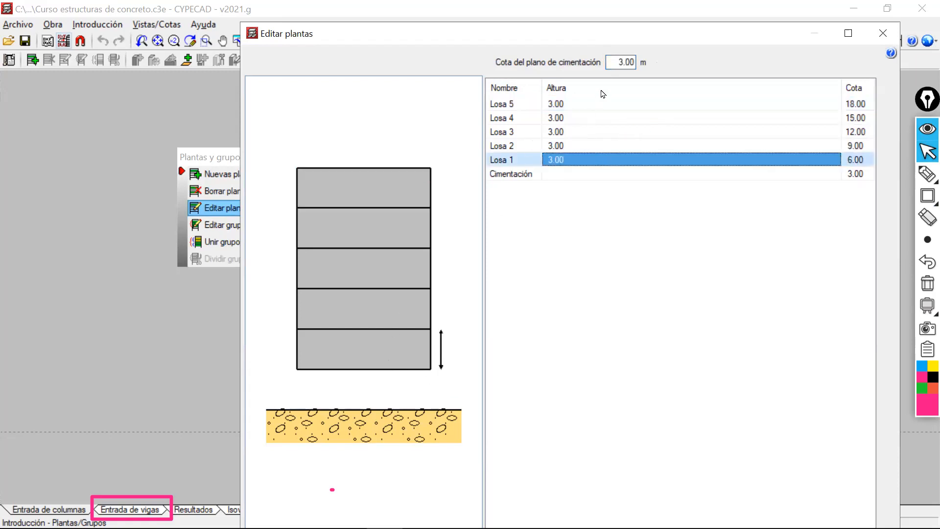
click(607, 62)
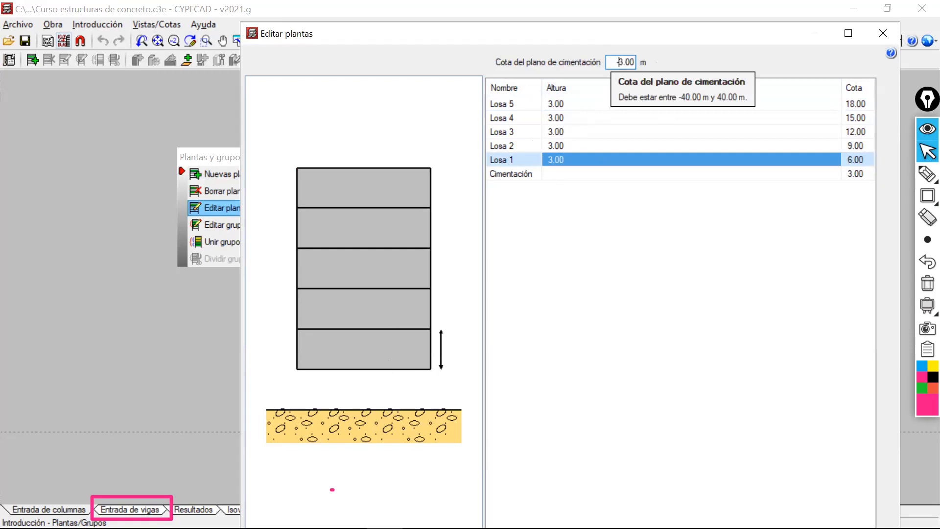
click(630, 150)
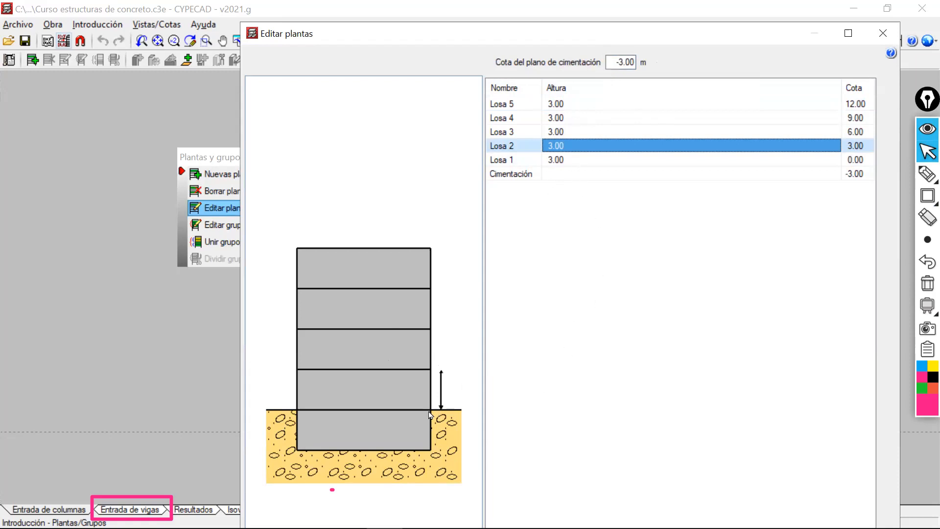
Set the foundation plane level back to 0.00 m.
drag(608, 62, 665, 66)
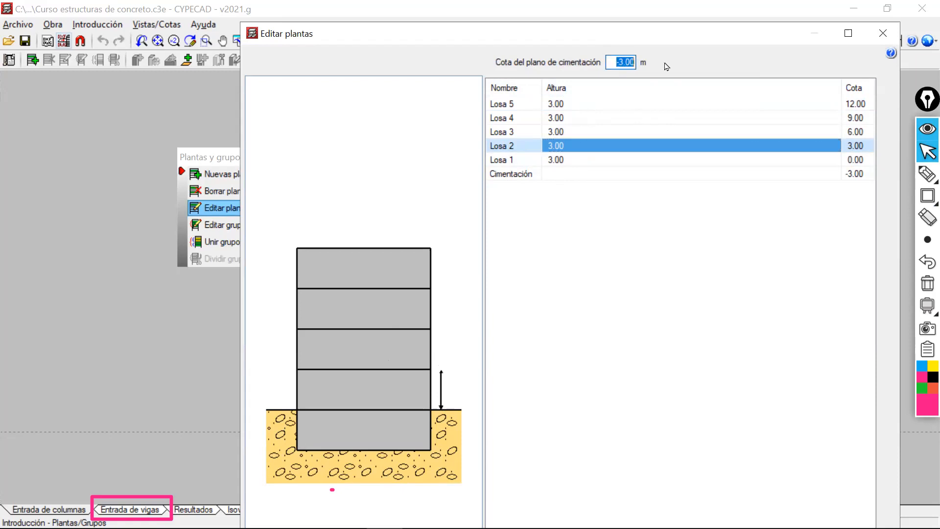
text(0)
click(620, 159)
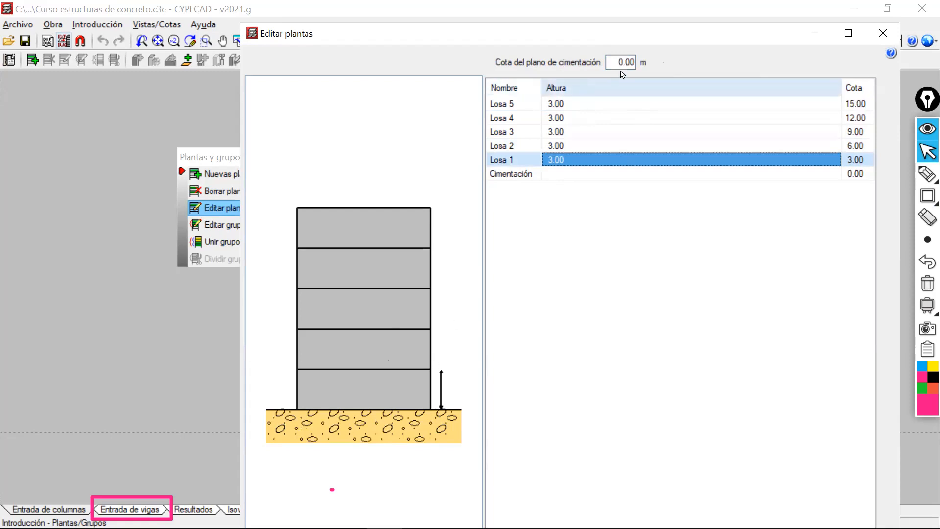
drag(615, 61, 636, 62)
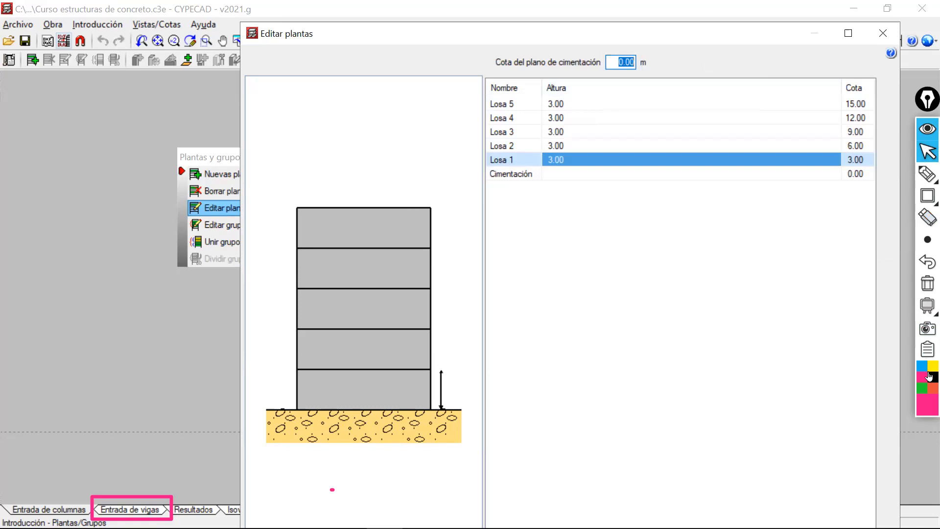
Frame the foundation plane level value with a dark blue annotation rectangle.
click(926, 406)
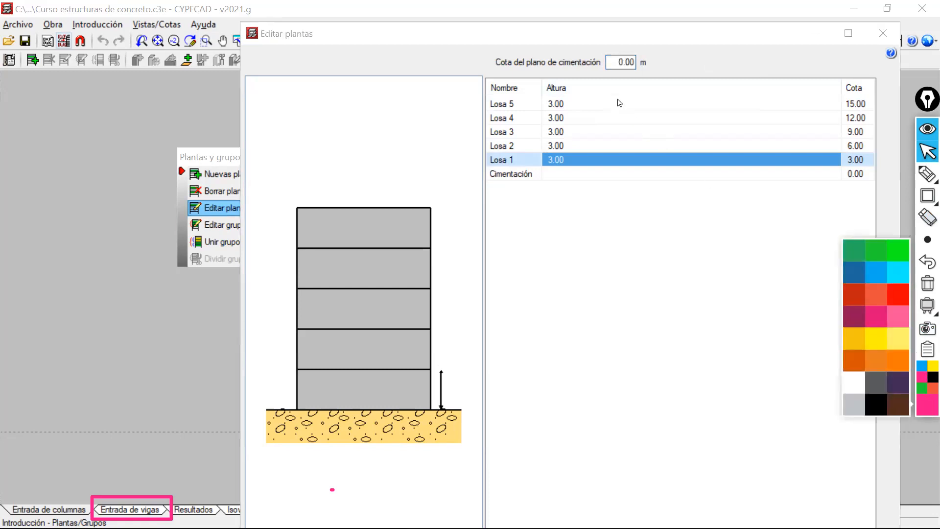
click(853, 278)
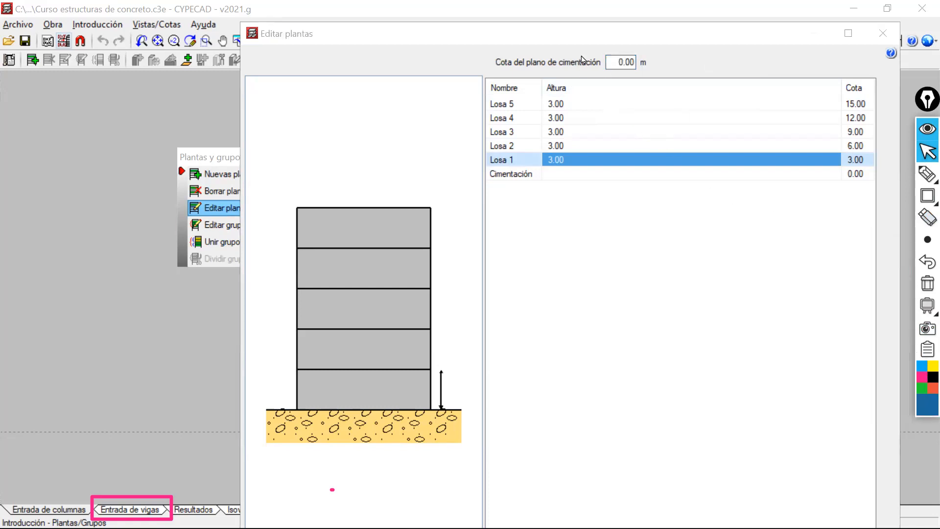
click(927, 174)
drag(581, 33, 632, 59)
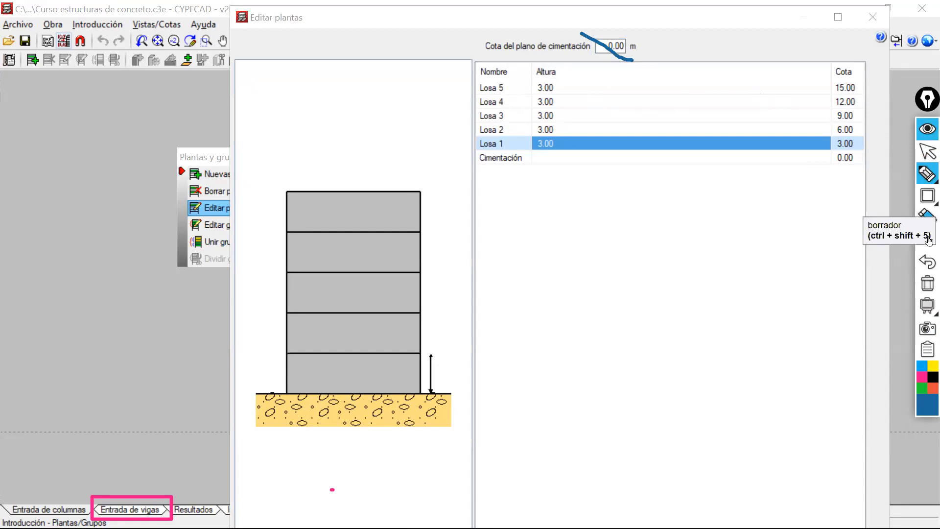
click(926, 262)
click(927, 195)
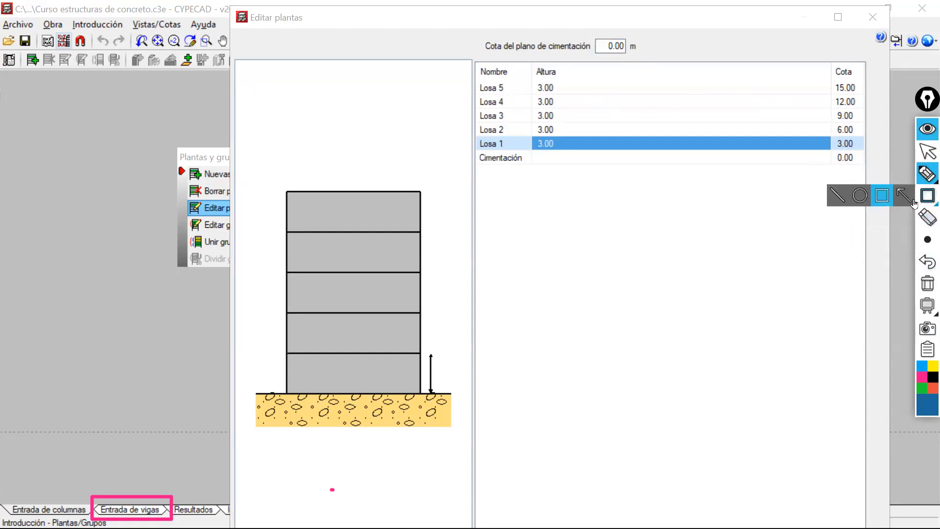
drag(581, 24, 654, 64)
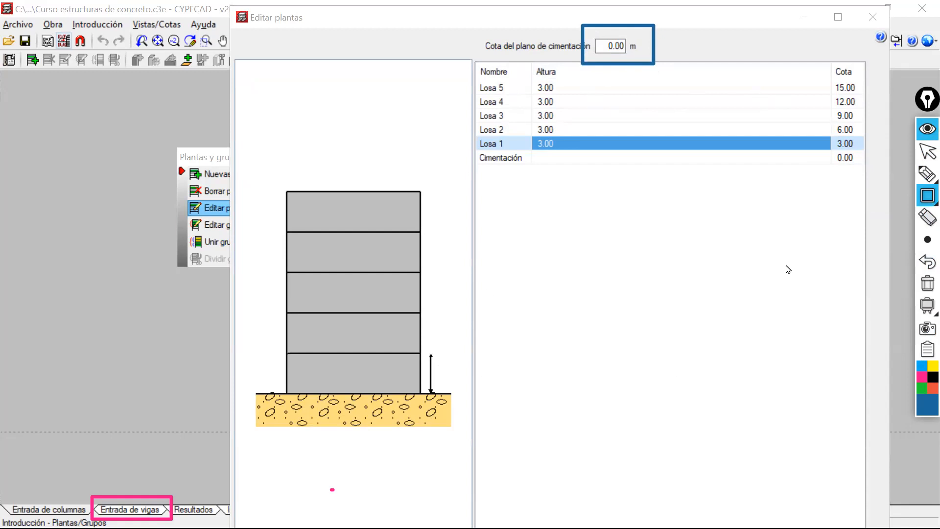
Clear all screen annotations, including any stray rectangles, and return to the normal pointer.
click(927, 284)
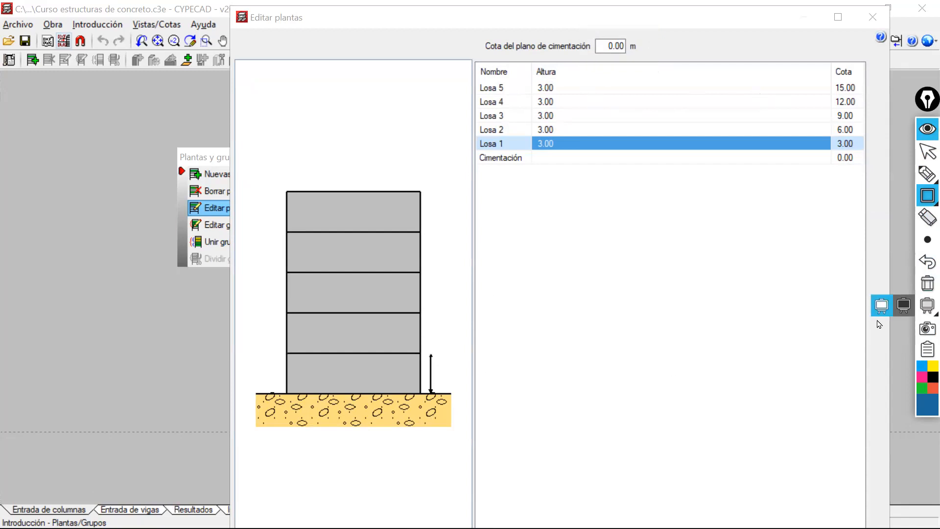
drag(563, 18, 528, 8)
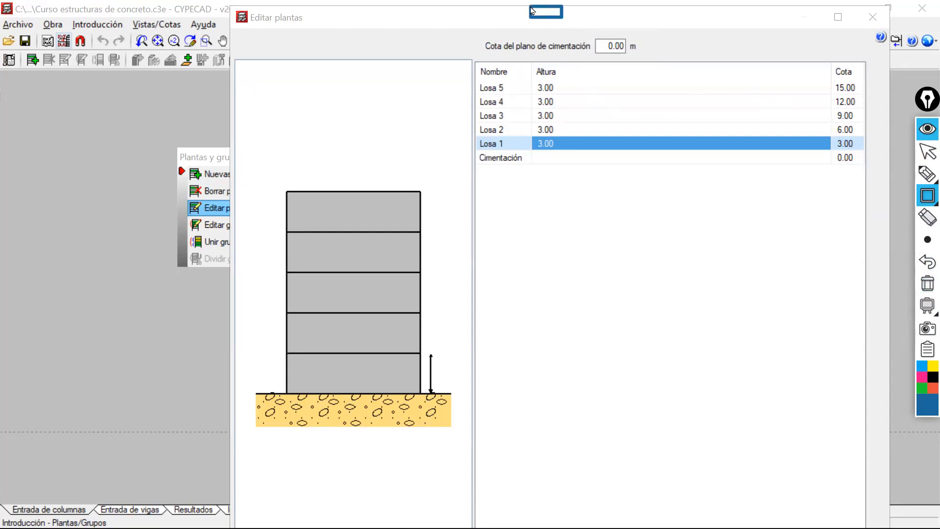
click(926, 196)
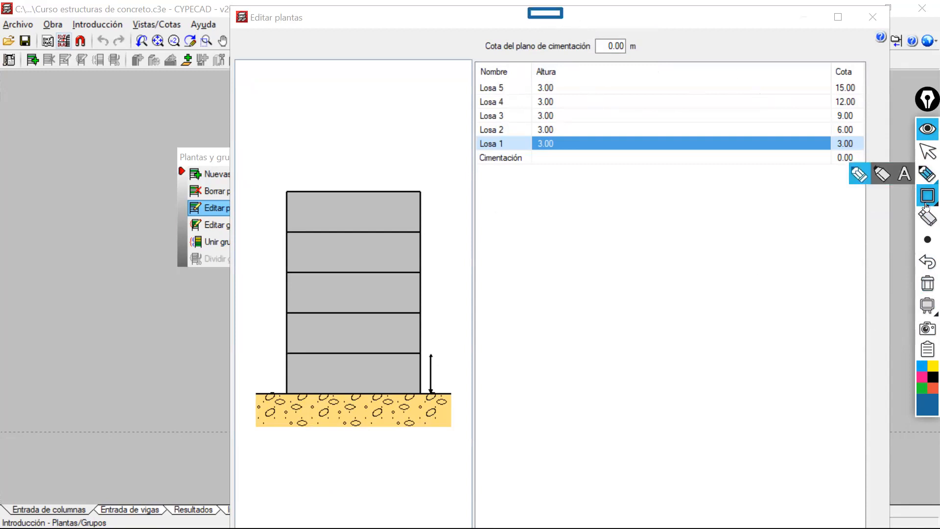
click(923, 283)
drag(650, 17, 539, 48)
click(924, 171)
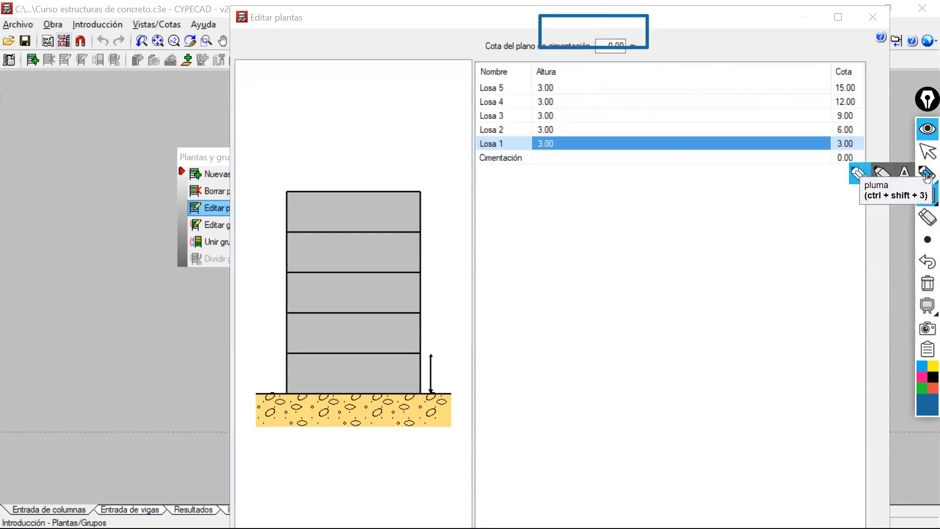
click(927, 283)
click(927, 166)
click(927, 151)
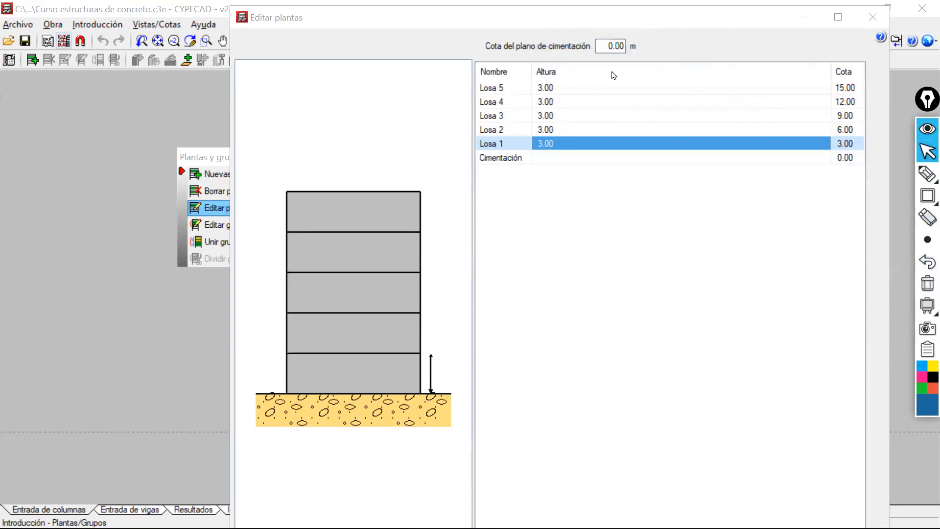
Bring the whole Editar plantas dialog into view and accept the floor heights and levels.
click(652, 26)
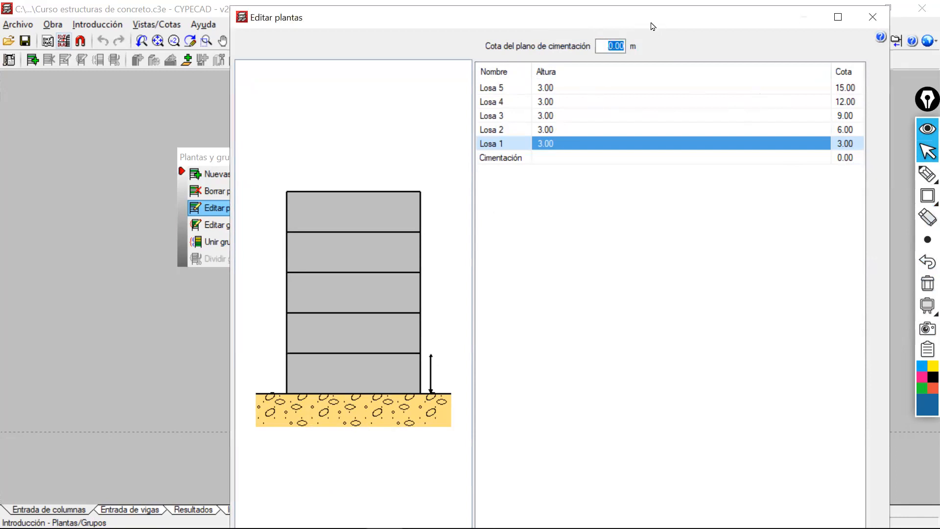
key(Escape)
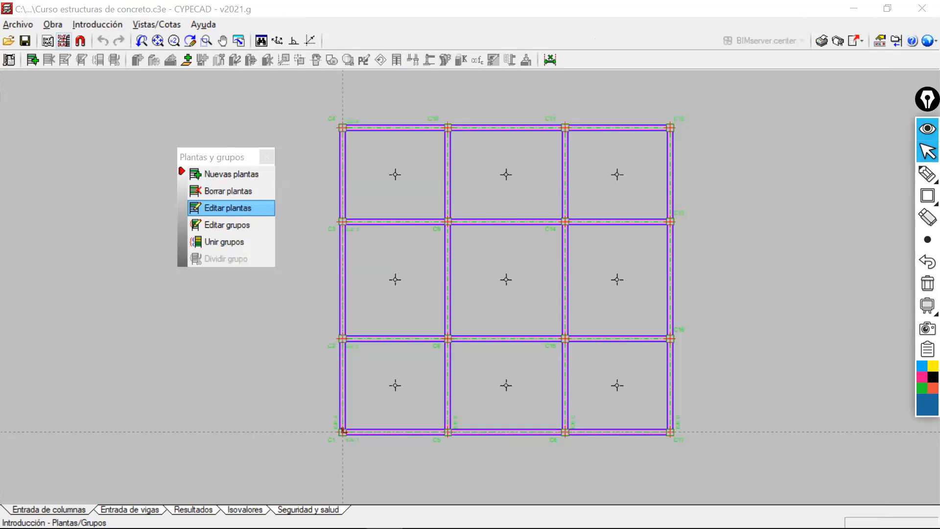
drag(653, 26, 630, 87)
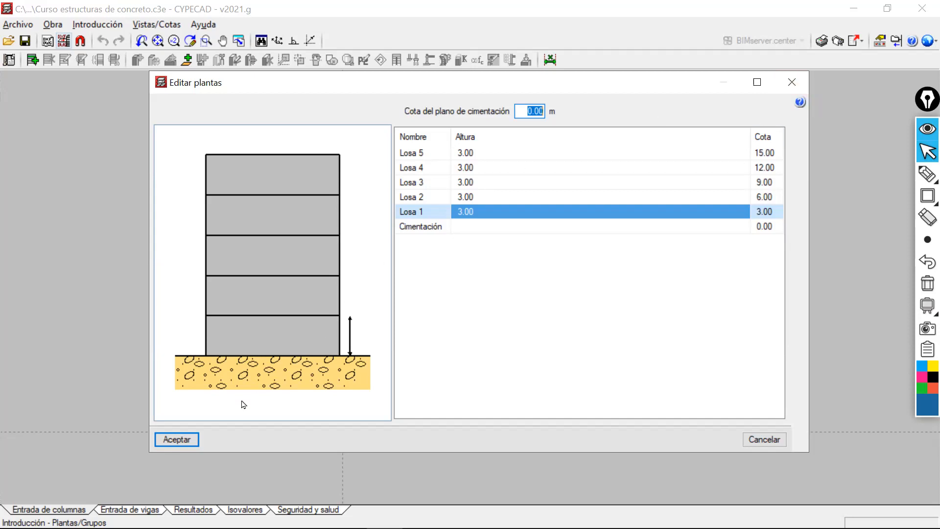
click(176, 439)
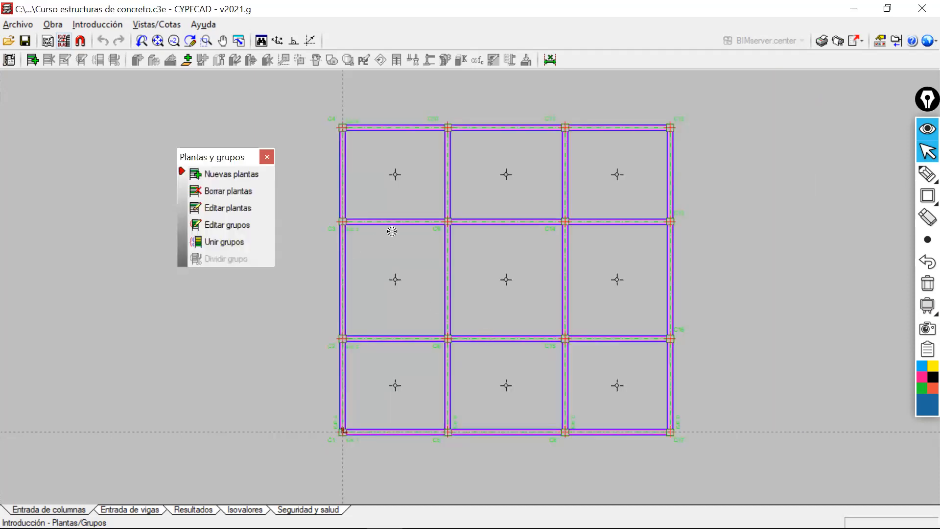
click(241, 211)
click(791, 82)
Review the use categories and CV and CM loads of the floors in Editar grupos and close it without changes.
click(242, 227)
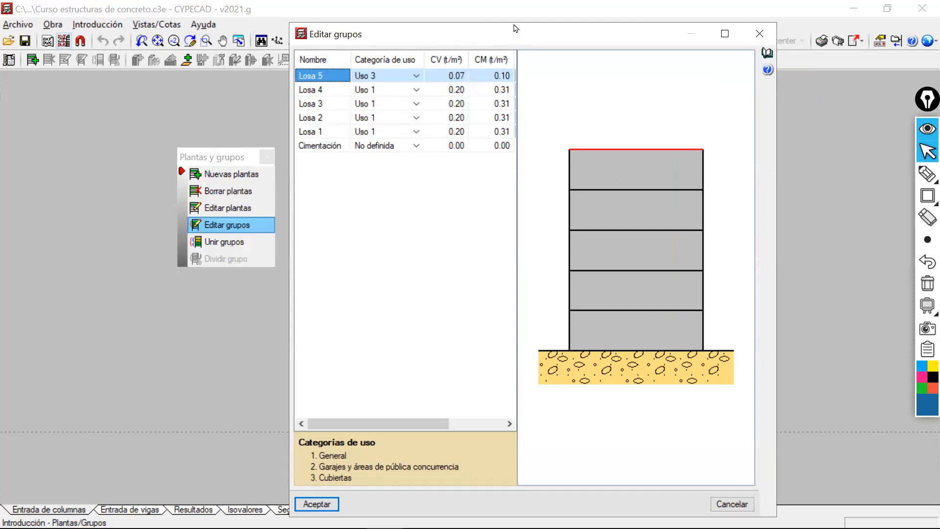
drag(517, 31, 523, 19)
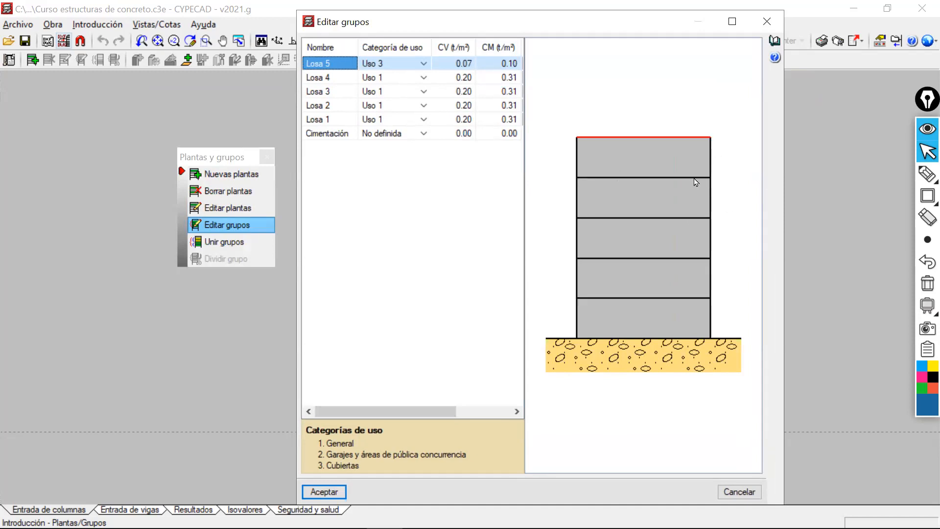
click(334, 81)
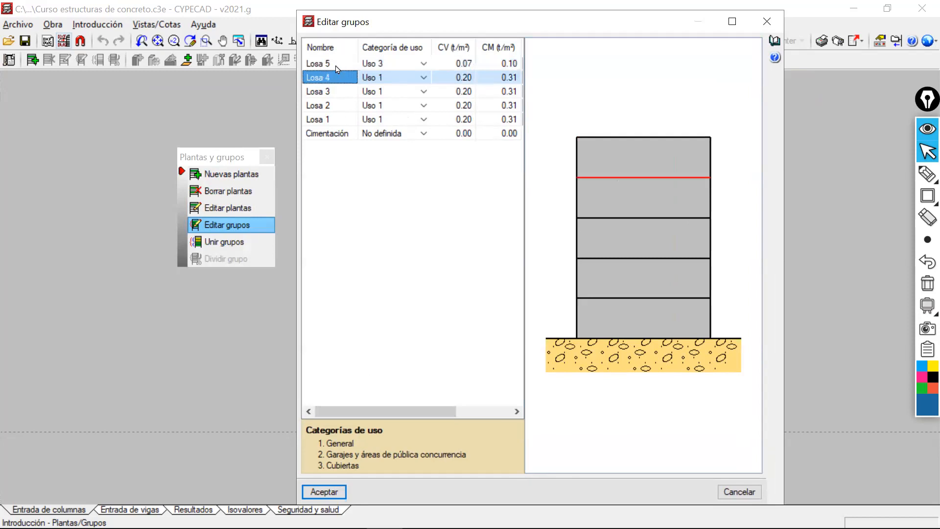
click(338, 69)
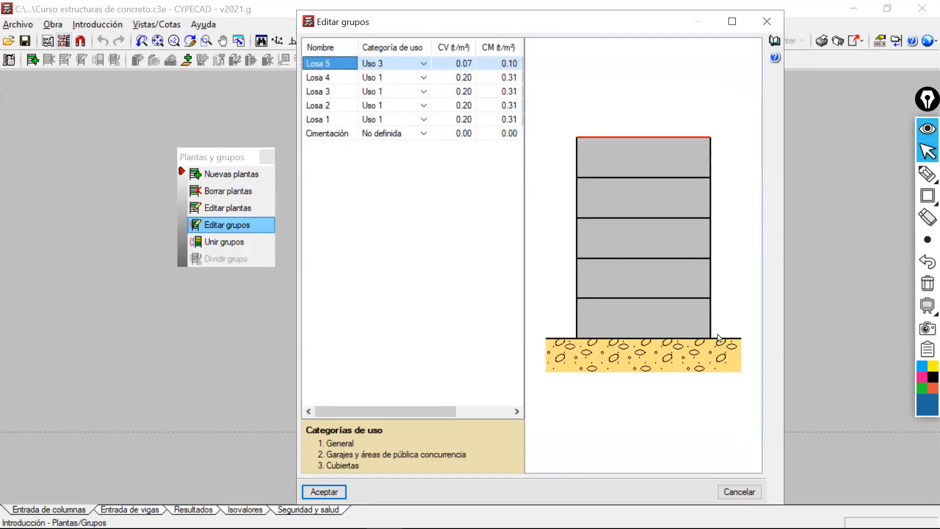
click(766, 22)
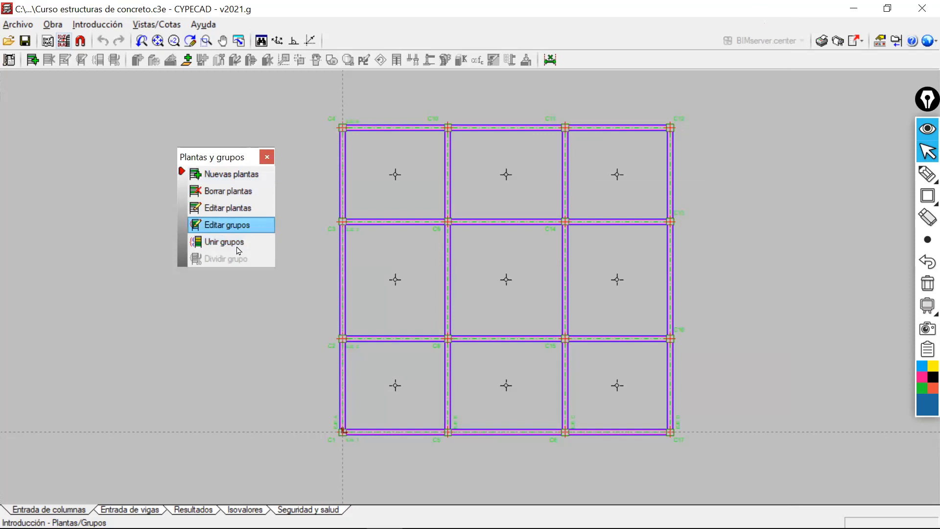
Open the Columnas, muros de cortante y desplantes tools and position their palette clear of the floor plan.
drag(216, 156, 102, 120)
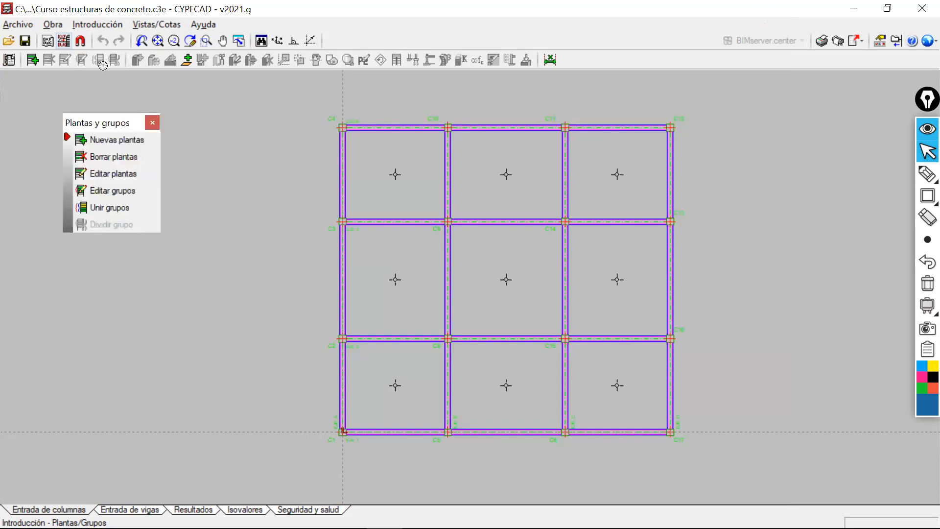
click(100, 27)
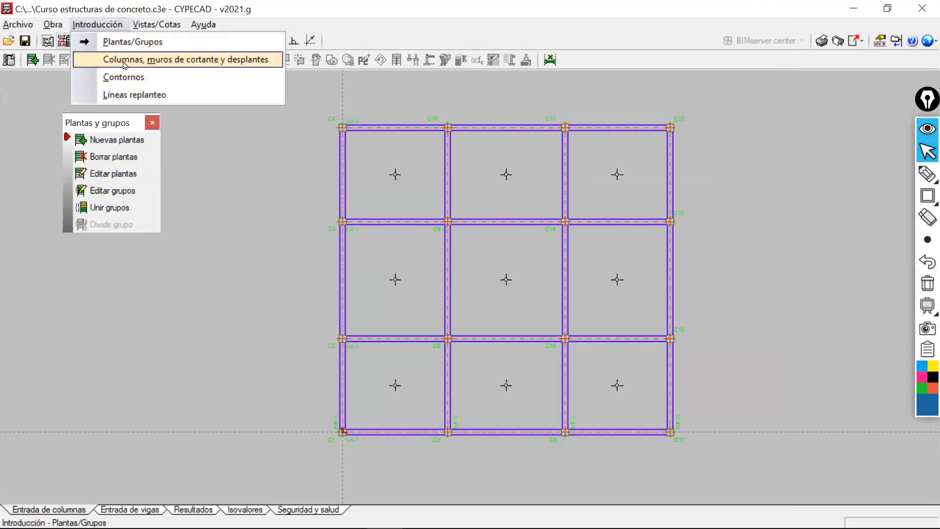
click(124, 59)
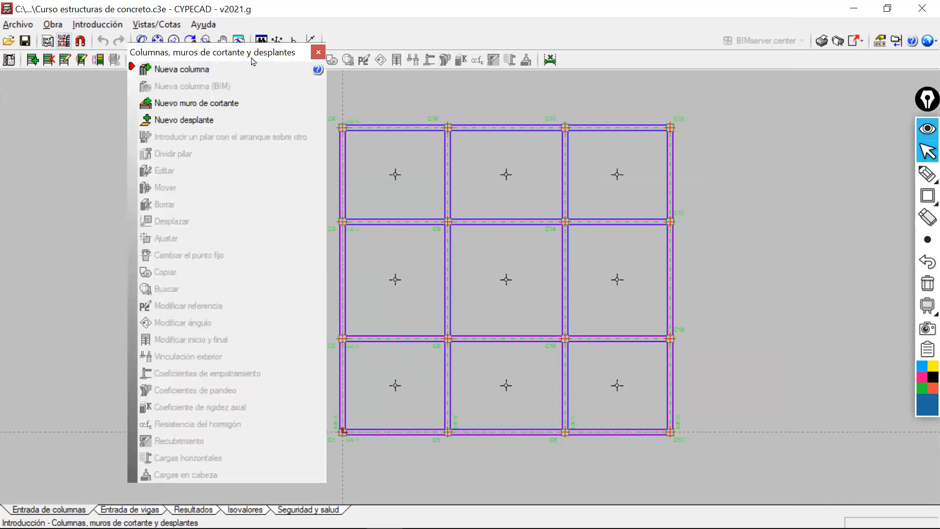
drag(253, 61, 213, 54)
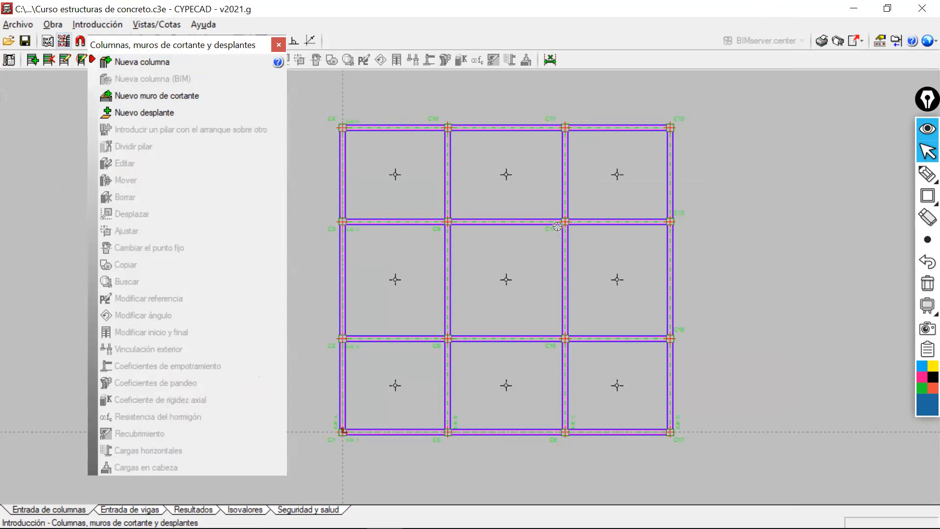
Inspect column C1 and the adjoining beams at the crossing of EJE A and EJE 1 up close.
middle_drag(345, 403, 381, 318)
scroll(381, 318, up, 10)
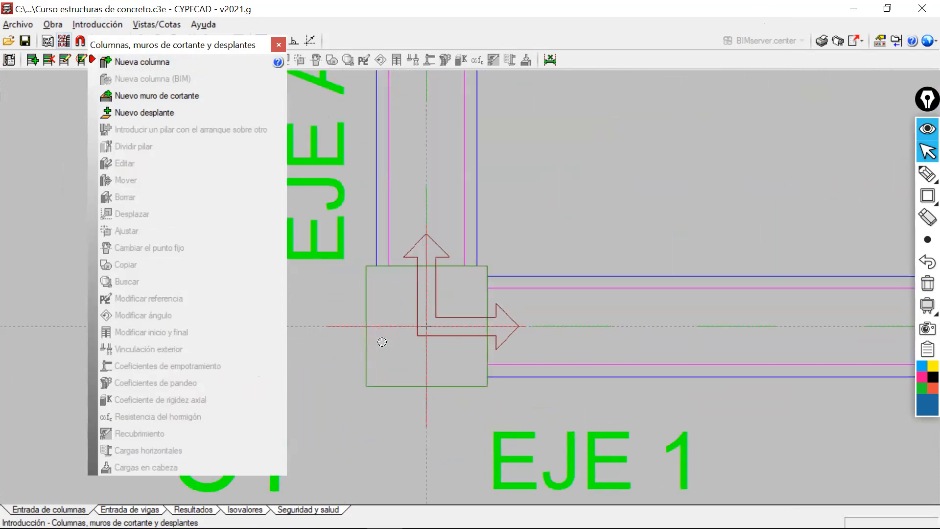
scroll(395, 345, down, 2)
scroll(414, 291, down, 1)
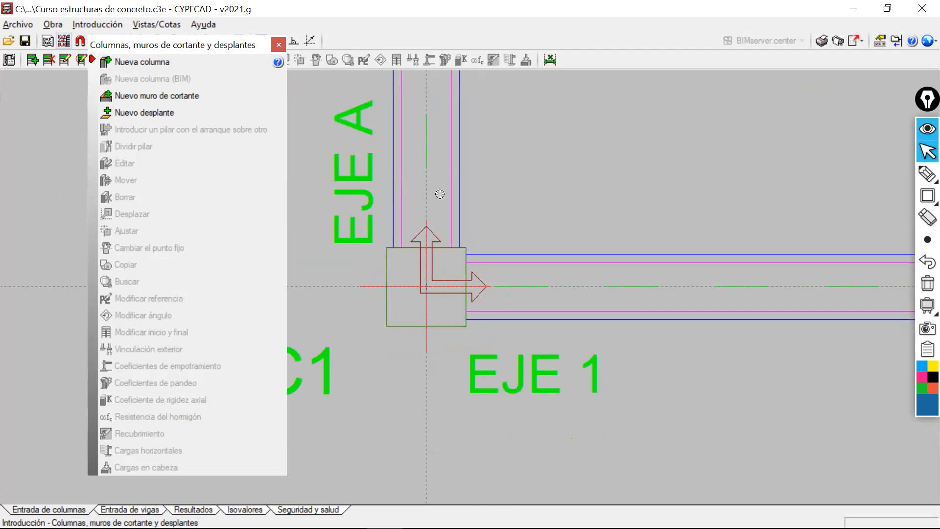
scroll(410, 220, down, 3)
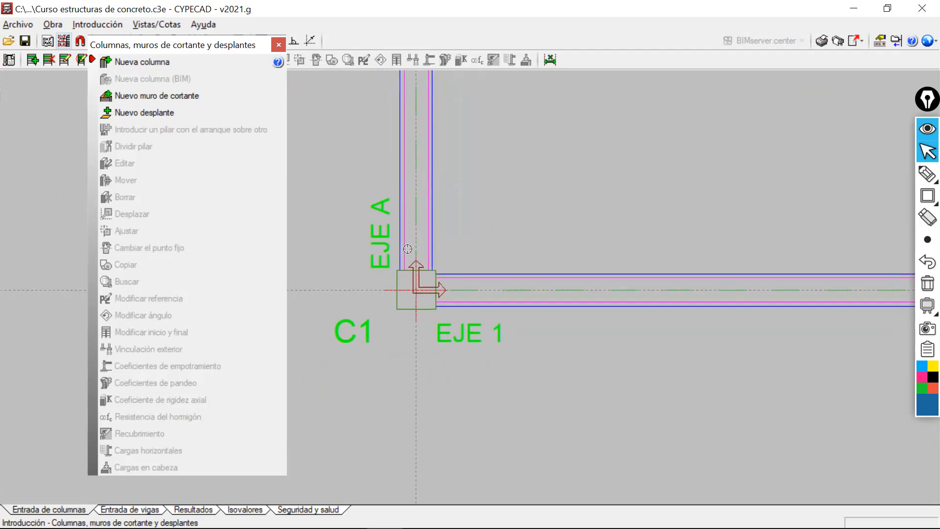
mouse_move(924, 197)
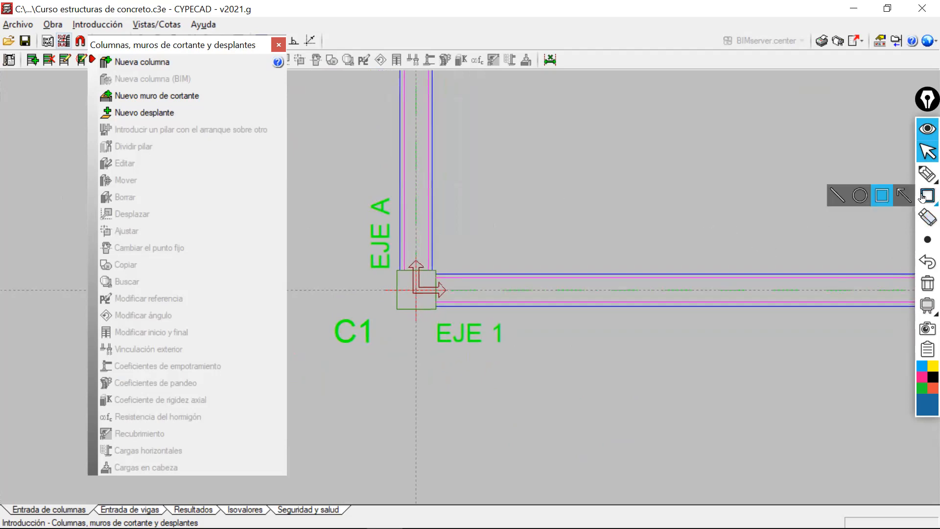
click(839, 196)
drag(407, 87, 379, 215)
mouse_move(925, 177)
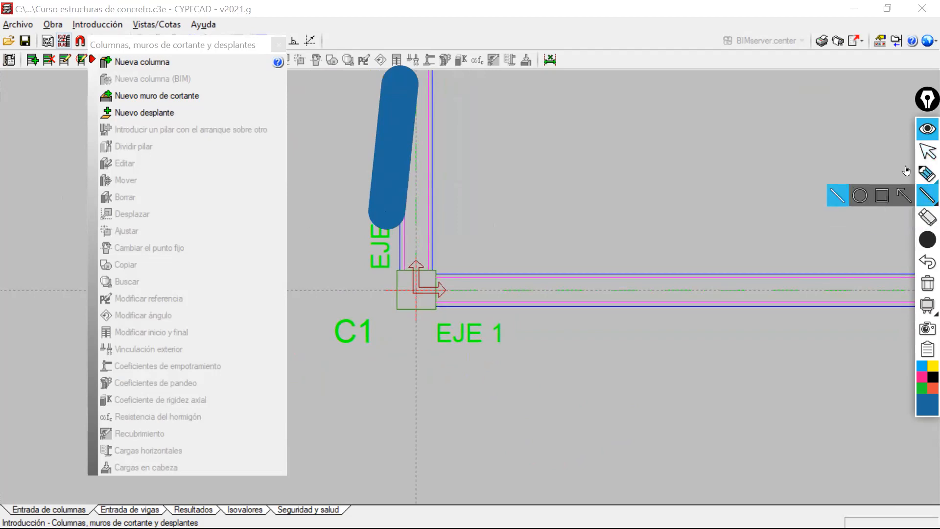
click(927, 283)
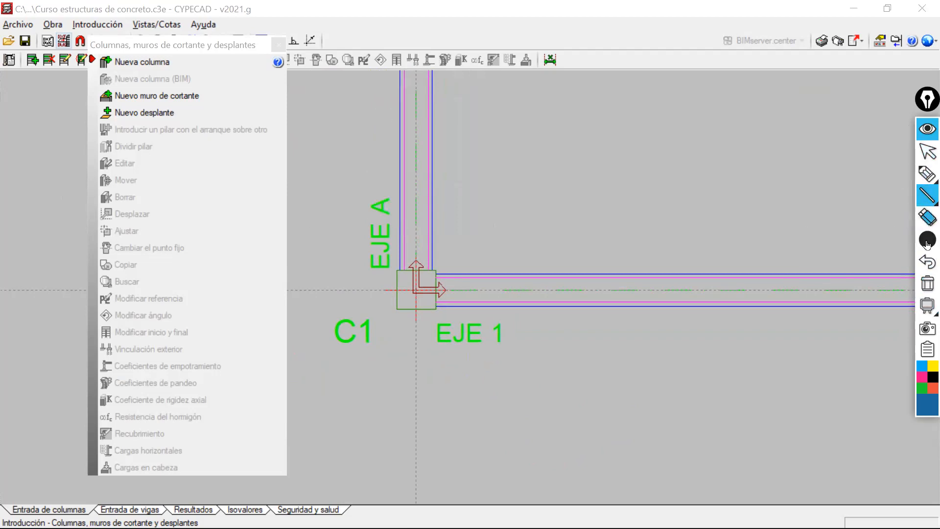
Mark the outer beam faces crossing at column C1 with blue annotation lines and draw a blue square in the open area beside it.
mouse_move(922, 197)
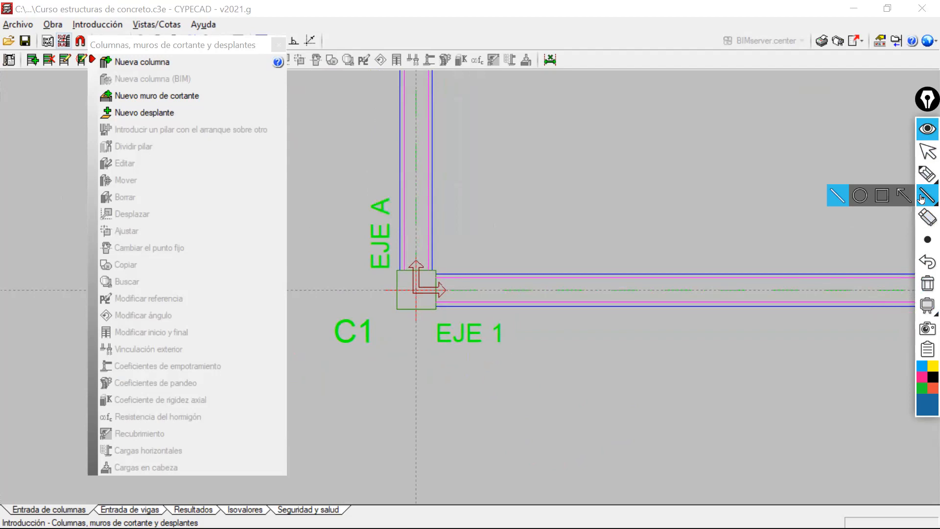
mouse_move(399, 94)
mouse_down()
mouse_move(374, 362)
mouse_move(402, 443)
mouse_up()
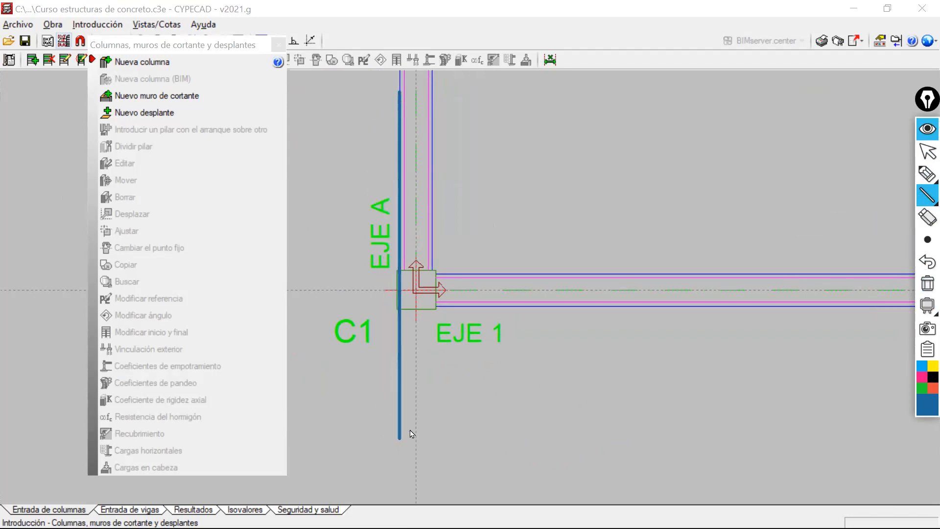
drag(712, 305, 421, 284)
drag(354, 296, 283, 311)
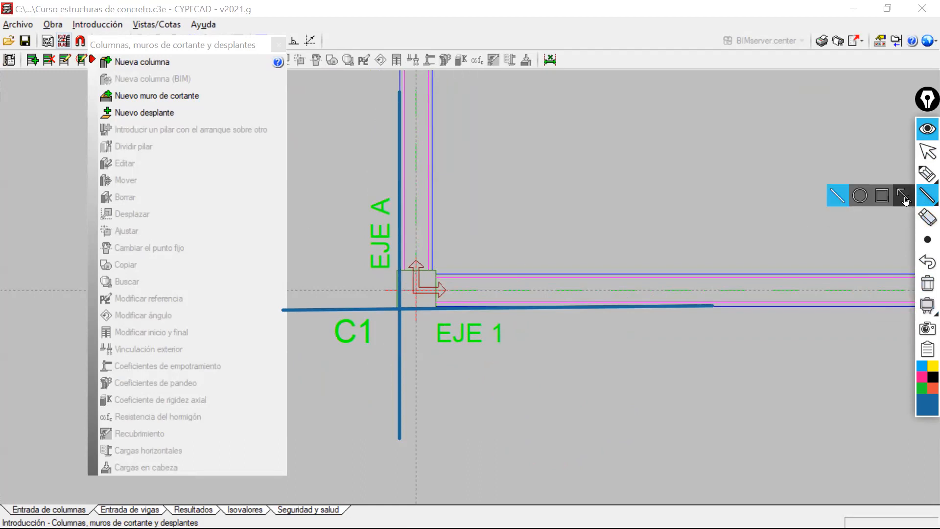
click(881, 195)
drag(550, 130, 650, 233)
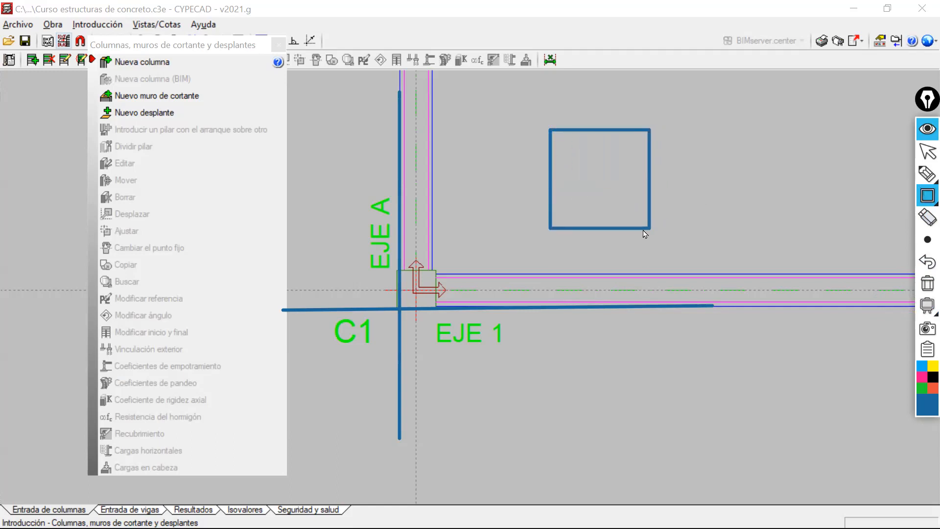
Set the annotation colour to green and draw one horizontal and one vertical line from the square's lower-left corner.
click(921, 388)
click(927, 195)
click(837, 196)
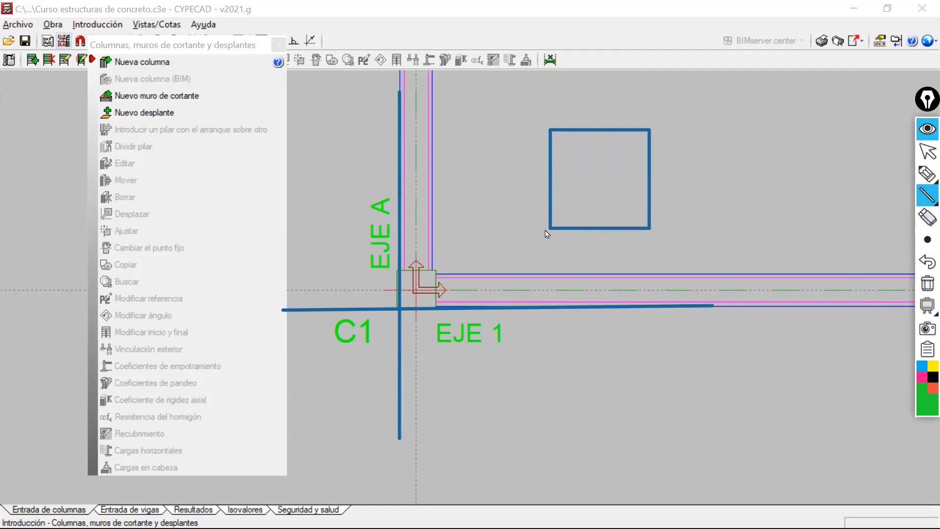
mouse_move(548, 226)
mouse_down()
mouse_move(853, 248)
mouse_move(874, 235)
mouse_move(869, 227)
mouse_up()
drag(549, 226, 549, 78)
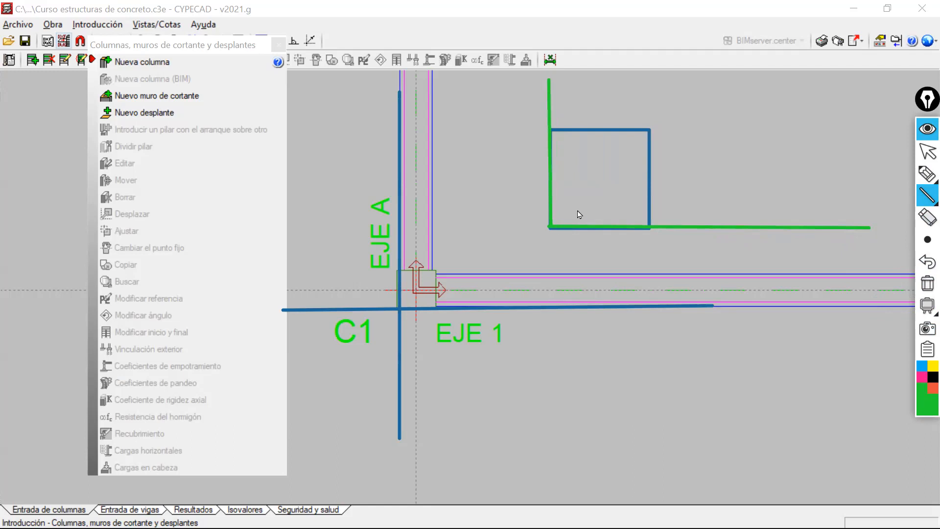
Sketch freehand green arrows pointing right and upward beside the square and mark its lower-left corner.
drag(691, 181, 717, 182)
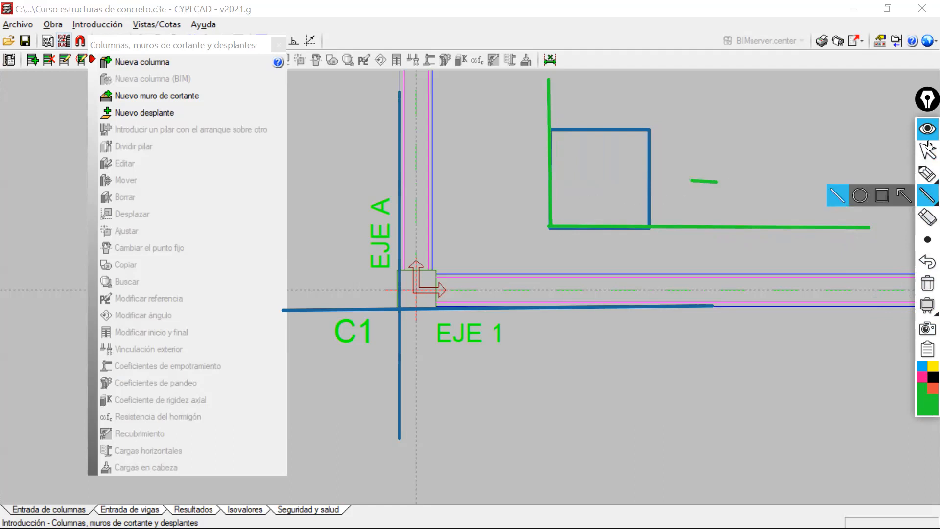
click(927, 262)
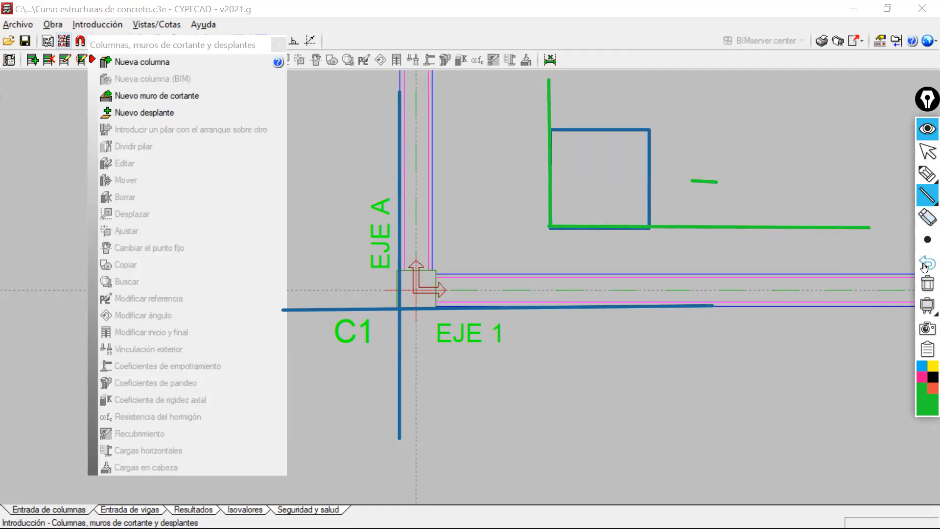
click(926, 173)
mouse_move(684, 170)
mouse_down()
mouse_move(727, 170)
mouse_move(713, 180)
mouse_up()
mouse_move(610, 88)
mouse_down()
mouse_move(611, 110)
mouse_move(601, 94)
mouse_move(622, 95)
mouse_up()
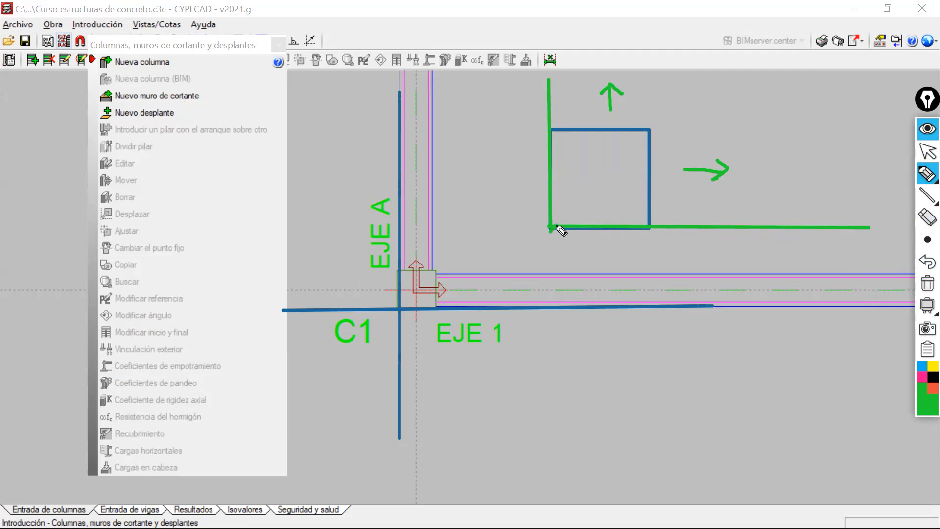
drag(546, 222, 555, 233)
Draw a green line down from the centre of column C1 and sketch a circle with four outward arrows below the EJE 1 beam.
click(927, 196)
drag(416, 281, 414, 375)
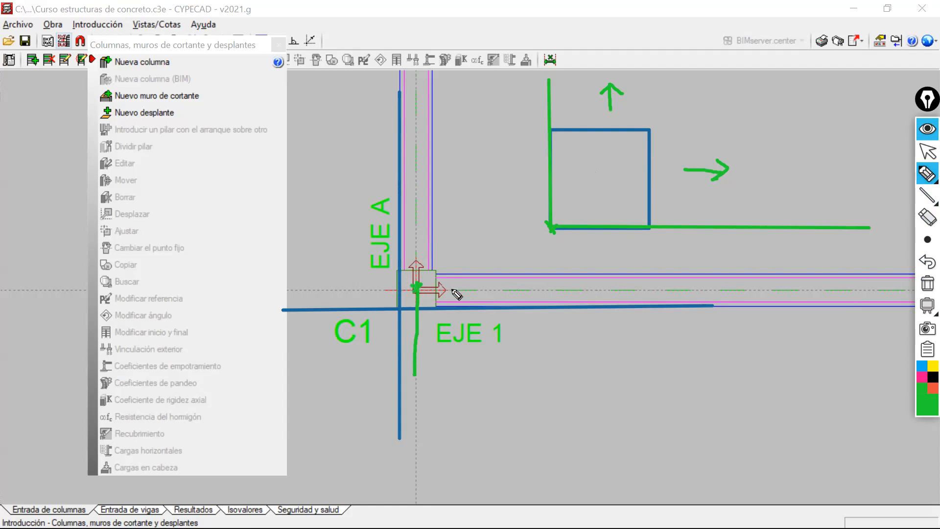
mouse_move(621, 332)
mouse_down()
mouse_move(602, 342)
mouse_move(640, 434)
mouse_move(606, 344)
mouse_move(626, 343)
mouse_move(664, 378)
mouse_move(655, 388)
mouse_move(592, 381)
mouse_move(630, 420)
mouse_move(636, 413)
mouse_up()
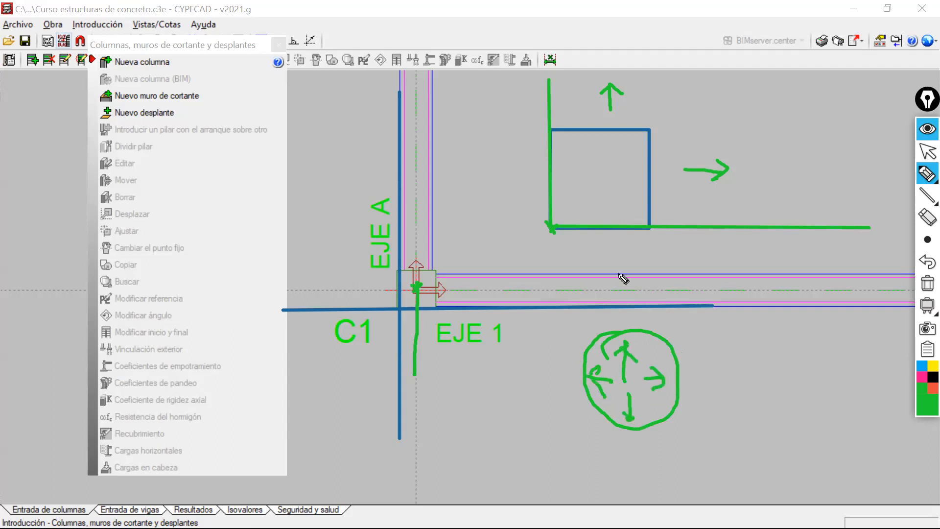
mouse_move(544, 233)
mouse_down()
mouse_move(554, 226)
mouse_move(557, 235)
mouse_up()
Clear all annotations and start a new column, moving the Nueva columna dialog higher over the plan.
click(928, 284)
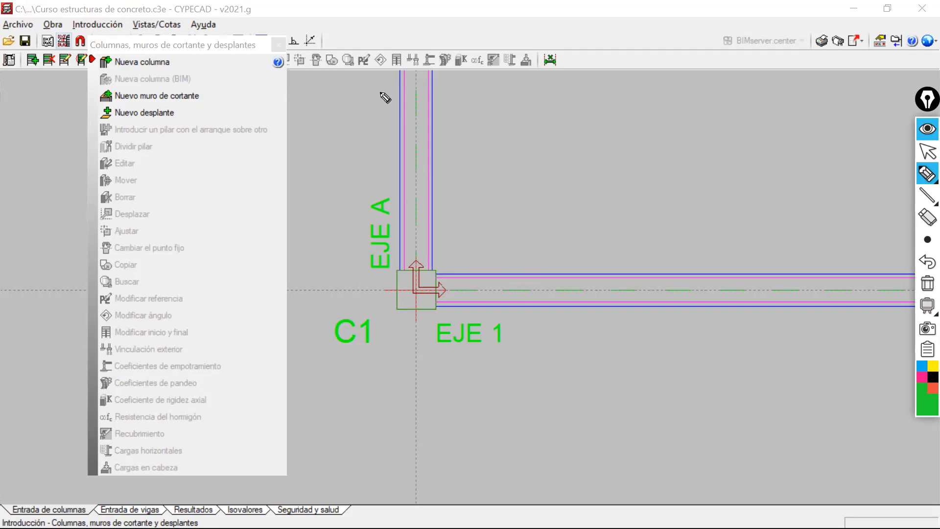
click(926, 151)
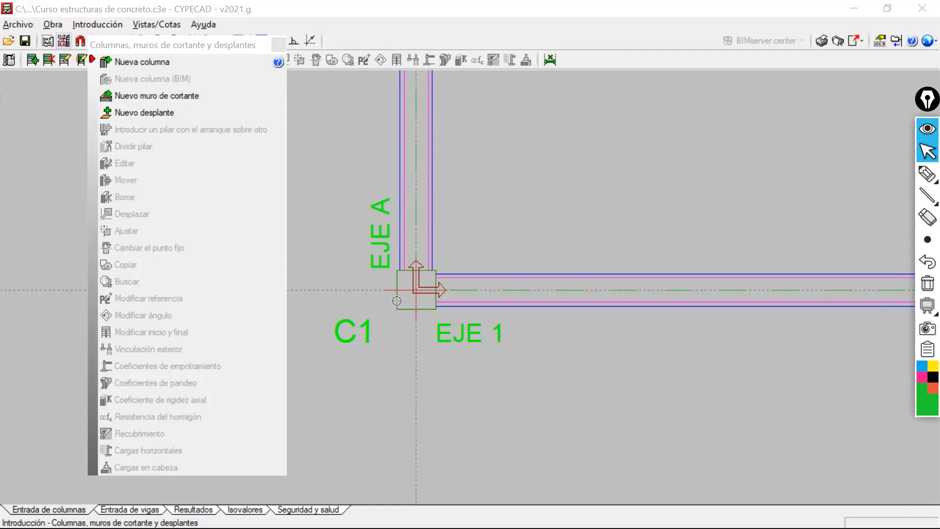
click(138, 67)
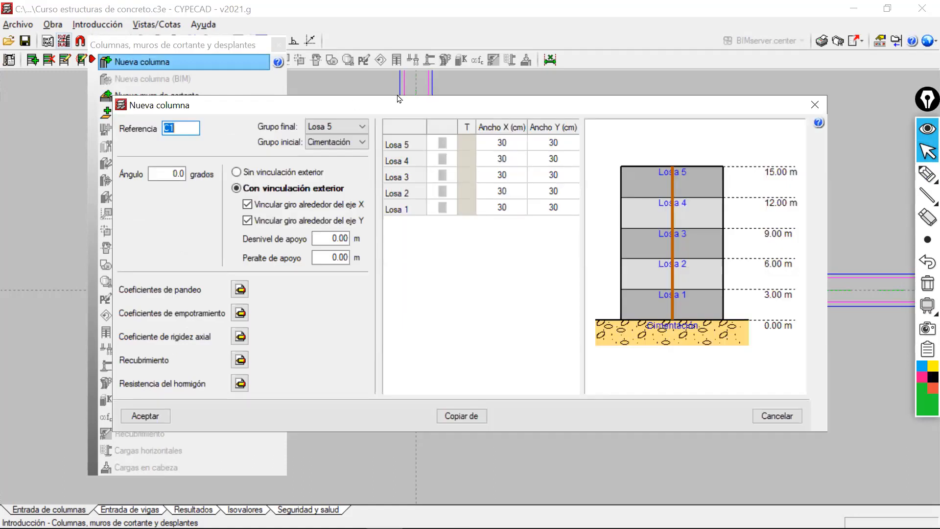
drag(399, 99, 414, 61)
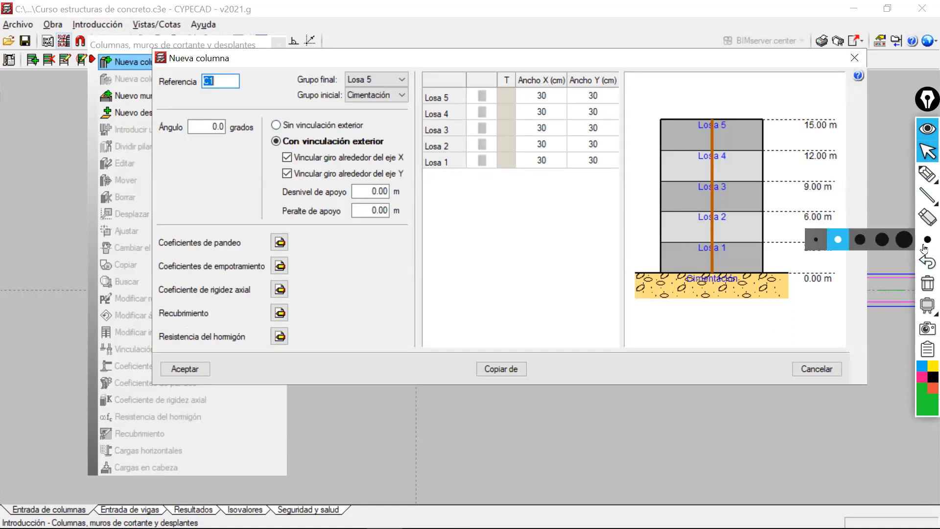
Outline the section-type cells of Losa 1 to Losa 5 with a green rectangle and return to the normal pointer.
mouse_move(925, 197)
click(882, 196)
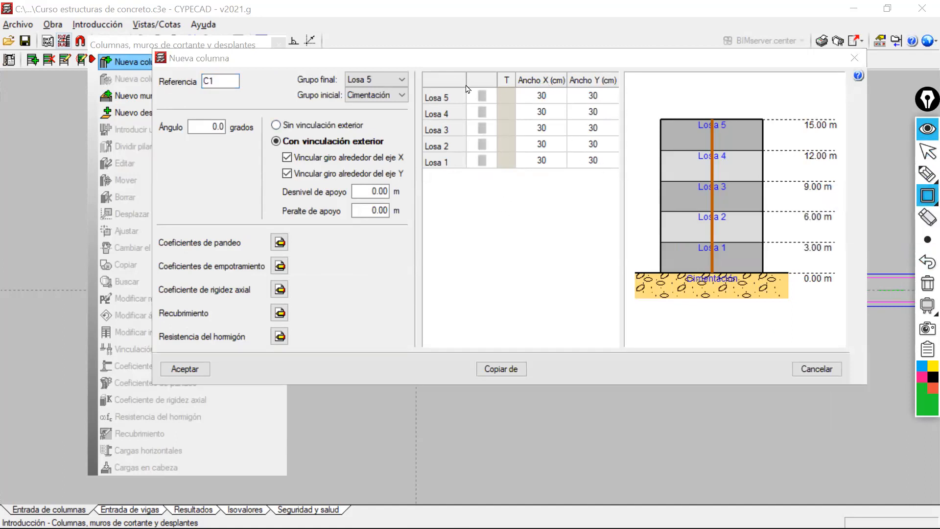
drag(464, 84, 496, 171)
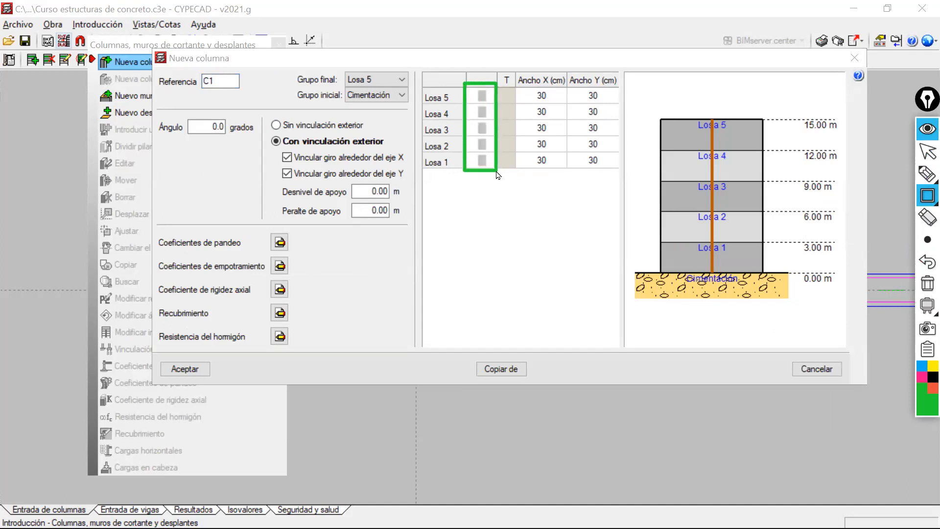
click(927, 152)
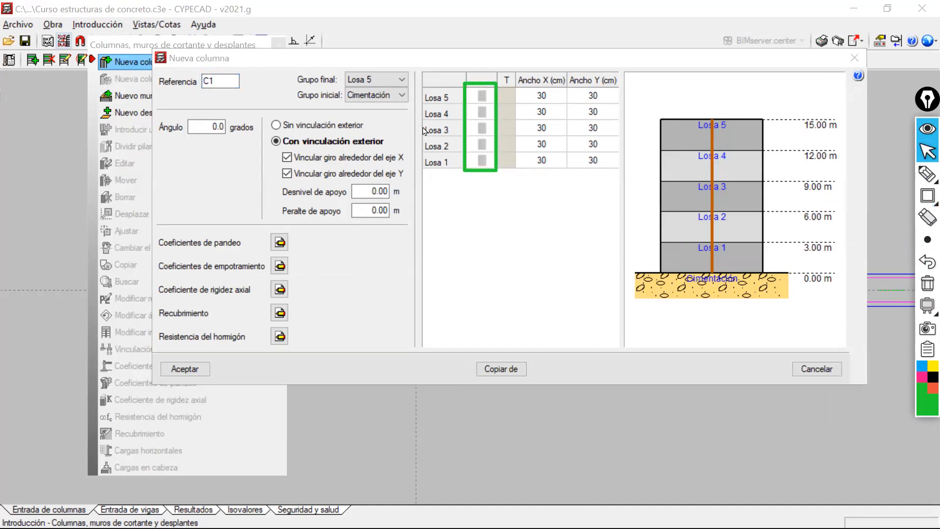
Open the section type settings for Losa 1, clear the green rectangle and reposition the Tipo de sección dialog.
click(482, 163)
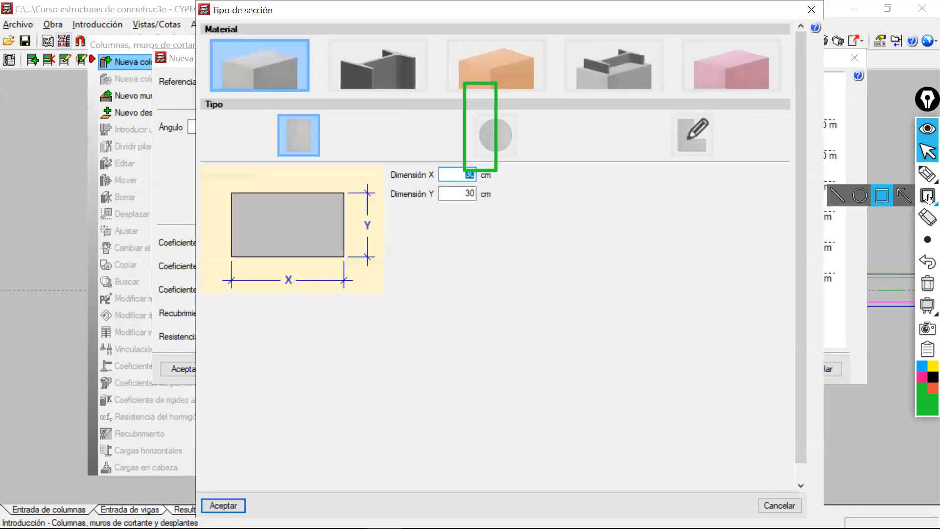
click(927, 283)
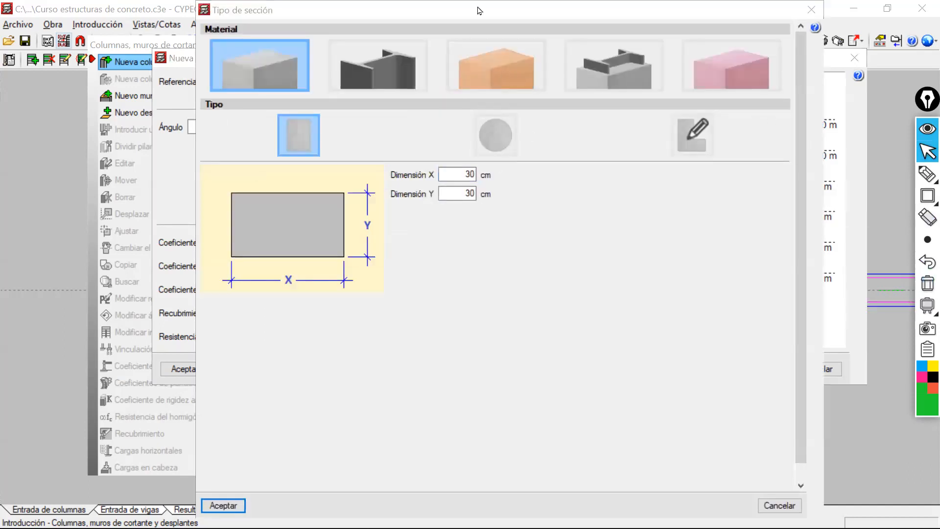
click(468, 21)
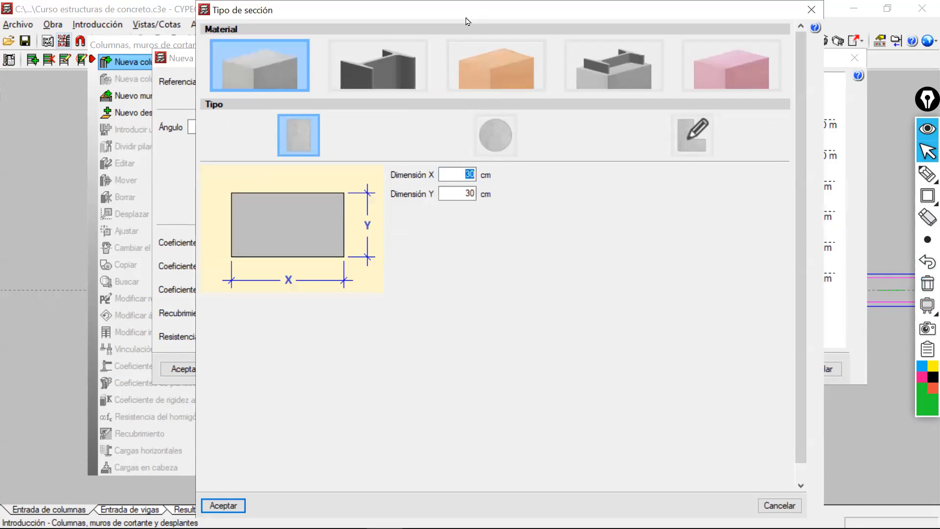
drag(465, 19, 444, 25)
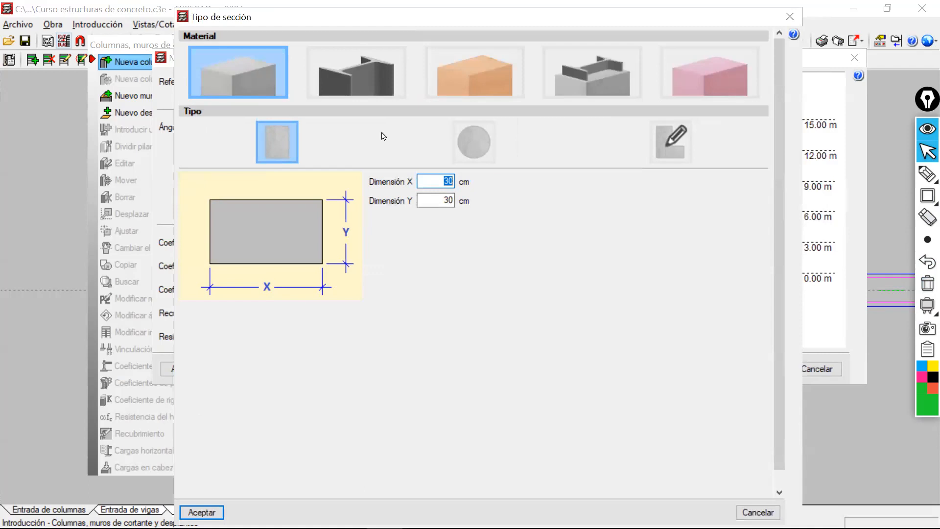
Review the circular and custom section types for reinforced concrete and close the section library without creating a section.
click(482, 150)
click(669, 143)
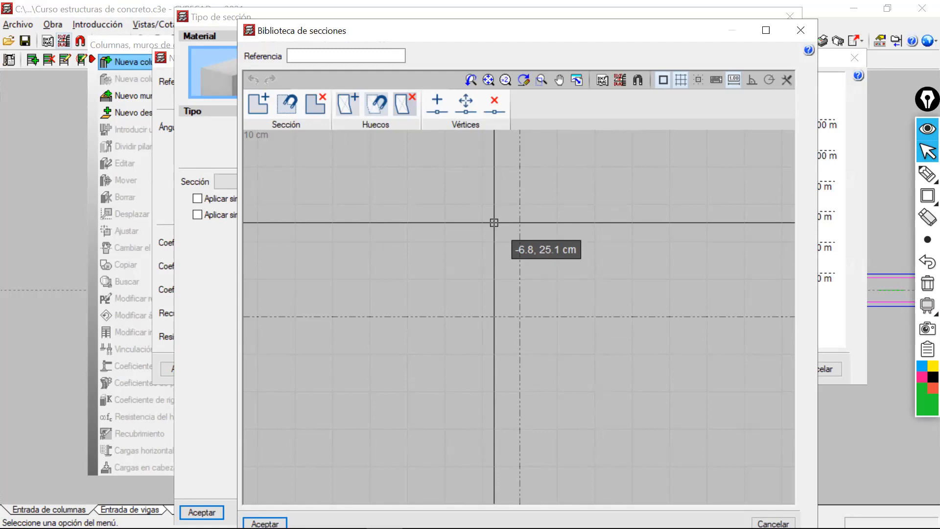
click(800, 30)
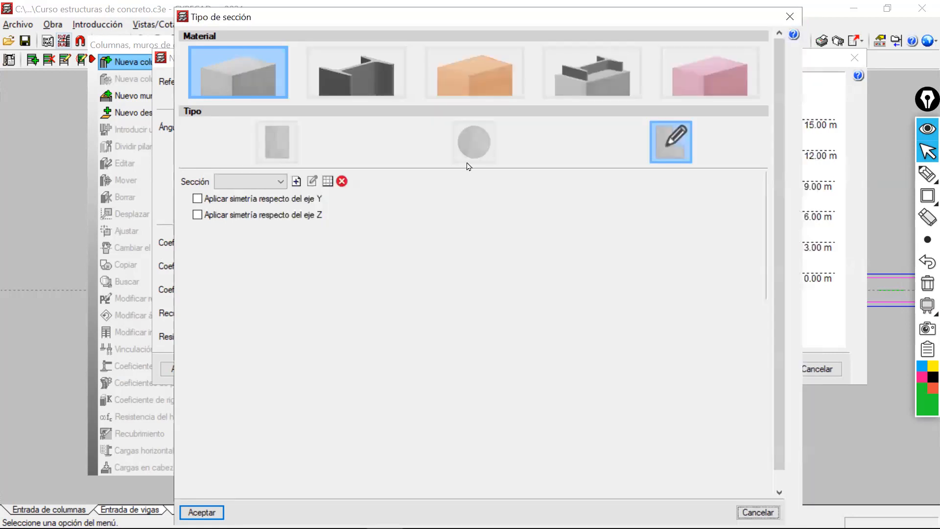
Review the rolled, built-up and cold-formed steel profile options and return the material to Concreto reforzado.
click(353, 85)
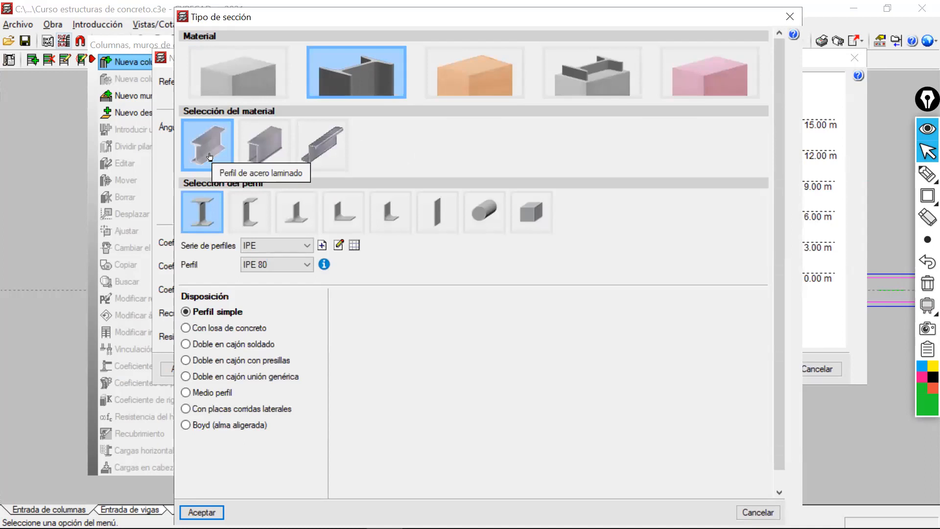
click(266, 152)
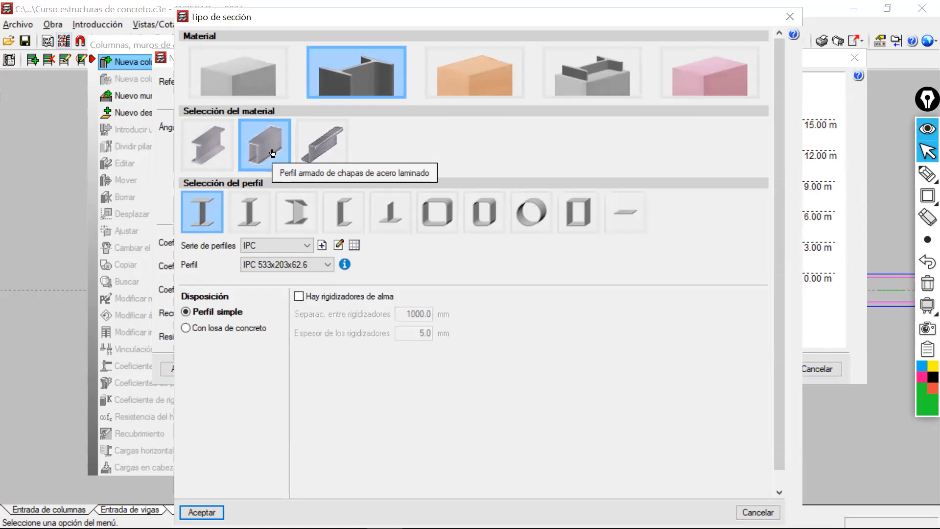
click(335, 146)
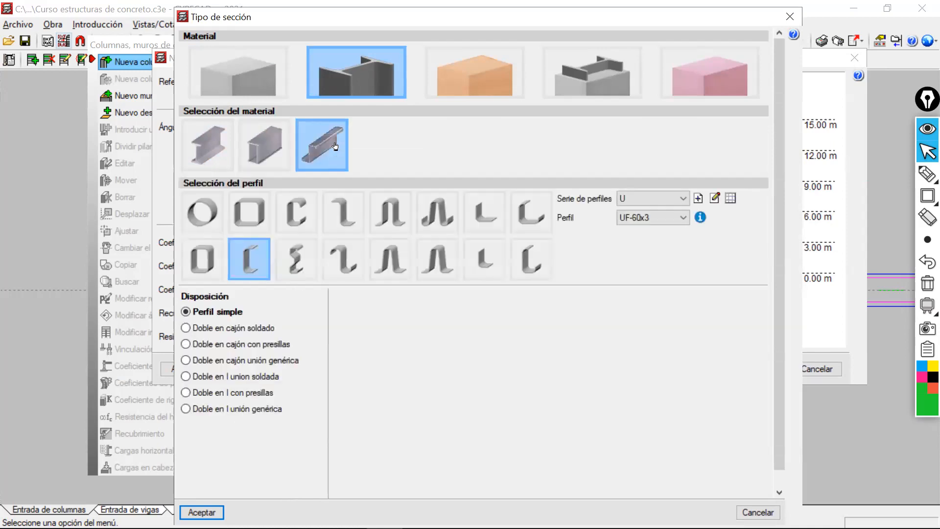
click(219, 150)
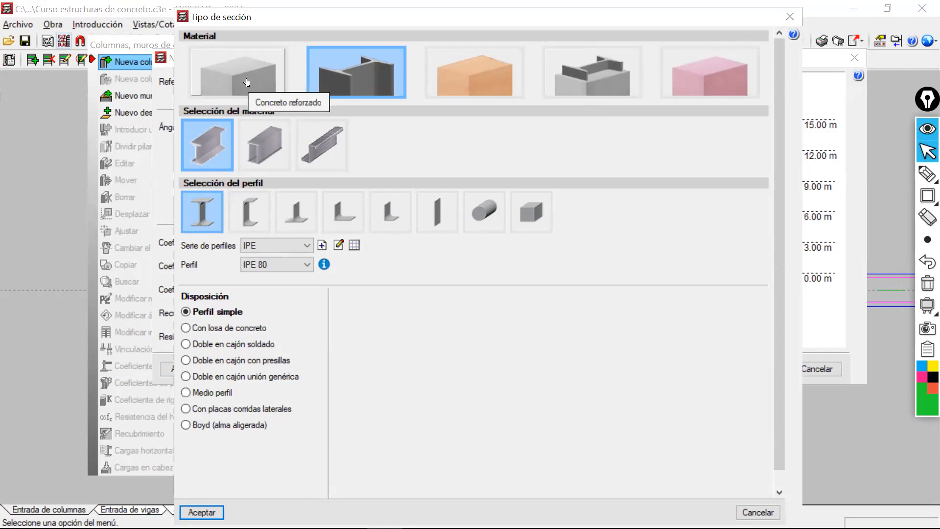
click(248, 82)
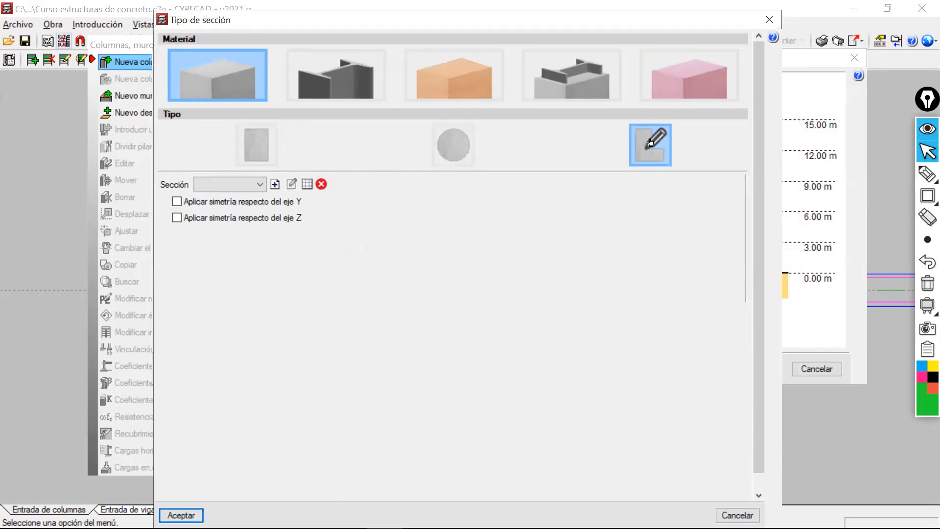
Examine the custom reinforced concrete section's options and the new-section editor, and close the section library without drawing a section.
click(444, 149)
click(650, 157)
click(240, 184)
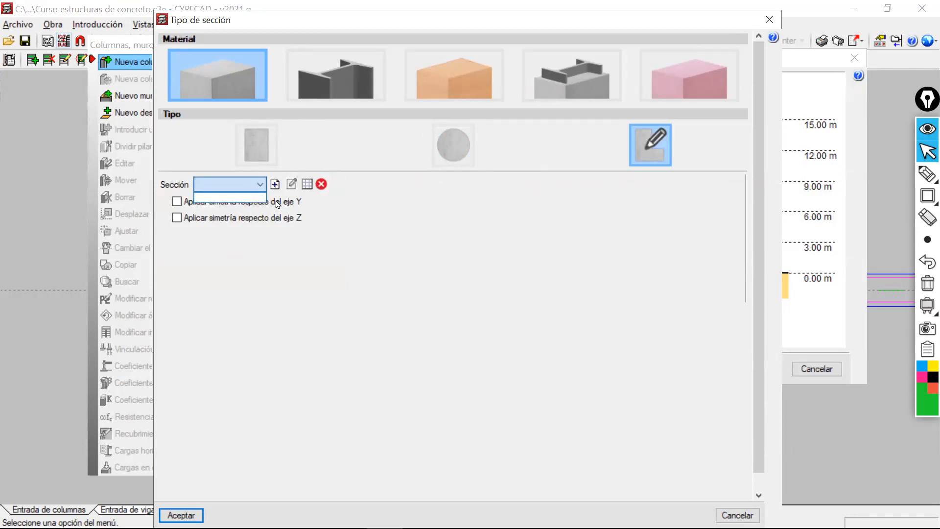
click(252, 242)
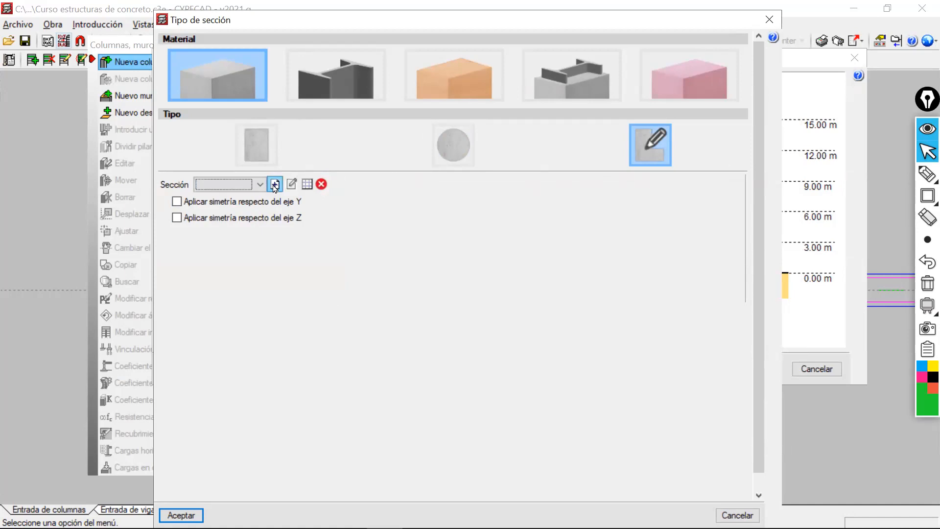
click(274, 186)
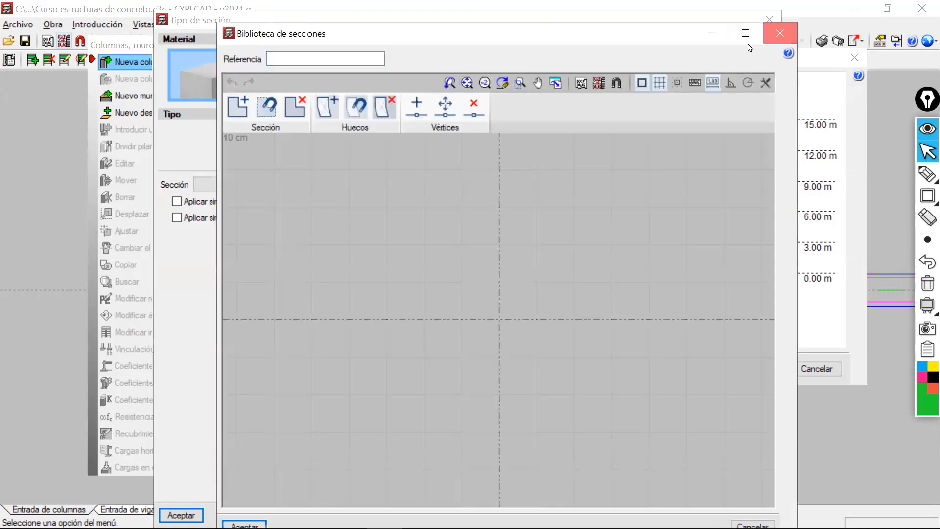
click(780, 33)
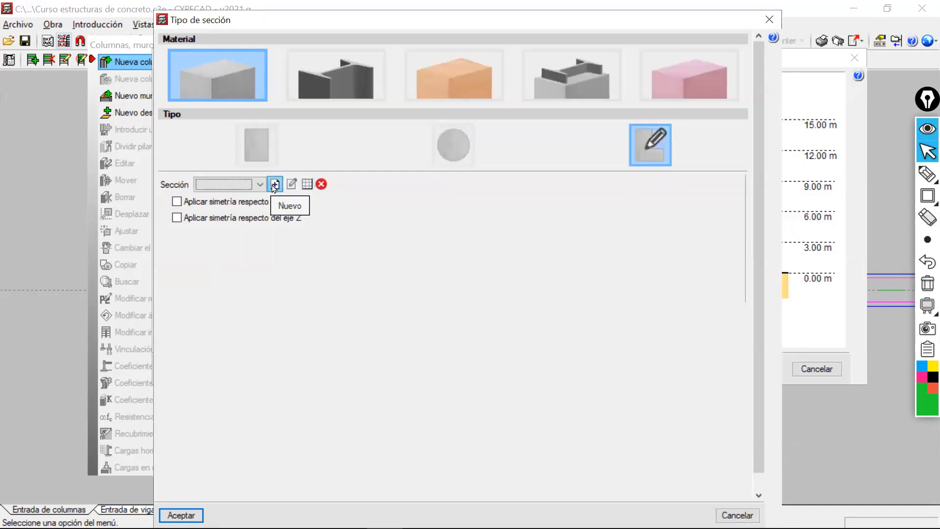
click(275, 185)
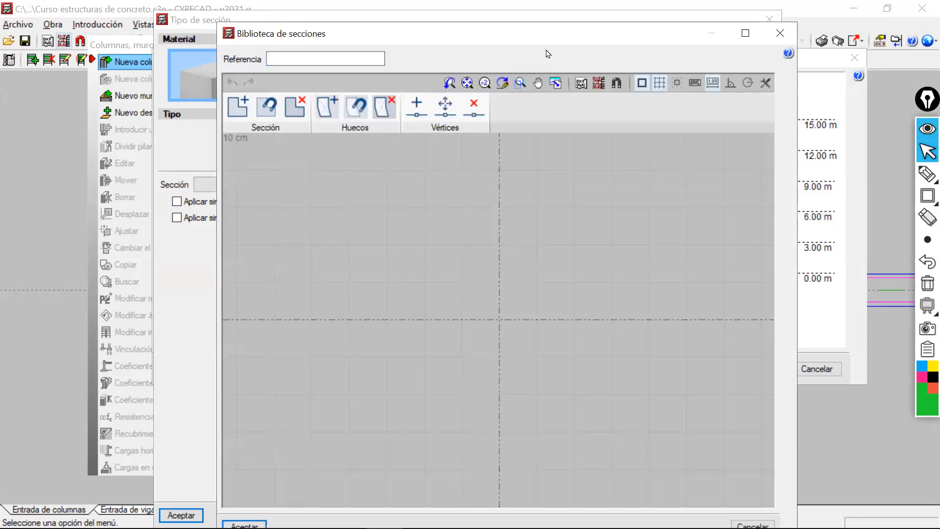
drag(546, 35, 515, 13)
click(207, 85)
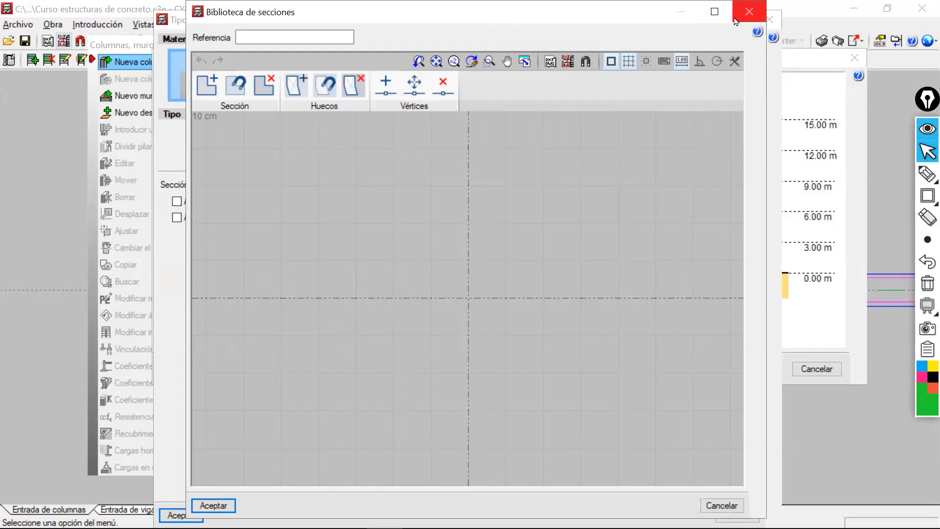
click(748, 12)
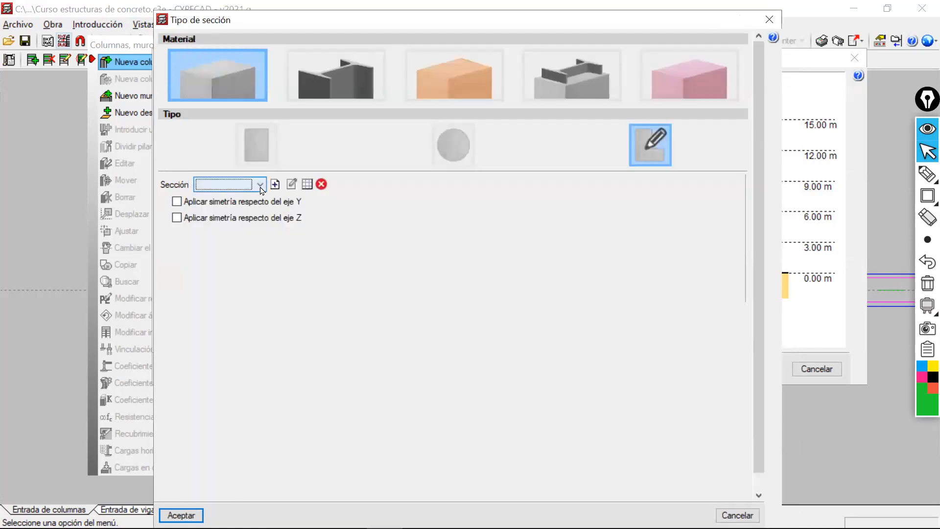
click(304, 190)
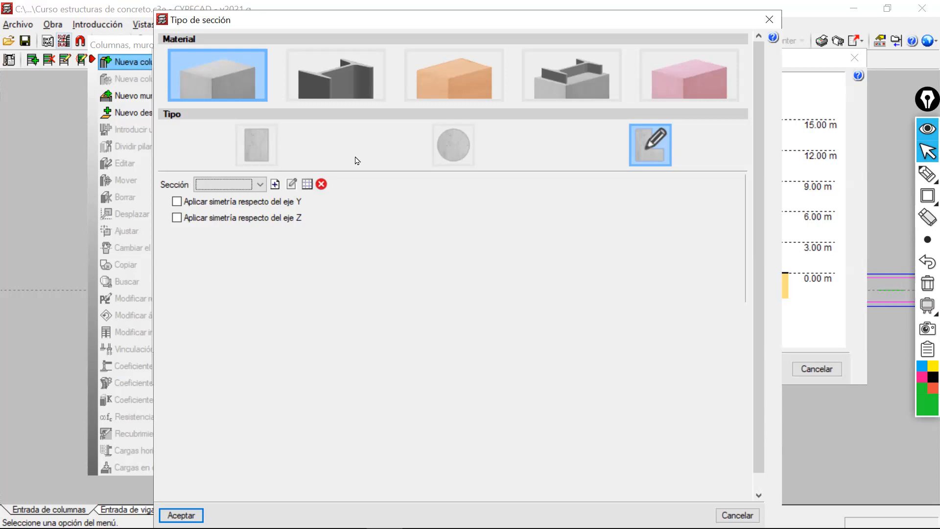
Examine the rolled, built-up and cold-formed steel profile families available for the column section.
click(350, 91)
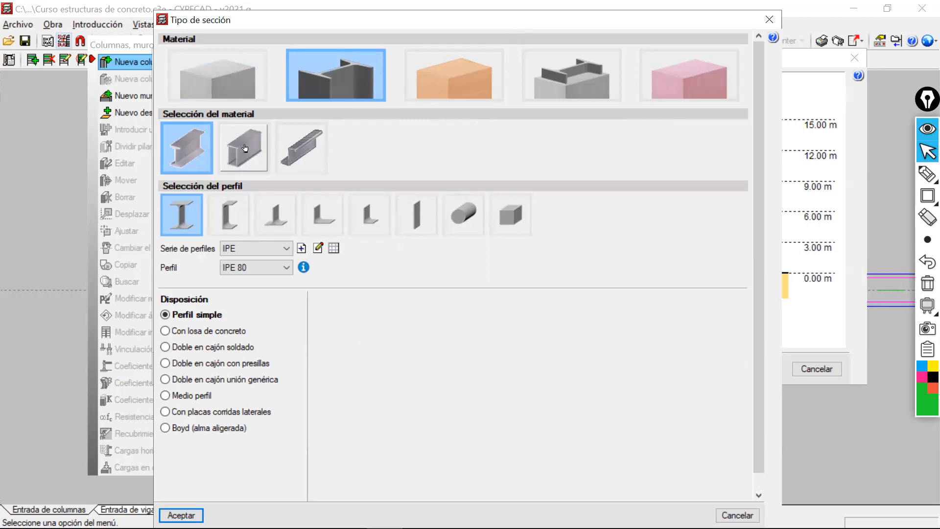
click(244, 148)
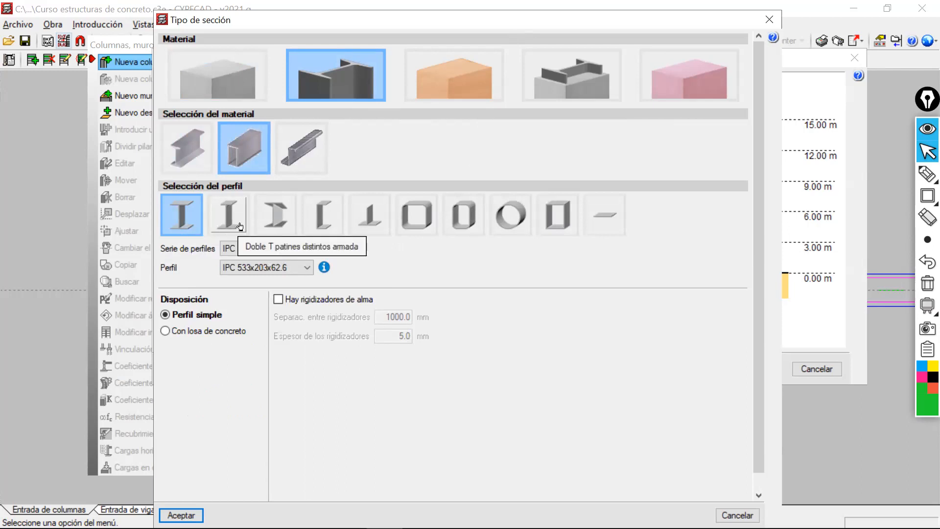
click(277, 226)
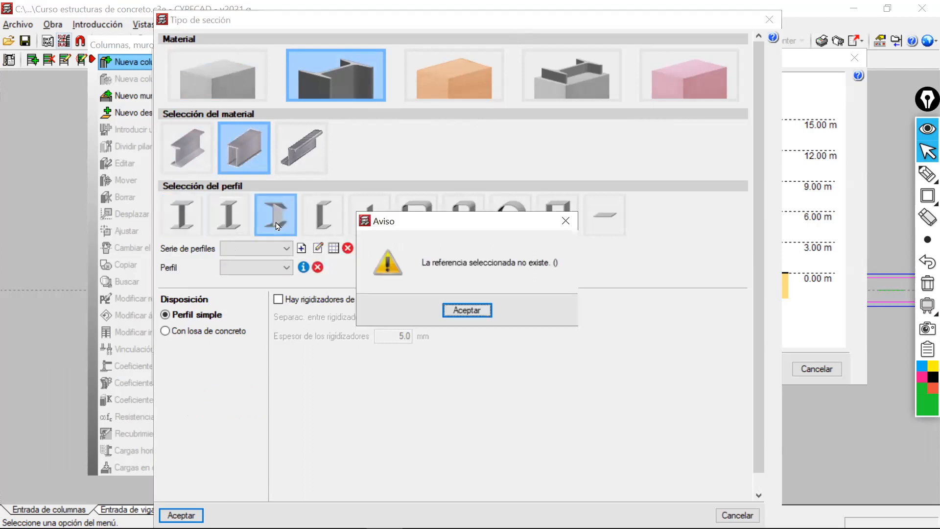
click(567, 222)
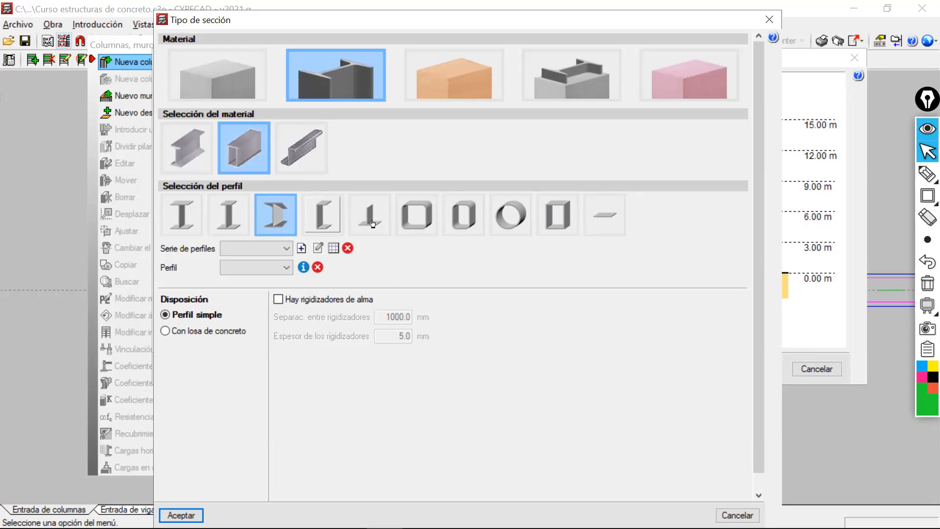
click(304, 150)
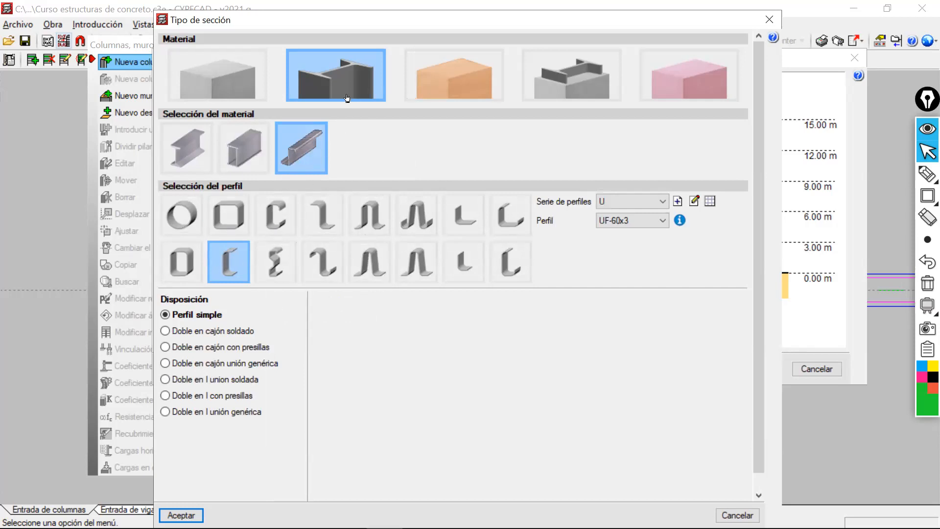
Examine the timber profile options and the composite steel-concrete section types, including the embedded I-profile and both concrete-filled rectangular boxes.
click(430, 97)
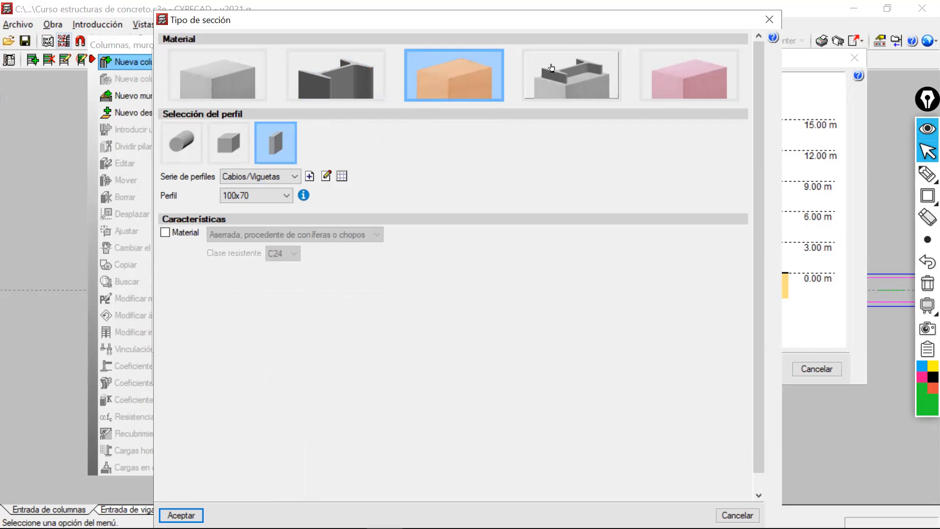
click(563, 71)
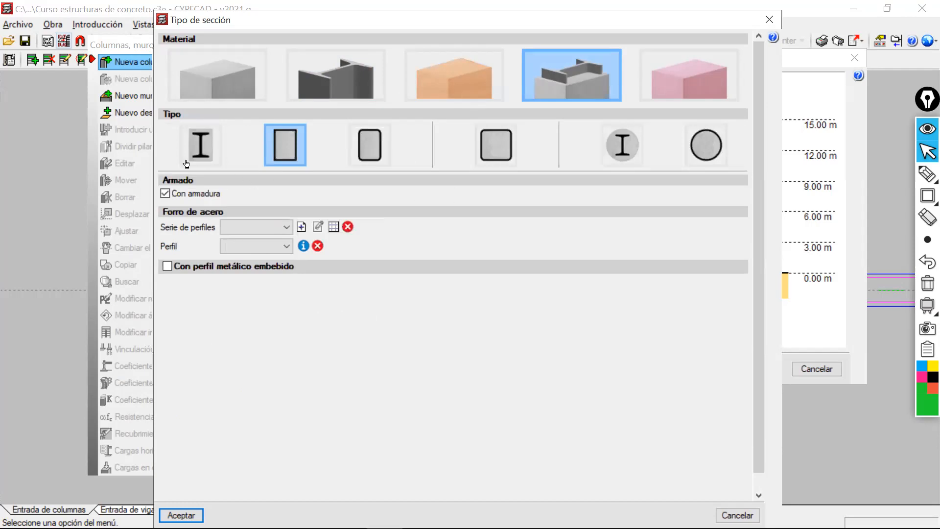
click(198, 150)
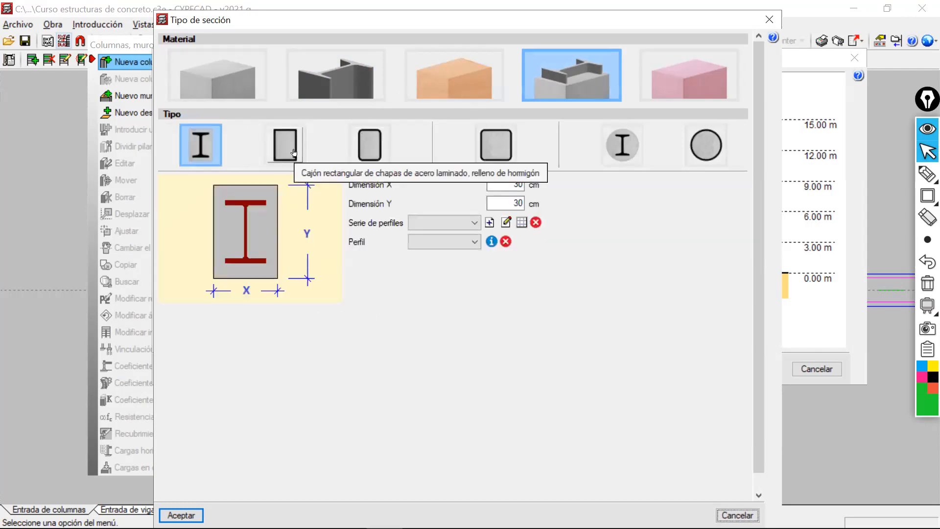
click(290, 152)
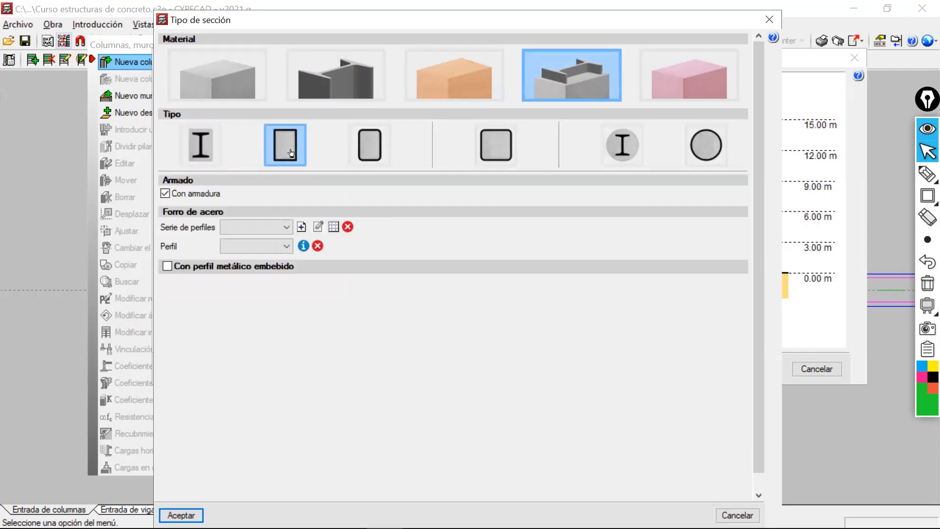
click(371, 150)
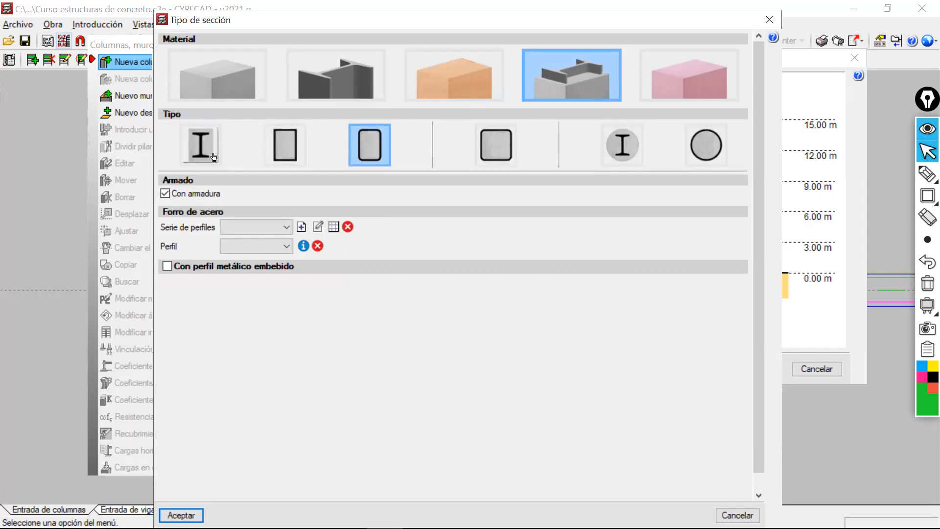
click(208, 156)
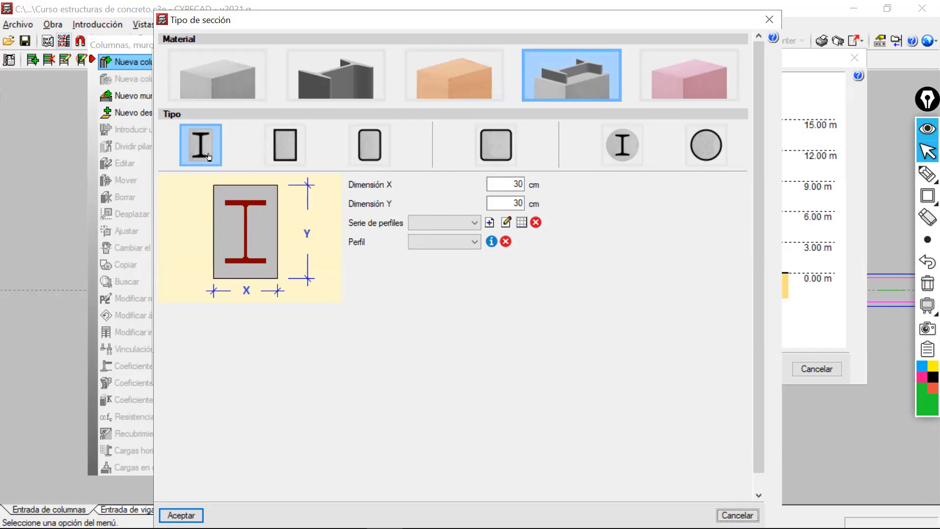
Outline the embedded I-profile diagram and three concrete-filled tube types with green rectangles, clear the outlines and return to the normal pointer.
click(928, 197)
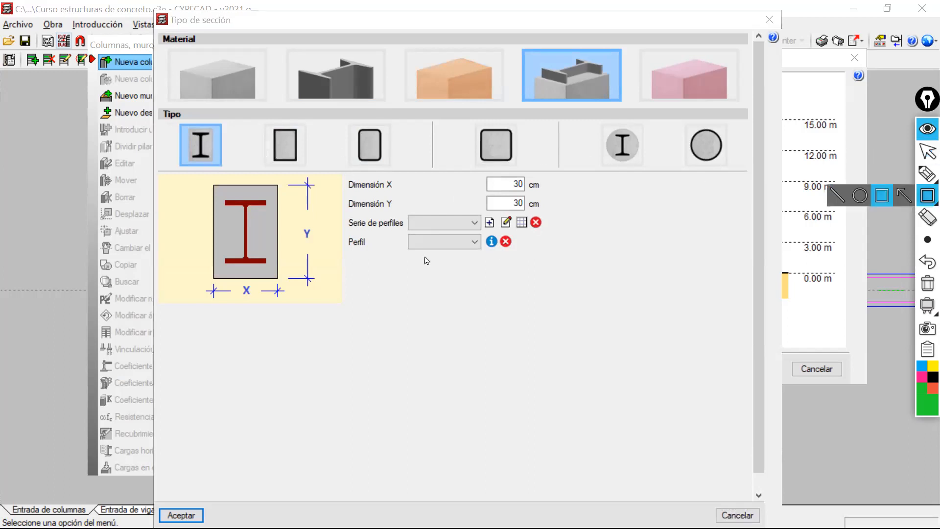
drag(204, 178, 291, 299)
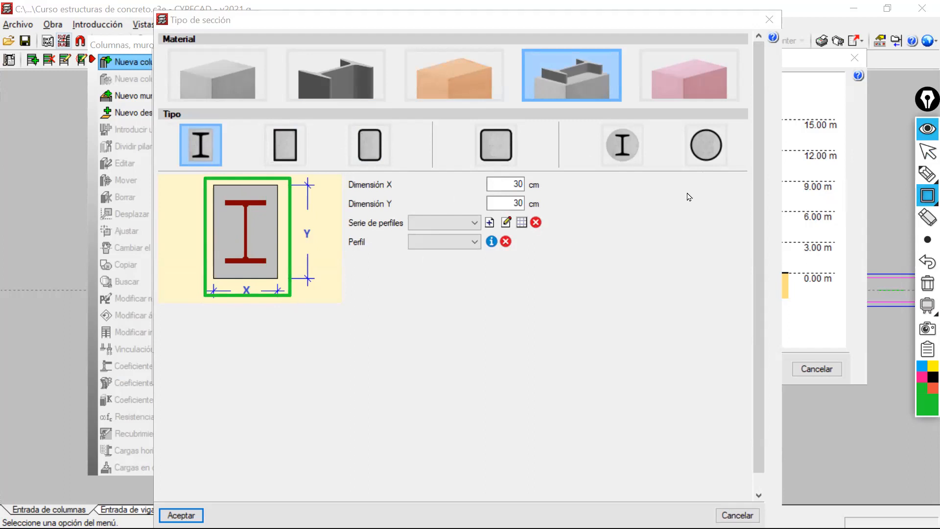
drag(685, 122, 728, 173)
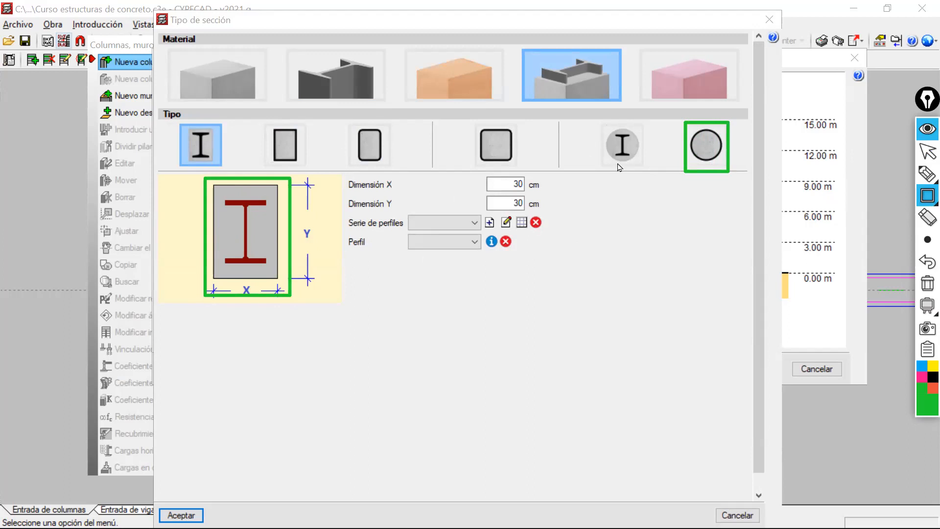
drag(471, 124, 519, 167)
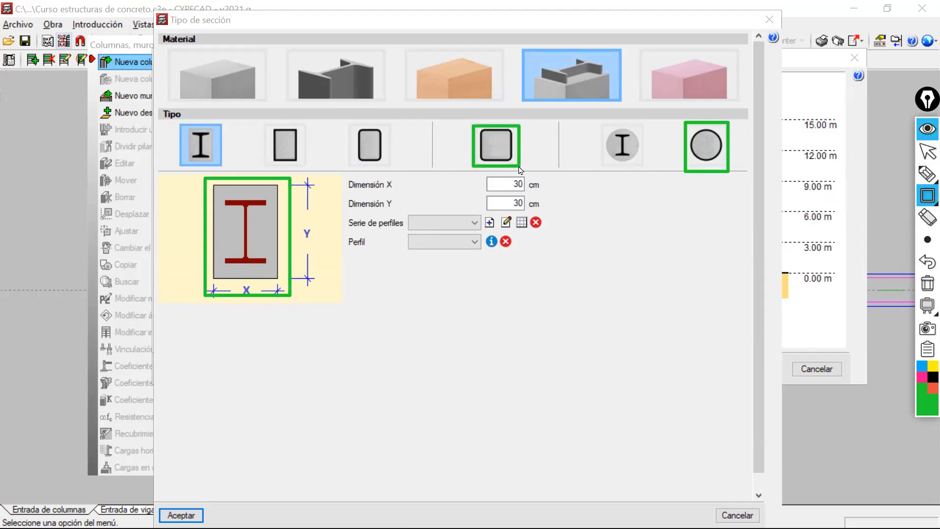
drag(341, 114, 392, 166)
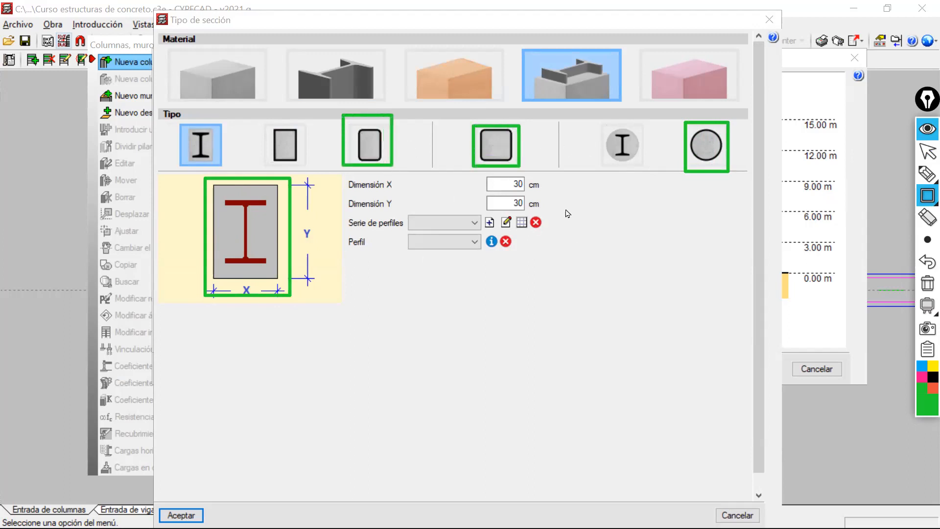
click(927, 282)
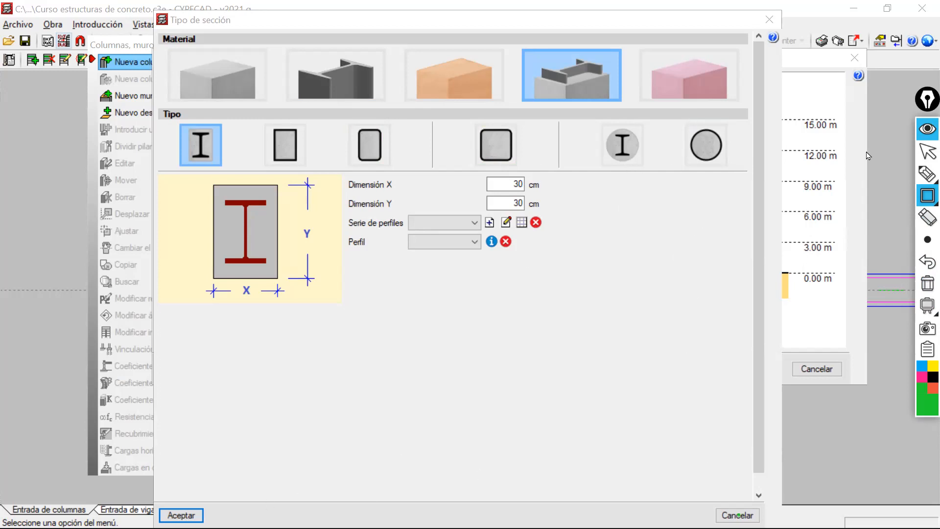
click(926, 152)
Try to accept the composite section with no steel profile chosen, and cancel the section type settings.
click(181, 516)
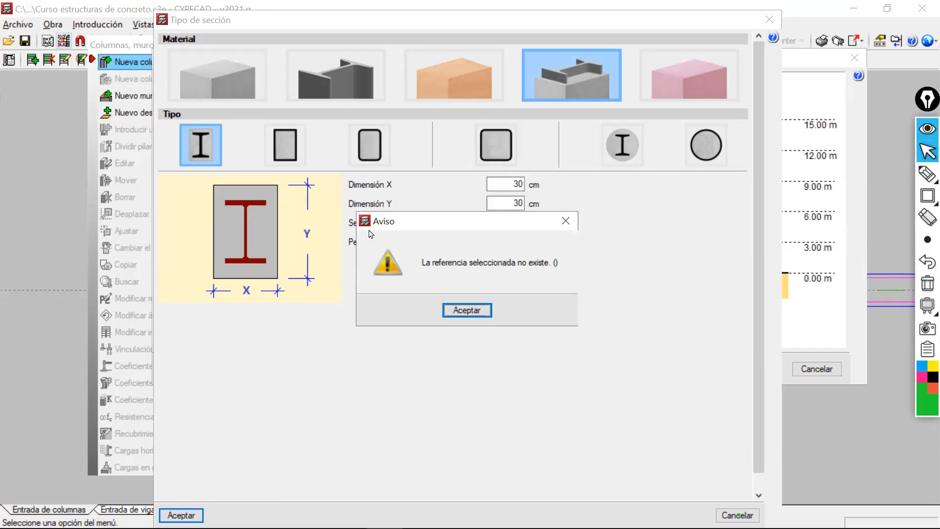
click(565, 221)
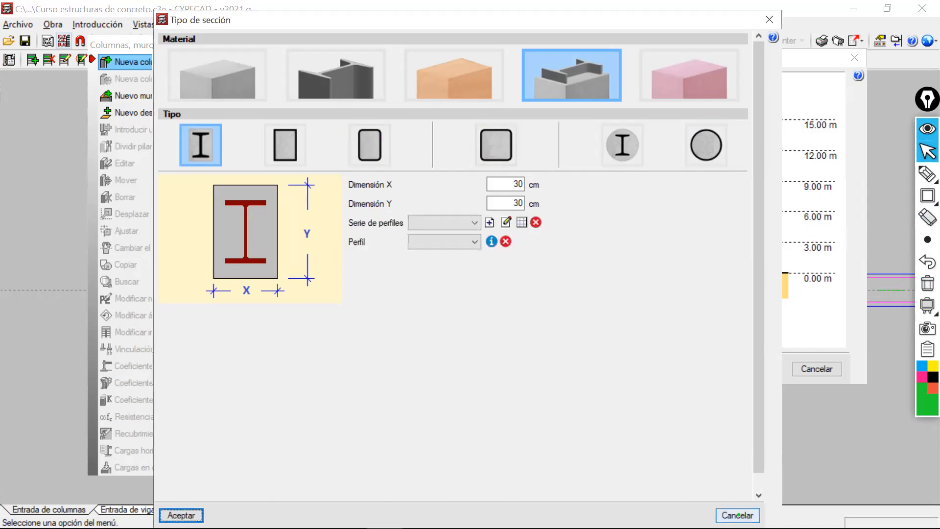
click(736, 515)
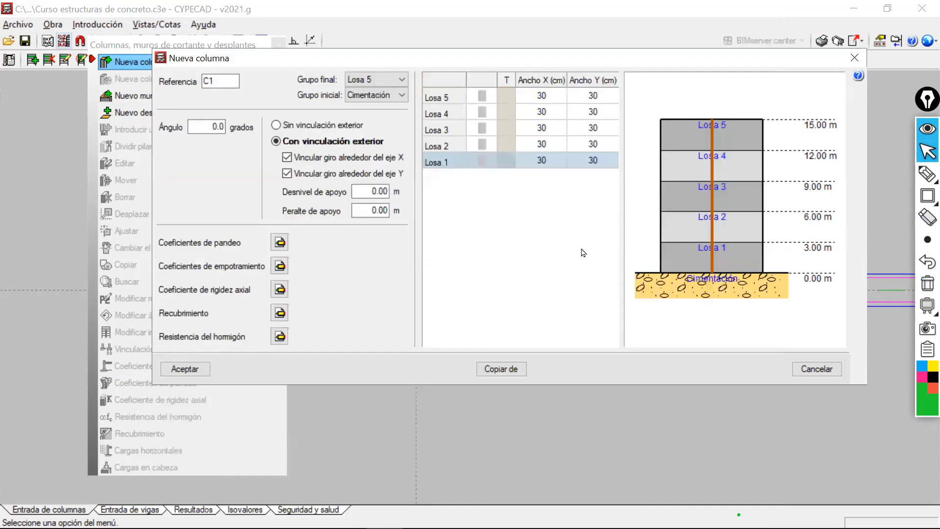
Reopen the section type settings for Losa 1, examine the generic material options and cancel the creation of a library material.
click(482, 161)
click(694, 86)
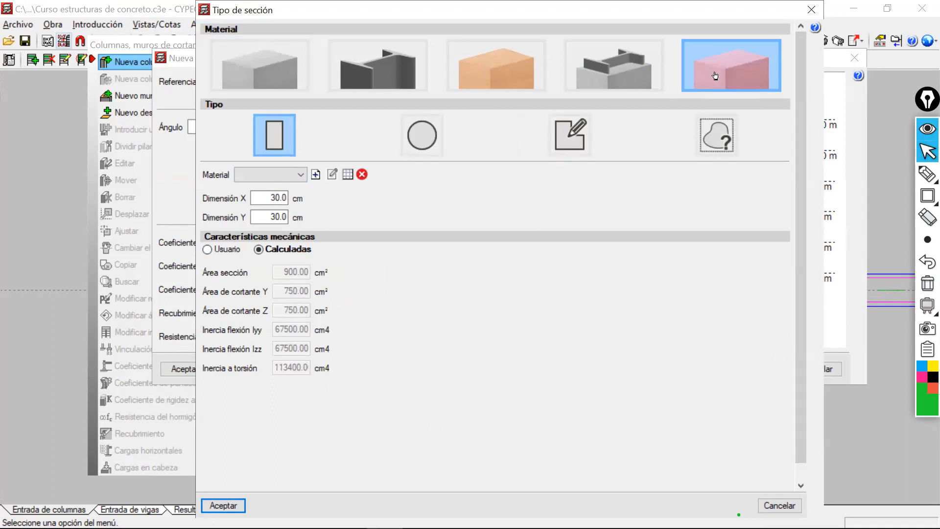
click(293, 175)
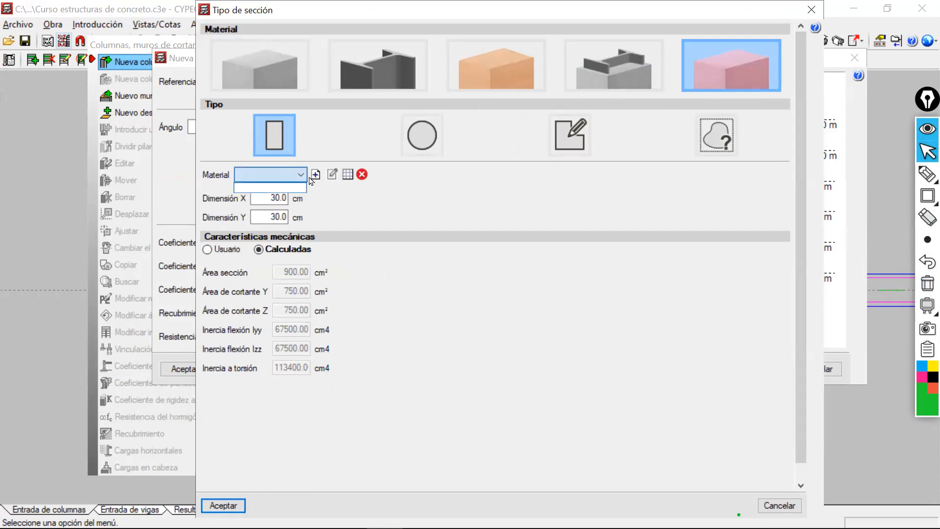
click(314, 176)
click(315, 174)
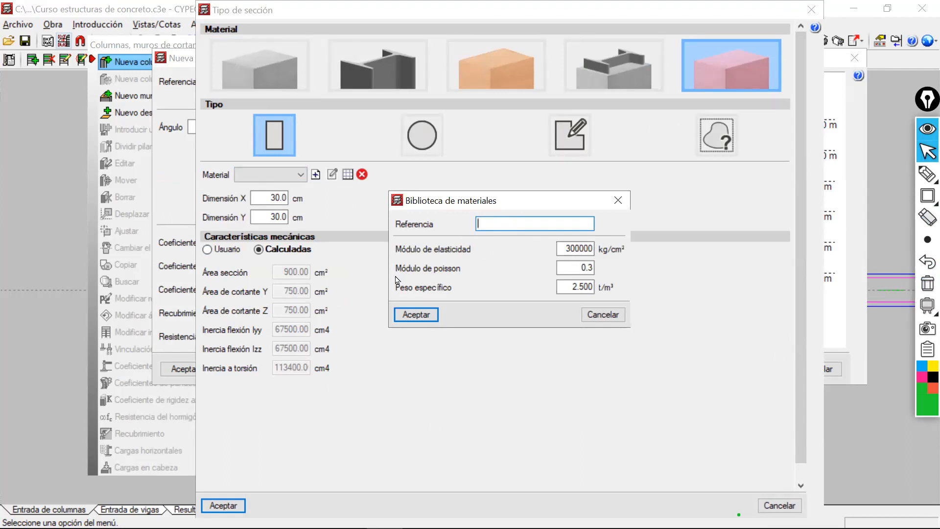
click(562, 288)
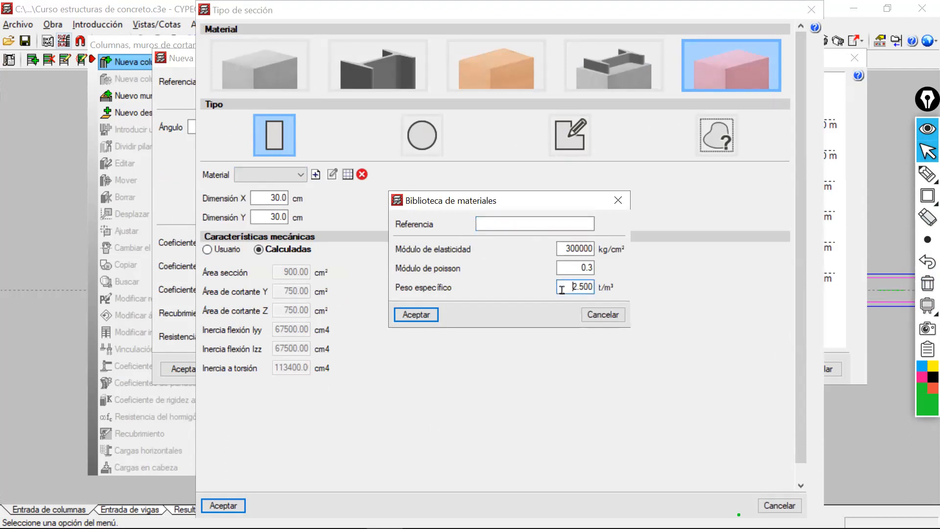
click(614, 319)
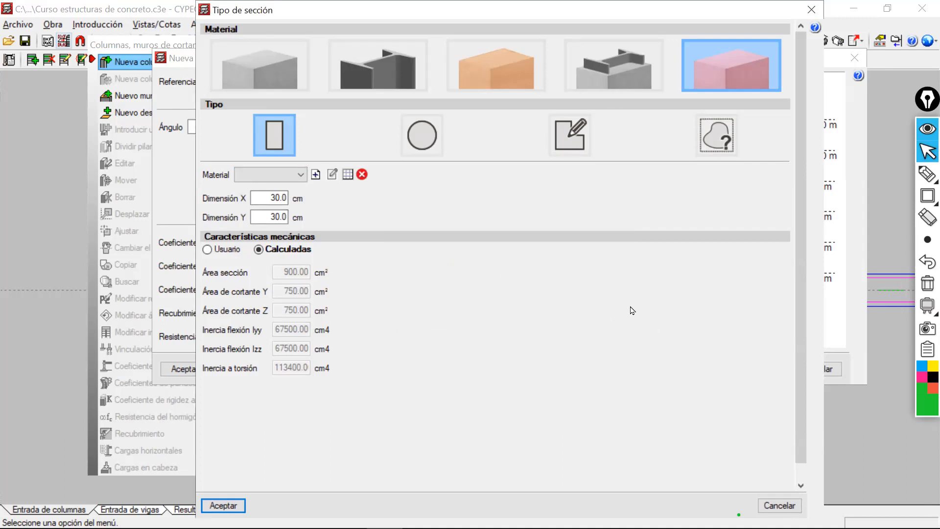
Set the Losa 1 section to rectangular reinforced concrete, 30 by 30 cm, and accept it.
click(280, 89)
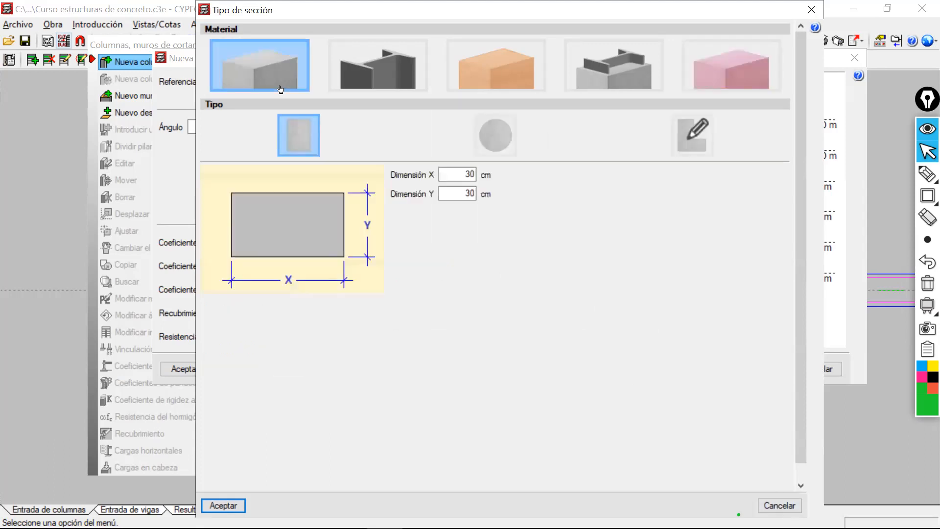
click(460, 173)
click(223, 505)
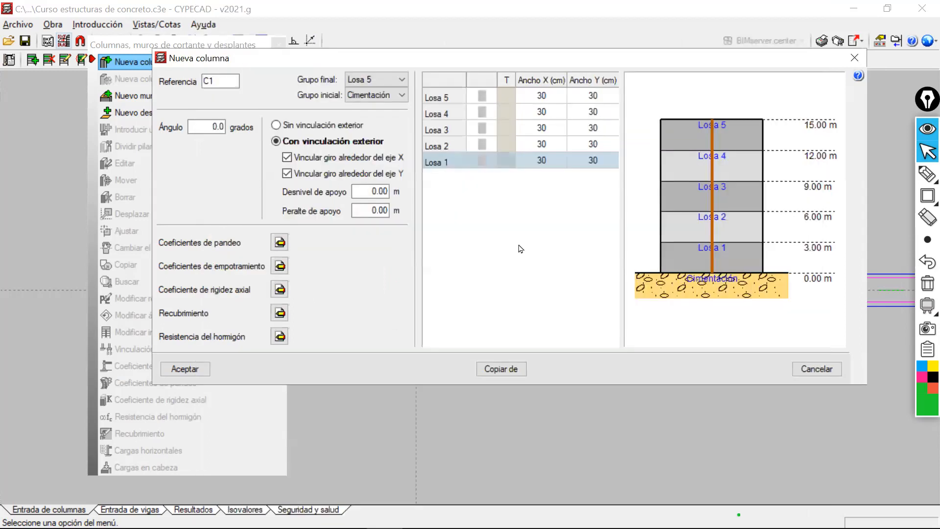
Outline the Grupo final and Grupo inicial settings of column C1 with a green rectangle.
click(927, 195)
click(882, 195)
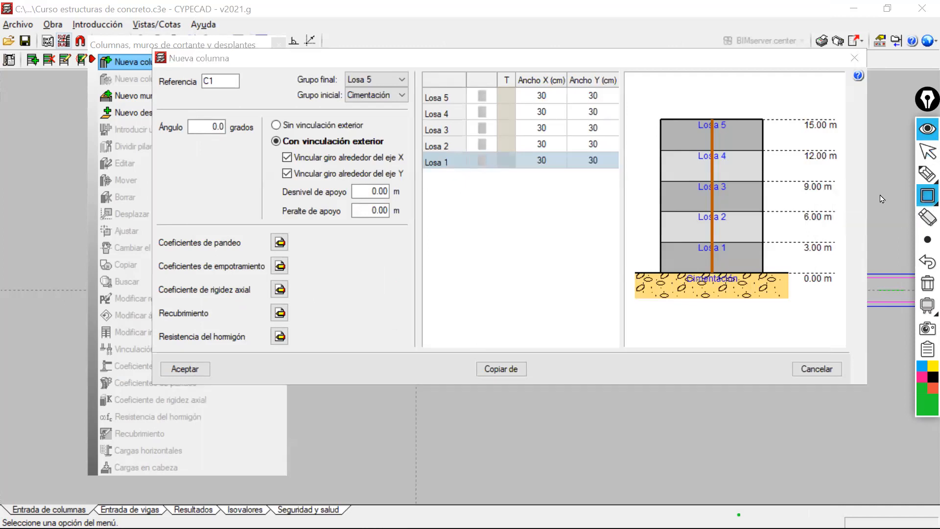
drag(290, 62, 415, 118)
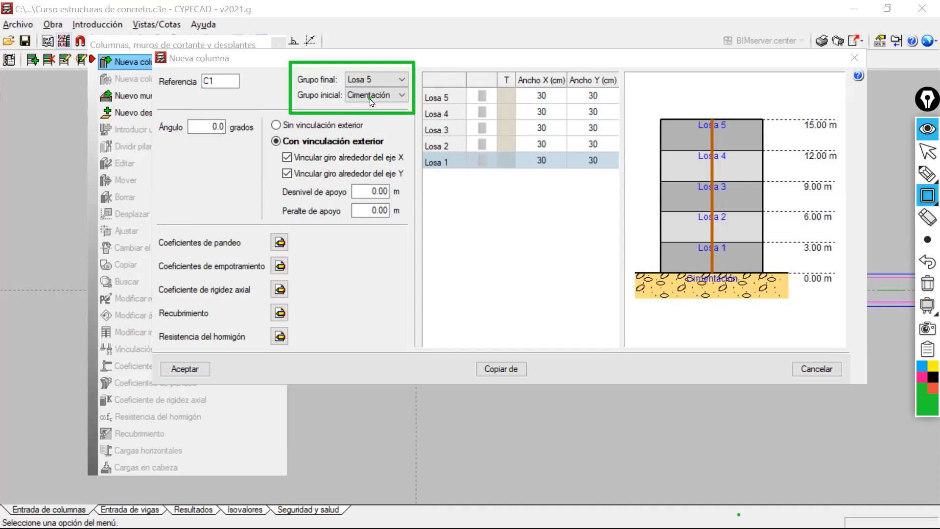
Set the Grupo final of column C1 to Losa 4 and clear the green annotations.
click(927, 152)
click(396, 98)
click(397, 98)
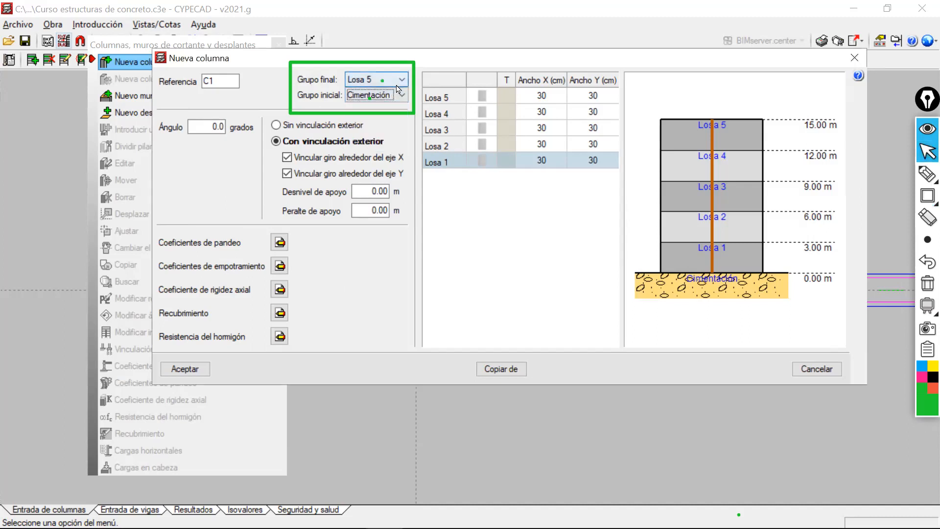
click(399, 84)
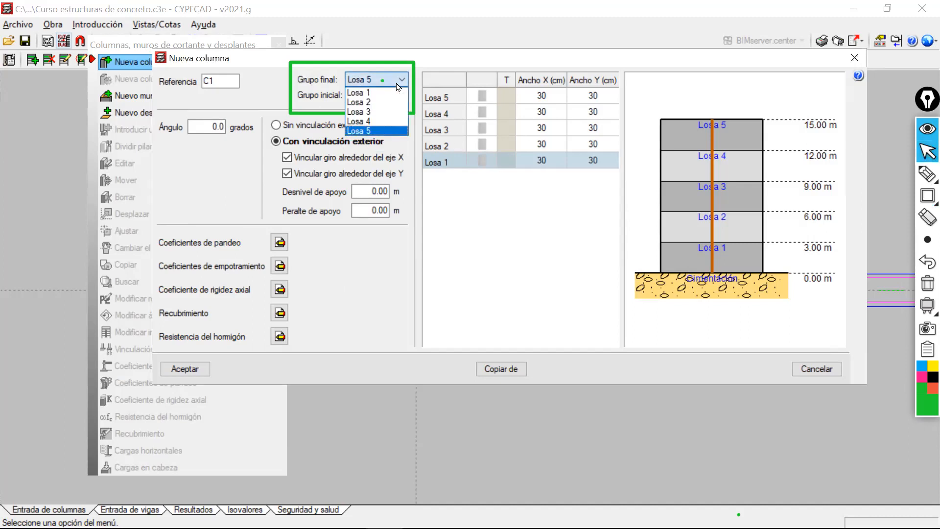
click(383, 121)
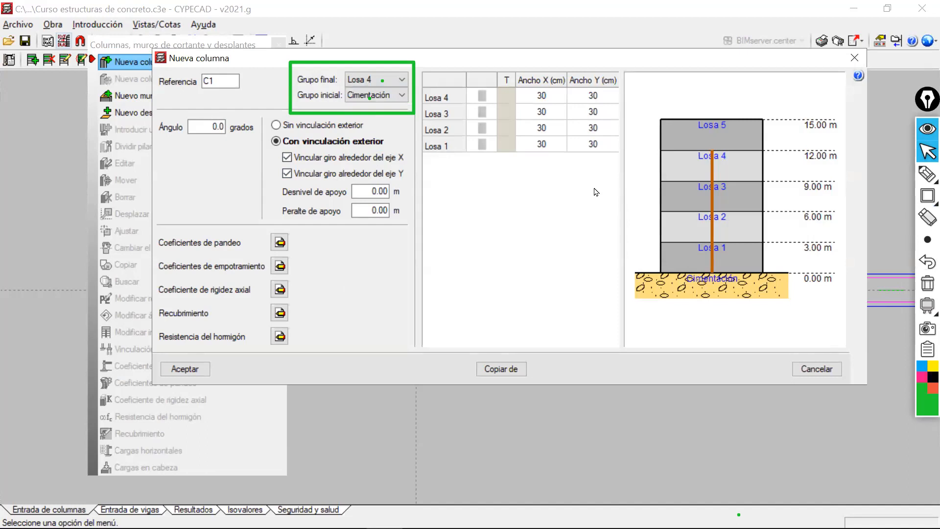
click(927, 283)
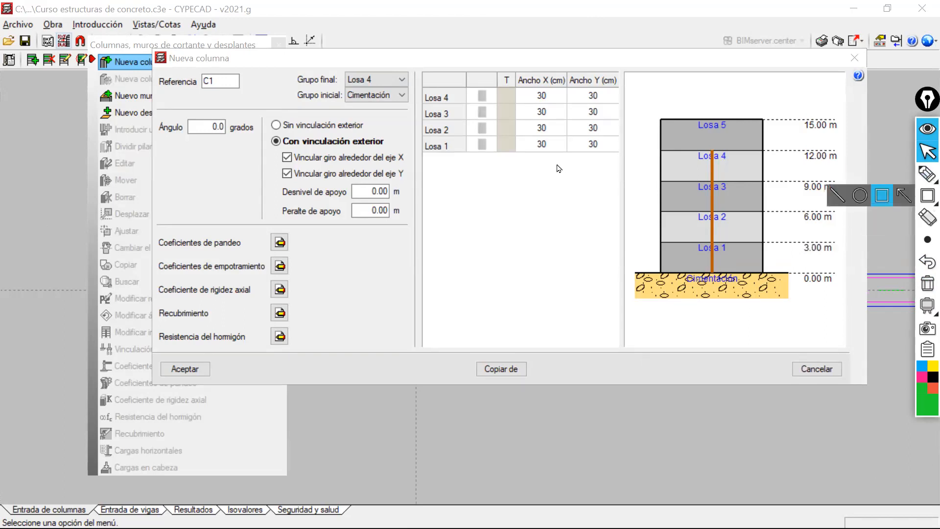
Set Ancho X and Ancho Y to 40 cm for the Losa 1 and Losa 2 levels of column C1.
click(927, 151)
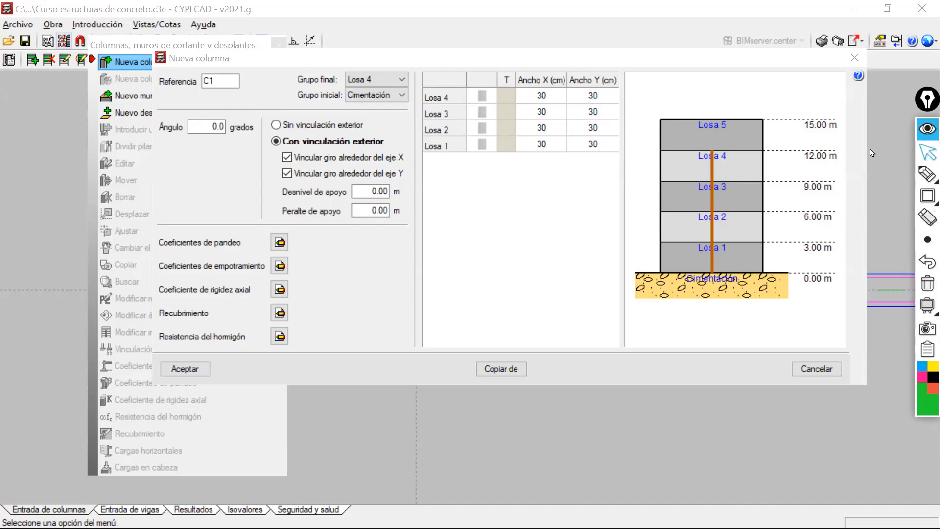
click(538, 141)
drag(539, 141, 538, 128)
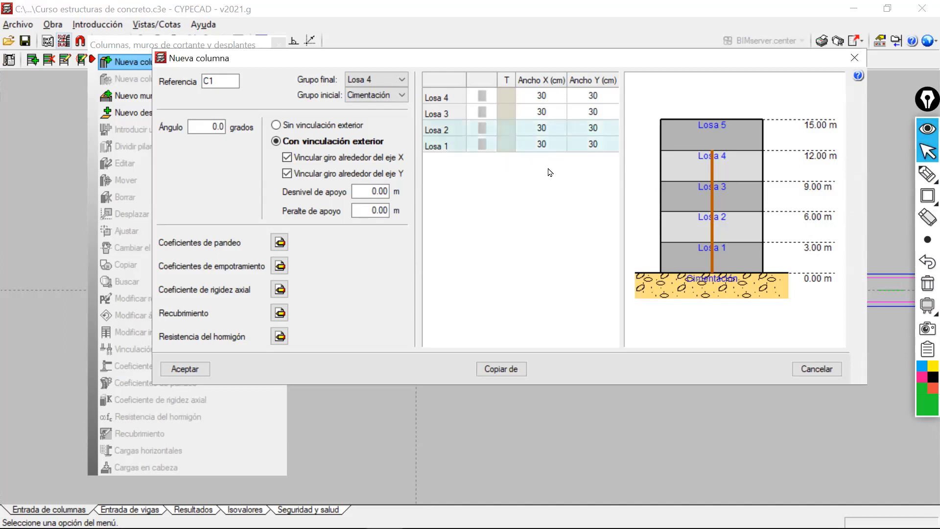
click(548, 132)
text(40)
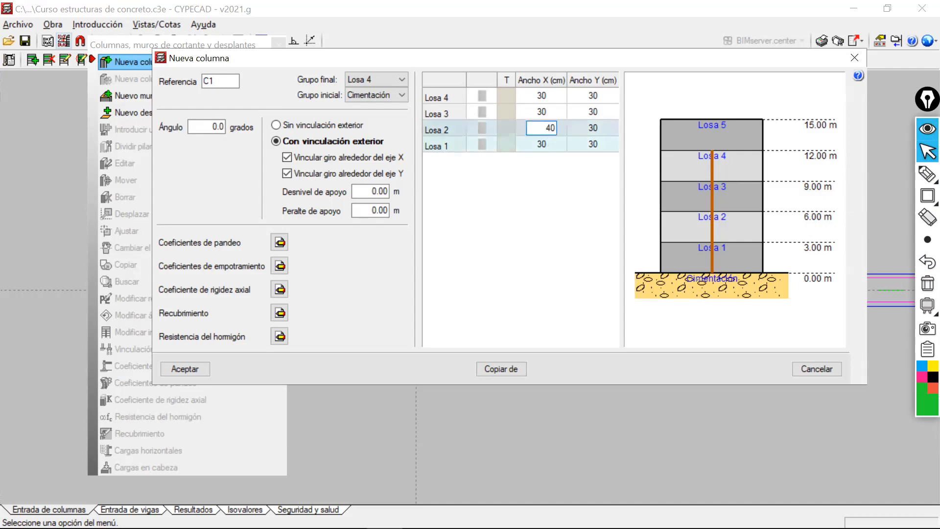
key(Return)
click(605, 127)
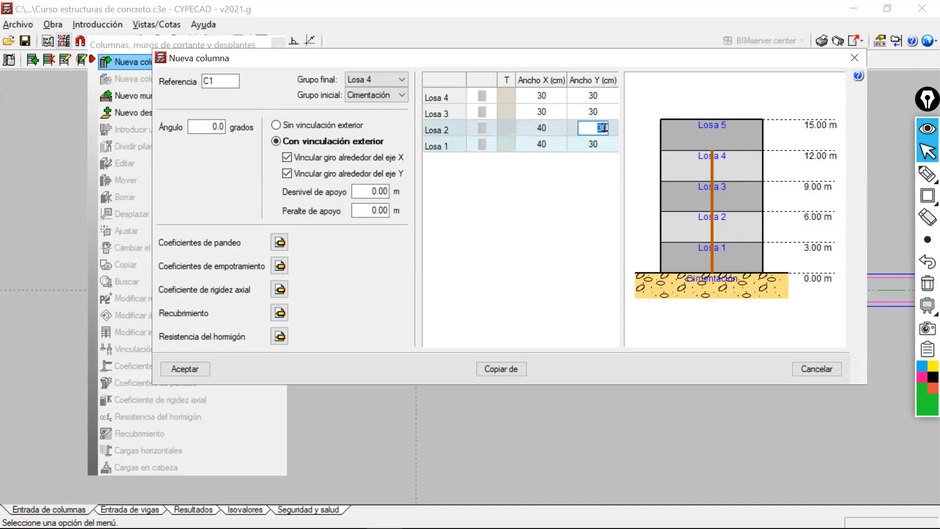
text(40)
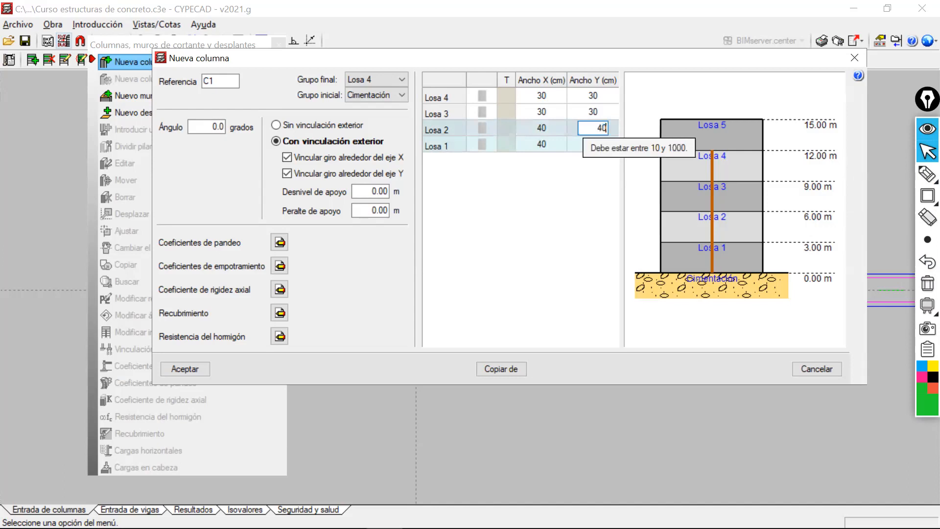
key(Return)
key(Return)
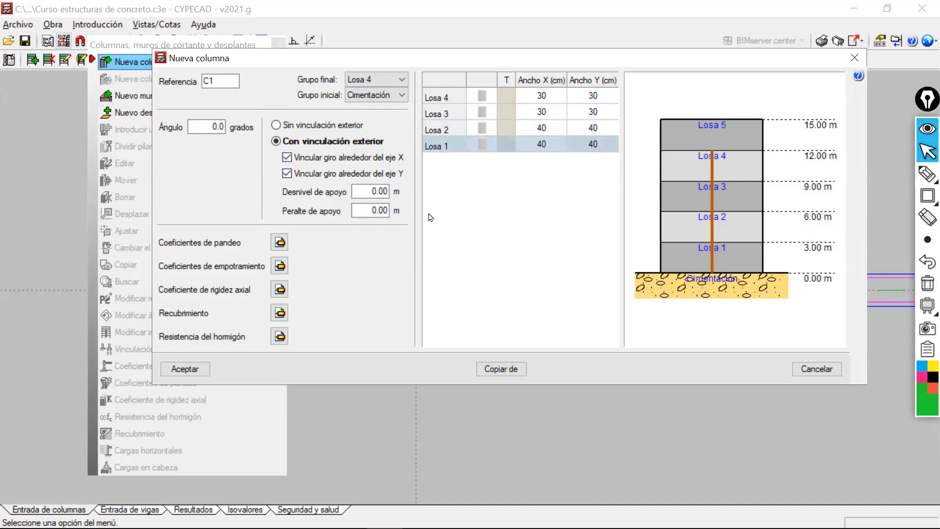
Switch the annotation colour to orange-red and outline the external fixity settings of column C1 with a rectangle.
click(922, 383)
click(929, 389)
click(264, 145)
mouse_move(924, 192)
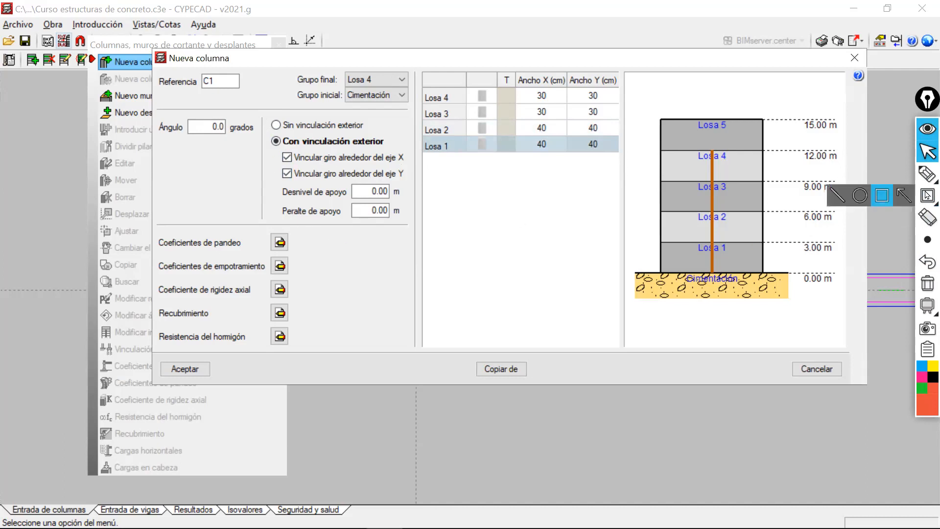
click(882, 195)
mouse_move(259, 107)
mouse_down()
mouse_move(405, 226)
mouse_move(420, 223)
mouse_up()
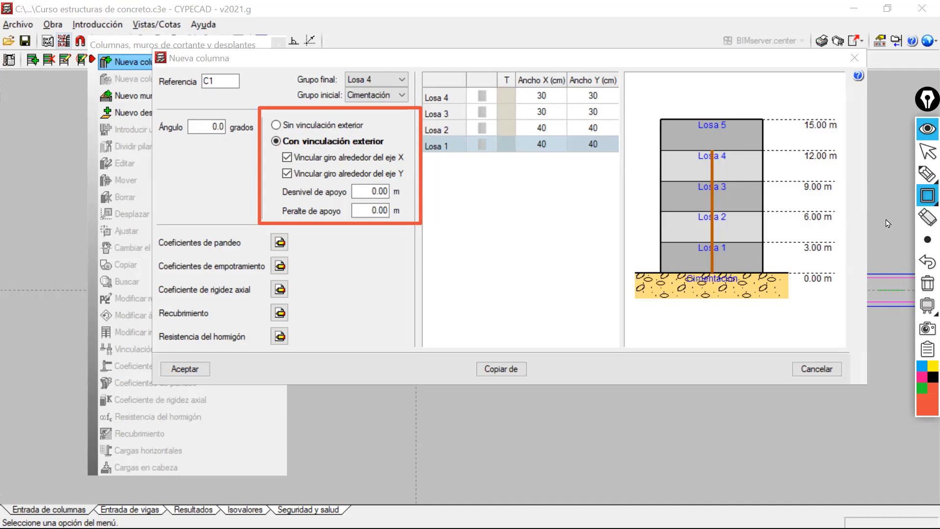
Mark the column bases, both external fixity options, Desnivel de apoyo and Peralte de apoyo freehand, and clear all annotations.
click(927, 173)
mouse_move(649, 279)
mouse_down()
mouse_move(663, 268)
mouse_move(659, 282)
mouse_move(653, 272)
mouse_up()
drag(711, 268, 708, 285)
drag(763, 268, 766, 276)
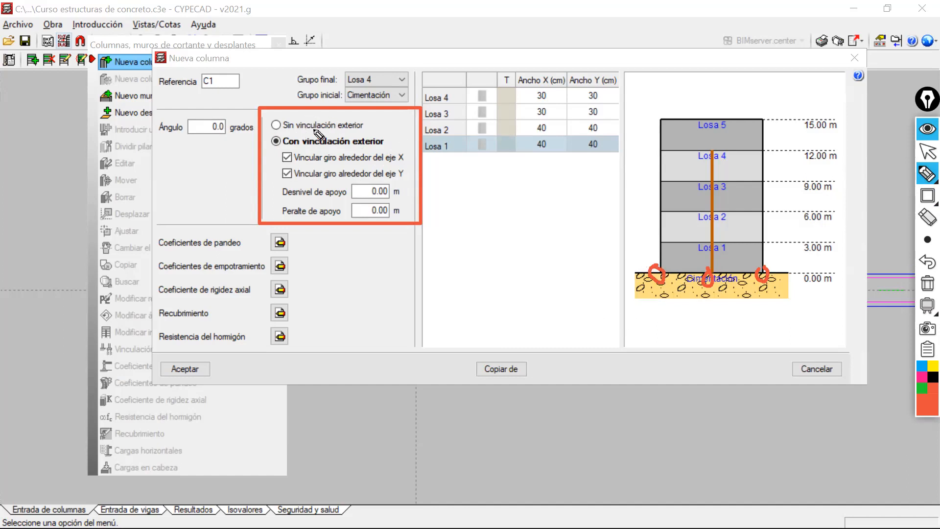
drag(369, 124, 392, 105)
mouse_move(231, 139)
mouse_down()
mouse_move(251, 140)
mouse_move(243, 148)
mouse_up()
mouse_move(232, 193)
mouse_down()
mouse_move(273, 193)
mouse_move(265, 216)
mouse_up()
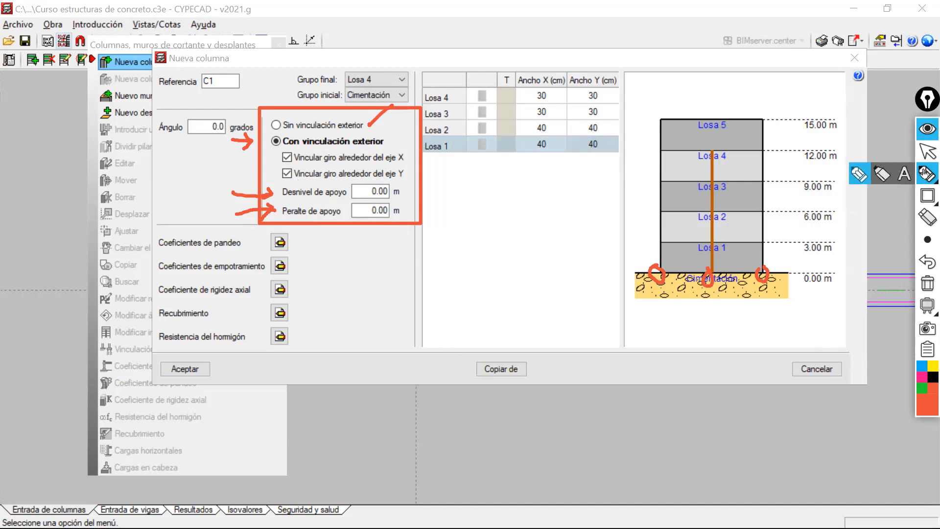
click(928, 286)
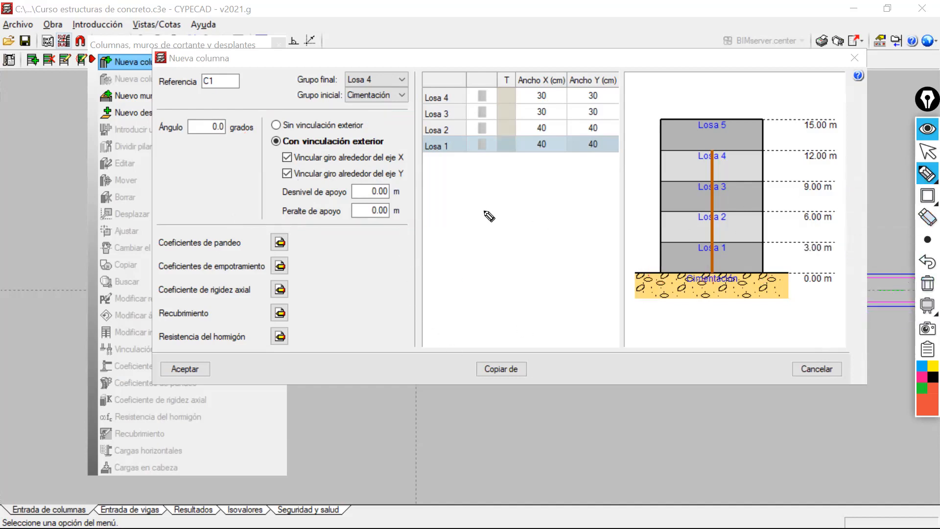
Outline the Ángulo setting of column C1 with an orange-red rectangle and clear the annotation.
mouse_move(927, 183)
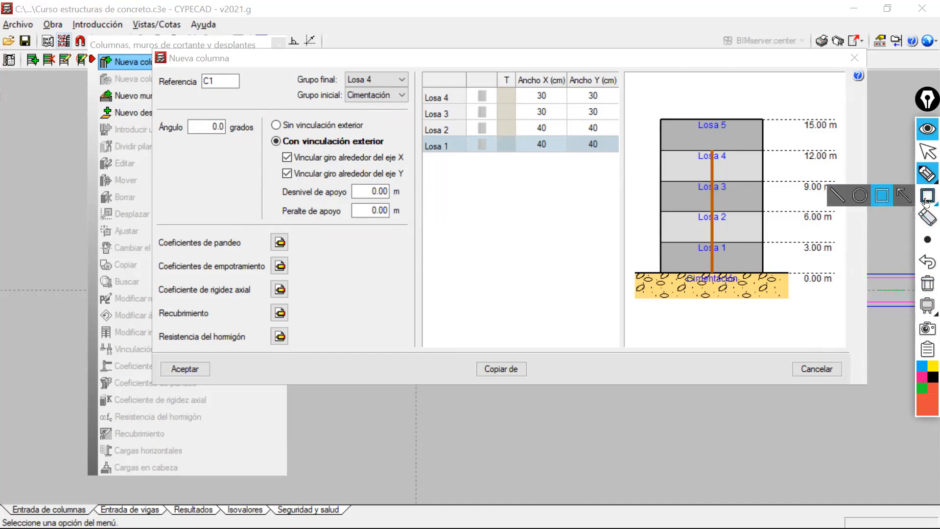
click(881, 195)
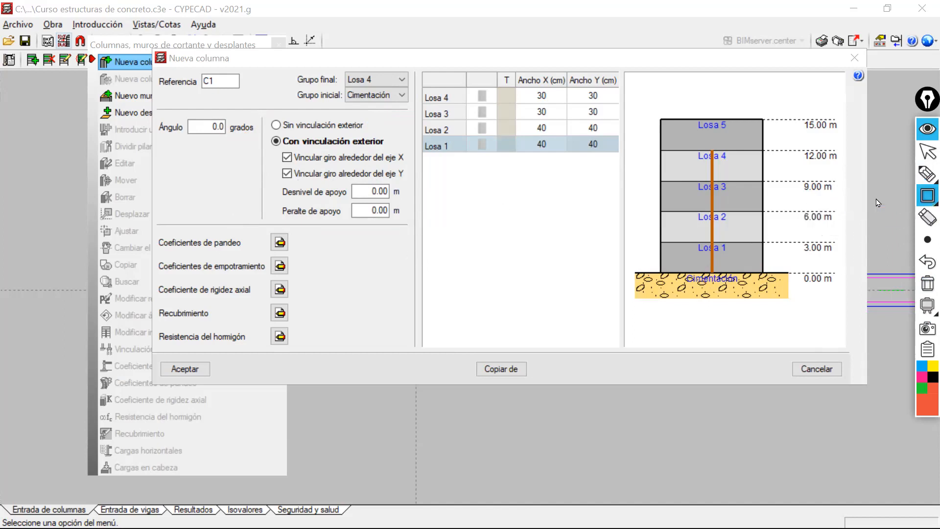
mouse_move(153, 103)
mouse_down()
mouse_move(175, 151)
mouse_move(267, 225)
mouse_up()
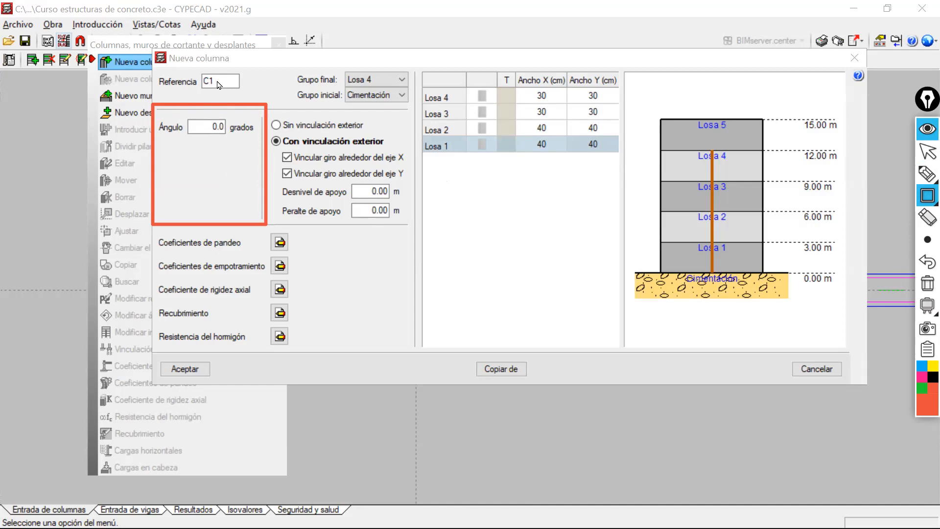
click(927, 283)
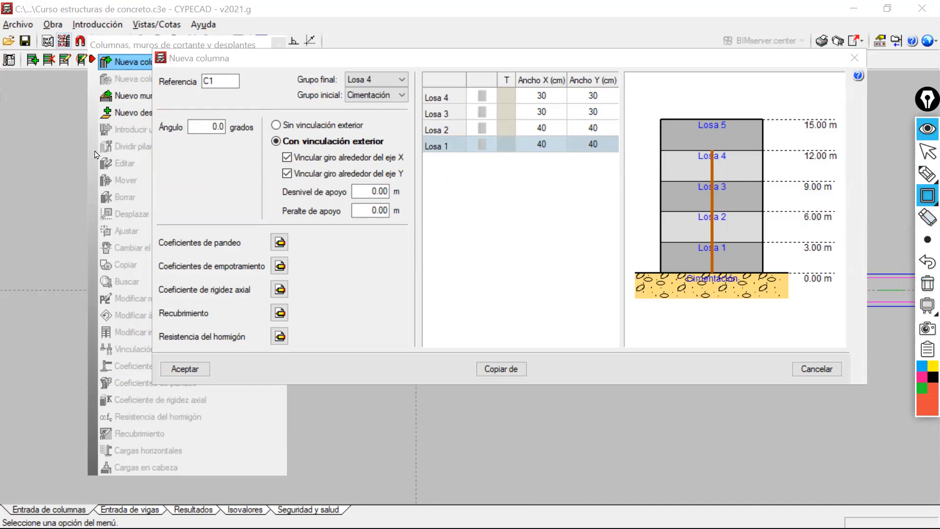
Outline the block from Coeficientes de pandeo to Resistencia del hormigón with an orange-red rectangle.
click(927, 151)
click(217, 82)
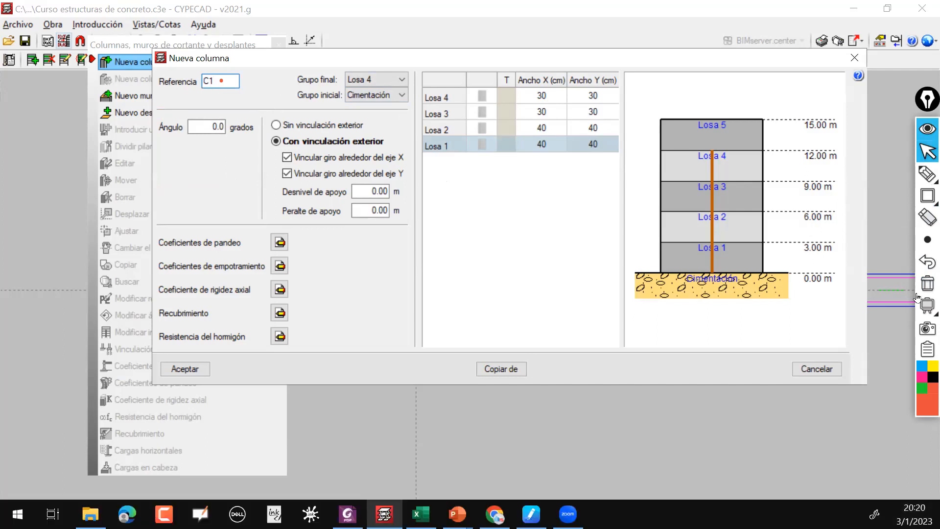
mouse_move(926, 194)
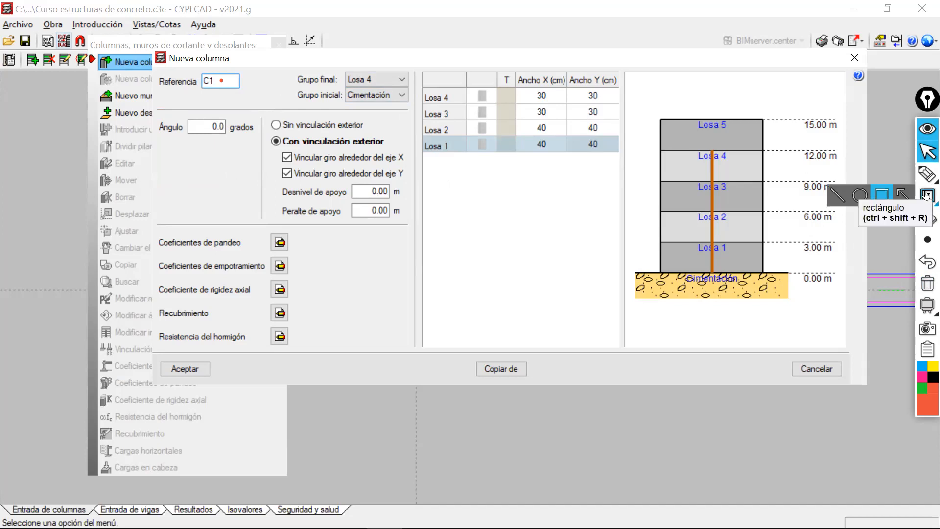
click(883, 198)
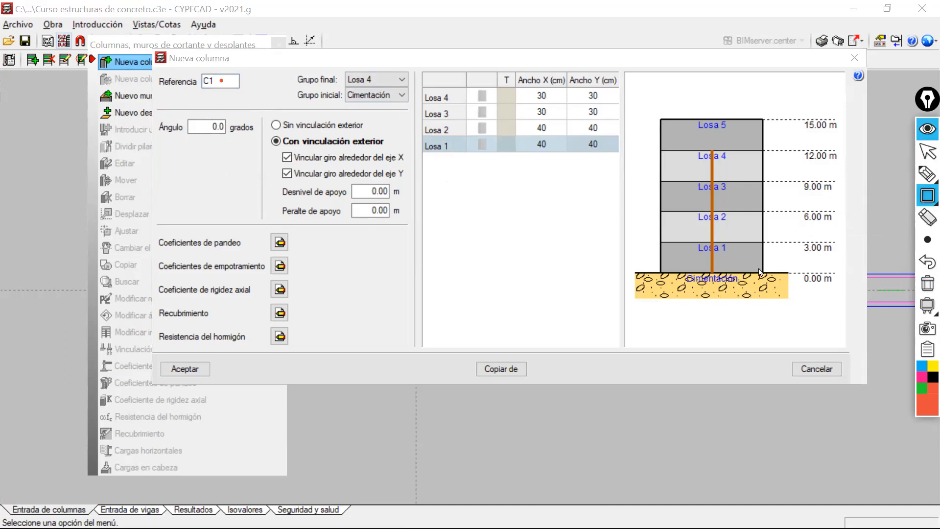
drag(151, 219, 320, 361)
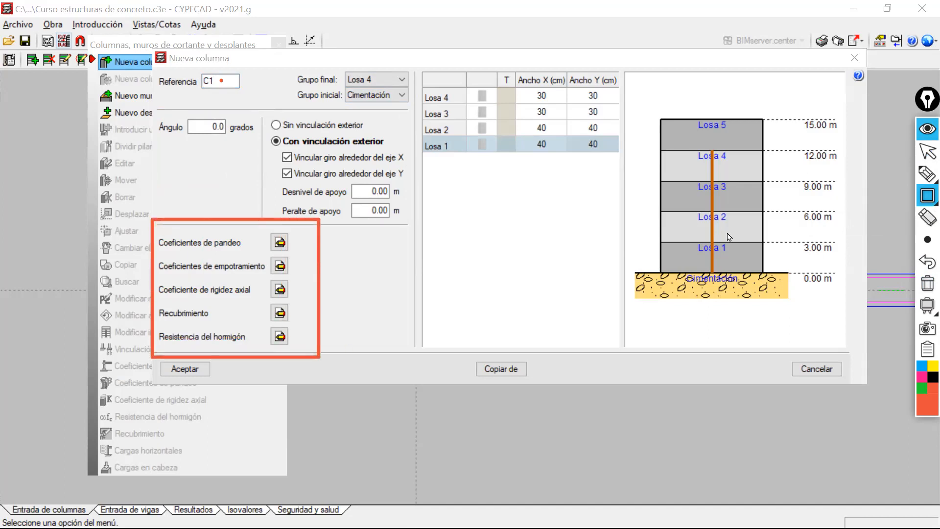
Examine the concrete strength and cover settings of column C1, closing each without changes.
click(927, 152)
click(279, 336)
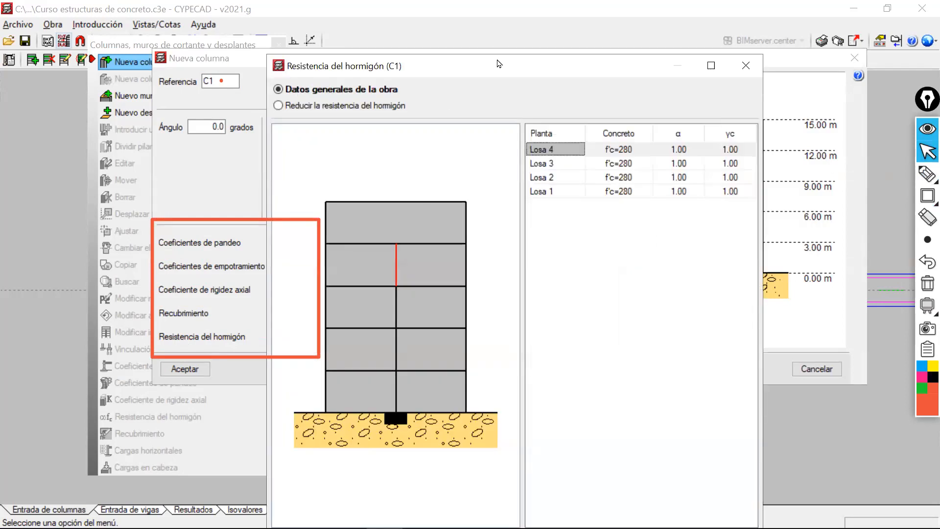
drag(499, 64, 578, 13)
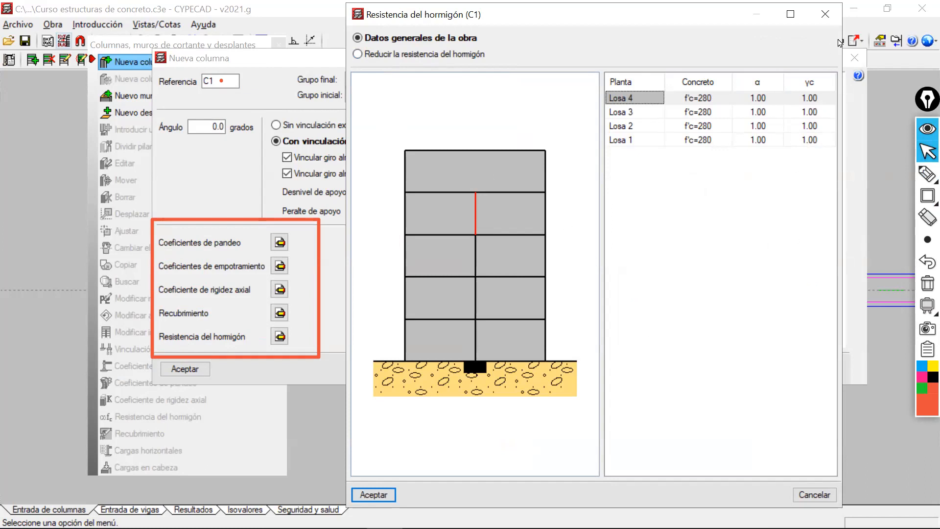
click(830, 13)
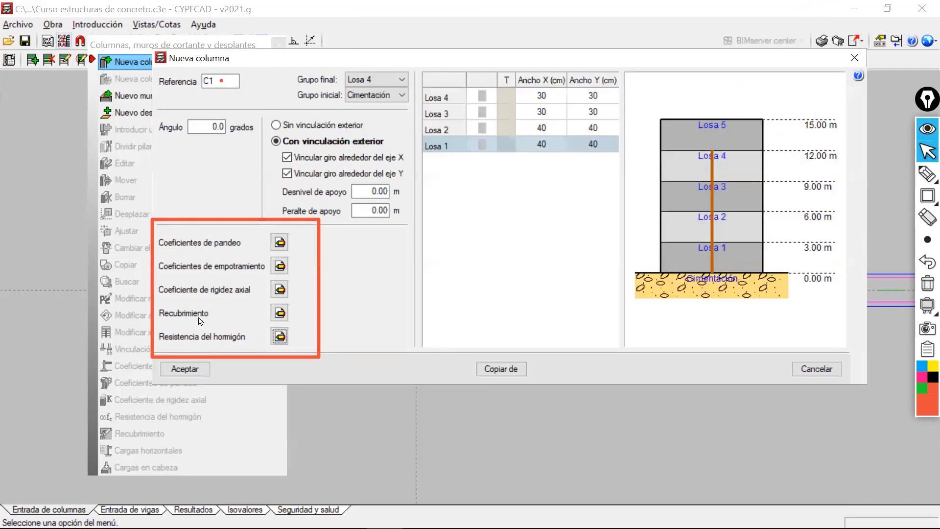
click(279, 312)
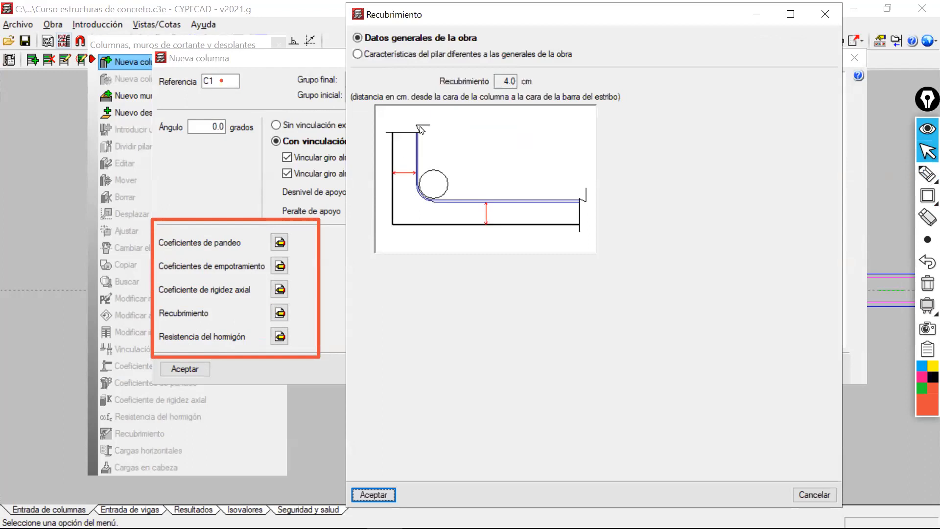
double_click(495, 82)
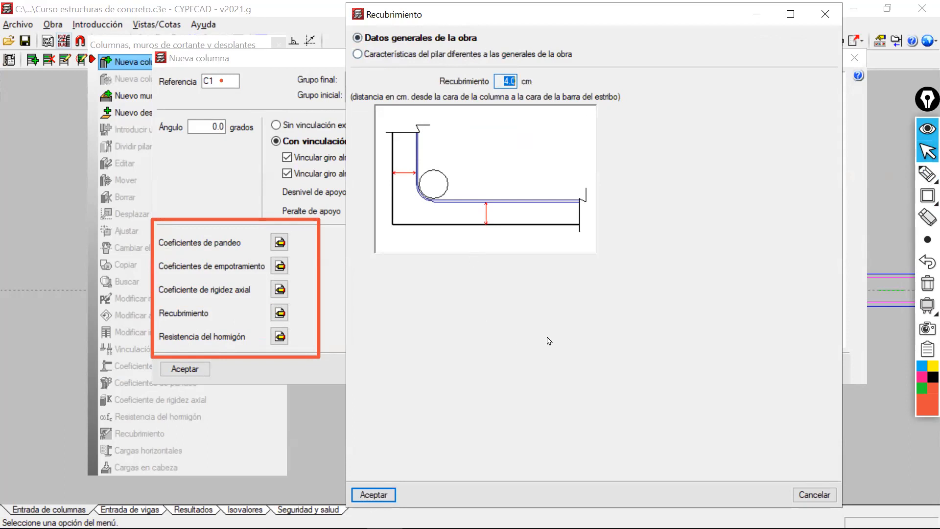
click(824, 14)
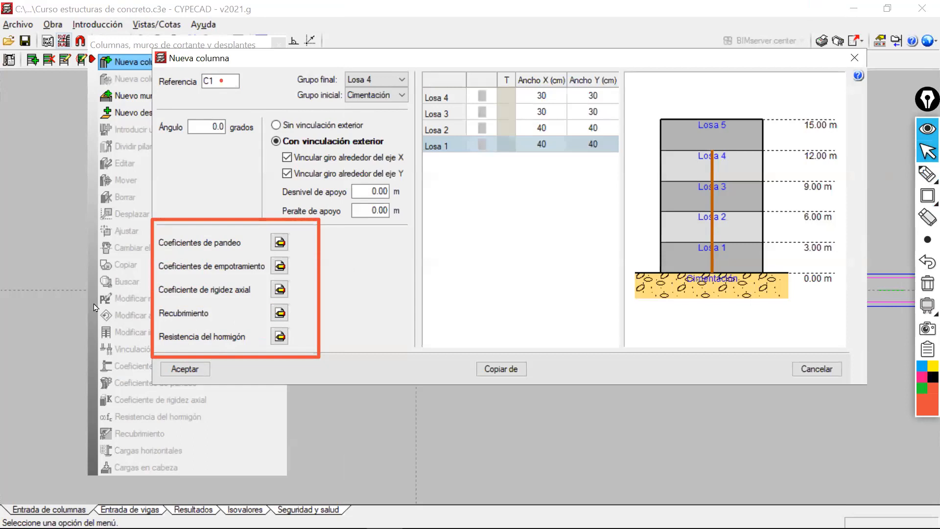
Examine the axial stiffness, fixity and buckling coefficients of column C1 without changes, and accept the column definition.
click(280, 289)
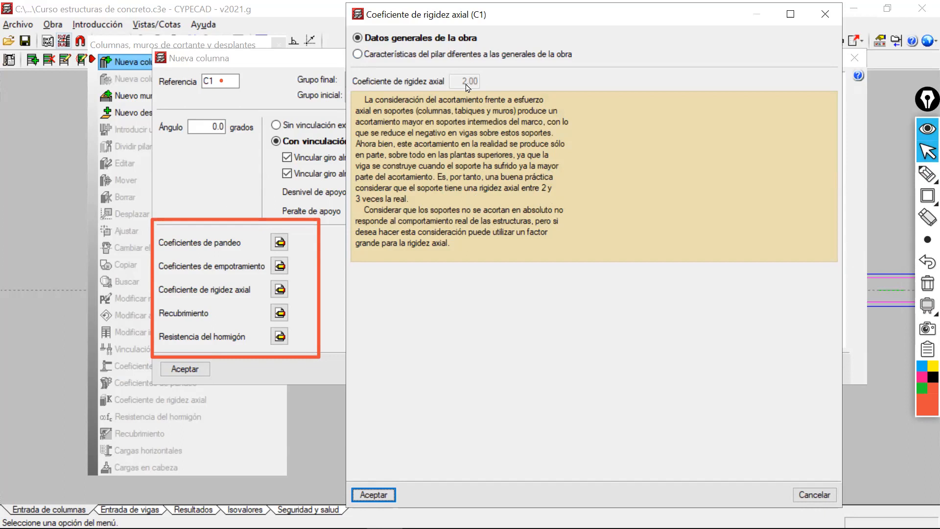
click(824, 495)
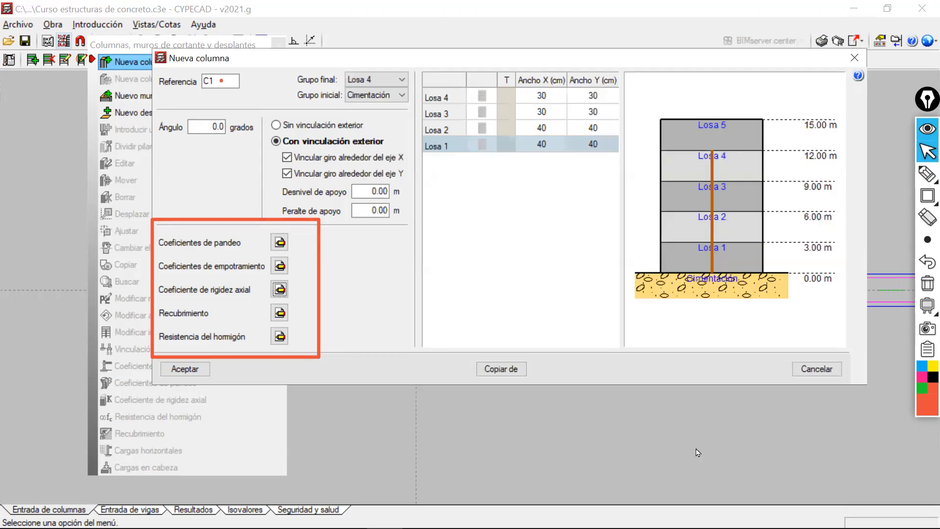
click(281, 267)
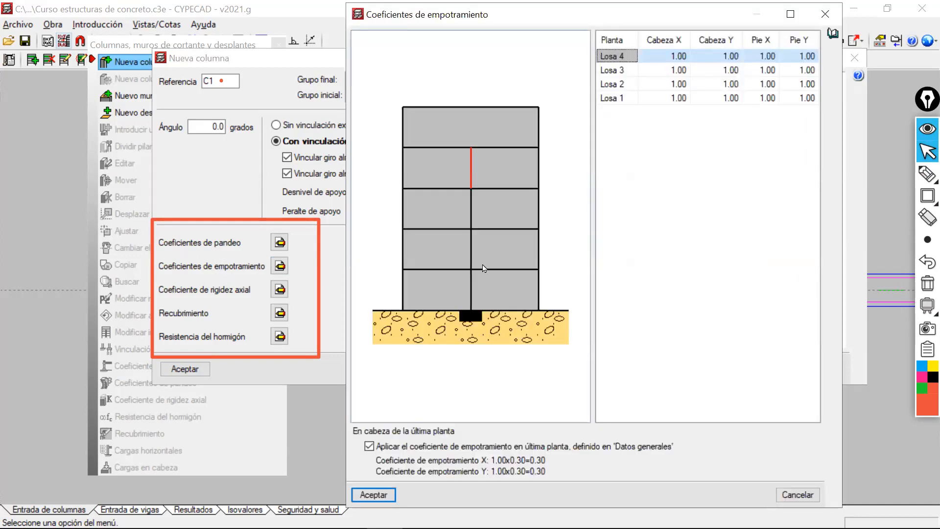
click(825, 14)
click(280, 242)
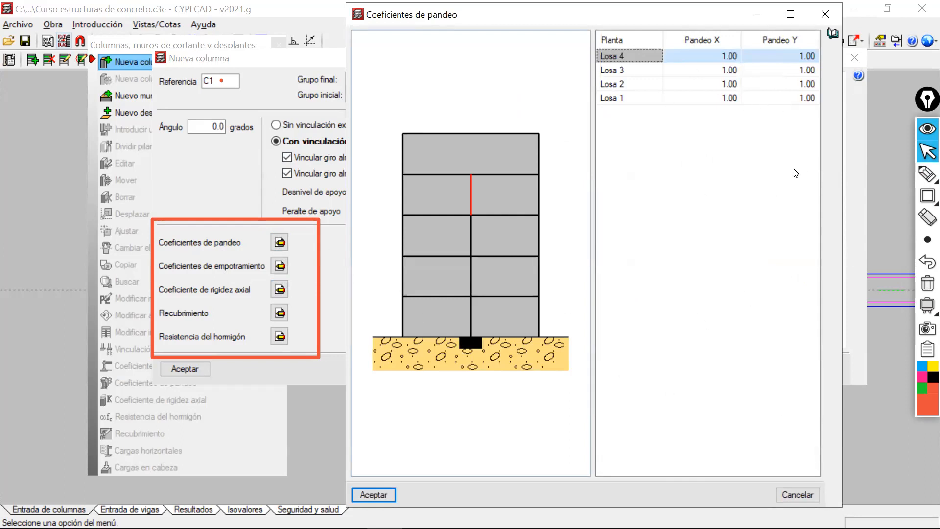
click(797, 494)
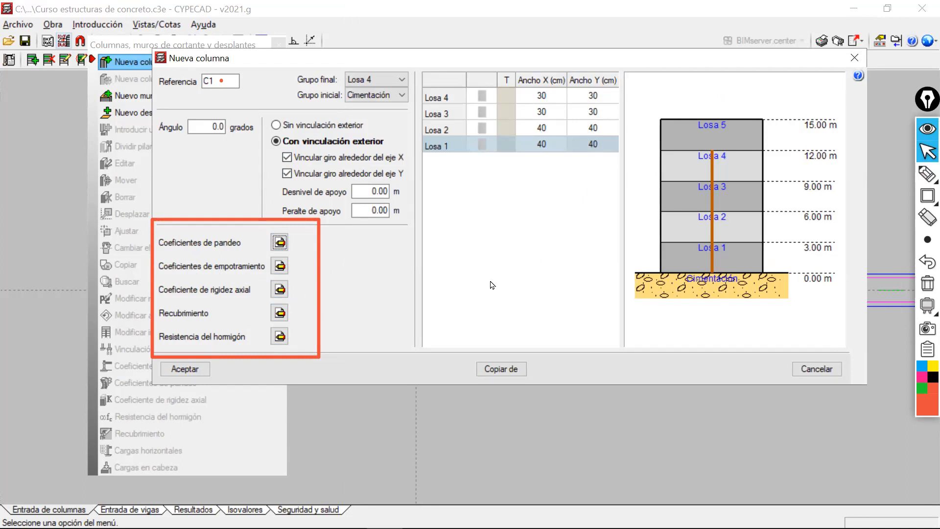
click(197, 371)
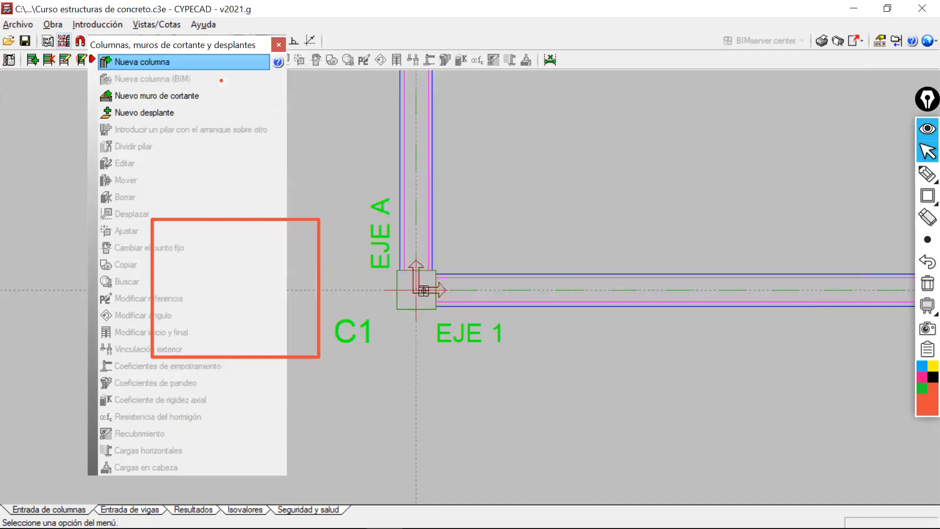
Activate the template snaps with the Intersección snap and tracking points enabled.
middle_drag(328, 217, 346, 217)
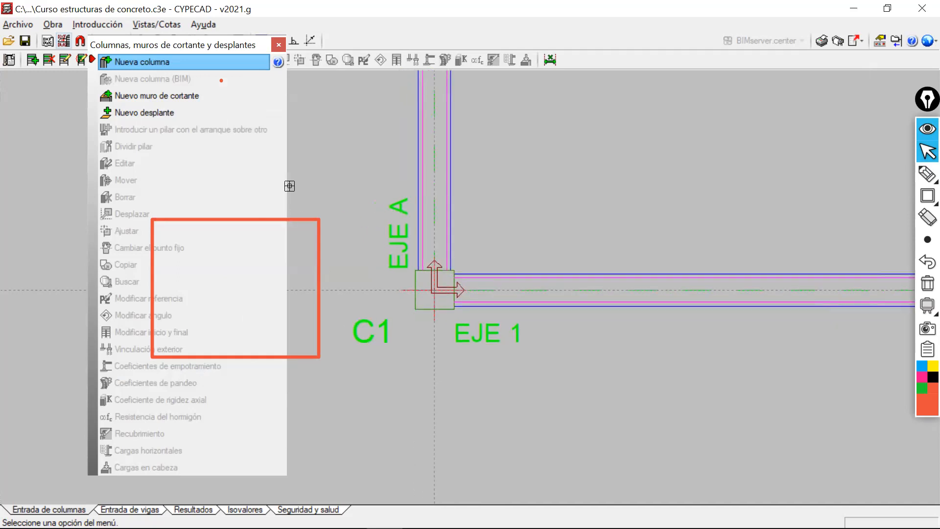
drag(241, 51, 223, 120)
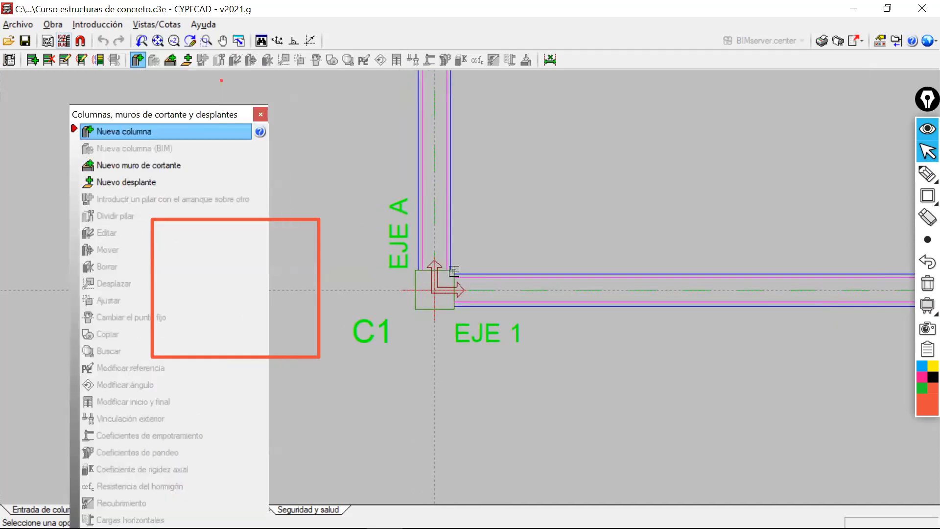
scroll(423, 293, up, 3)
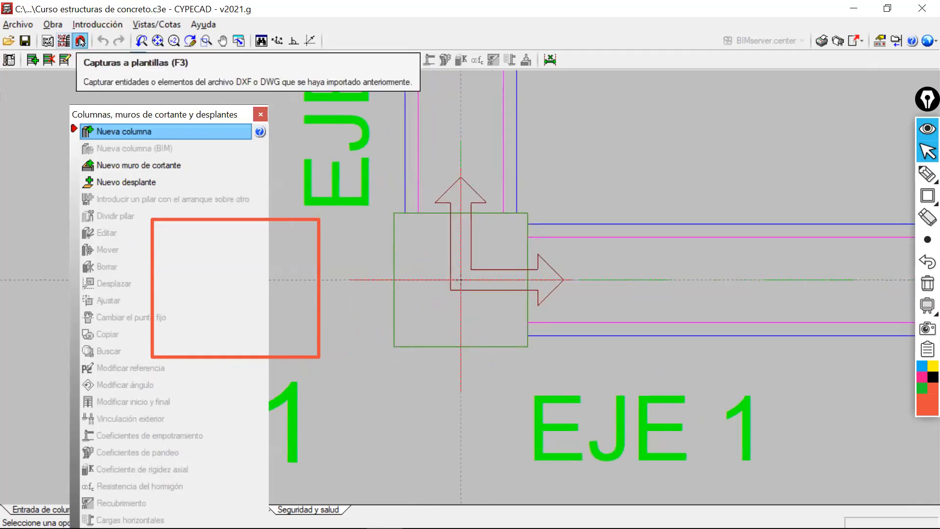
click(81, 41)
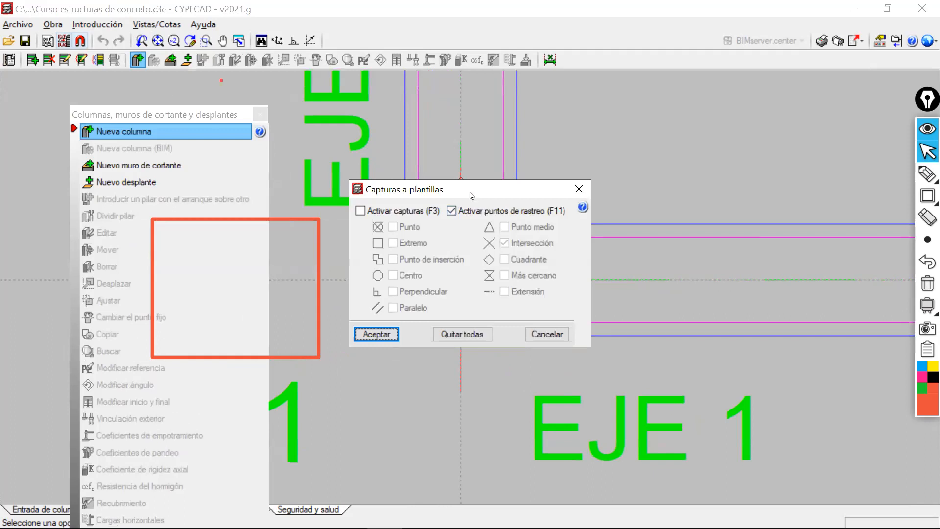
drag(467, 189, 671, 78)
click(564, 101)
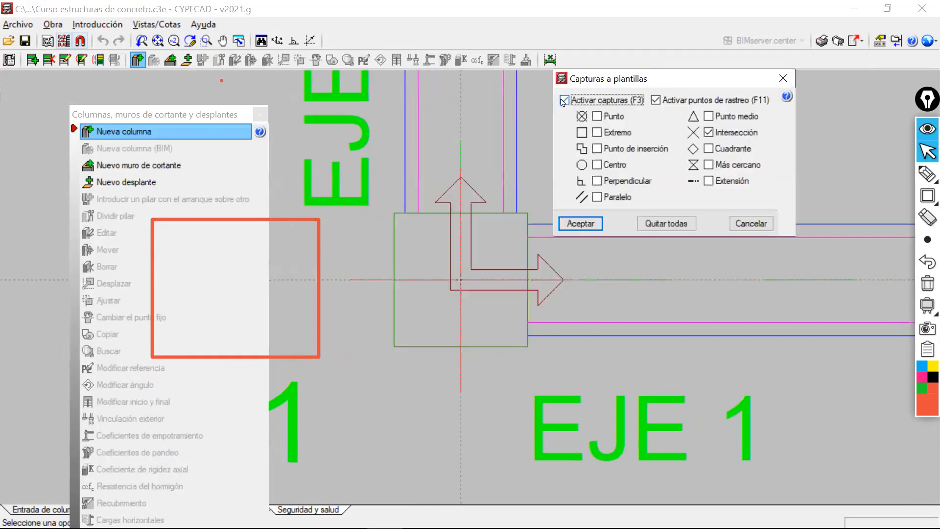
click(586, 225)
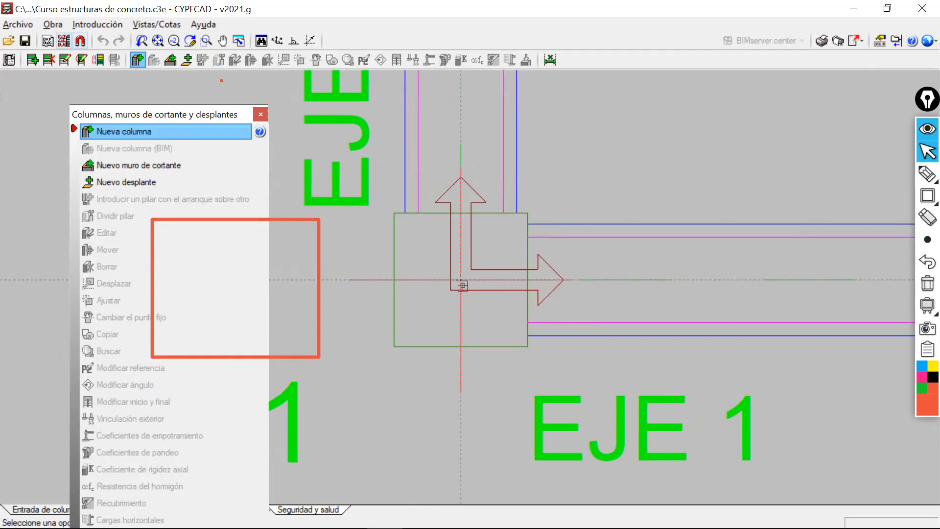
Place column C1 at the intersection of EJE A and EJE 1 and clear the annotations.
click(464, 281)
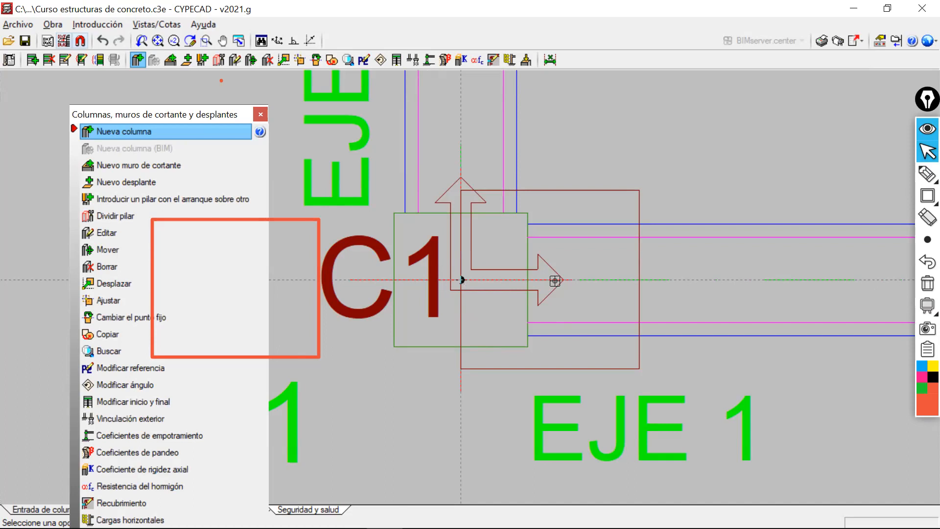
mouse_move(926, 198)
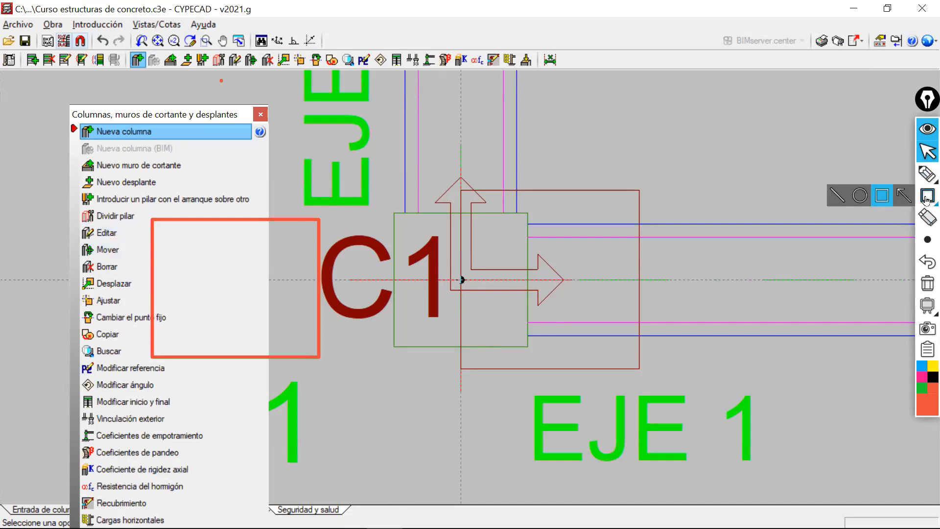
click(927, 282)
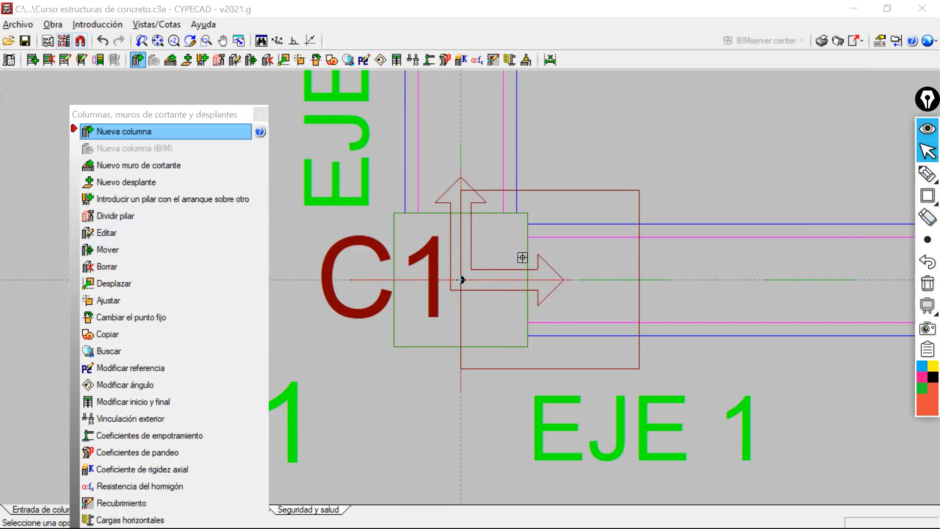
Try adjusting column C1 to one side of its insertion point and then to the other.
middle_drag(523, 257, 474, 214)
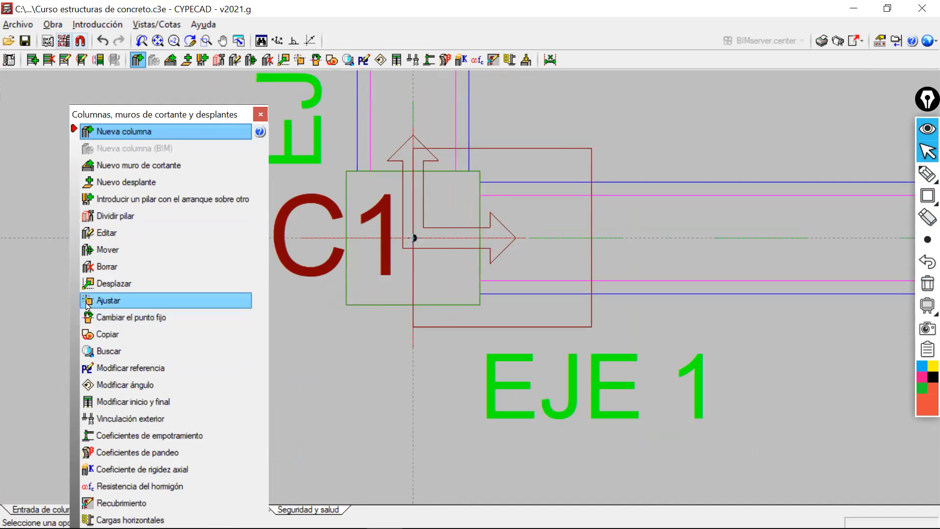
click(196, 296)
click(381, 322)
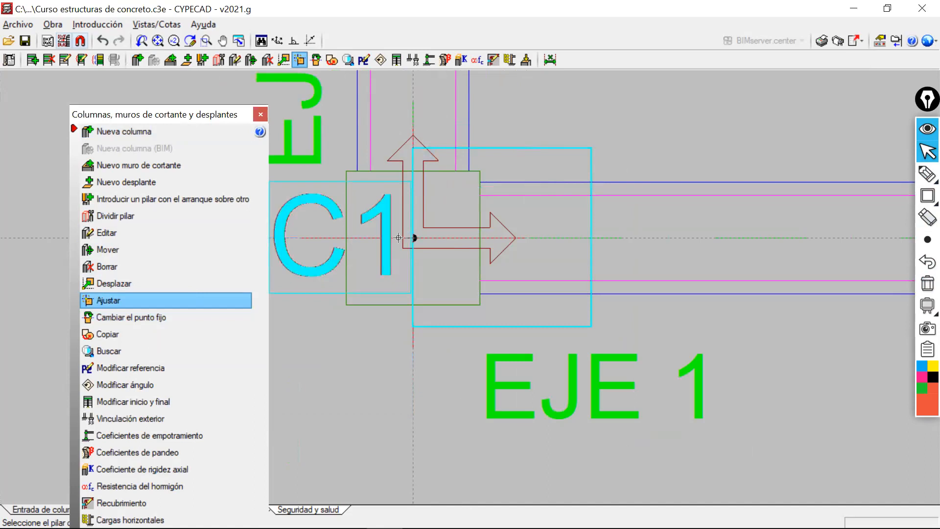
click(358, 236)
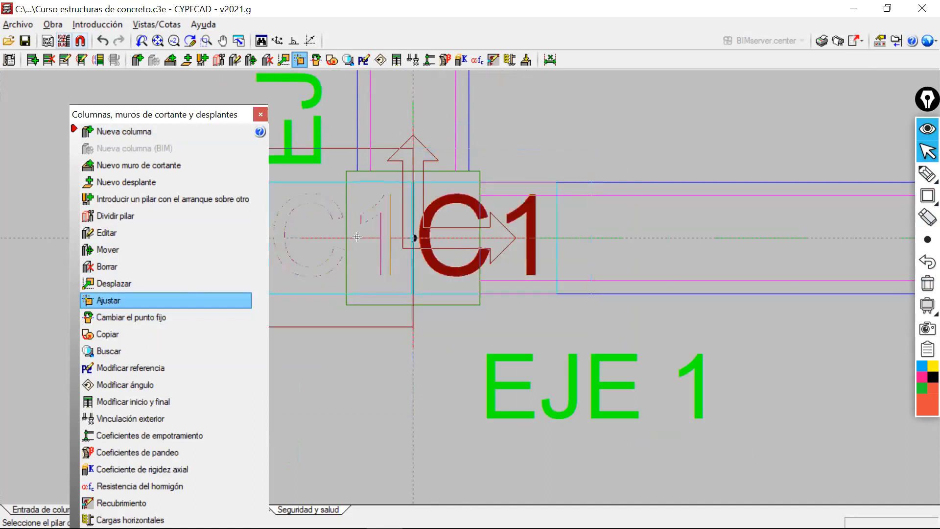
click(488, 240)
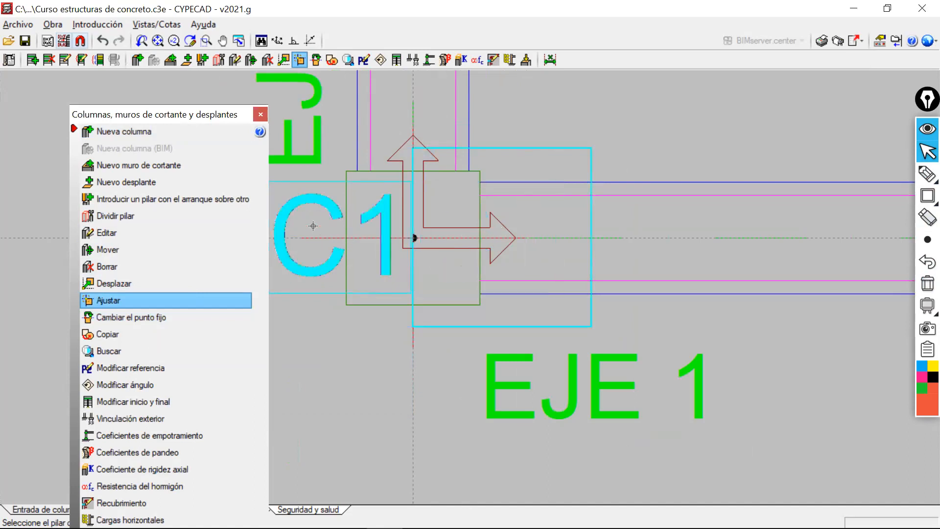
Edit column C1 so that its fixed point is the centre of the section.
click(132, 233)
click(515, 154)
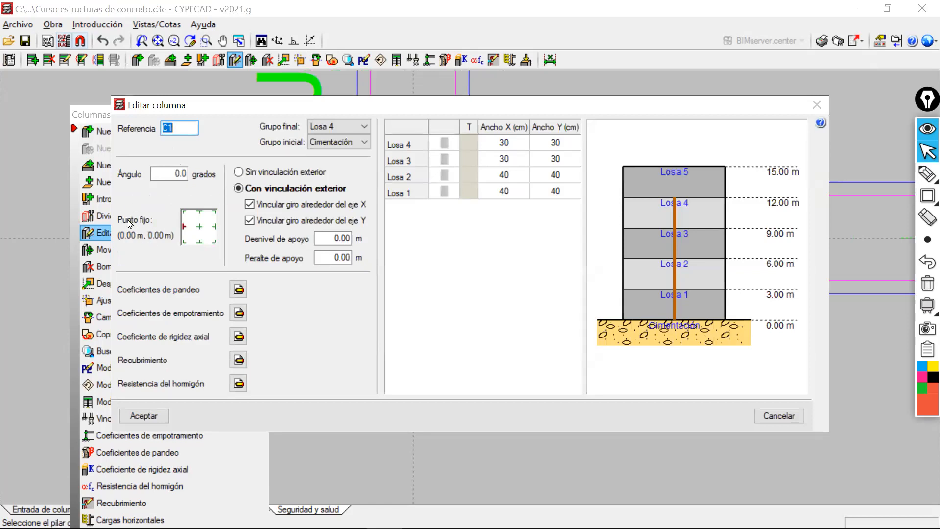
click(199, 227)
click(156, 414)
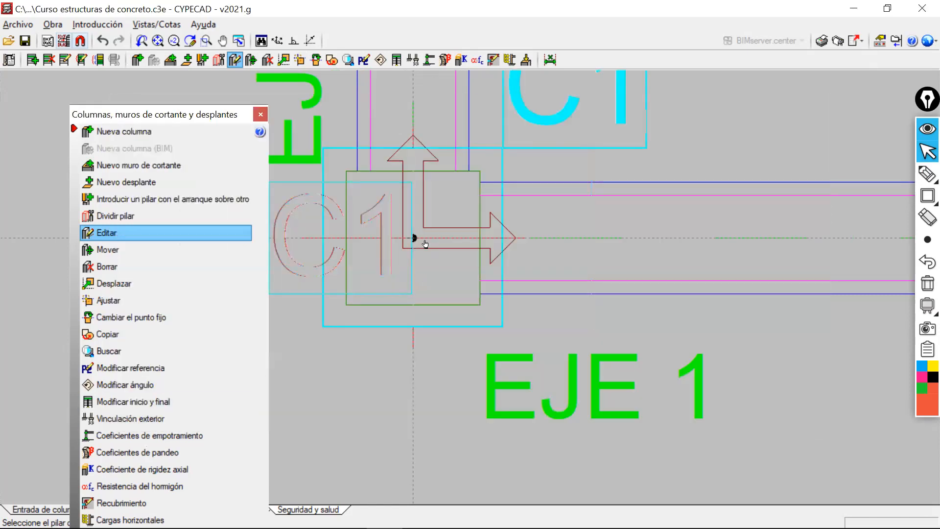
middle_drag(418, 236, 486, 262)
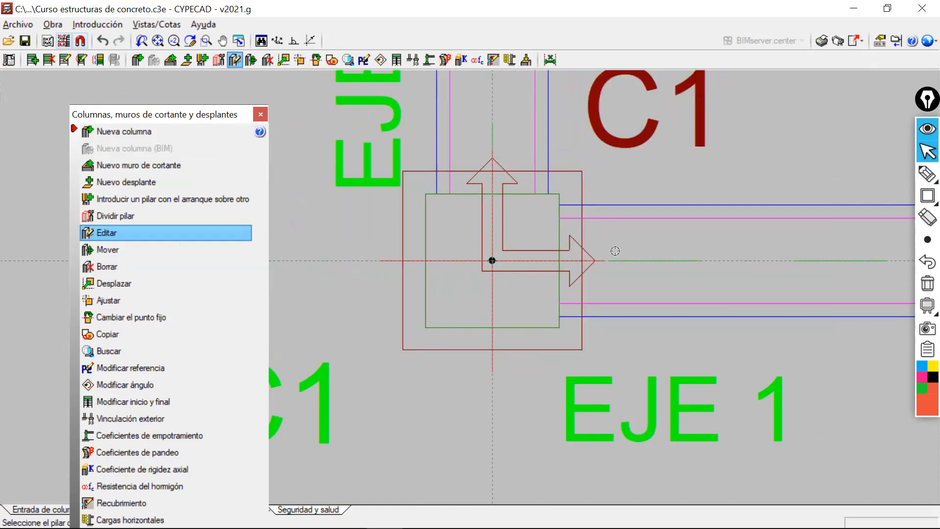
Mark the lower-left corner of column C1's outline with a pen cross and draw a small arrow near its lower edge.
mouse_move(926, 174)
click(862, 184)
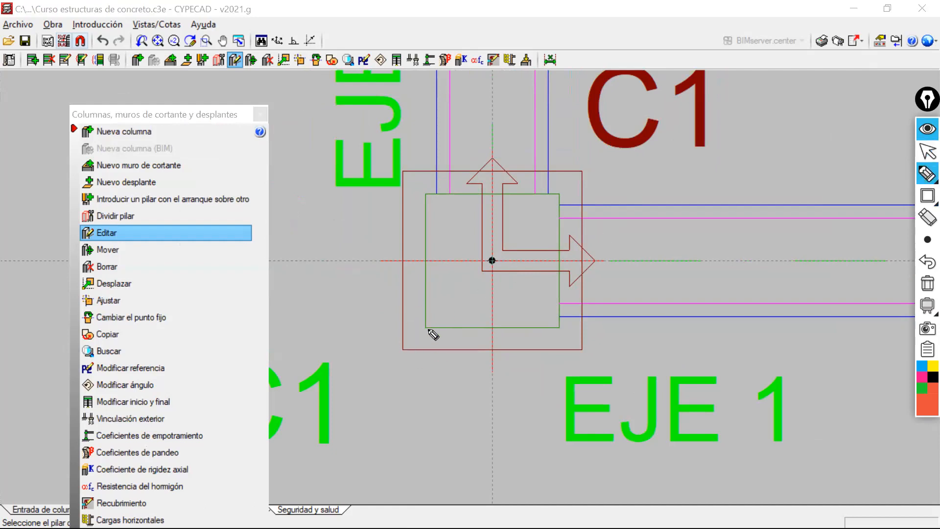
click(402, 349)
drag(397, 349, 407, 348)
mouse_move(509, 308)
mouse_down()
mouse_move(544, 313)
mouse_move(529, 323)
mouse_up()
click(928, 152)
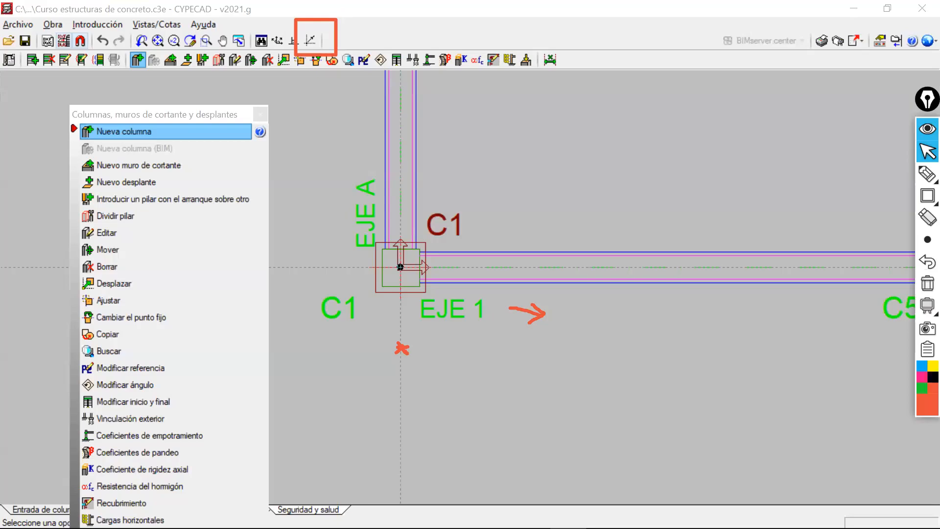
Clear all pen and rectangle annotations from the plan and show the complete column grid.
click(927, 239)
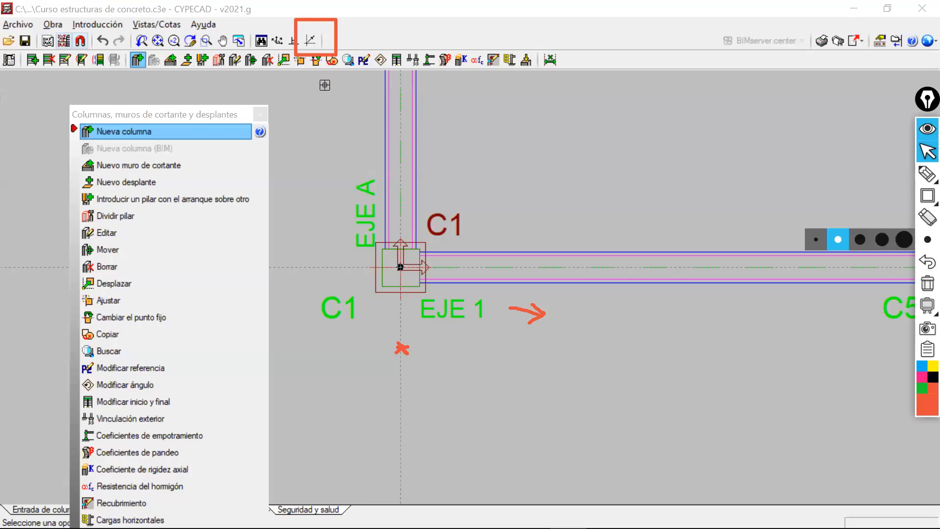
scroll(482, 282, down, 5)
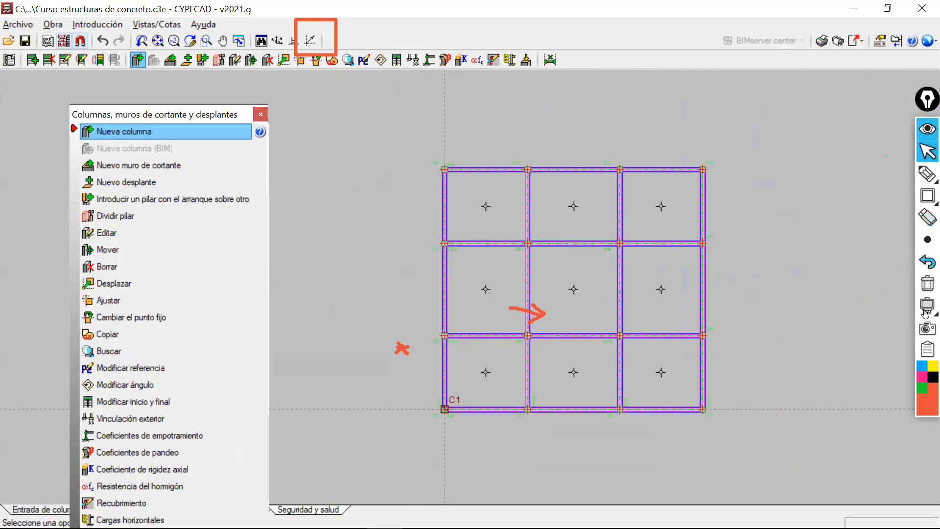
click(927, 283)
middle_drag(407, 316, 365, 279)
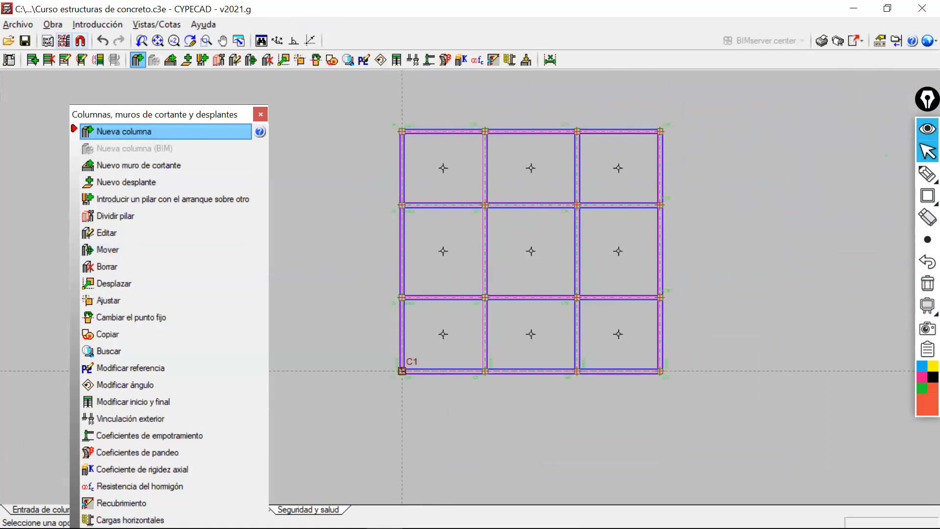
click(917, 150)
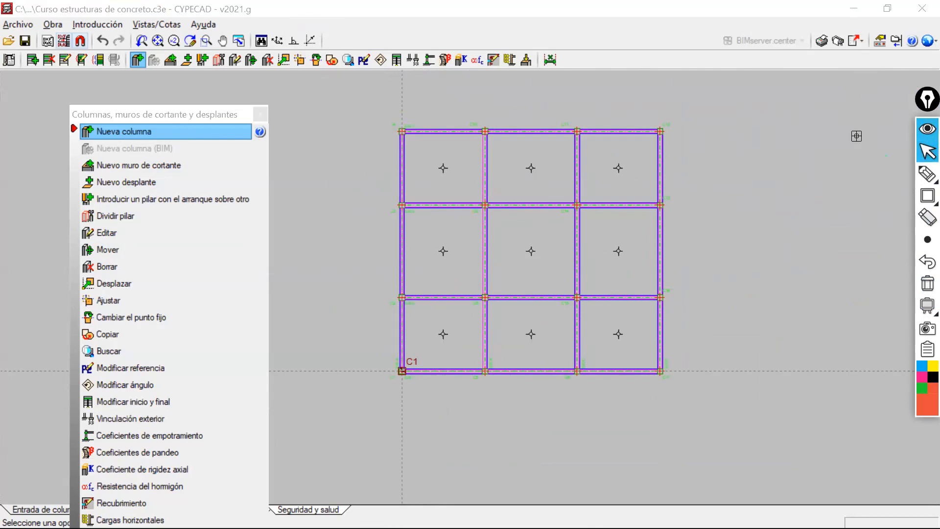
Define new column C2 with an angle of 45 degrees and accept its definition for placement.
click(150, 131)
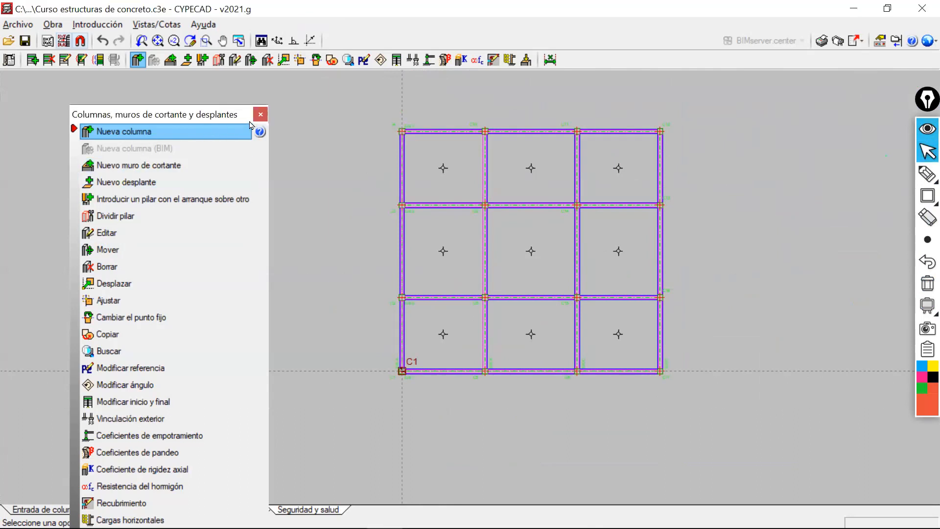
click(925, 157)
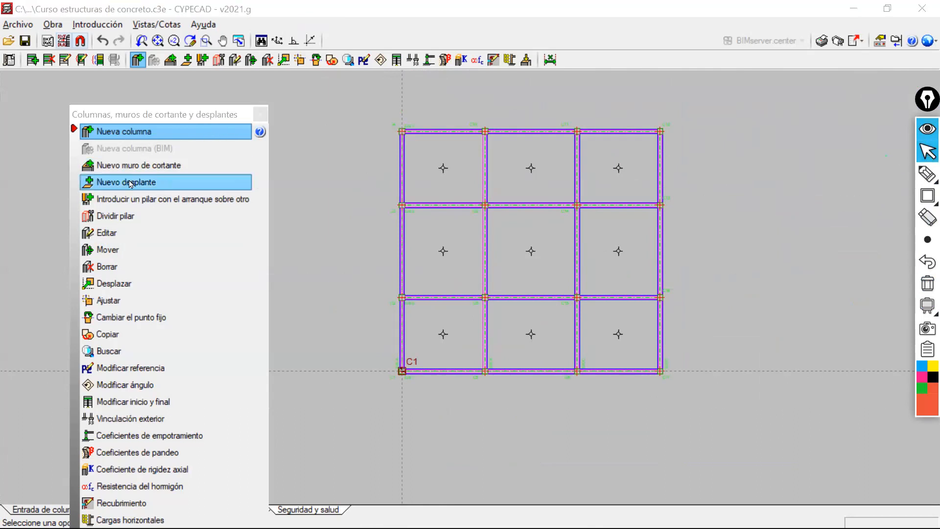
click(141, 141)
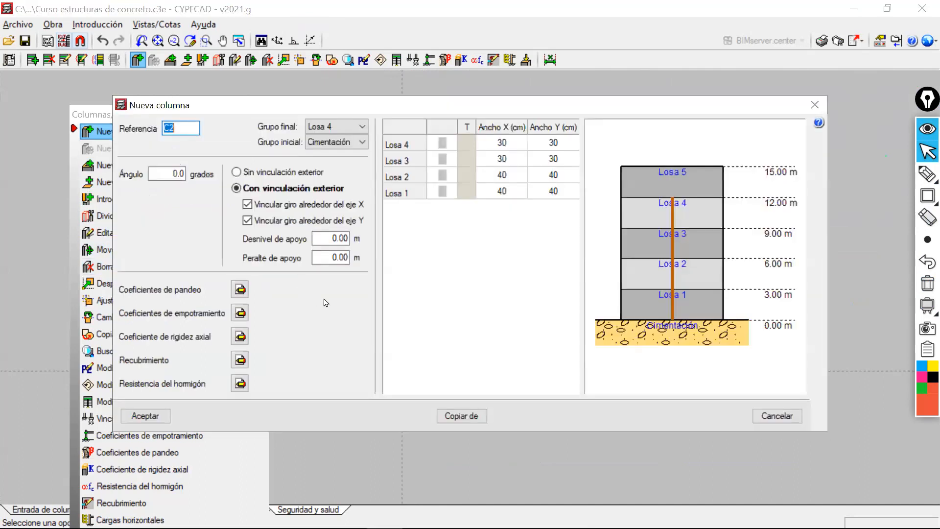
click(814, 106)
click(108, 131)
drag(499, 105, 643, 121)
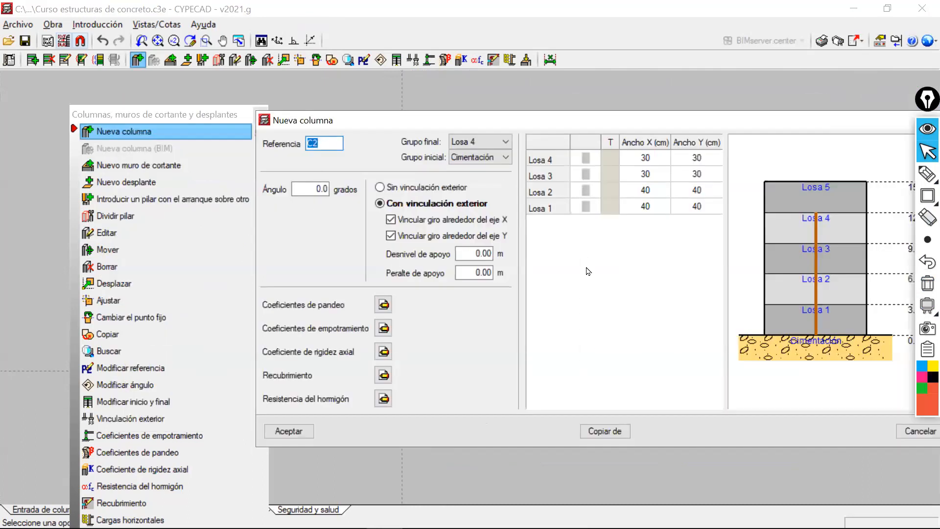
drag(520, 114, 470, 100)
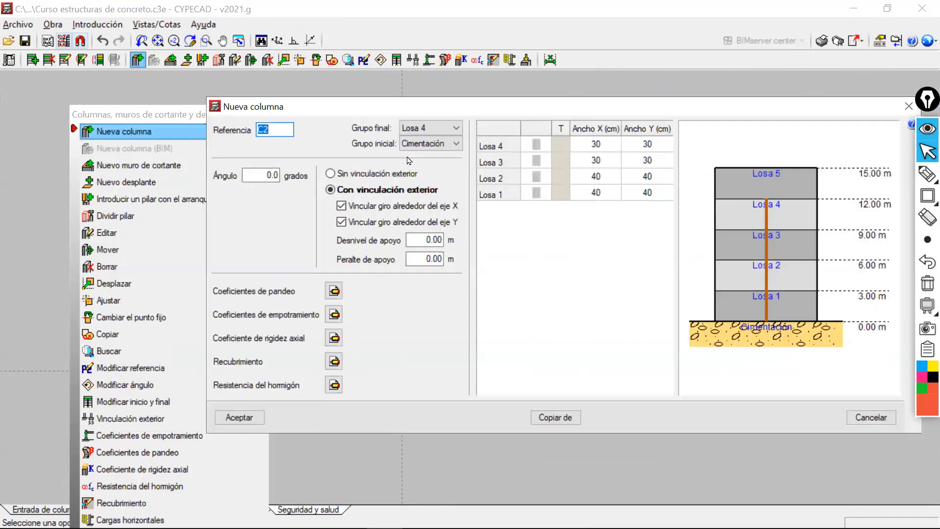
double_click(272, 175)
text(45)
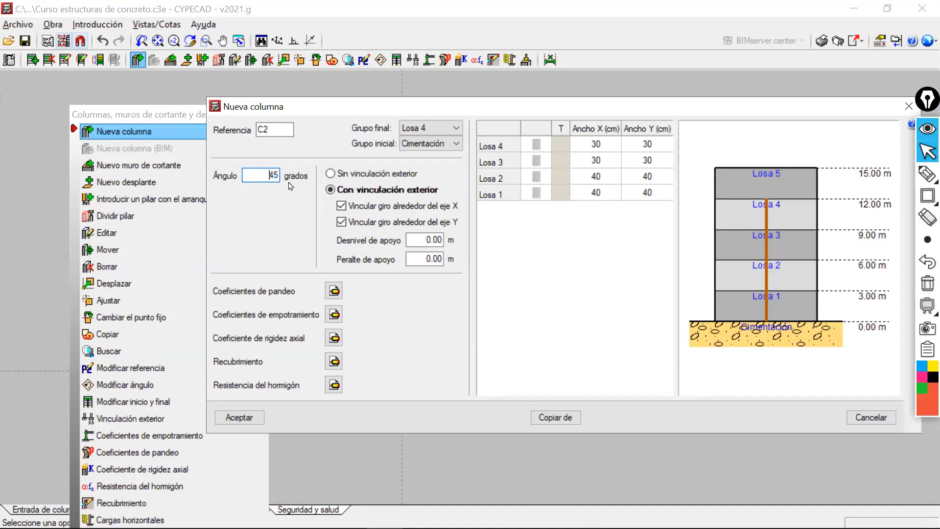
click(239, 417)
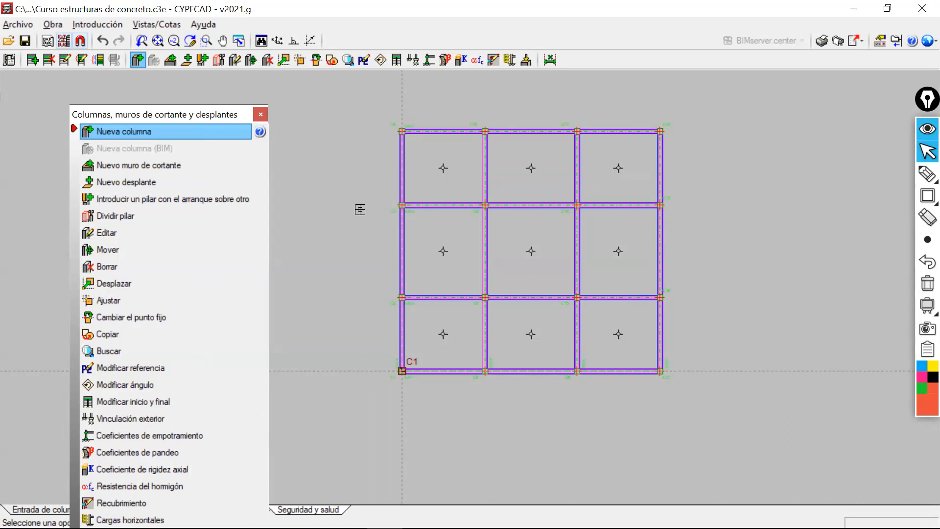
Place column C2 at coordinates X 1.5 and Y 1.5 and inspect its rotated section and offsets.
text(1.5)
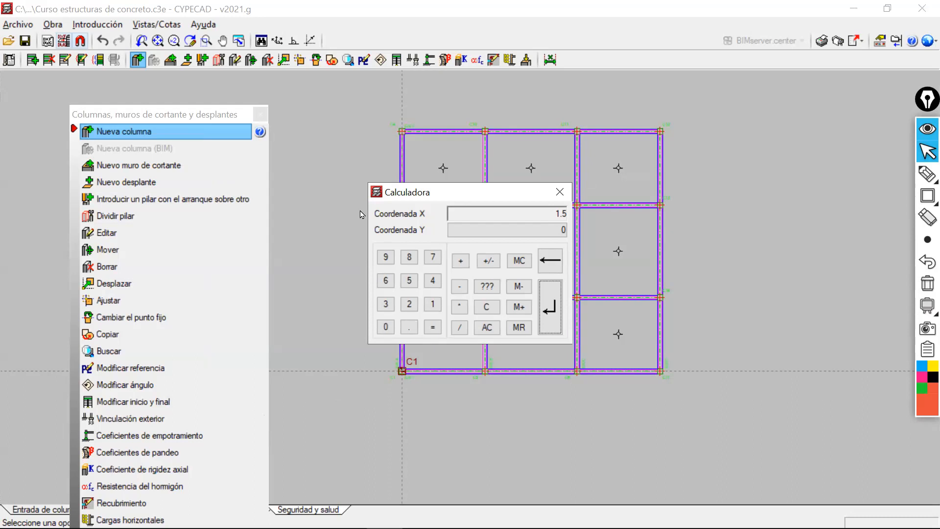
key(Return)
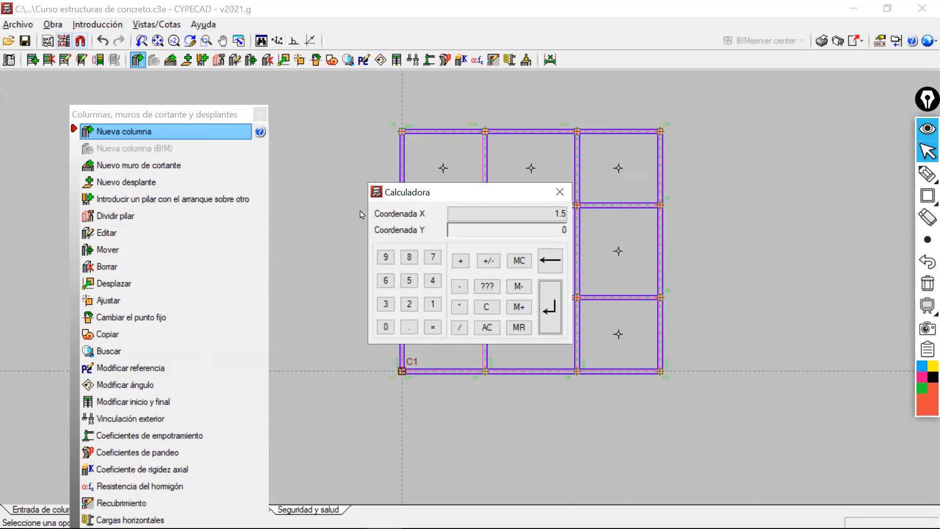
text(1.5)
key(Return)
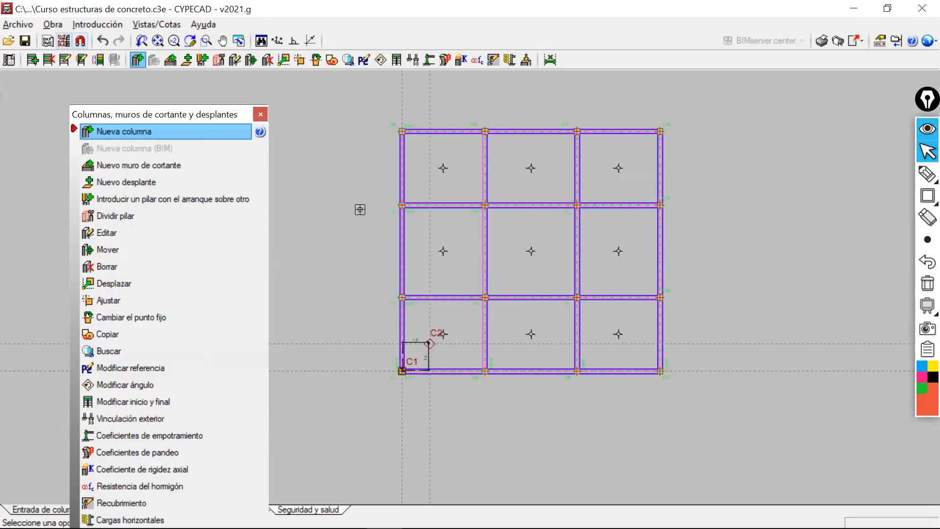
scroll(443, 342, up, 5)
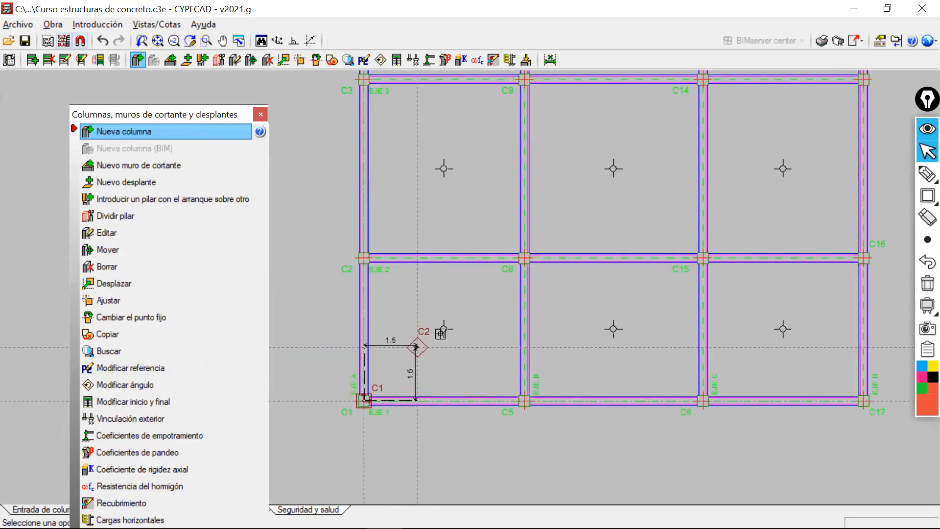
scroll(421, 370, up, 6)
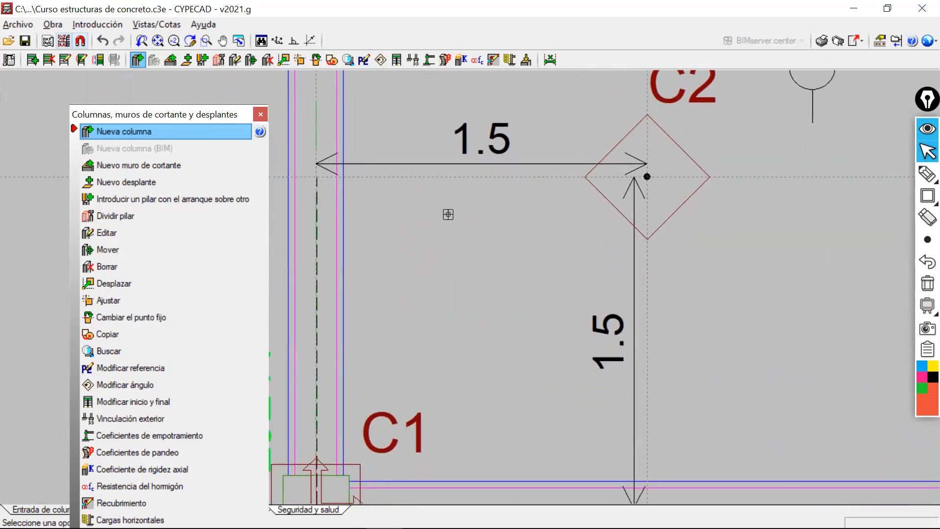
scroll(453, 216, down, 4)
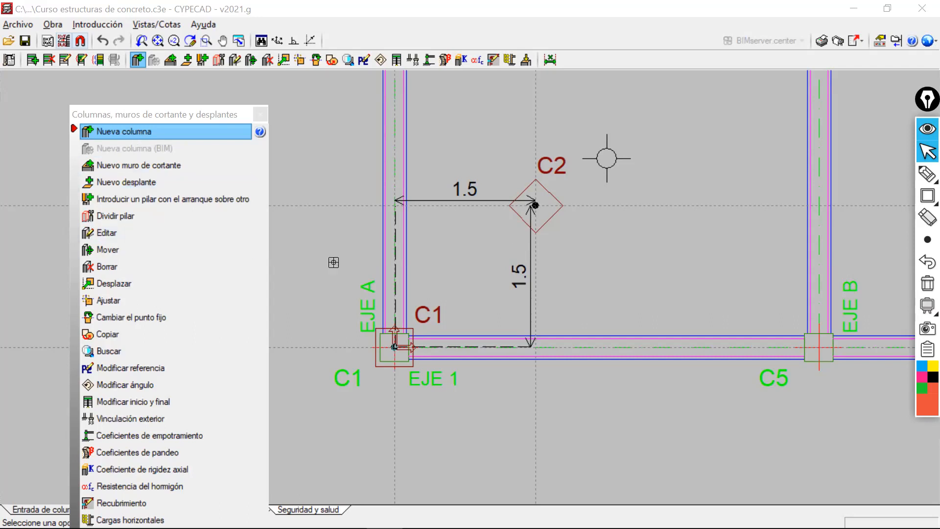
click(155, 130)
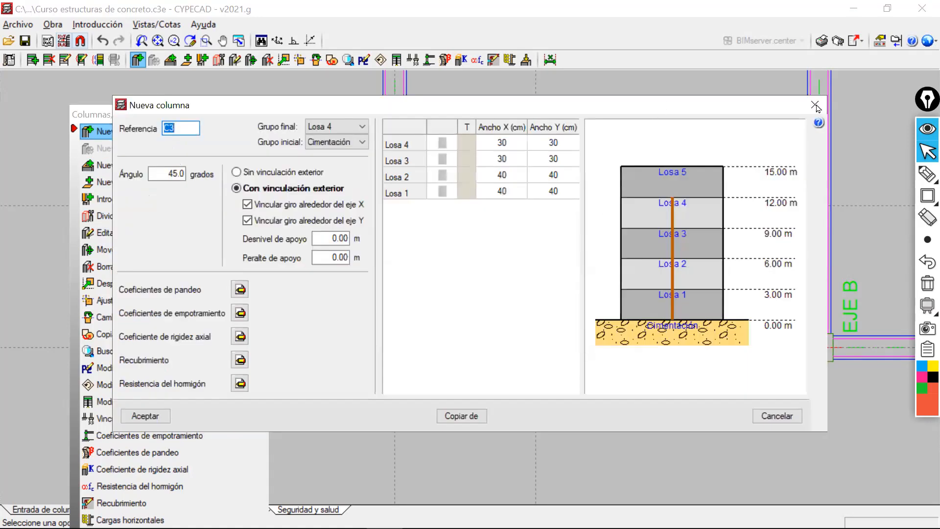
click(814, 105)
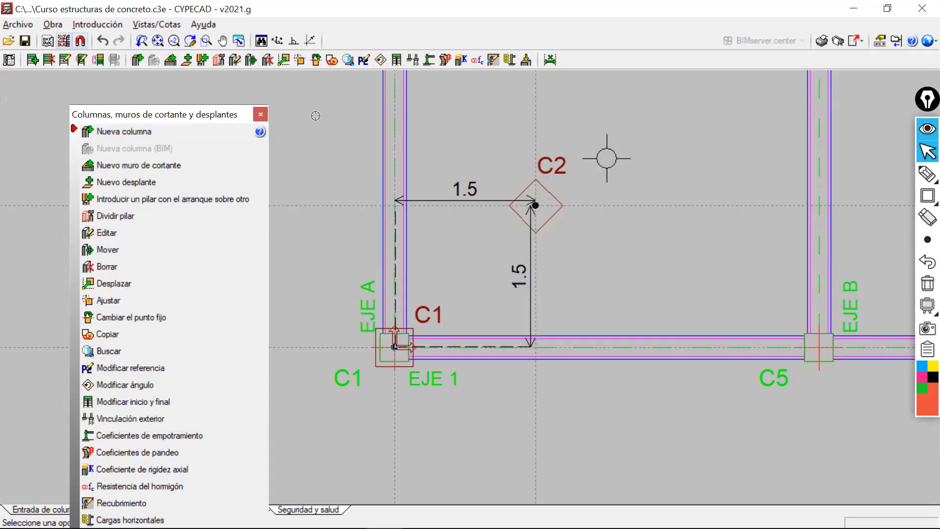
Define new column C3 with a timber 100x70 section from the Cabios/Viguetas series at Losa 4 and accept it for placement.
click(129, 132)
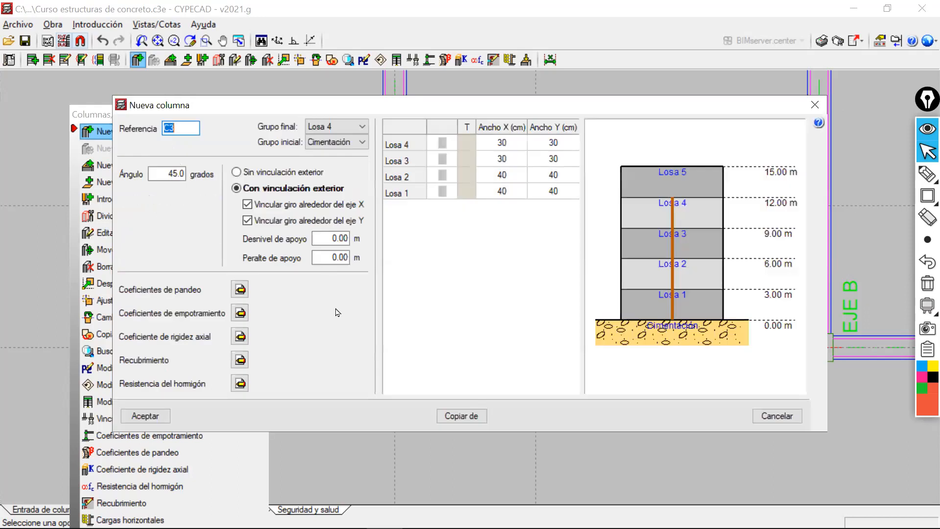
click(442, 145)
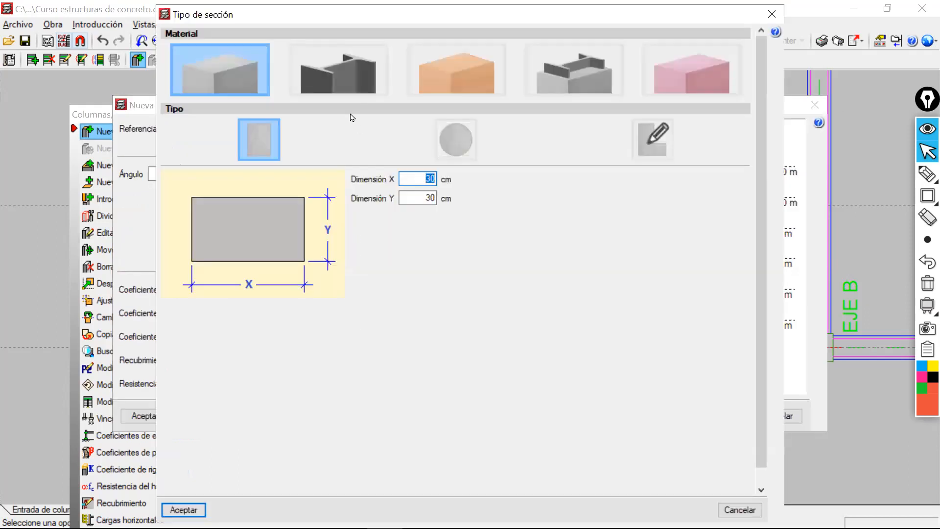
click(454, 81)
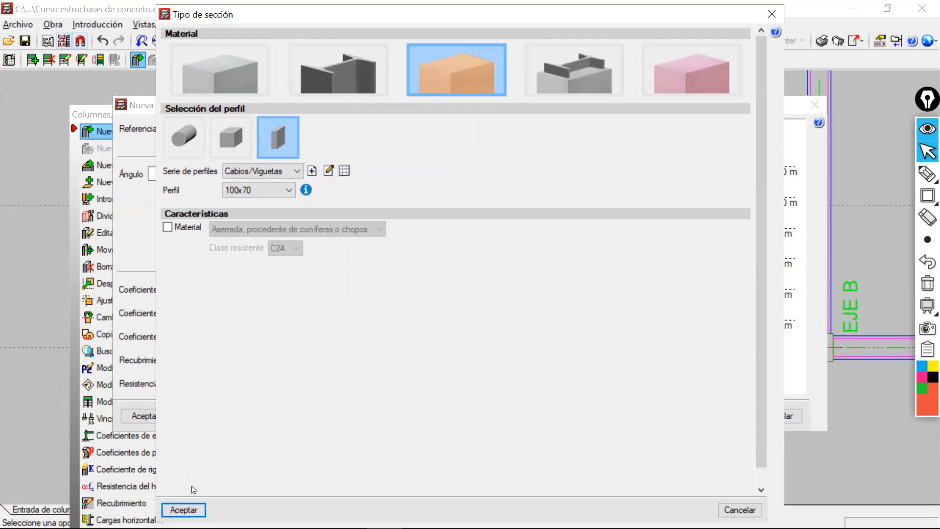
click(184, 510)
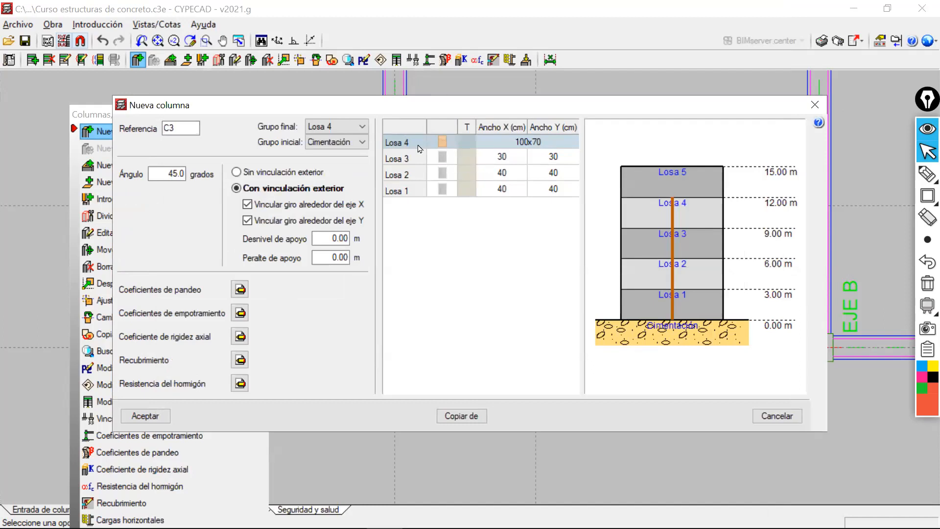
click(131, 416)
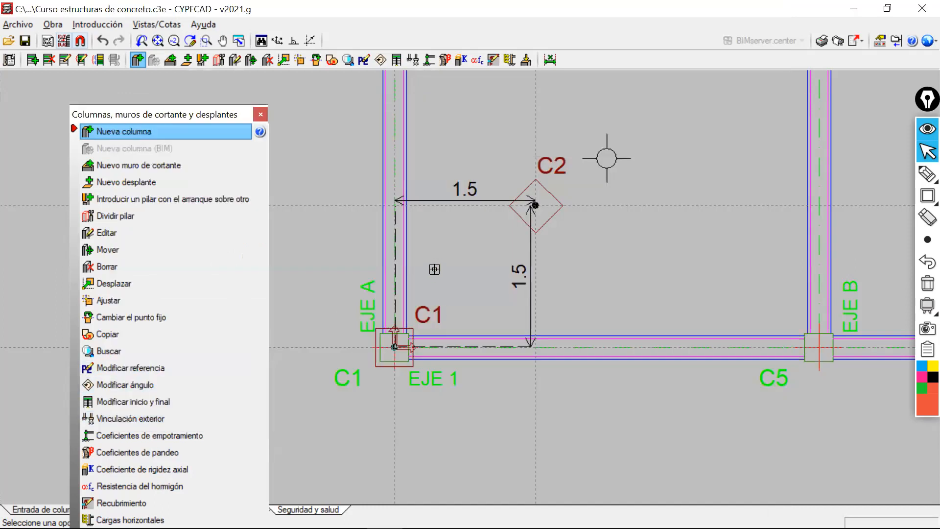
Place column C3 at the intersection of EJE A and EJE 2.
scroll(434, 297, down, 2)
middle_drag(436, 214, 433, 269)
scroll(407, 179, up, 3)
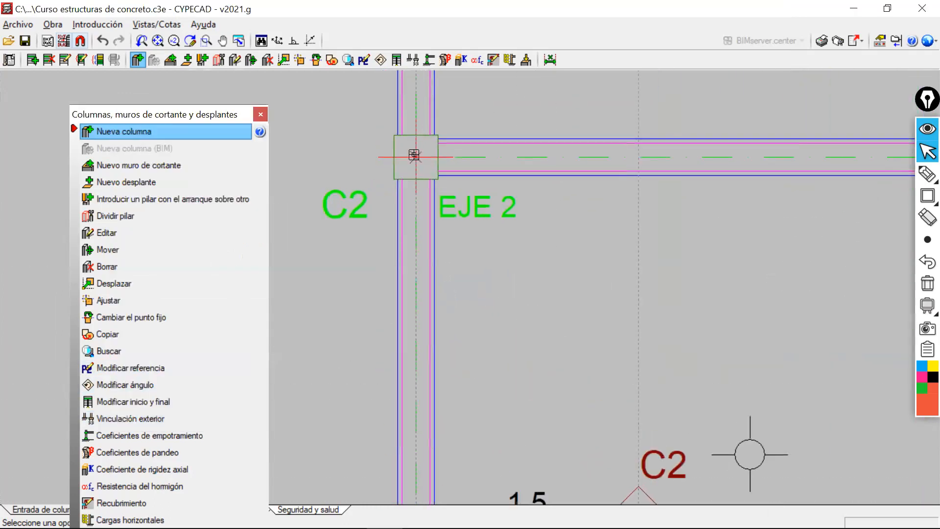
click(413, 155)
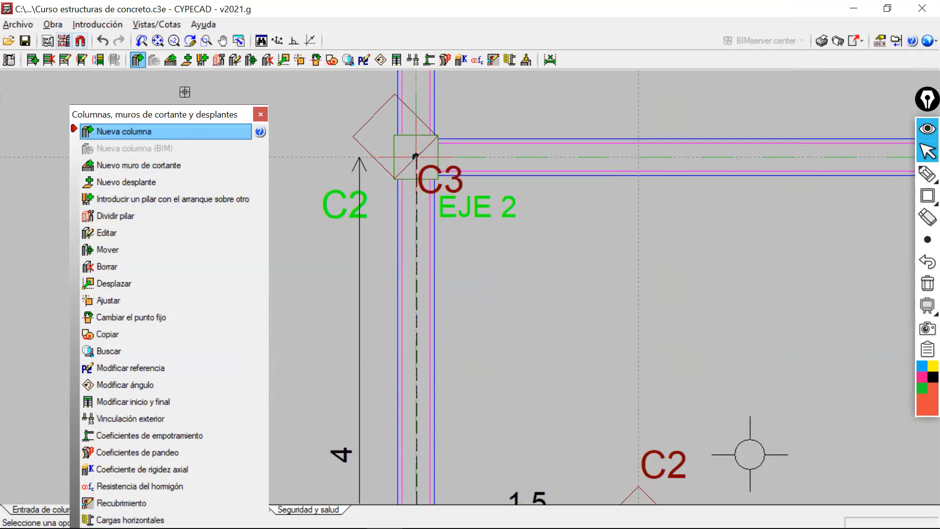
Switch from column entry to beam entry, open the building's 3D view and orbit around the placed columns.
click(259, 115)
click(119, 510)
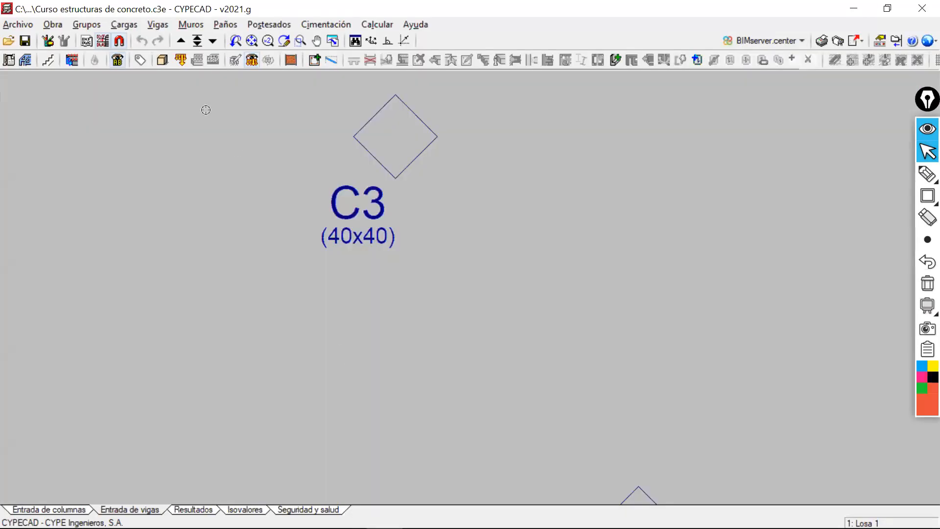
click(164, 61)
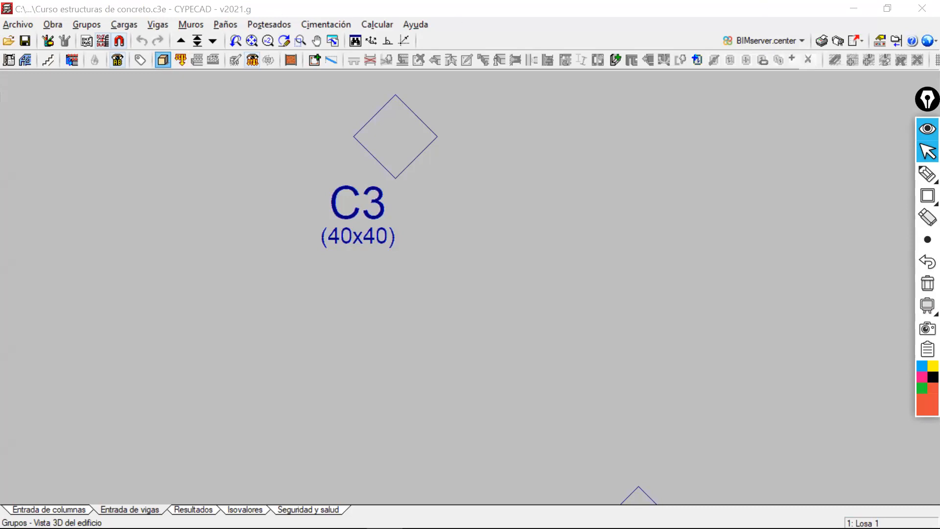
scroll(507, 174, up, 5)
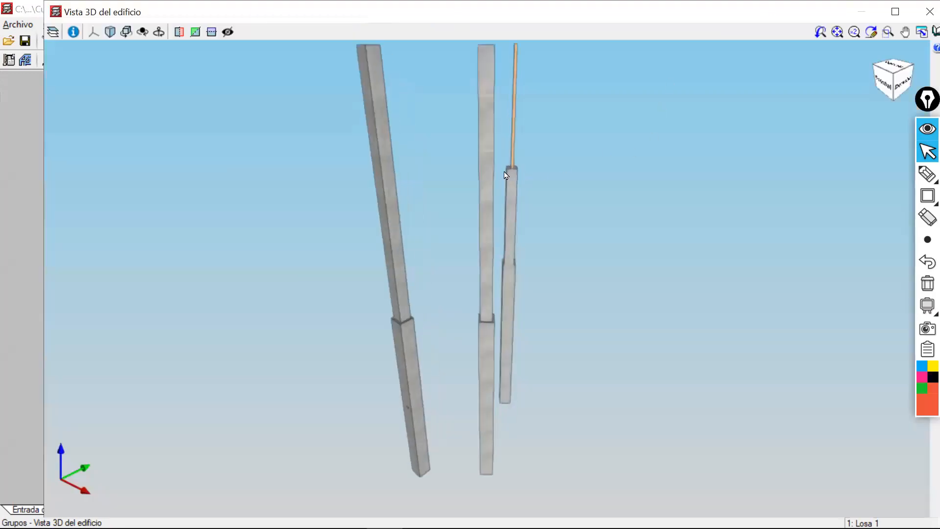
mouse_move(507, 174)
mouse_down()
mouse_move(496, 191)
mouse_move(579, 205)
mouse_move(675, 193)
mouse_move(522, 175)
mouse_move(761, 252)
mouse_move(646, 248)
mouse_move(593, 227)
mouse_move(623, 254)
mouse_move(675, 247)
mouse_move(554, 256)
mouse_move(295, 240)
mouse_move(395, 231)
mouse_move(439, 346)
mouse_move(440, 338)
mouse_move(526, 323)
mouse_move(736, 350)
mouse_up()
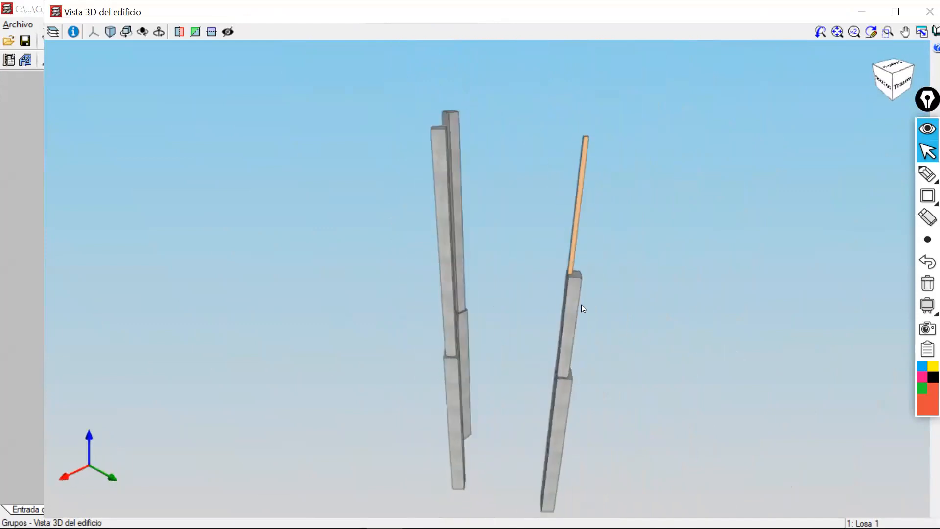
Examine from several angles how column C3's timber segment sits on the concrete segment below it.
scroll(568, 279, up, 5)
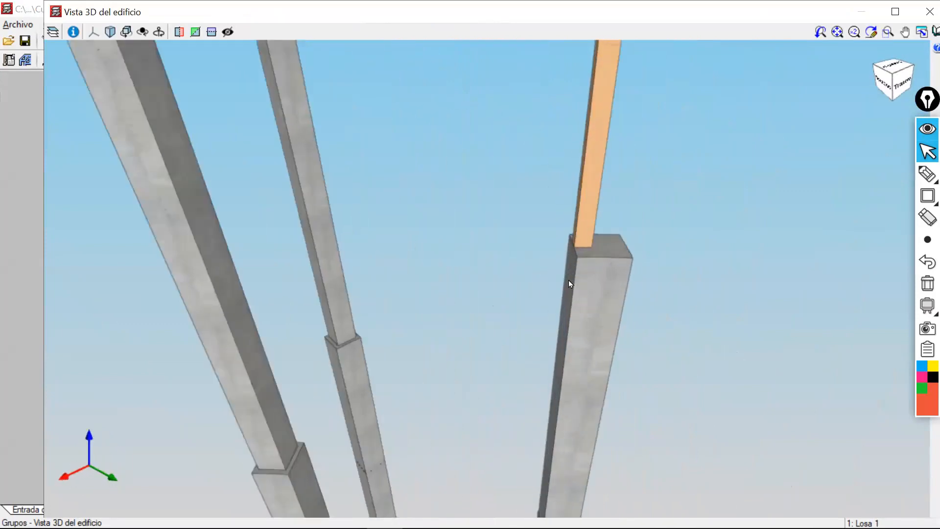
scroll(568, 280, down, 5)
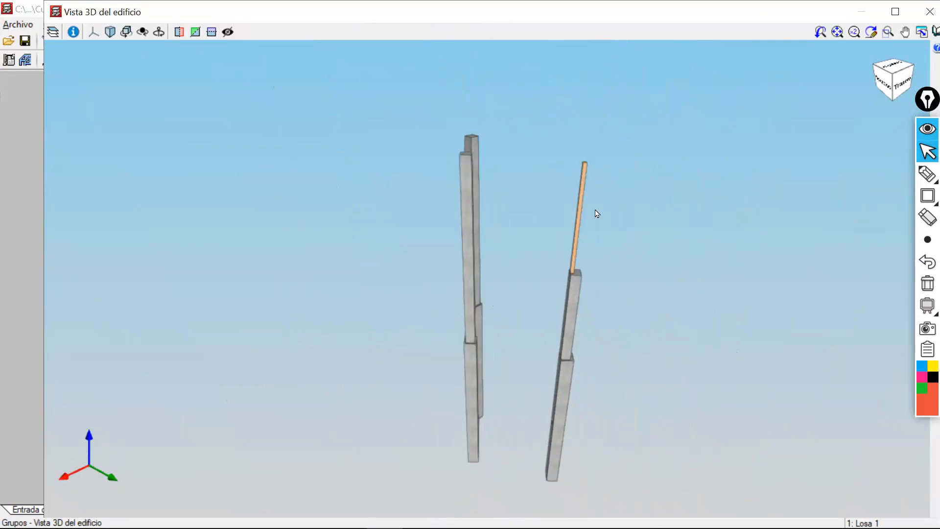
scroll(572, 277, up, 5)
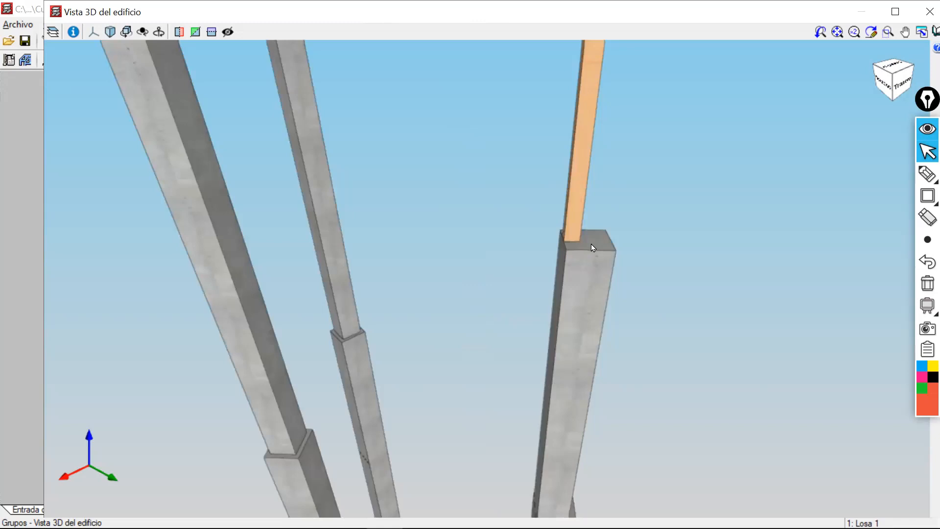
scroll(580, 290, down, 8)
mouse_move(572, 307)
middle_down()
mouse_move(493, 292)
mouse_move(547, 289)
middle_up()
scroll(560, 290, up, 5)
scroll(562, 286, up, 1)
scroll(547, 289, down, 5)
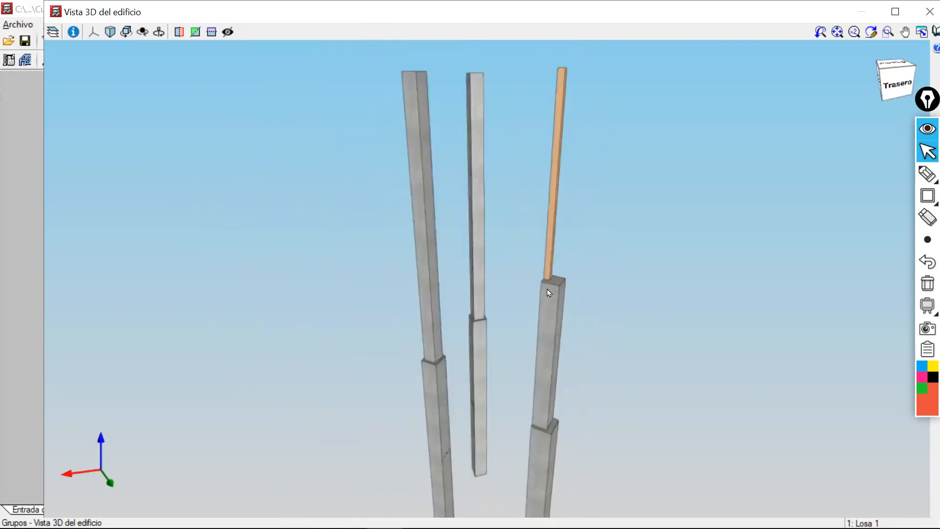
scroll(547, 289, down, 2)
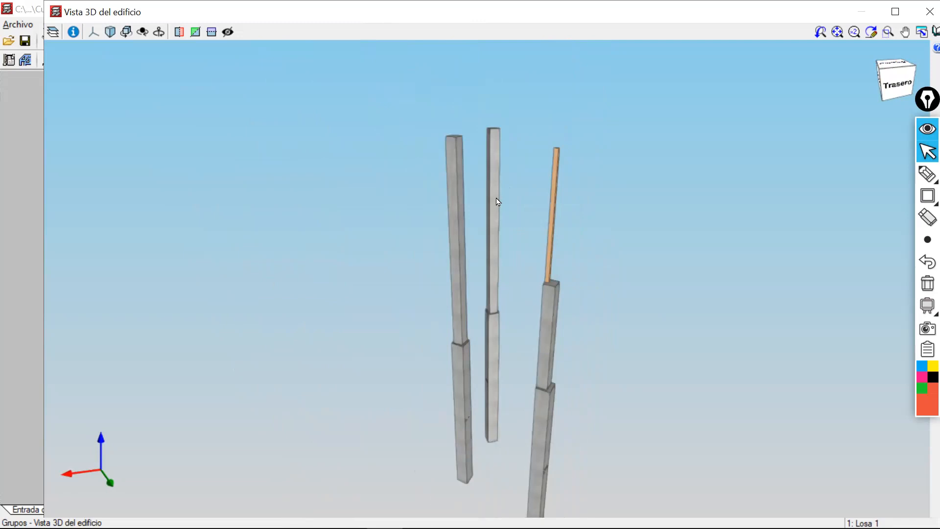
Draw a red pen line from the base of C3's timber segment to the middle concrete column and clear the annotation.
click(927, 177)
drag(548, 281, 489, 211)
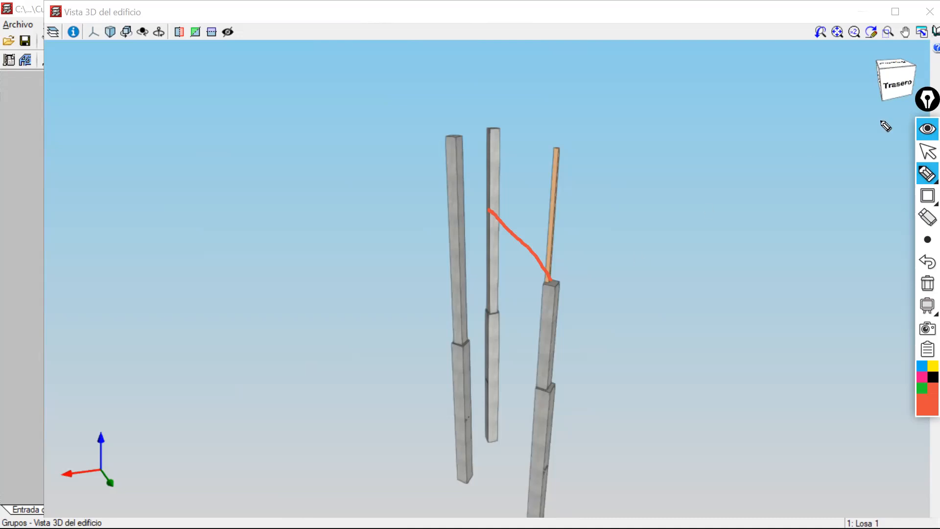
click(927, 152)
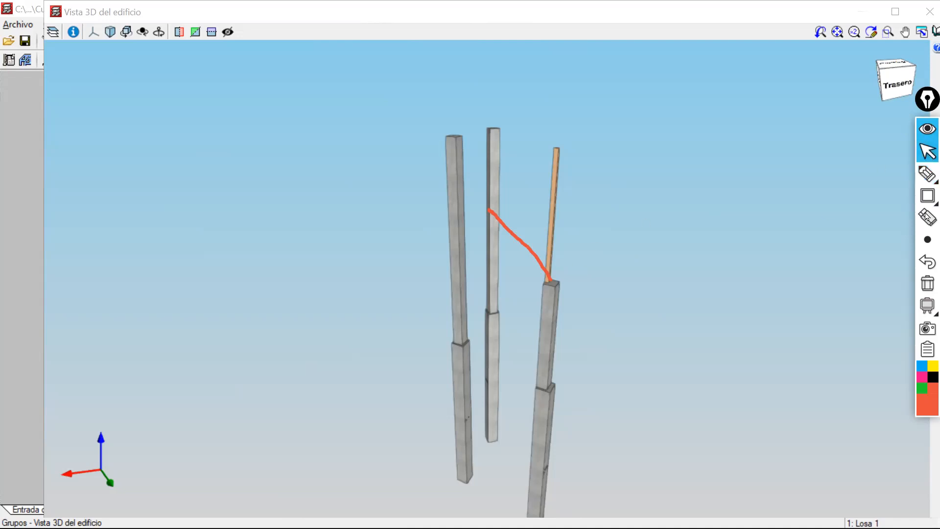
click(927, 283)
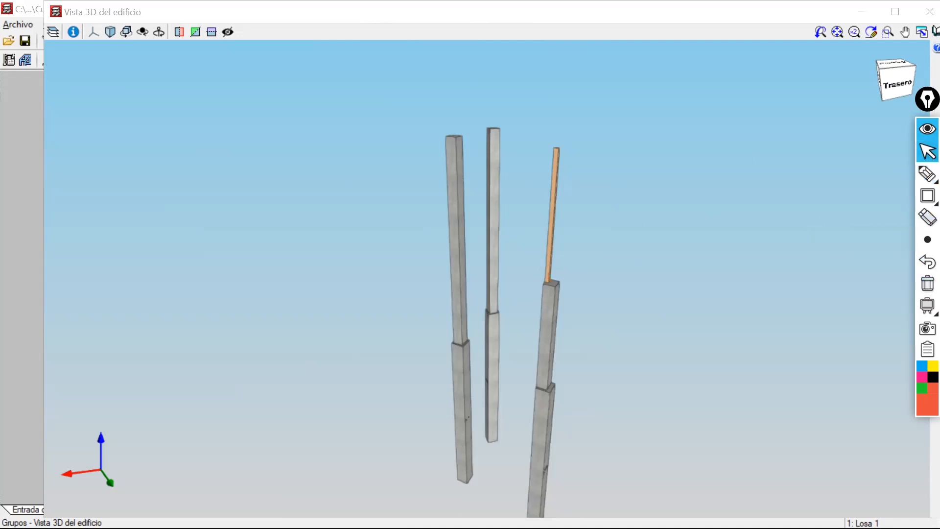